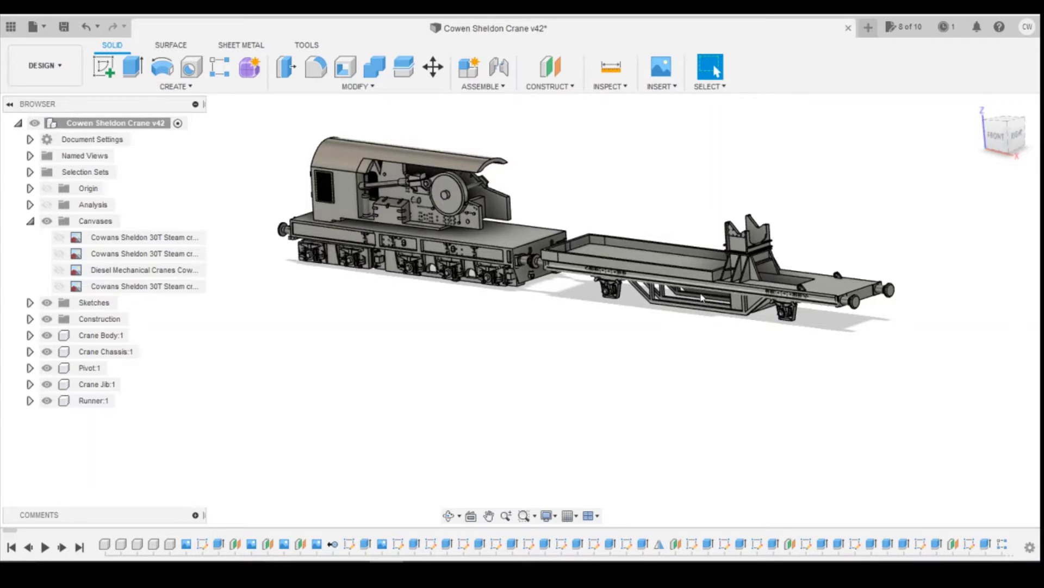
Switch to Photos and view the K-911 crane reference photo
{"action": "mouse_move", "coordinate": [419, 571]}
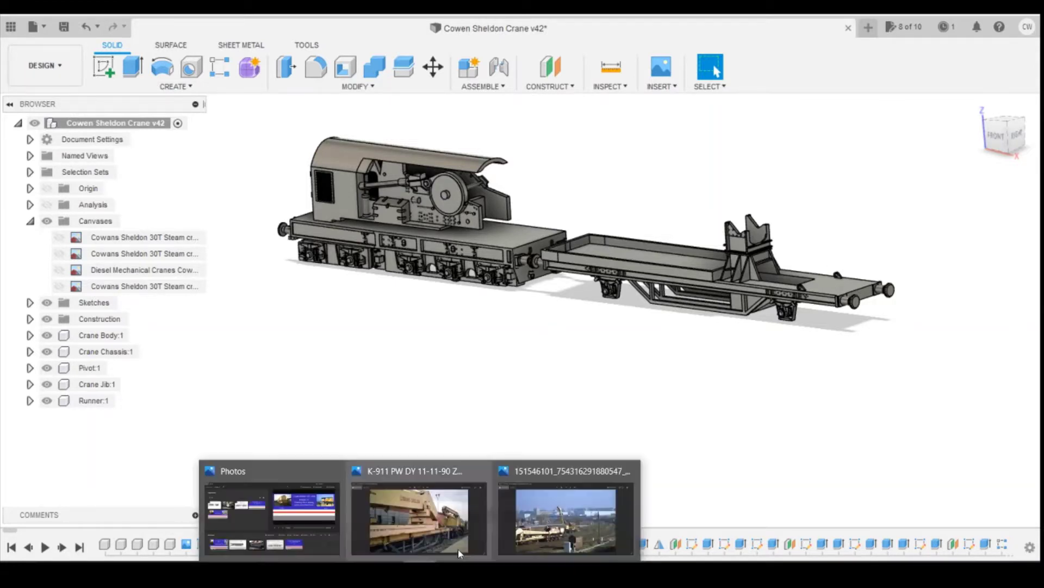
{"action": "left_click", "coordinate": [460, 532]}
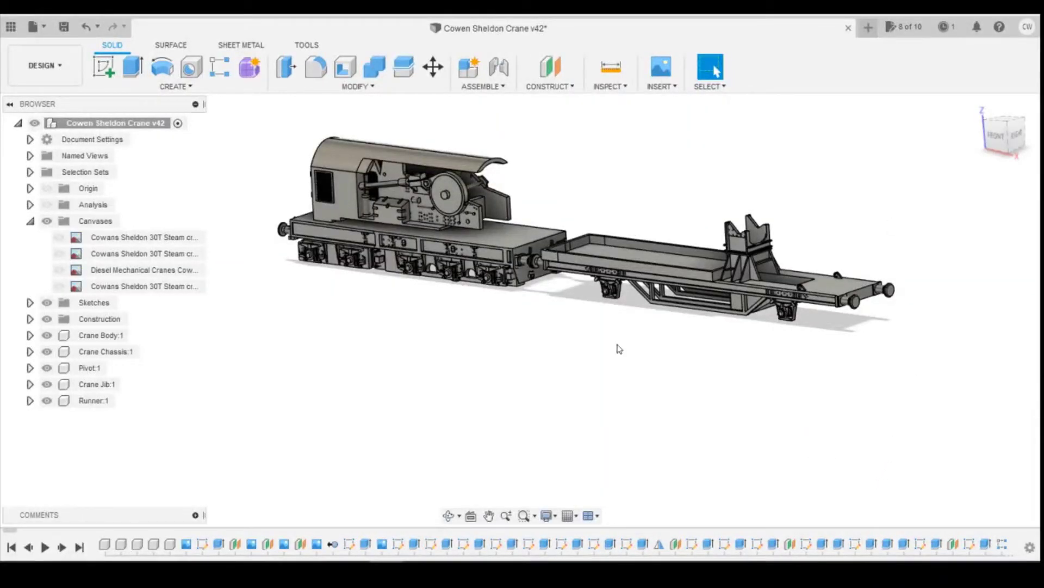
Activate the Runner component and hide the Crane Body and Crane Chassis components
{"action": "left_click", "coordinate": [124, 400]}
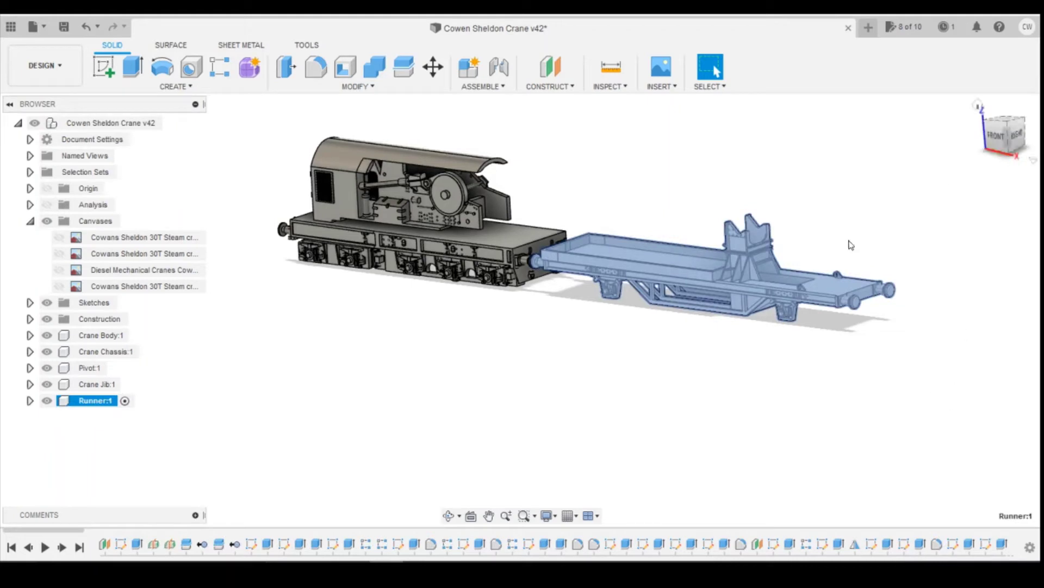
{"action": "left_click", "coordinate": [46, 336]}
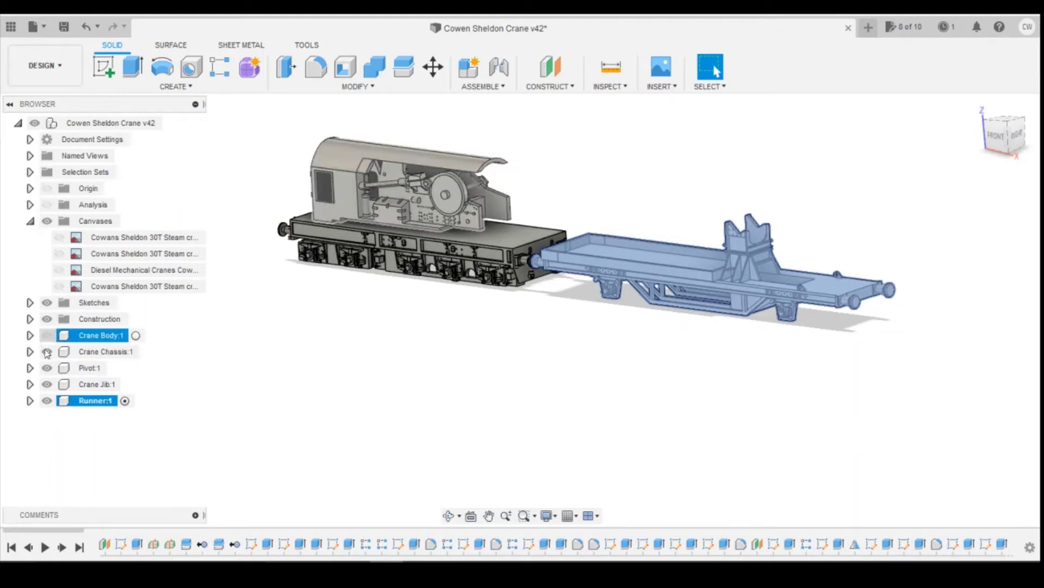
{"action": "left_click", "coordinate": [47, 352]}
{"action": "left_click", "coordinate": [903, 432]}
Roll the design history back to the runner's Mirror3 feature
{"action": "scroll", "coordinate": [471, 401], "scroll_direction": "down", "scroll_amount": 2}
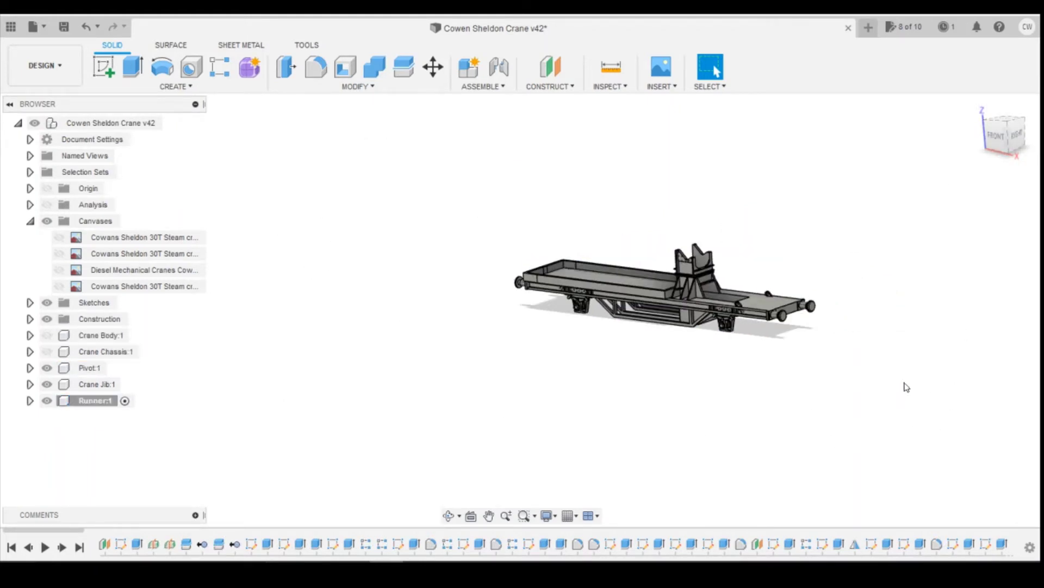
{"action": "scroll", "coordinate": [898, 386], "scroll_direction": "up", "scroll_amount": 4}
{"action": "scroll", "coordinate": [382, 404], "scroll_direction": "down", "scroll_amount": 3}
{"action": "scroll", "coordinate": [287, 332], "scroll_direction": "up", "scroll_amount": 5}
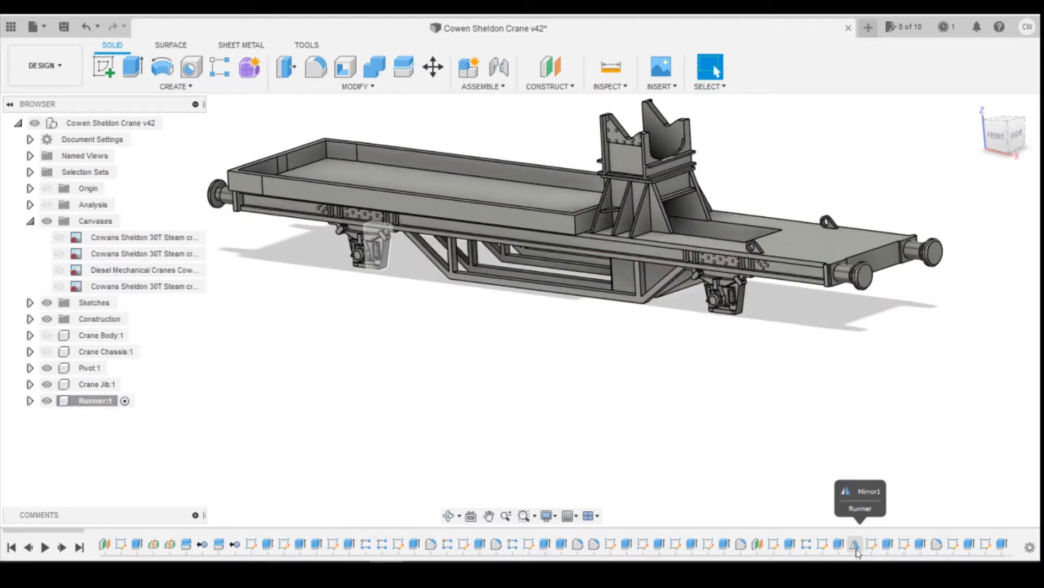
{"action": "scroll", "coordinate": [865, 544], "scroll_direction": "down", "scroll_amount": 5}
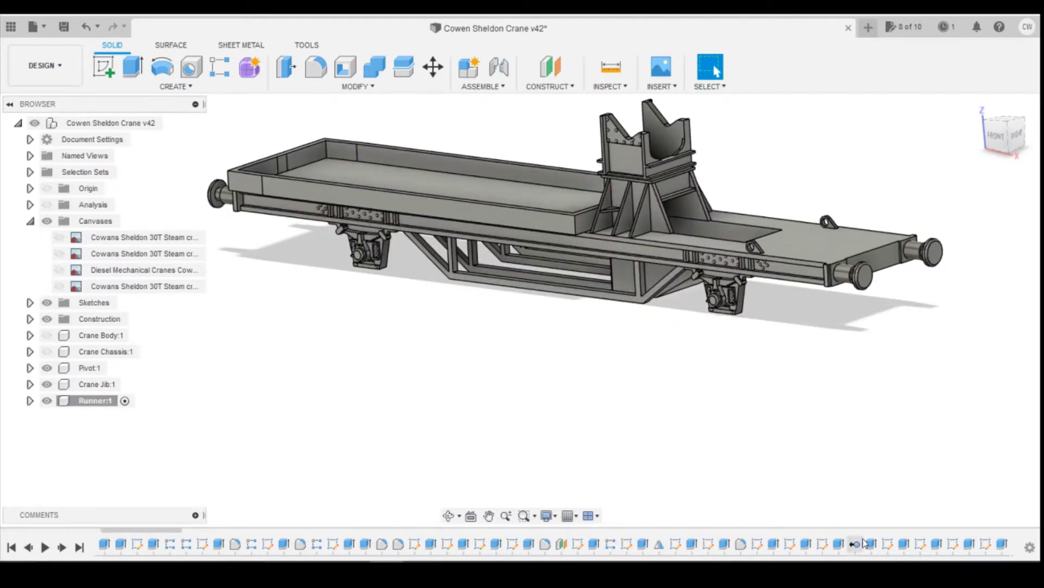
{"action": "scroll", "coordinate": [872, 543], "scroll_direction": "down", "scroll_amount": 3}
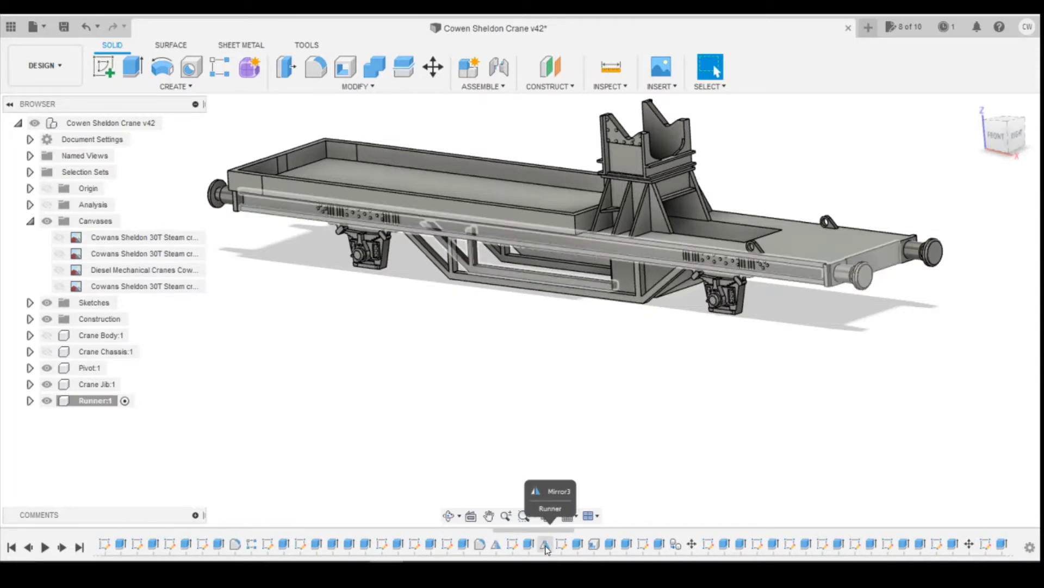
{"action": "right_click", "coordinate": [547, 549]}
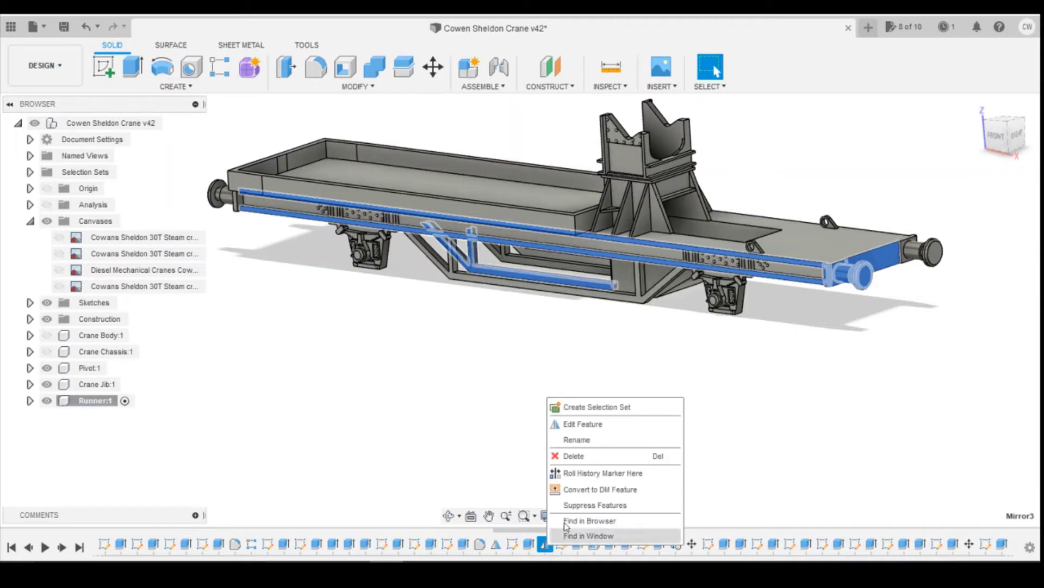
{"action": "left_click", "coordinate": [593, 471]}
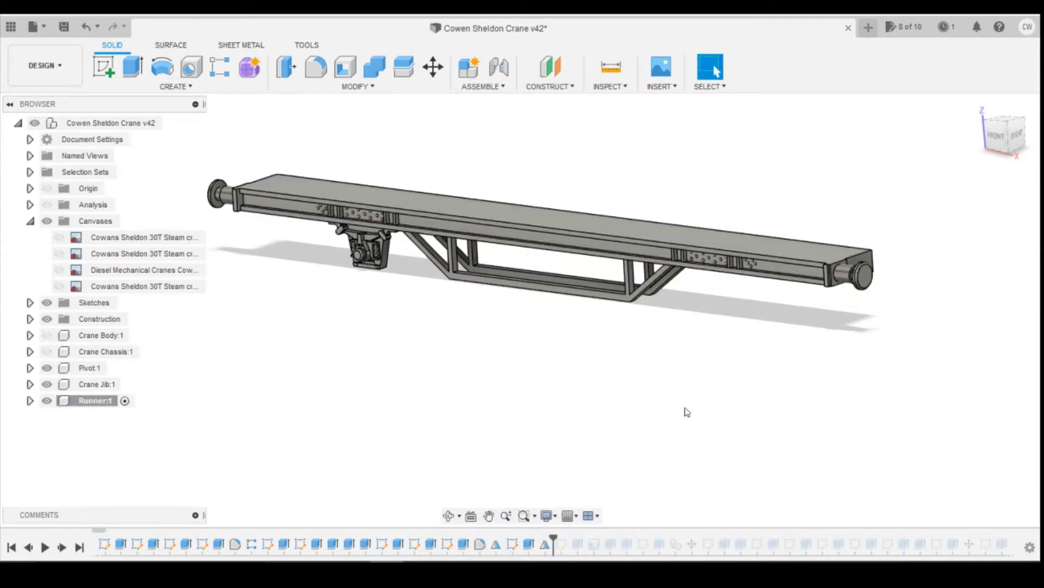
Show the first Cowans Sheldon 30T Steam crane canvas and view the runner from the front around the lower truss rail
{"action": "left_click", "coordinate": [996, 135]}
{"action": "left_click", "coordinate": [59, 237]}
{"action": "scroll", "coordinate": [606, 270], "scroll_direction": "up", "scroll_amount": 8}
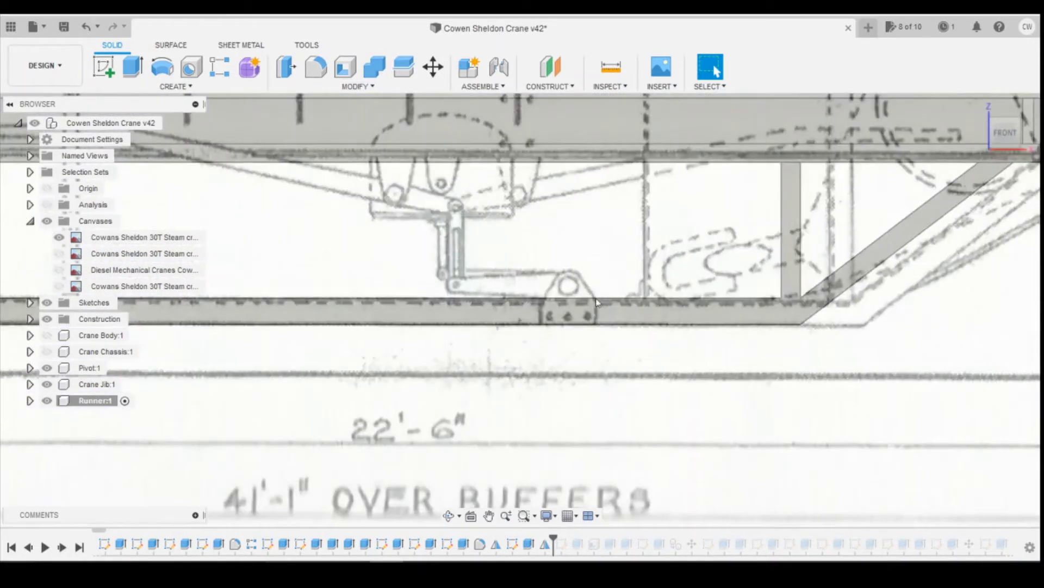
Start a sketch on the lower truss rail's front face and draw a rectangle about 1.49 by 0.72 mm over the canvas bracket's base
{"action": "left_click", "coordinate": [103, 67]}
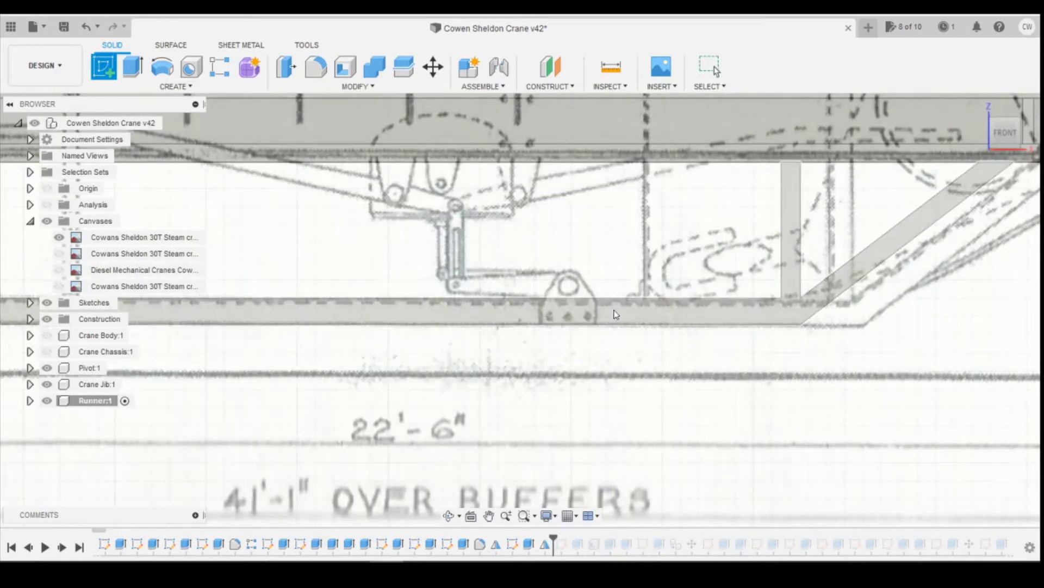
{"action": "left_click", "coordinate": [616, 314]}
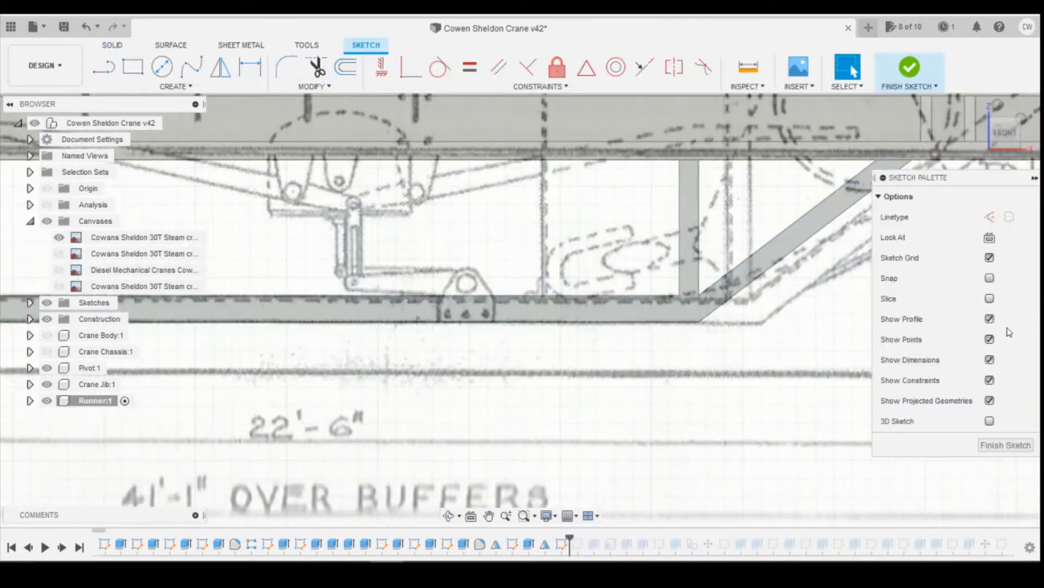
{"action": "scroll", "coordinate": [664, 331], "scroll_direction": "down", "scroll_amount": 3}
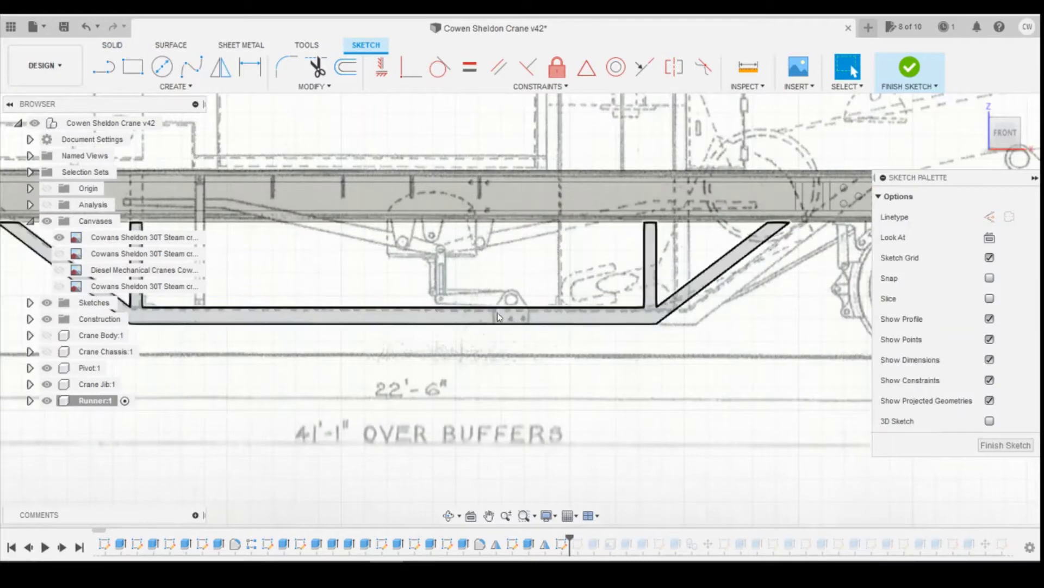
{"action": "scroll", "coordinate": [150, 143], "scroll_direction": "up", "scroll_amount": 3}
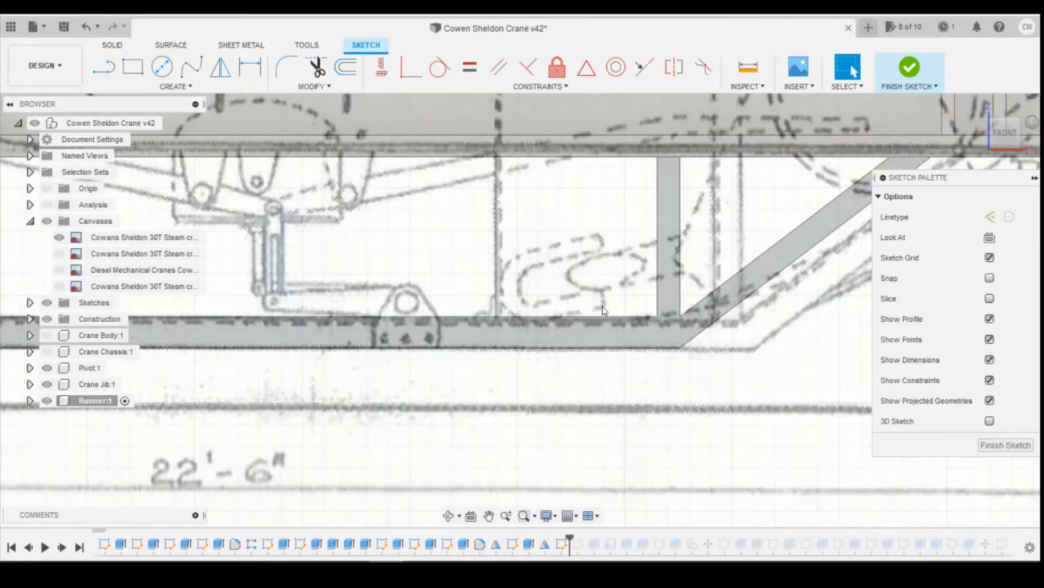
{"action": "left_click", "coordinate": [133, 68]}
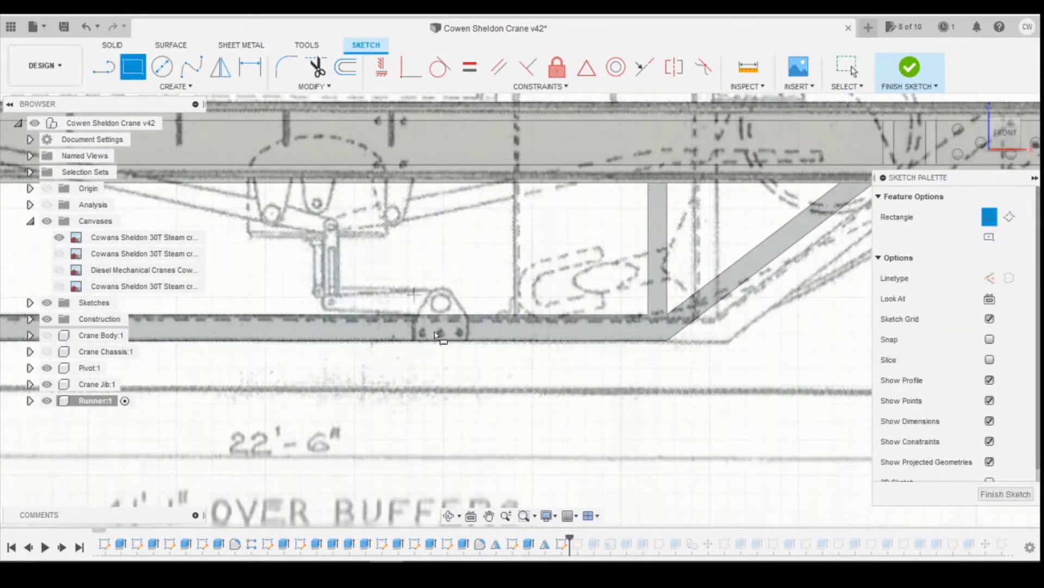
{"action": "left_click", "coordinate": [466, 340]}
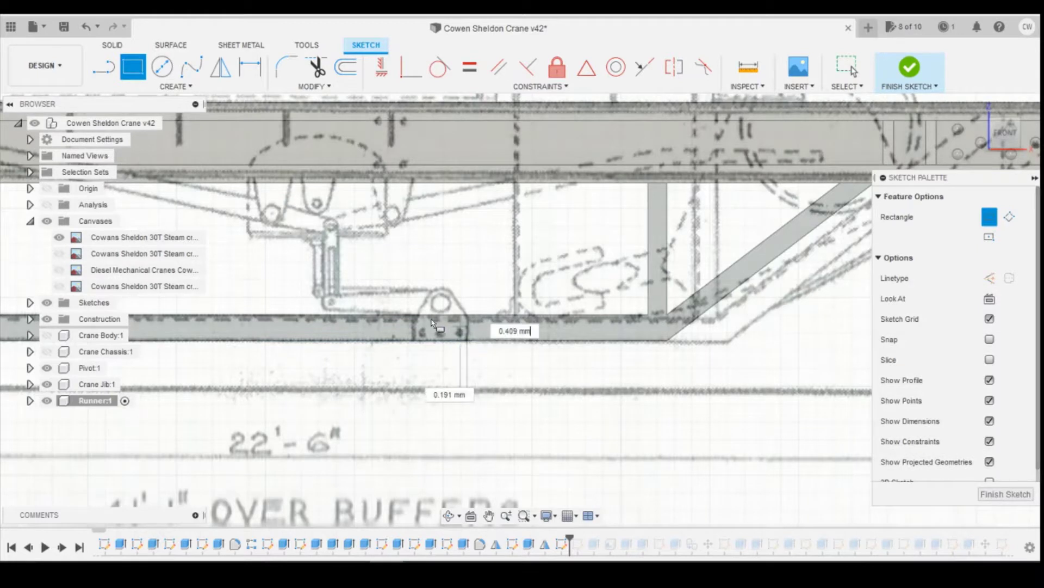
{"action": "left_click", "coordinate": [415, 316]}
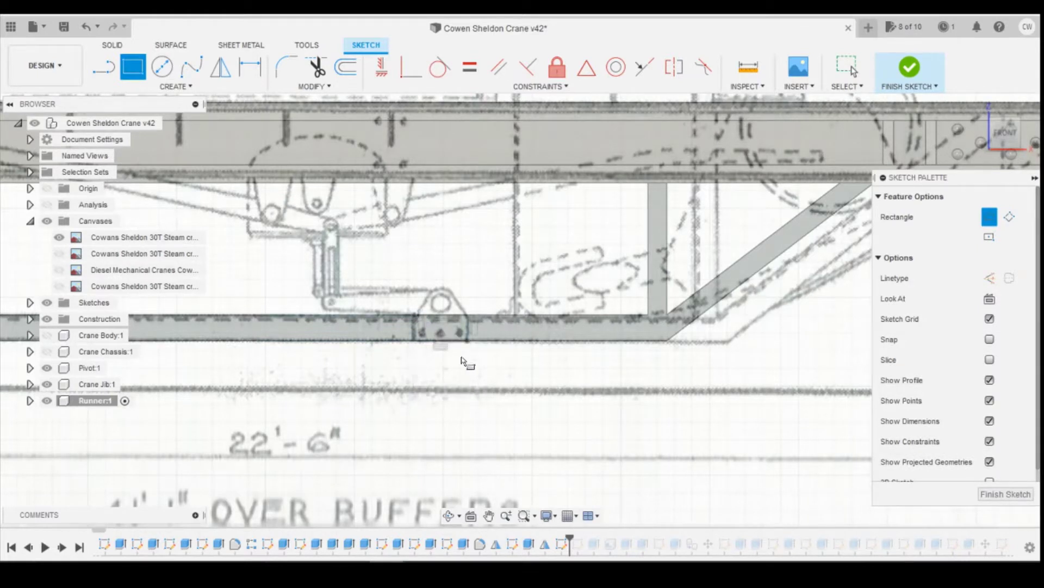
Dimension the distance from the rectangle's lower corner to the truss rail's bottom corner as 5.6 mm
{"action": "key", "text": "d"}
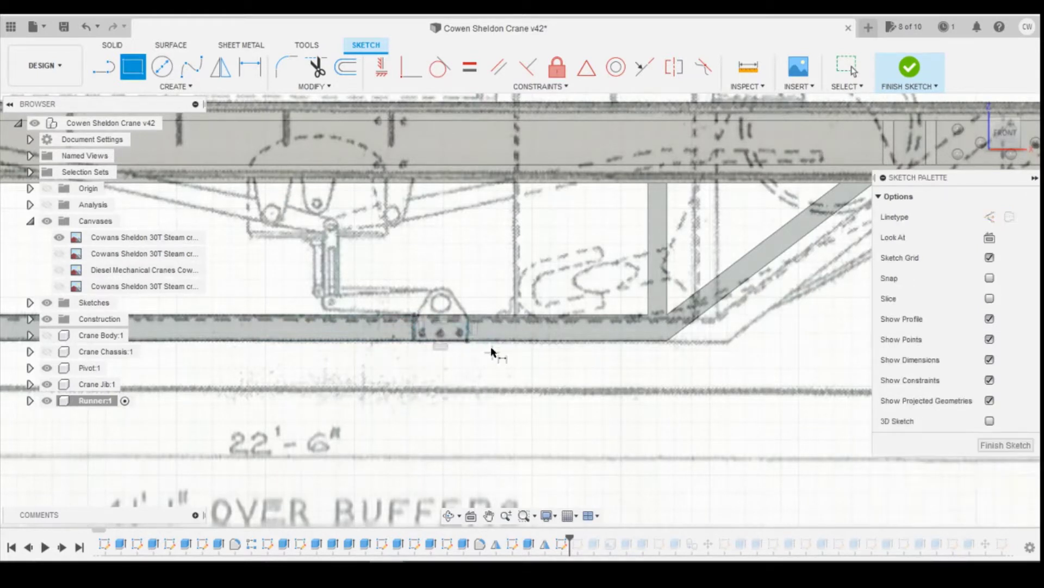
{"action": "left_click", "coordinate": [468, 340]}
{"action": "left_click", "coordinate": [667, 341]}
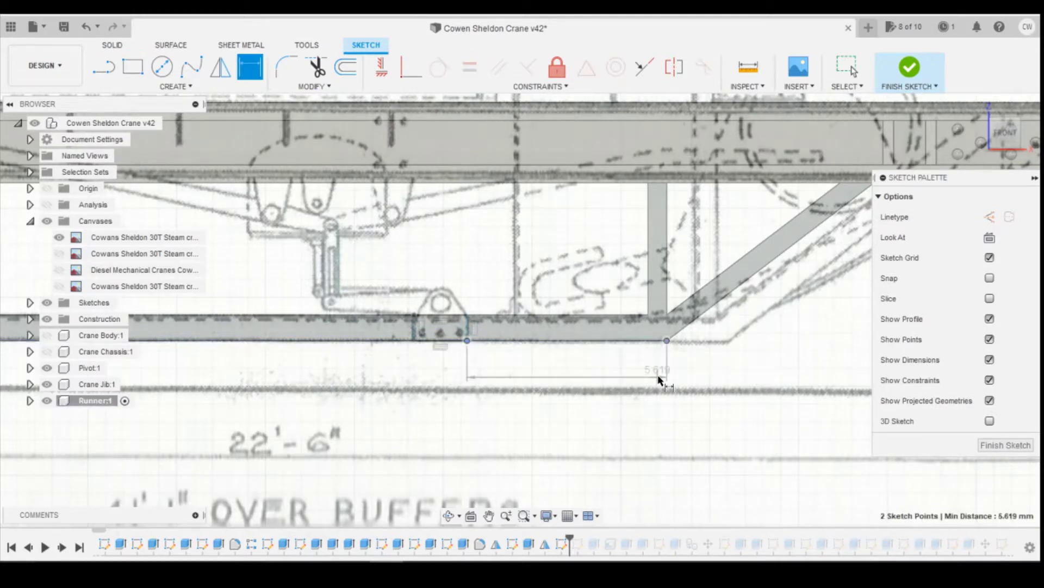
{"action": "left_click", "coordinate": [672, 395]}
{"action": "type", "text": "5"}
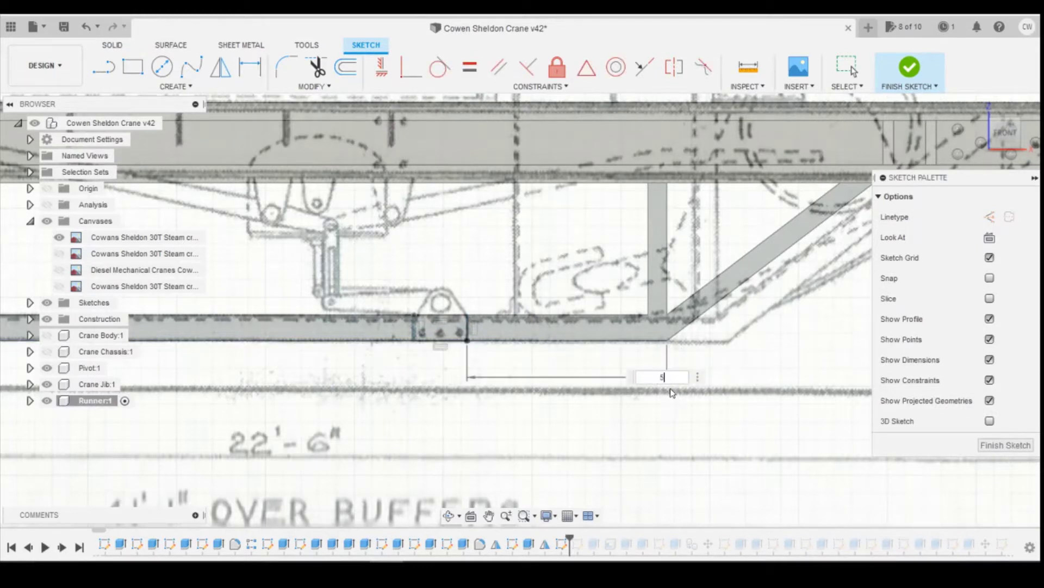
{"action": "type", "text": ".6"}
{"action": "key", "text": "Return"}
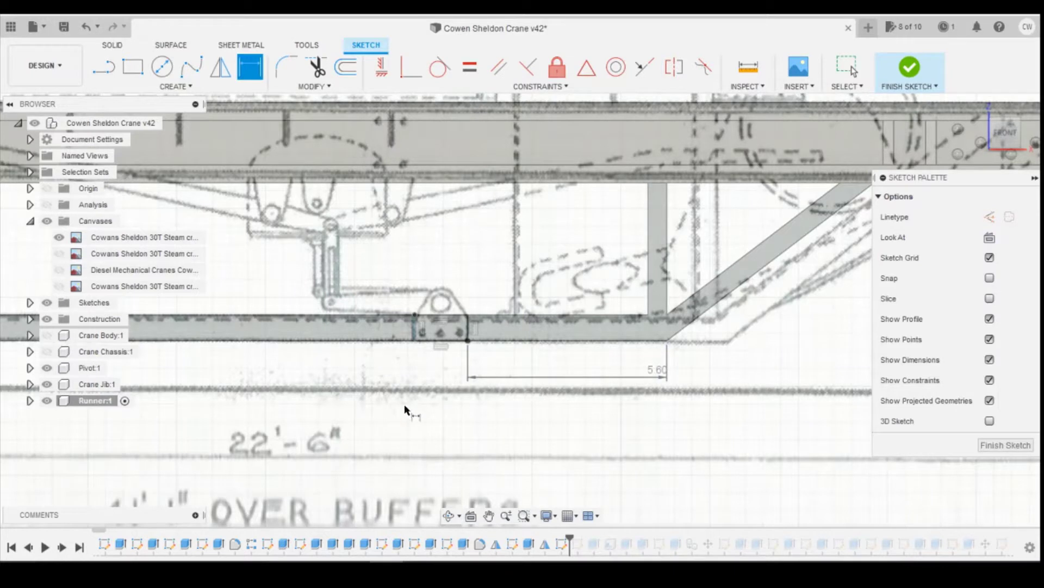
Try to dimension the height of the bracket rectangle's vertical side
{"action": "left_click", "coordinate": [470, 326]}
{"action": "left_click", "coordinate": [490, 326]}
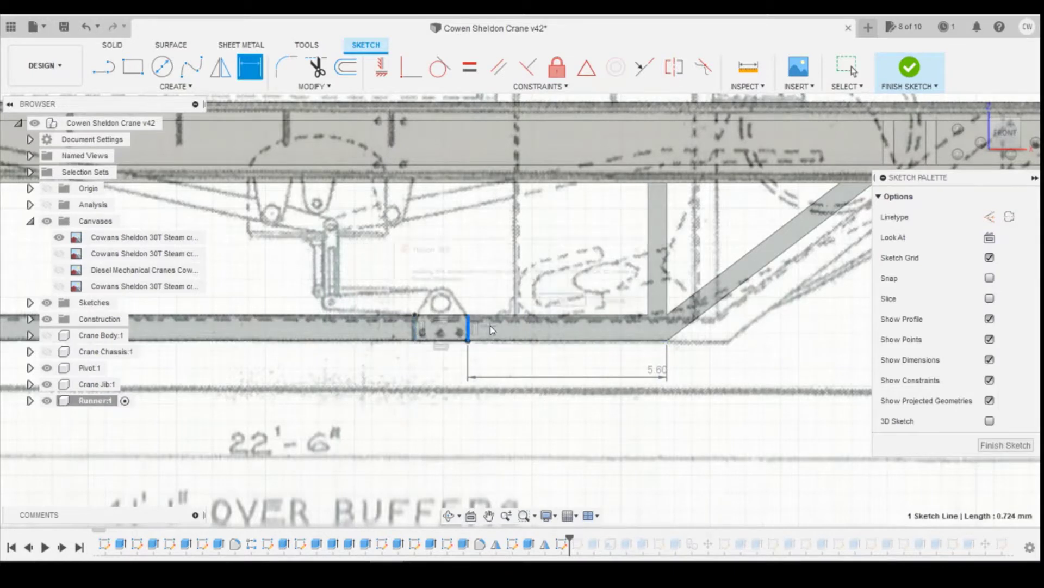
{"action": "left_click", "coordinate": [643, 250]}
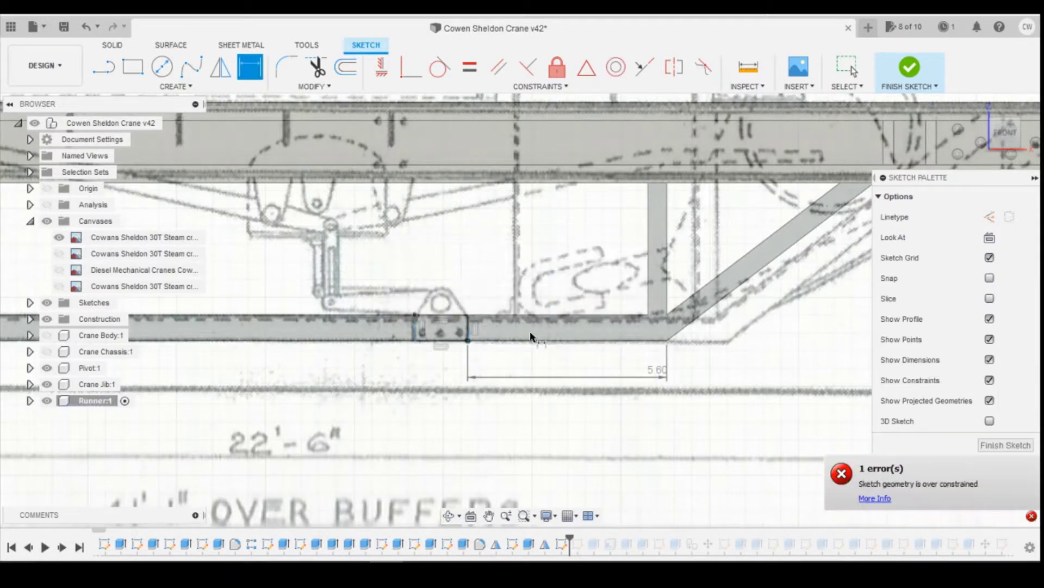
Dimension the bracket rectangle's width as 1.5 mm
{"action": "left_click", "coordinate": [442, 341]}
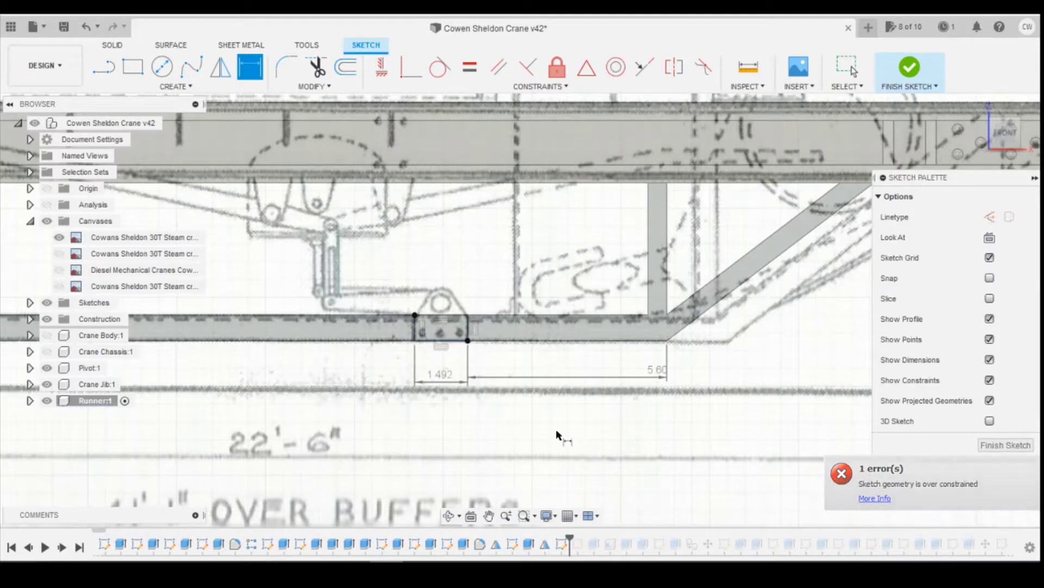
{"action": "left_click", "coordinate": [453, 379]}
{"action": "type", "text": "1"}
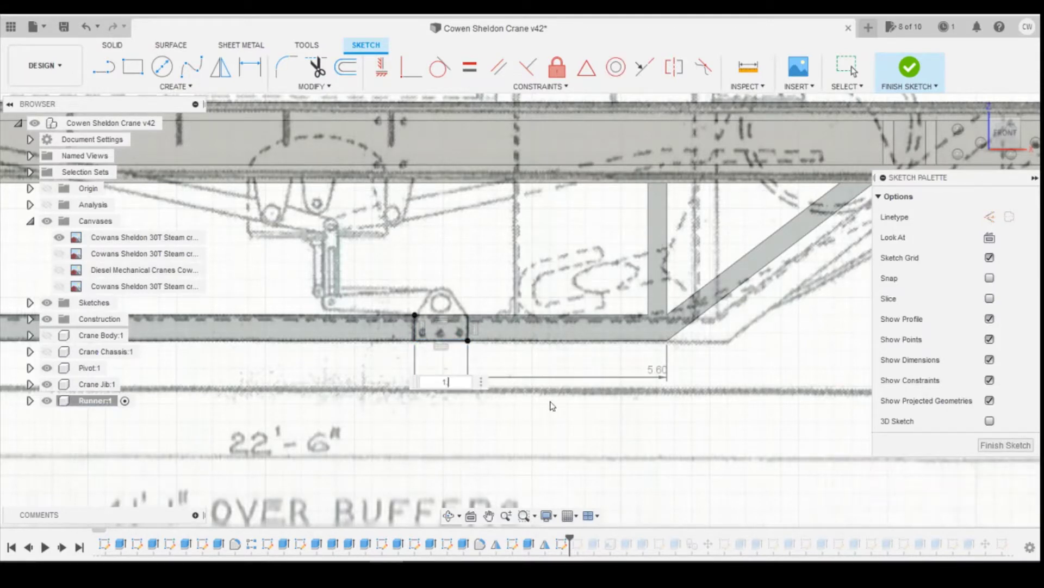
{"action": "type", "text": ".5"}
{"action": "key", "text": "Return"}
Draw two sloping lines from the rectangle's upper corners to a centred apex above, tracing the bracket's sides on the canvas
{"action": "scroll", "coordinate": [497, 366], "scroll_direction": "up", "scroll_amount": 2}
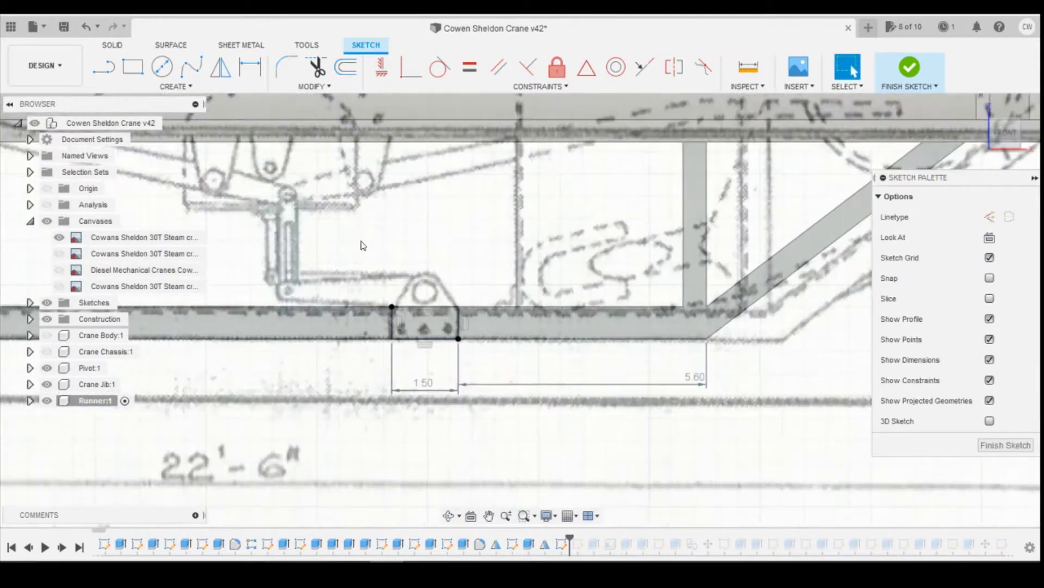
{"action": "left_click", "coordinate": [103, 67]}
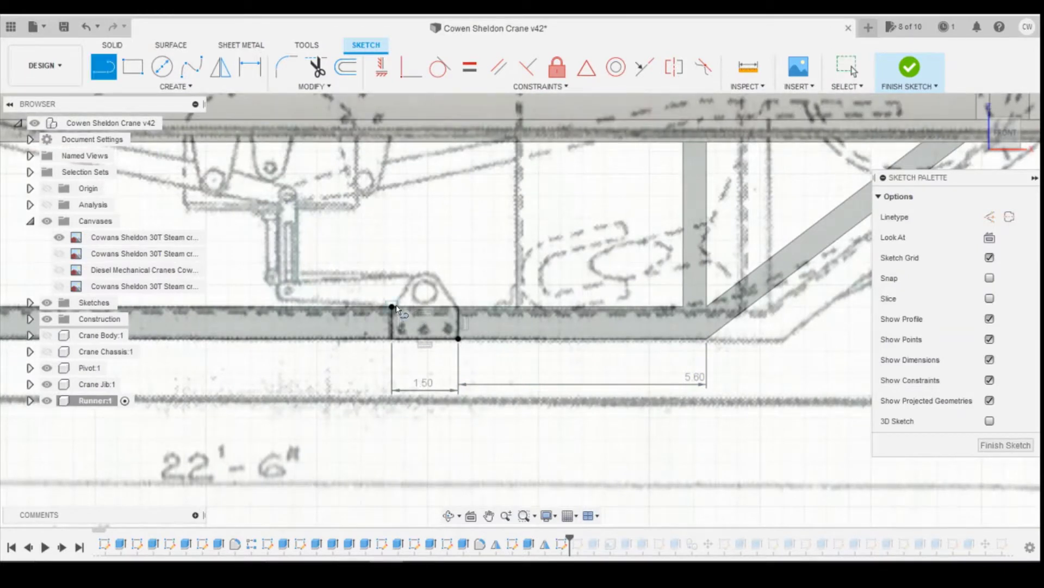
{"action": "left_click", "coordinate": [392, 306]}
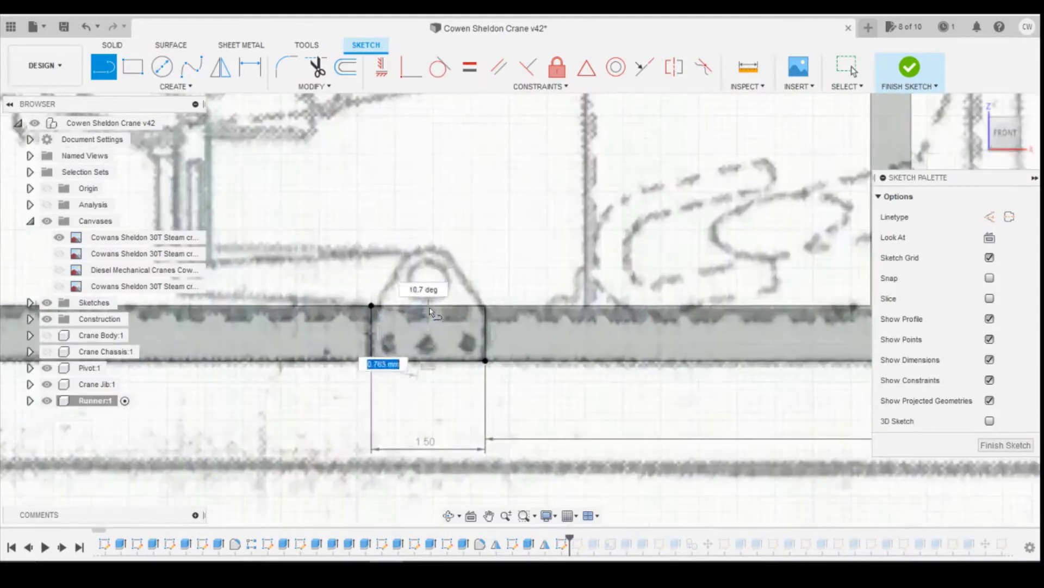
{"action": "scroll", "coordinate": [422, 306], "scroll_direction": "up", "scroll_amount": 2}
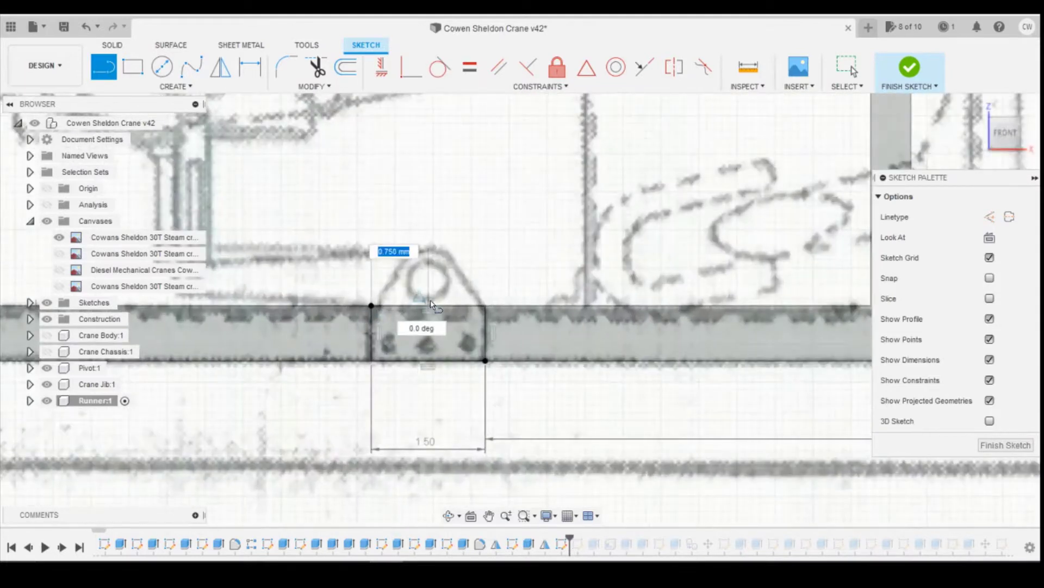
{"action": "left_click", "coordinate": [429, 232]}
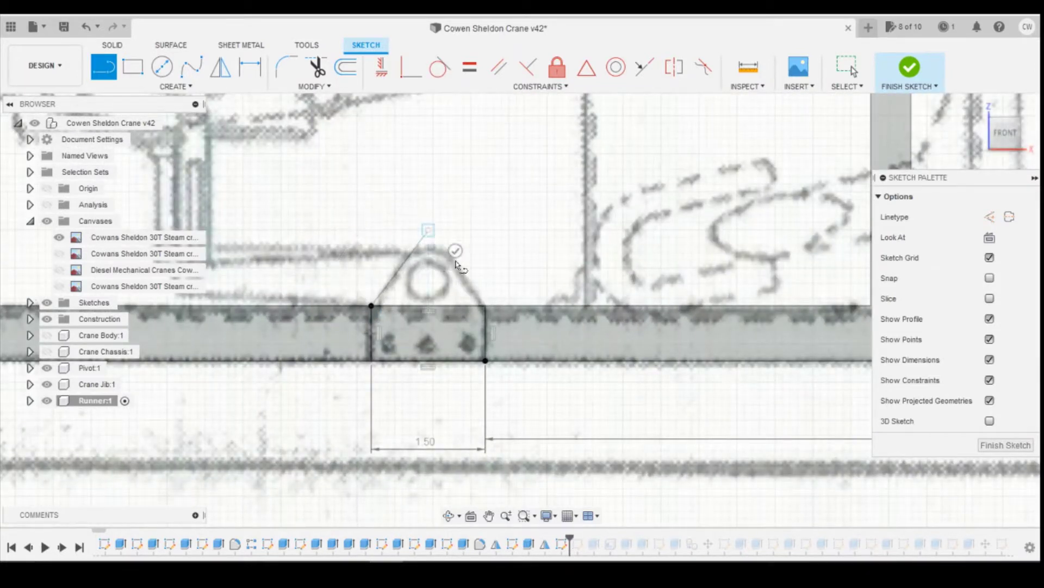
{"action": "left_click", "coordinate": [485, 306]}
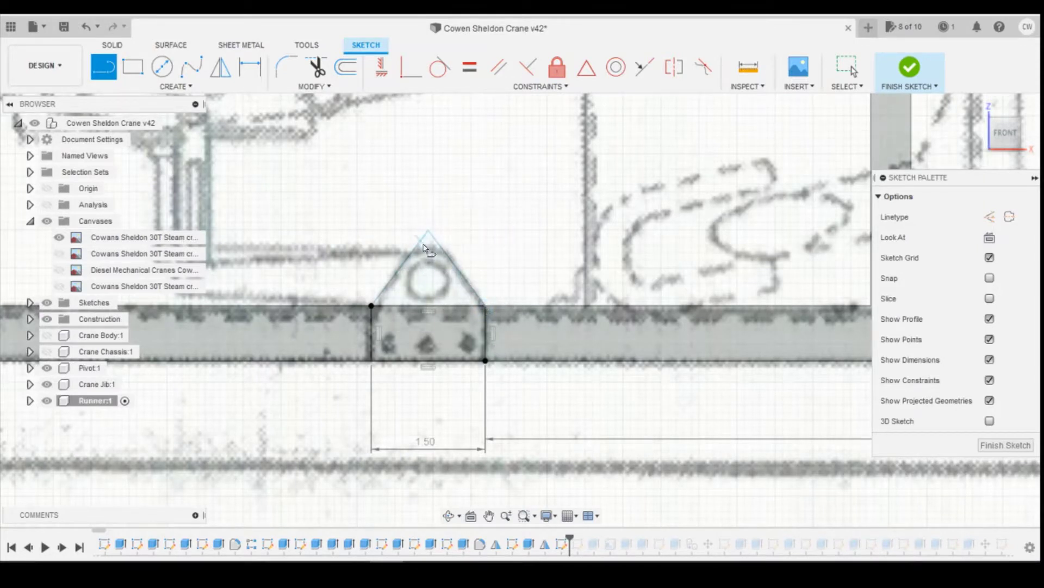
Fillet the apex where the bracket's two sloping lines meet with a 0.40 mm radius
{"action": "left_click", "coordinate": [287, 68]}
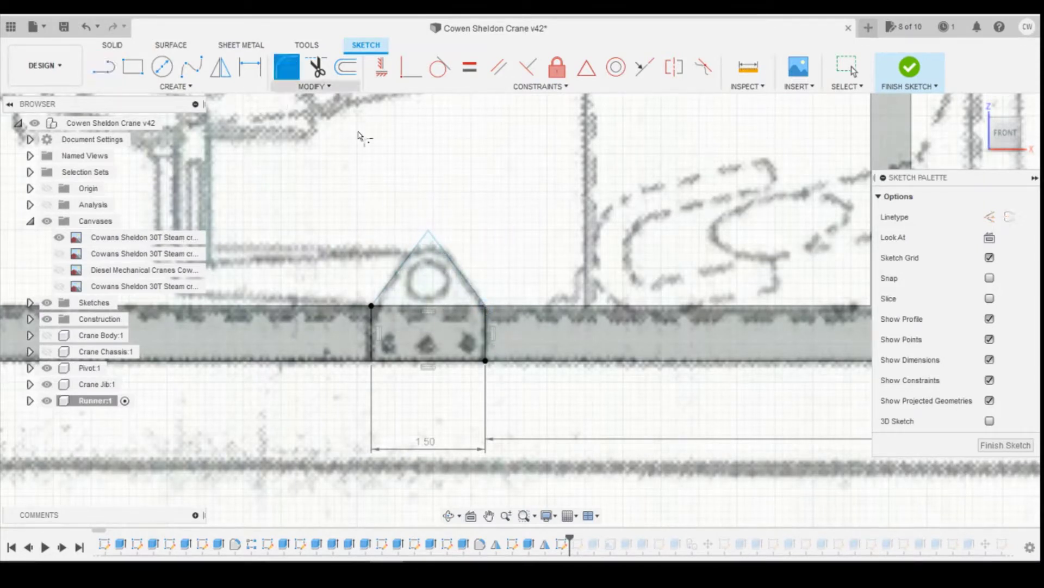
{"action": "left_click", "coordinate": [429, 234]}
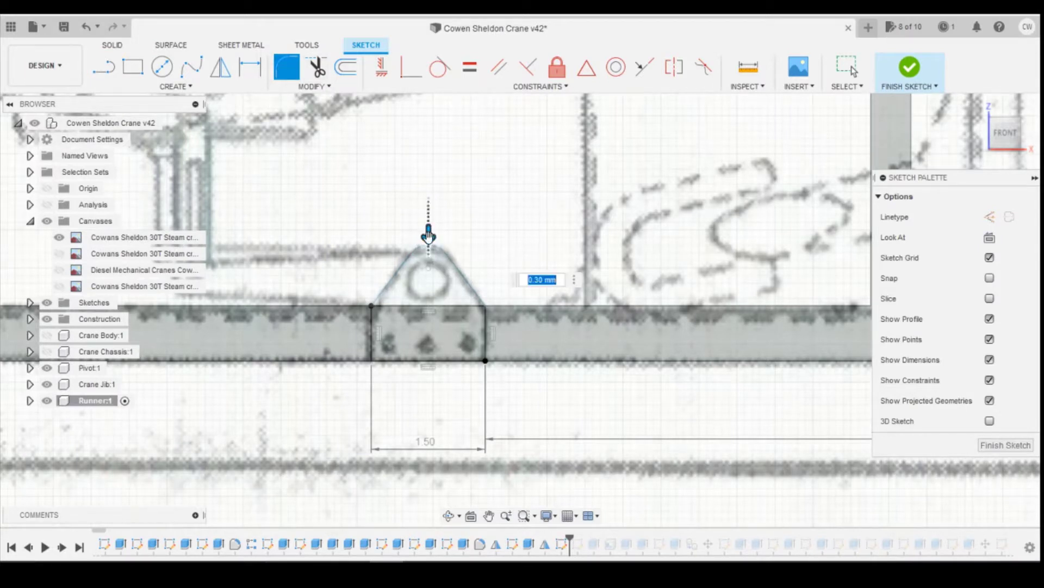
{"action": "left_click_drag", "start_coordinate": [428, 236], "coordinate": [430, 241]}
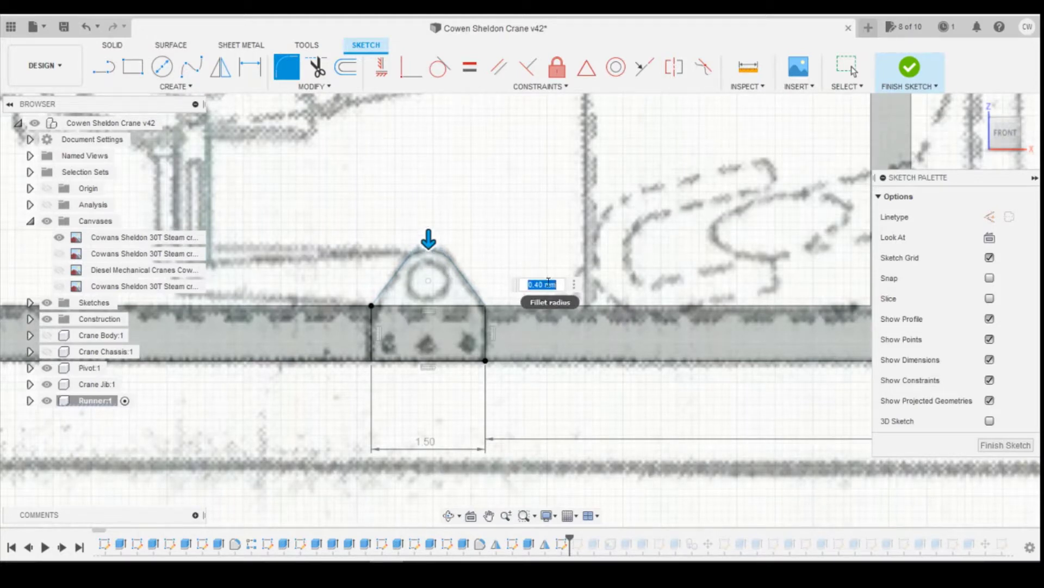
{"action": "key", "text": "Return"}
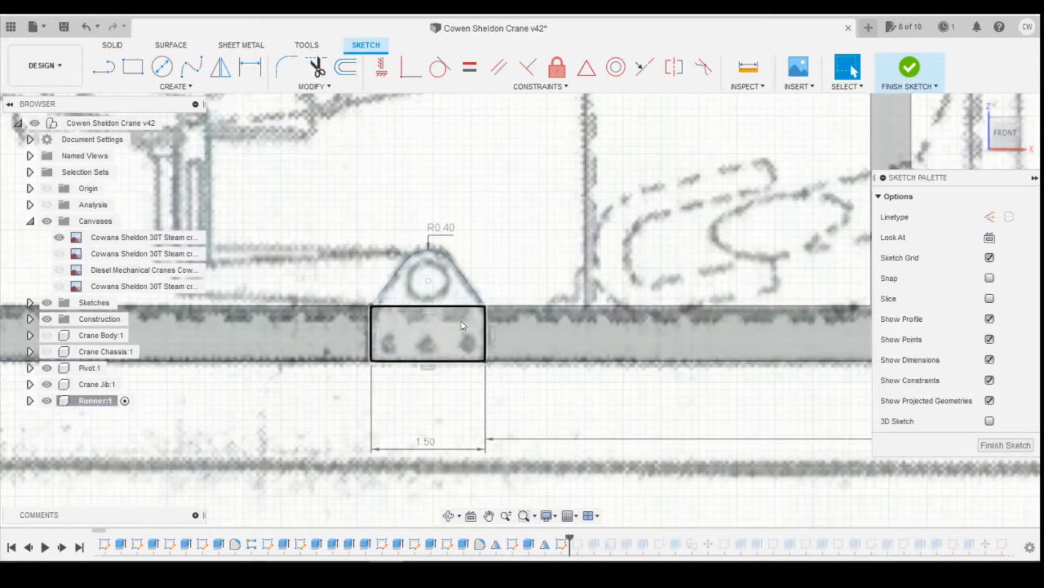
Dimension the length of the bracket's right sloping side, from the rectangle's corner to the fillet arc's end
{"action": "key", "text": "d"}
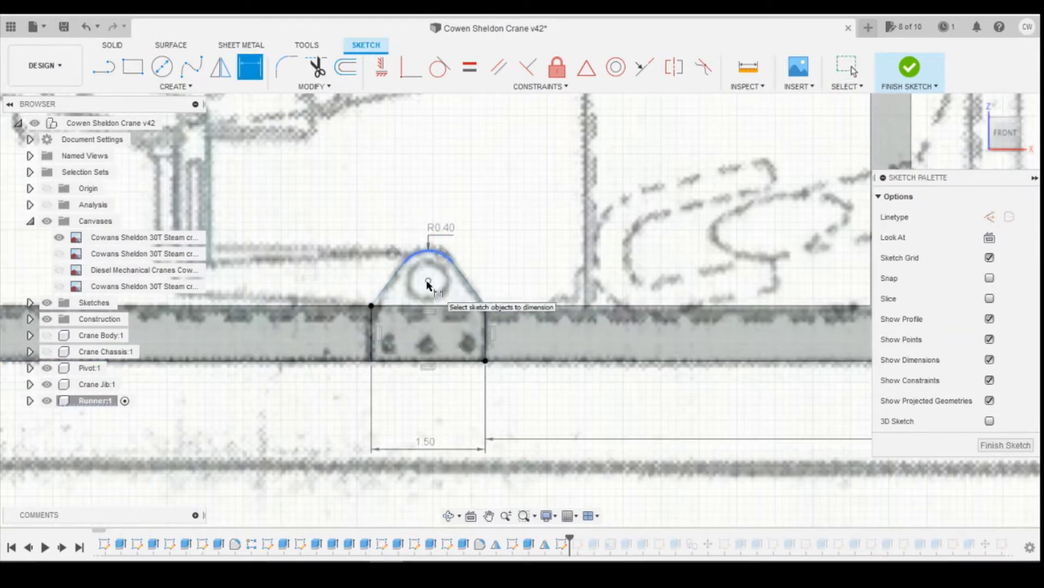
{"action": "left_click", "coordinate": [484, 307]}
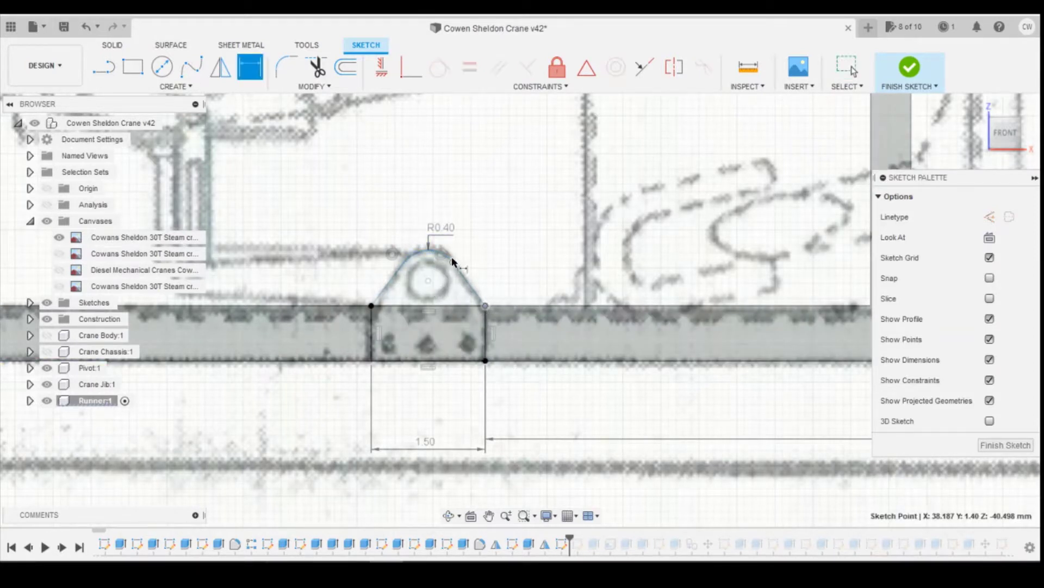
{"action": "left_click", "coordinate": [452, 262]}
{"action": "left_click", "coordinate": [490, 255]}
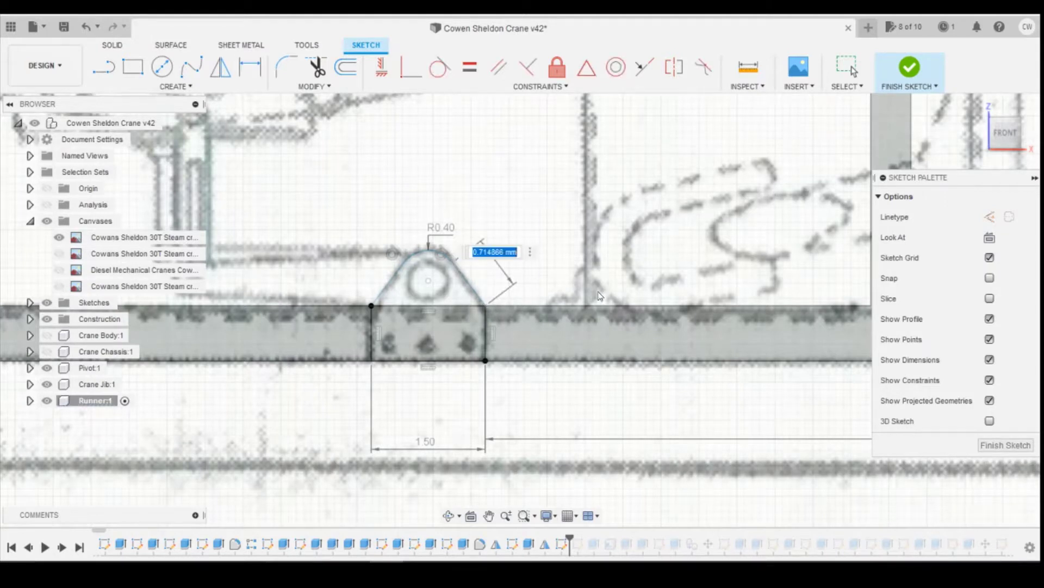
{"action": "key", "text": "Return"}
Dimension the vertical height of the bracket's left sloping side between its two endpoints
{"action": "left_click", "coordinate": [404, 262]}
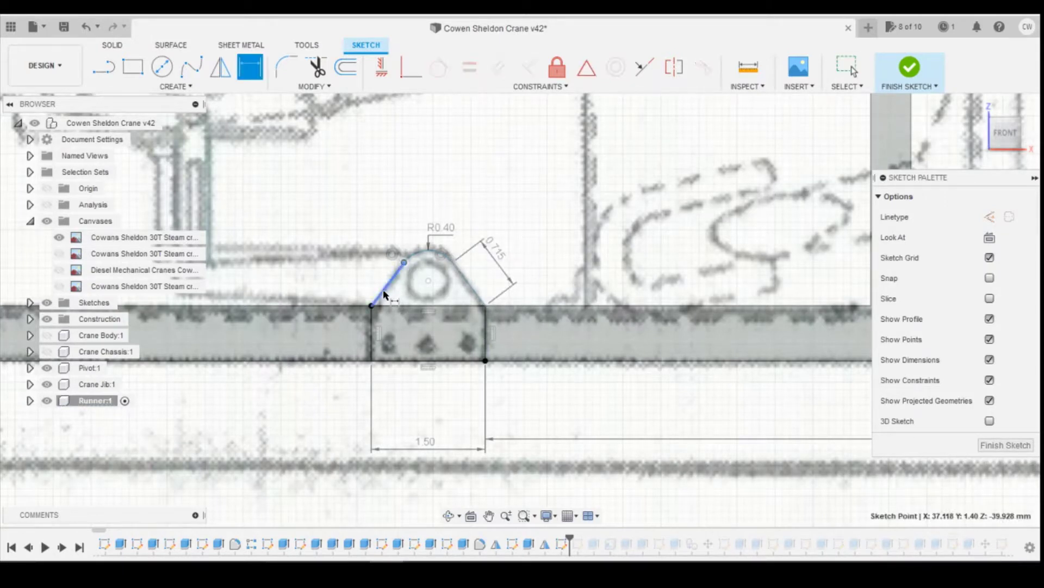
{"action": "left_click", "coordinate": [372, 306]}
{"action": "left_click", "coordinate": [355, 282]}
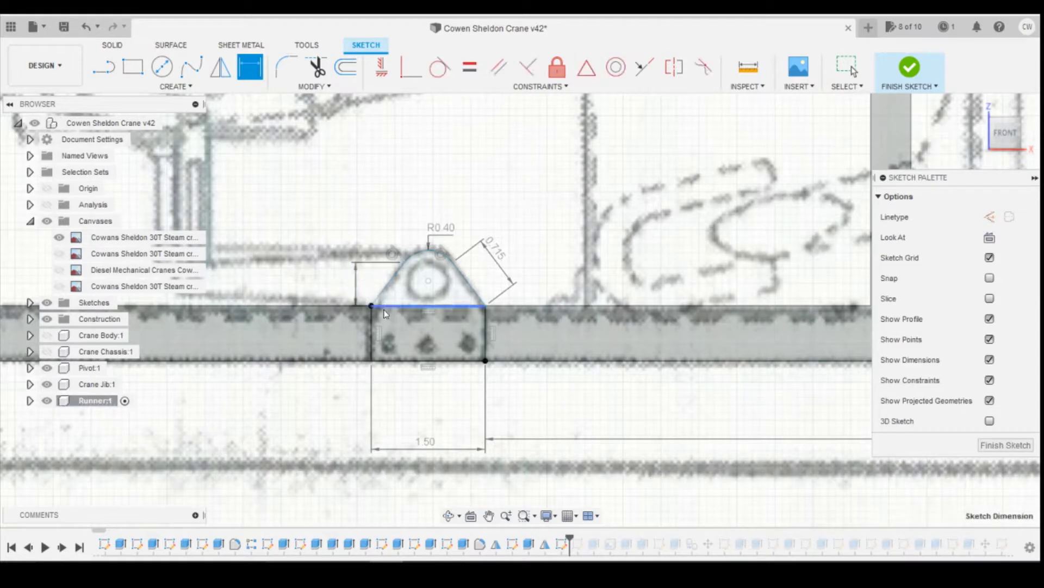
{"action": "key", "text": "Return"}
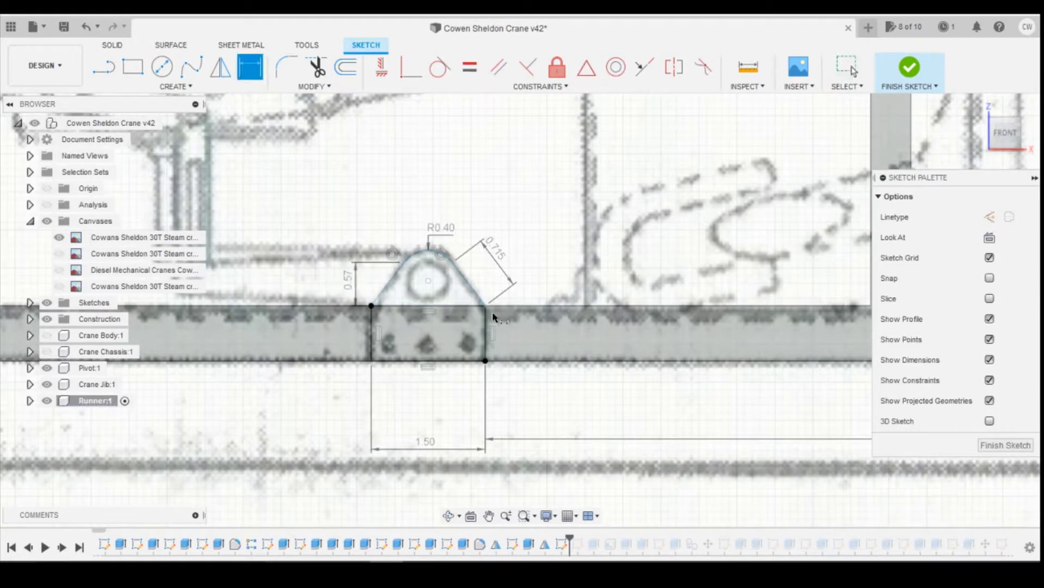
Try to dimension the heights of the fillet arc's left and right ends above the rectangle's upper edge
{"action": "left_click", "coordinate": [429, 252]}
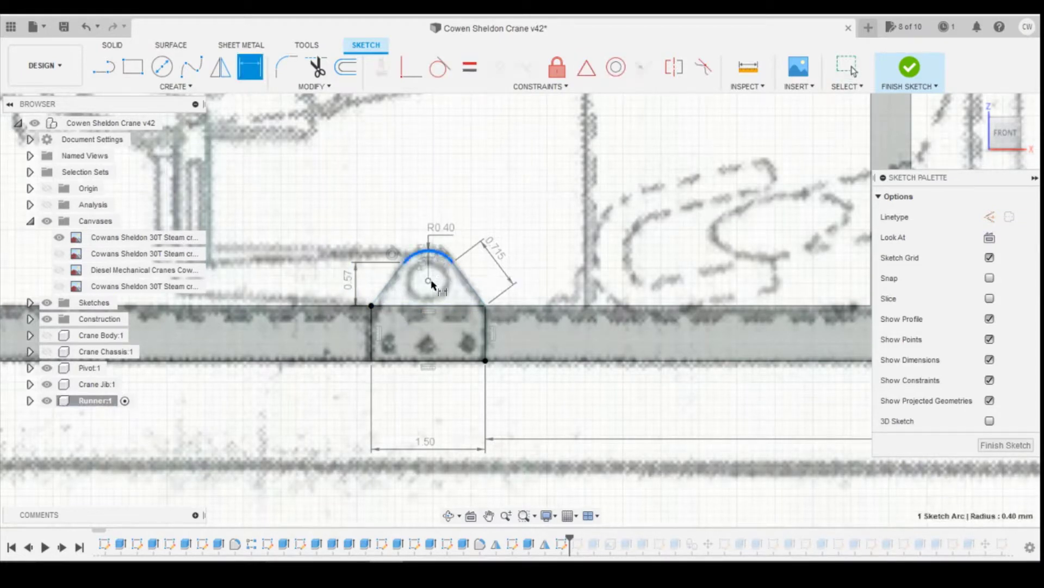
{"action": "left_click", "coordinate": [403, 263]}
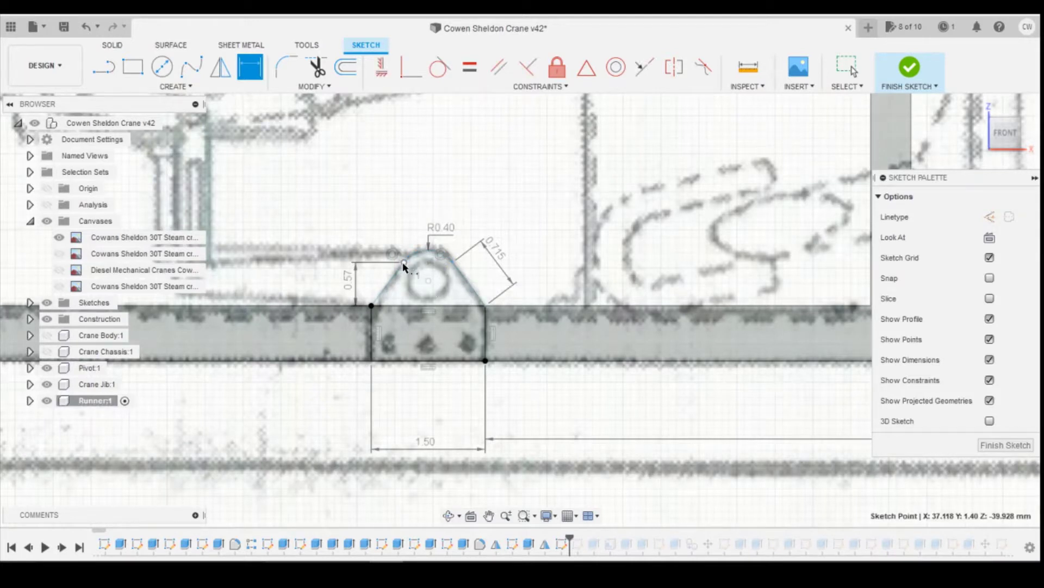
{"action": "left_click", "coordinate": [405, 307]}
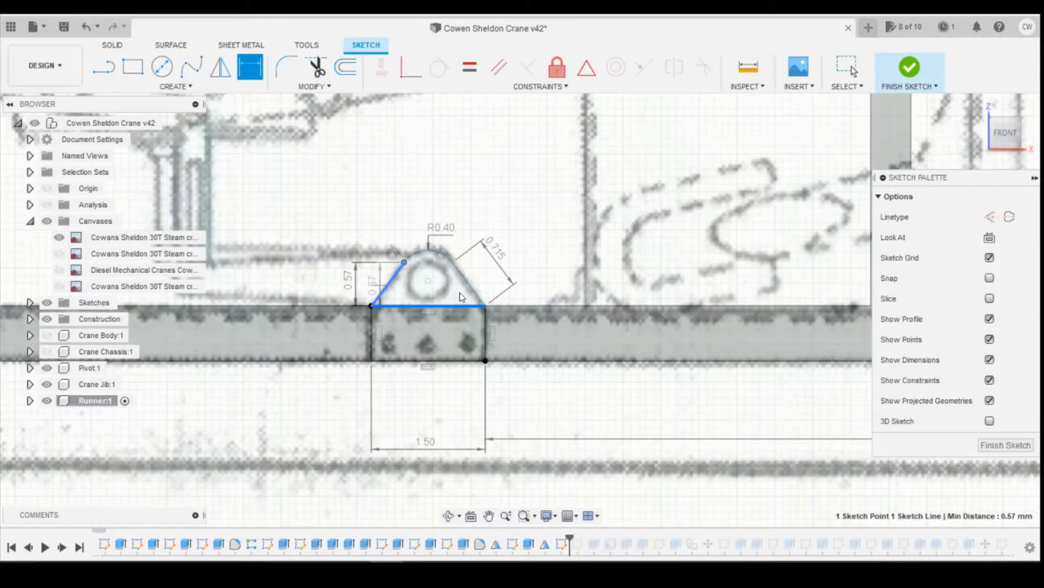
{"action": "scroll", "coordinate": [457, 289], "scroll_direction": "down", "scroll_amount": 1}
{"action": "key", "text": "Escape"}
{"action": "key", "text": "d"}
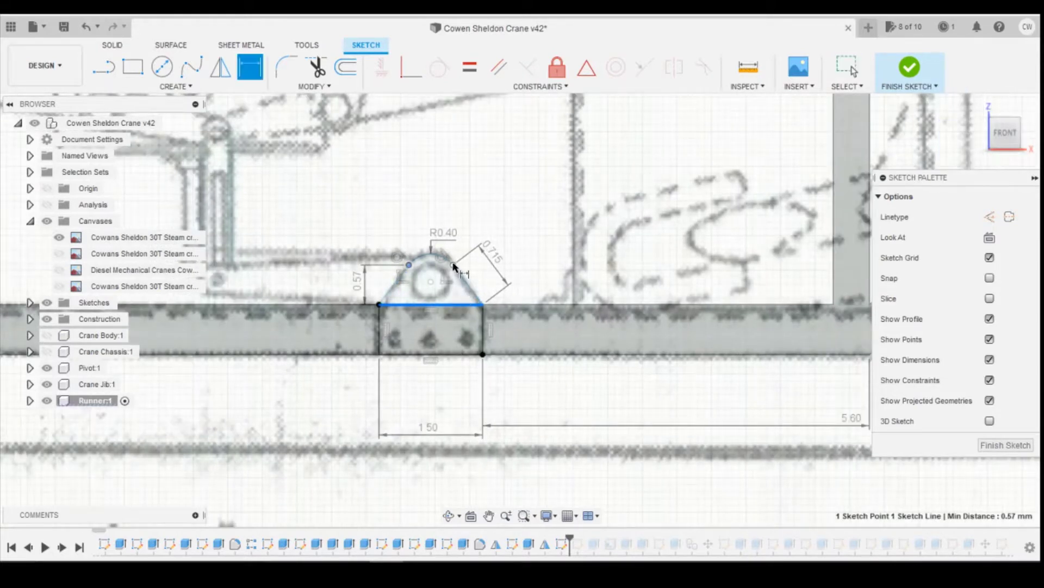
{"action": "left_click", "coordinate": [448, 303]}
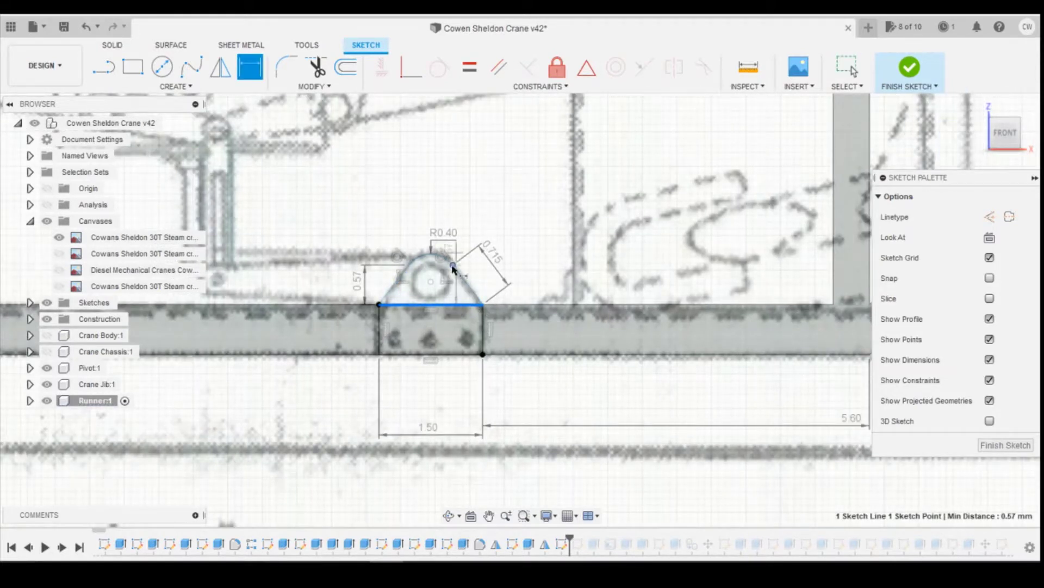
{"action": "left_click", "coordinate": [569, 286]}
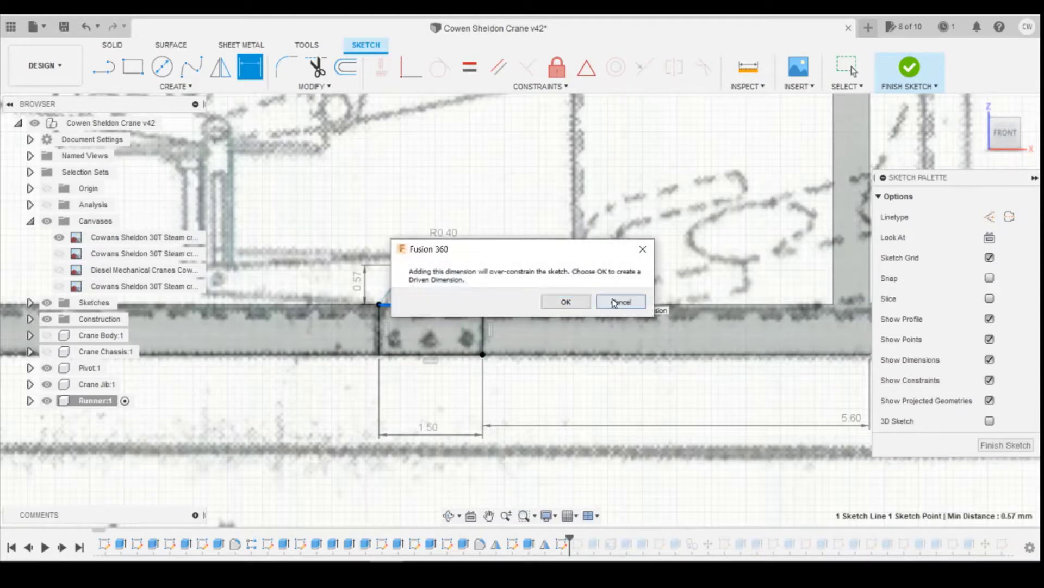
{"action": "left_click", "coordinate": [569, 301]}
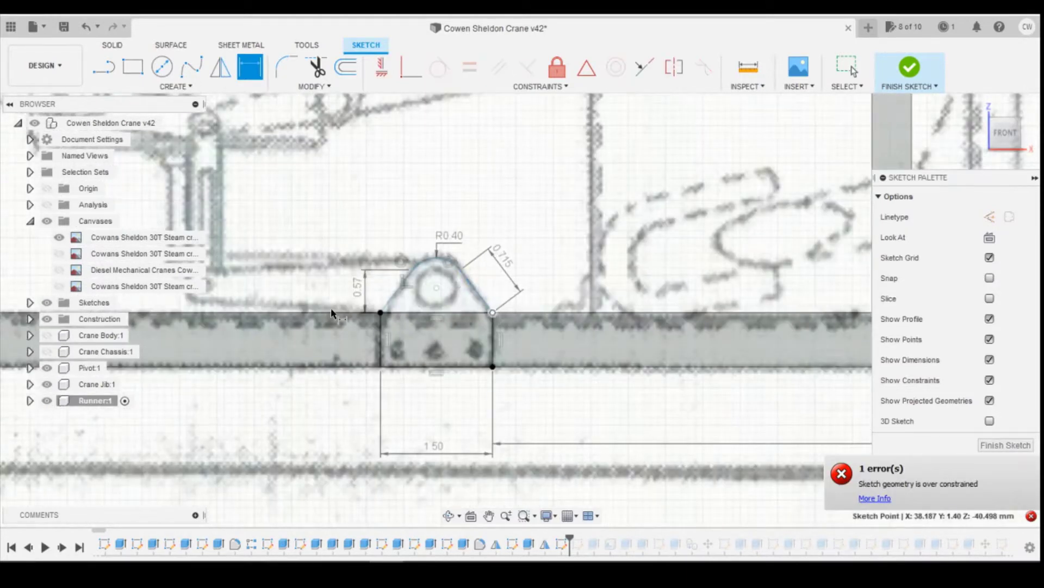
Try to dimension the distance from the rectangle's upper right corner to the lower corner of the truss's vertical post
{"action": "scroll", "coordinate": [331, 308], "scroll_direction": "down", "scroll_amount": 2}
{"action": "left_click", "coordinate": [737, 312]}
{"action": "left_click", "coordinate": [613, 292]}
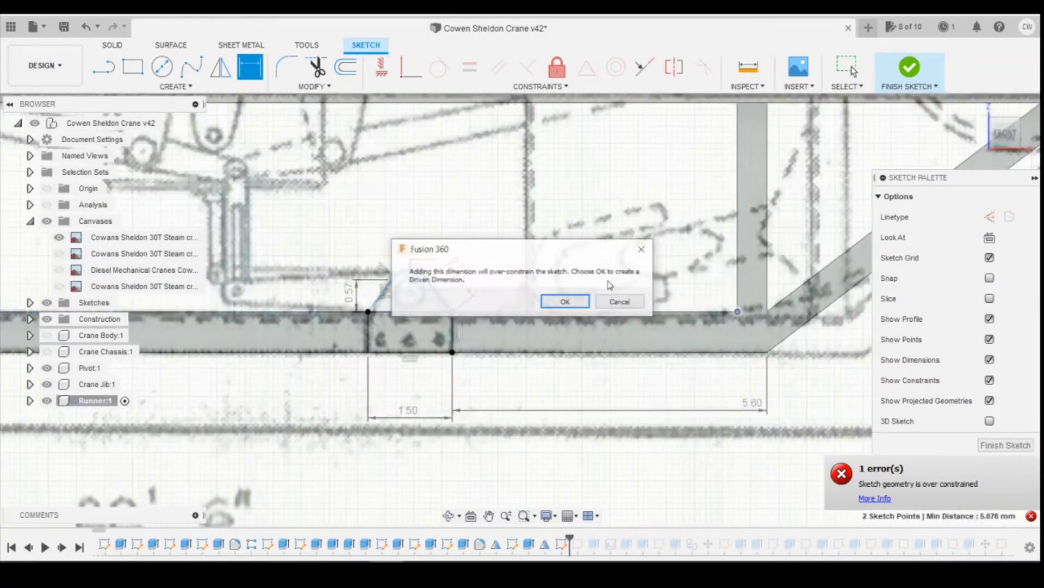
{"action": "left_click", "coordinate": [621, 302]}
{"action": "scroll", "coordinate": [414, 255], "scroll_direction": "up", "scroll_amount": 4}
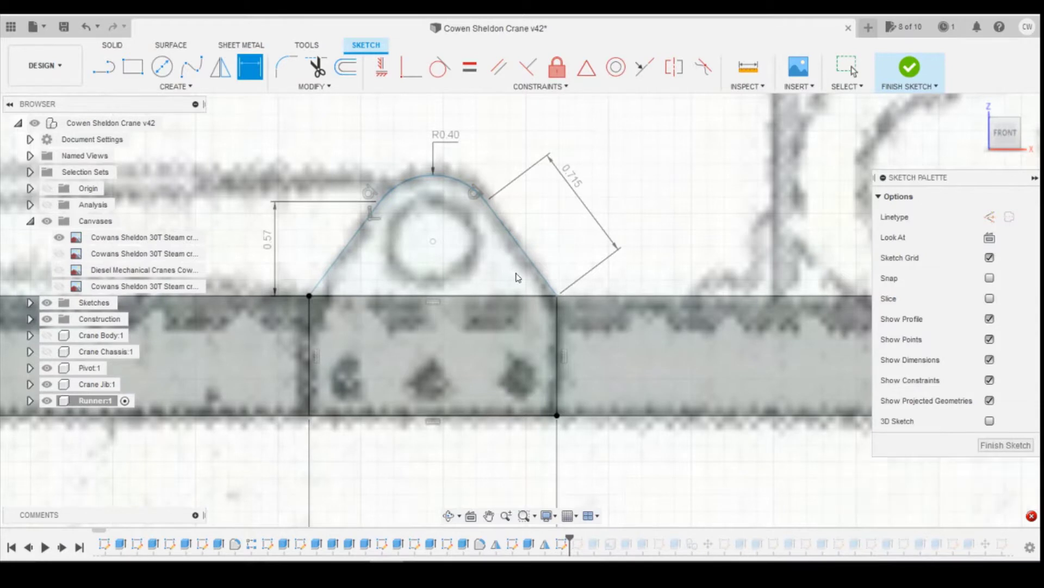
{"action": "key", "text": "Escape"}
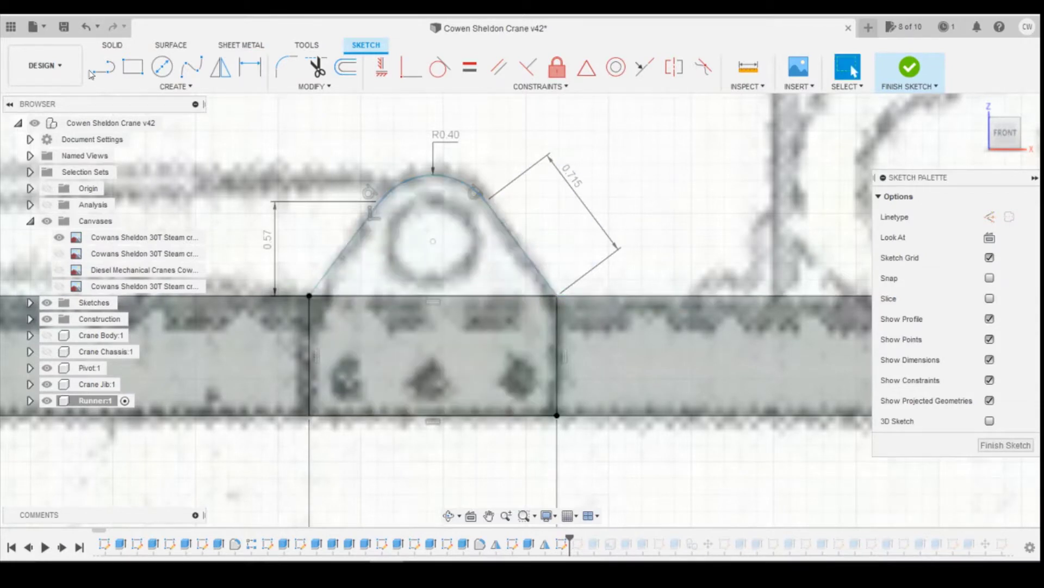
Try to draw a circle at the fillet arc's centre, checking the K-911 crane reference photo in Photos
{"action": "left_click", "coordinate": [164, 67]}
{"action": "left_click", "coordinate": [433, 241]}
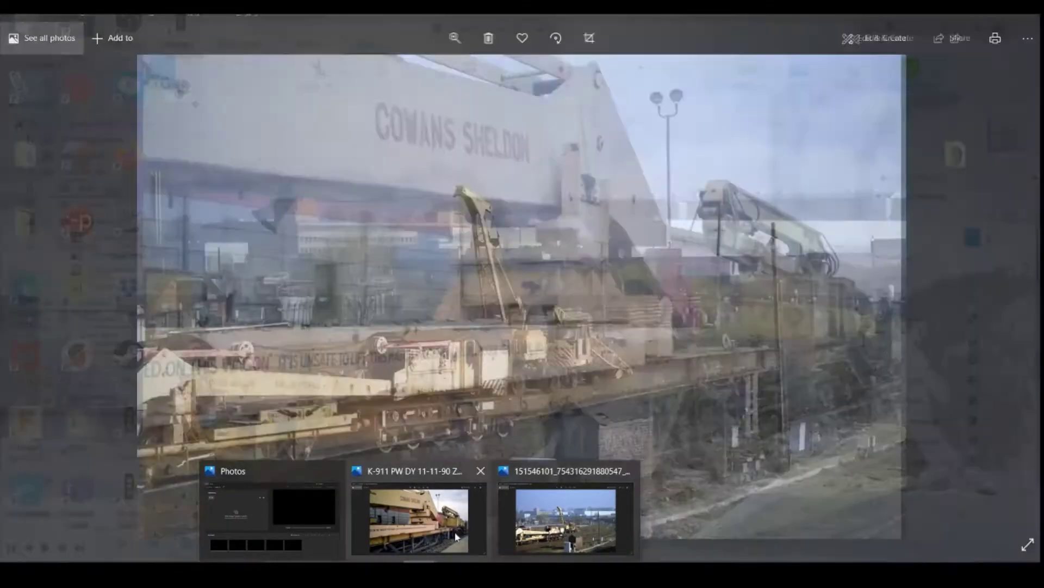
{"action": "left_click", "coordinate": [456, 531]}
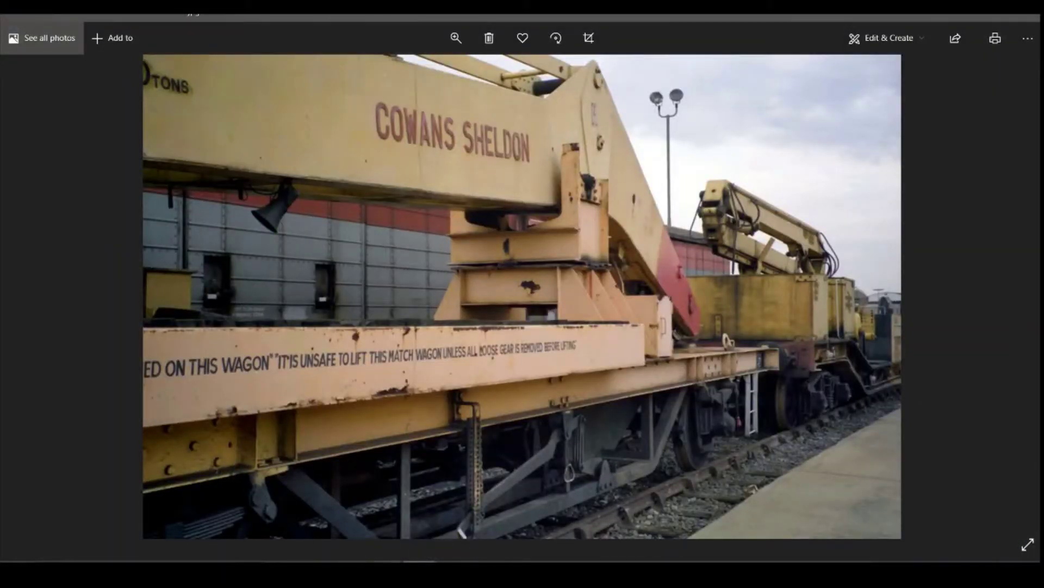
{"action": "left_click", "coordinate": [387, 574]}
{"action": "key", "text": "Escape"}
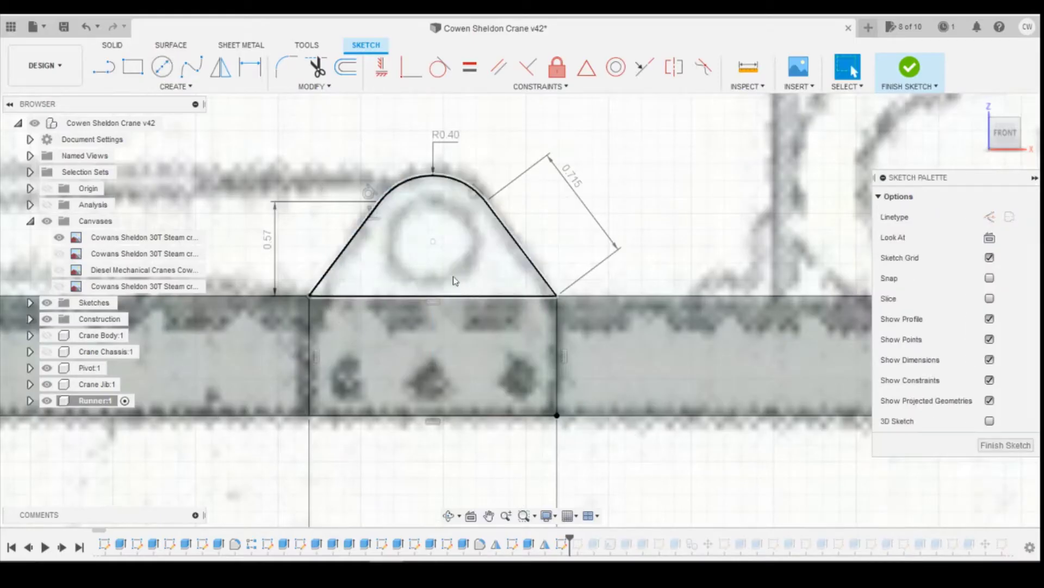
Extrude the bracket's rectangular and rounded upper profiles 0.20 mm as a join, checking the bracket in the K-911 reference photo in Photos
{"action": "left_click", "coordinate": [449, 263]}
{"action": "left_click", "coordinate": [452, 342], "text": "shift"}
{"action": "right_click", "coordinate": [452, 342]}
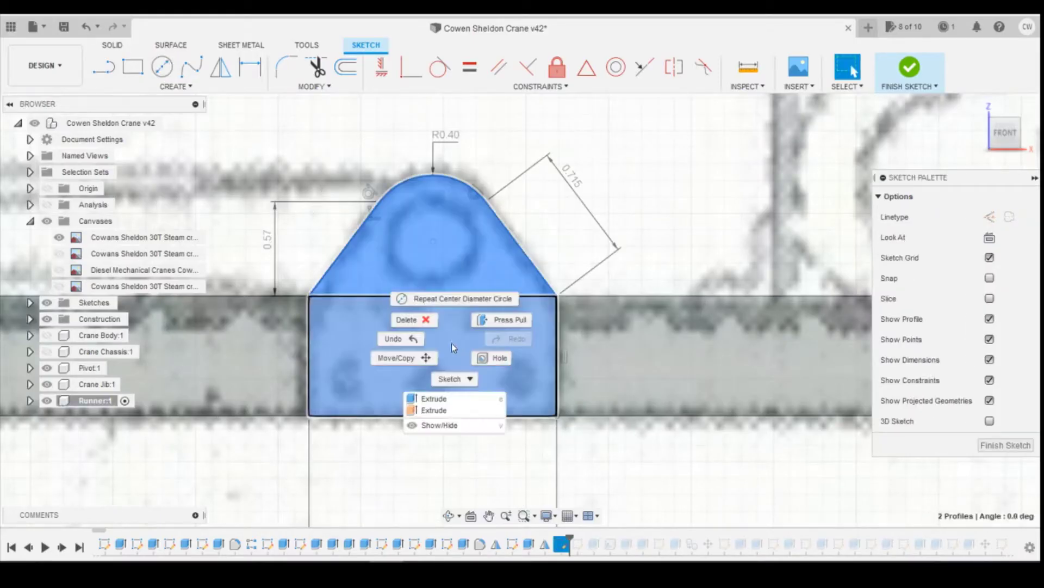
{"action": "left_click", "coordinate": [451, 399]}
{"action": "mouse_move", "coordinate": [420, 574]}
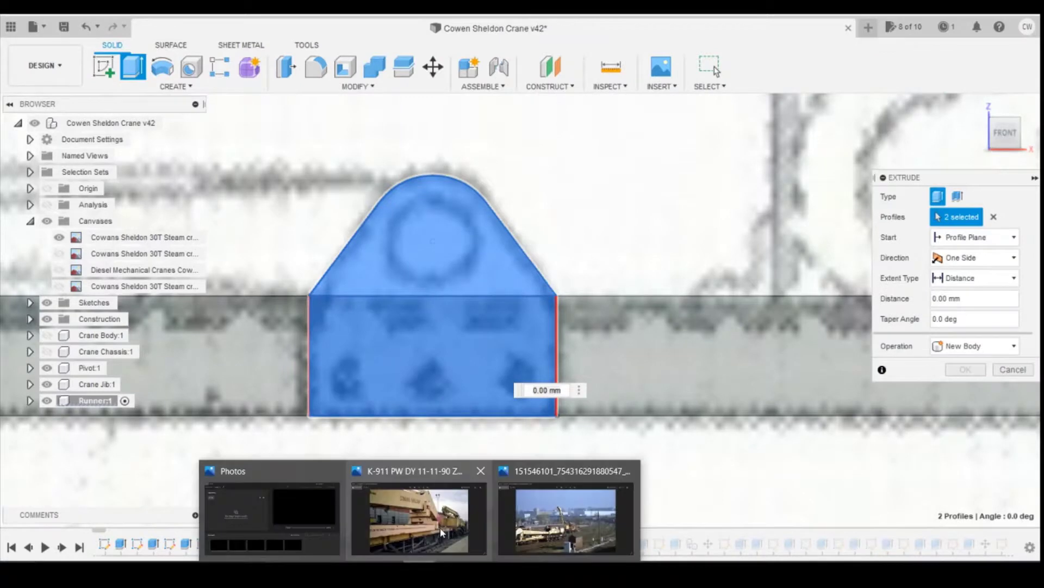
{"action": "left_click", "coordinate": [440, 527]}
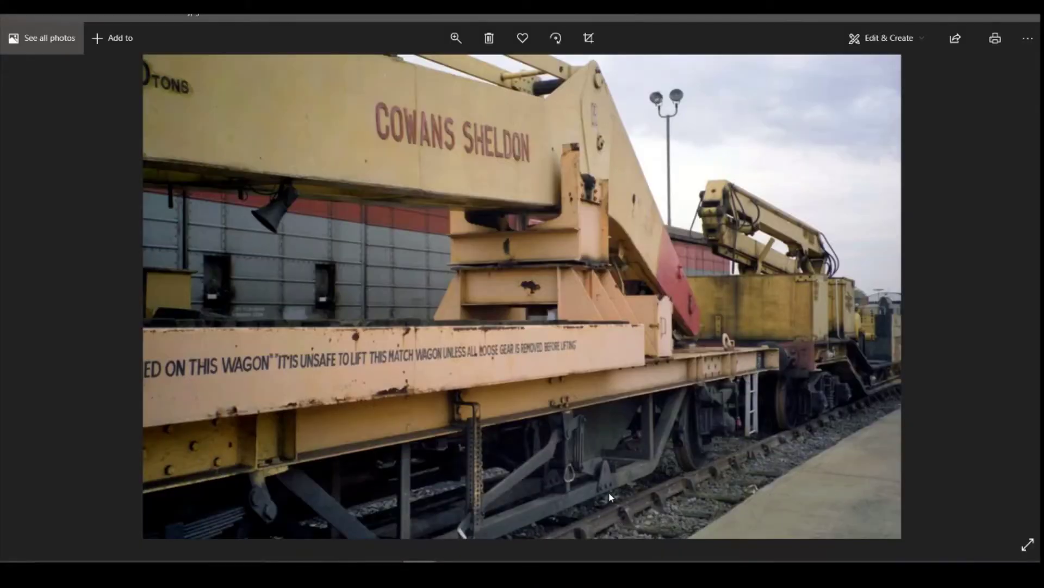
{"action": "left_click", "coordinate": [387, 574]}
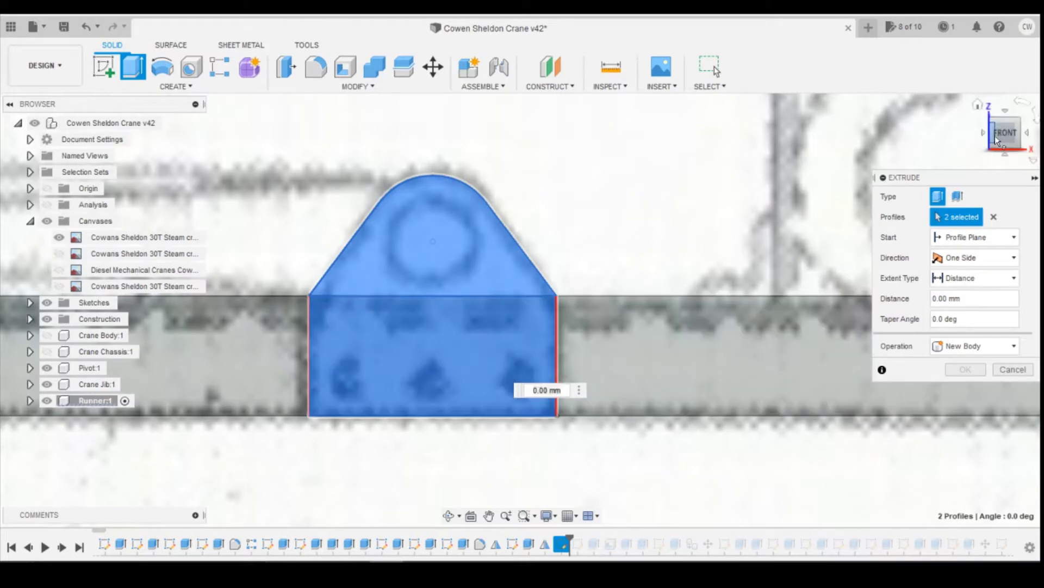
{"action": "left_click_drag", "start_coordinate": [995, 136], "coordinate": [1007, 138]}
{"action": "scroll", "coordinate": [794, 388], "scroll_direction": "down", "scroll_amount": 2}
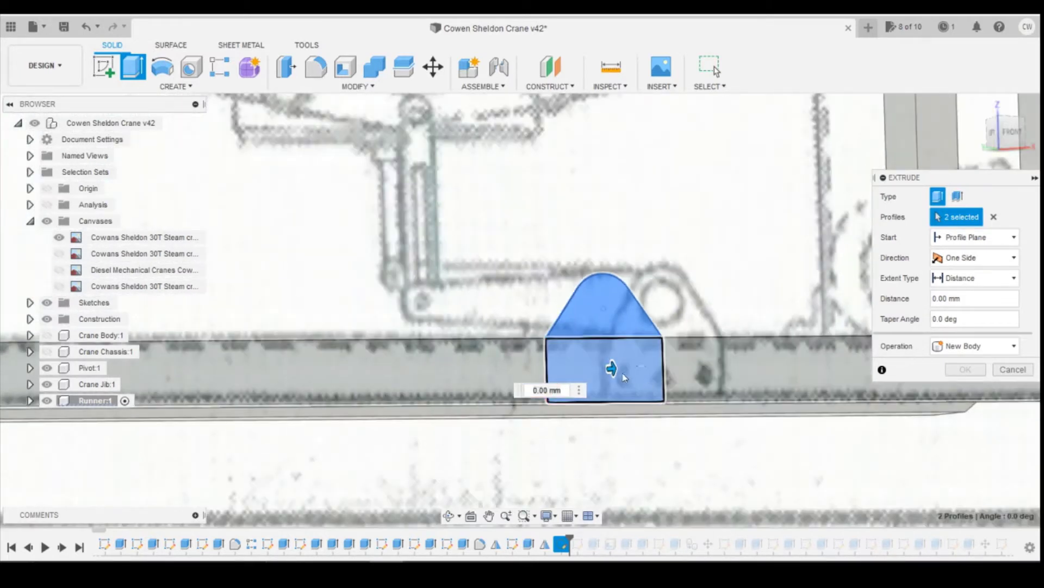
{"action": "left_click_drag", "start_coordinate": [611, 369], "coordinate": [618, 368]}
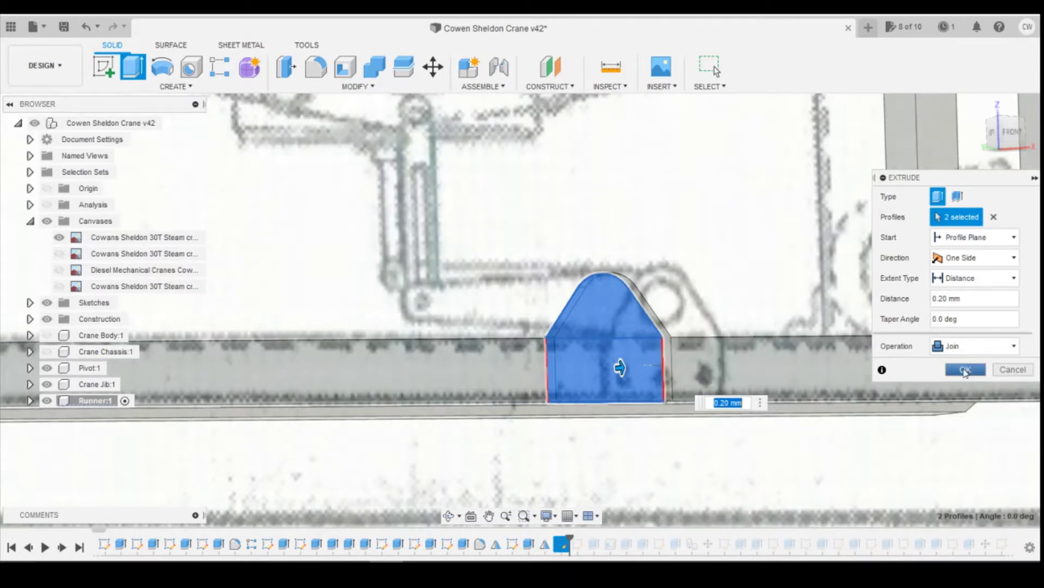
{"action": "left_click", "coordinate": [964, 371]}
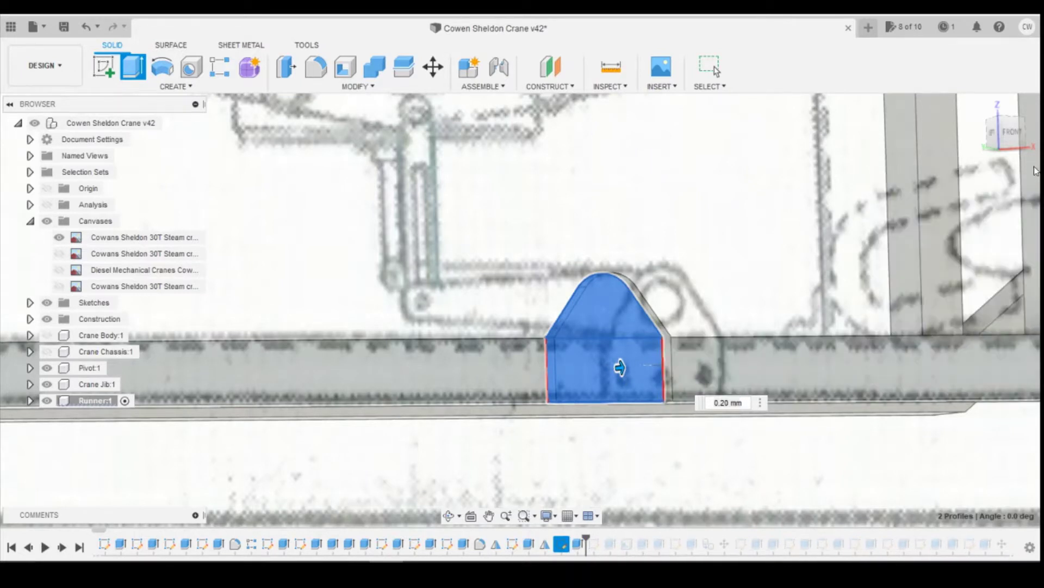
Compare the extruded bracket in front view with the K-911 crane reference photo in Photos
{"action": "left_click", "coordinate": [1013, 136]}
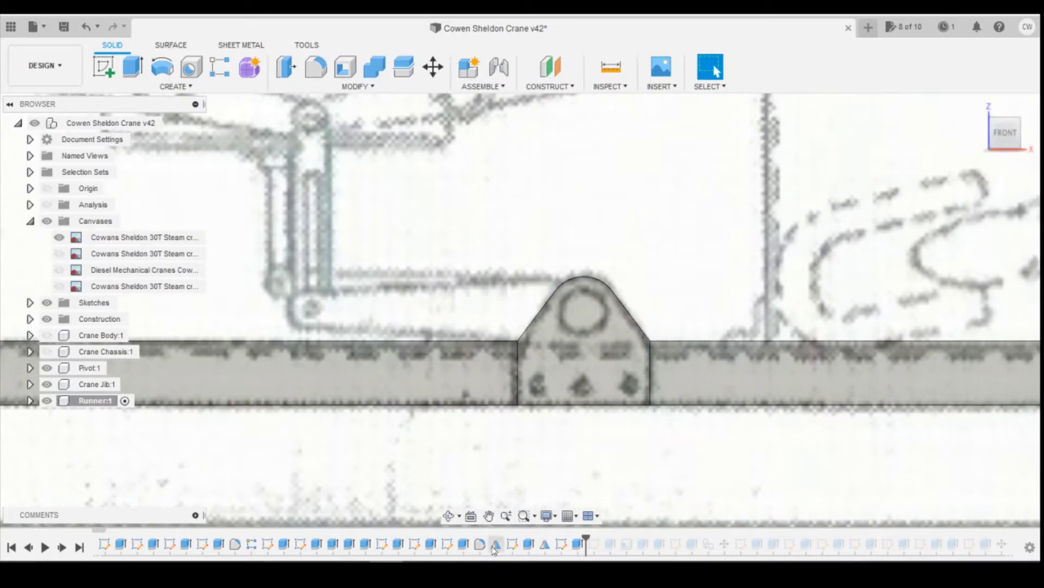
{"action": "left_click", "coordinate": [419, 571]}
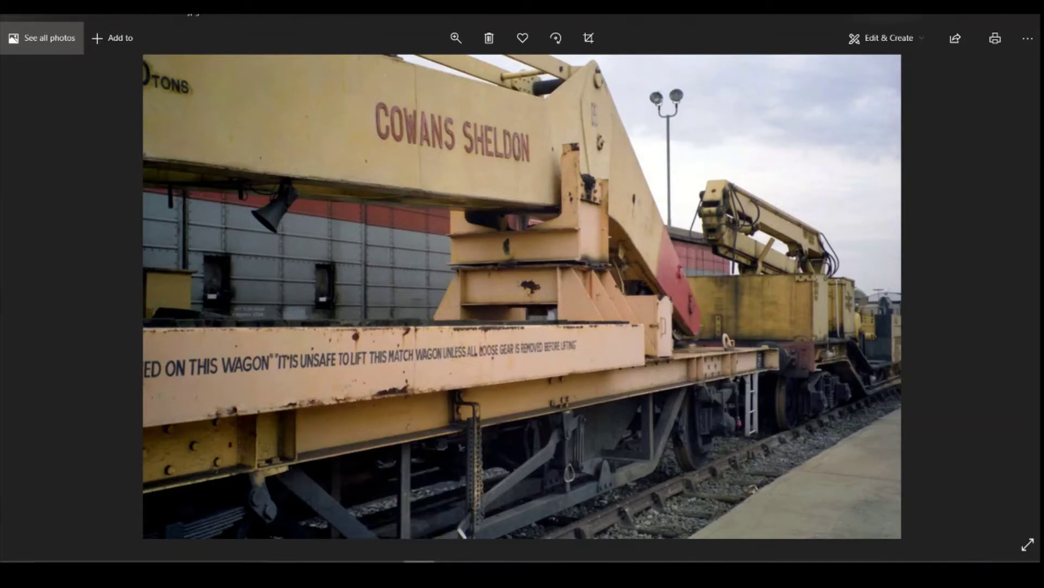
{"action": "left_click", "coordinate": [389, 572]}
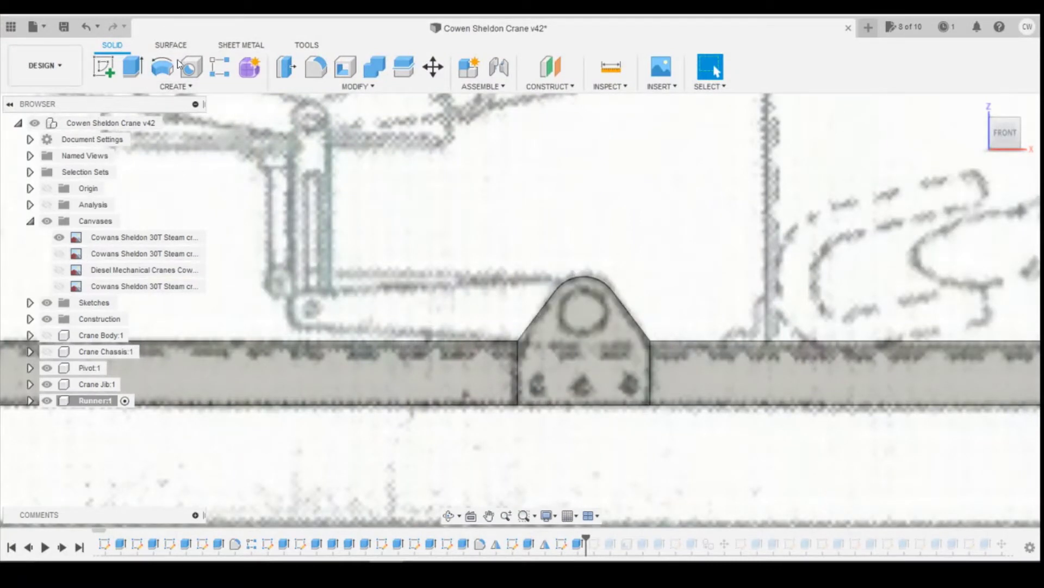
Start a sketch on the bracket's rear face and draw a circle about 1.06 mm across, centred on the bracket's rounded top
{"action": "middle_click_drag", "start_coordinate": [522, 309], "coordinate": [559, 319], "text": "shift"}
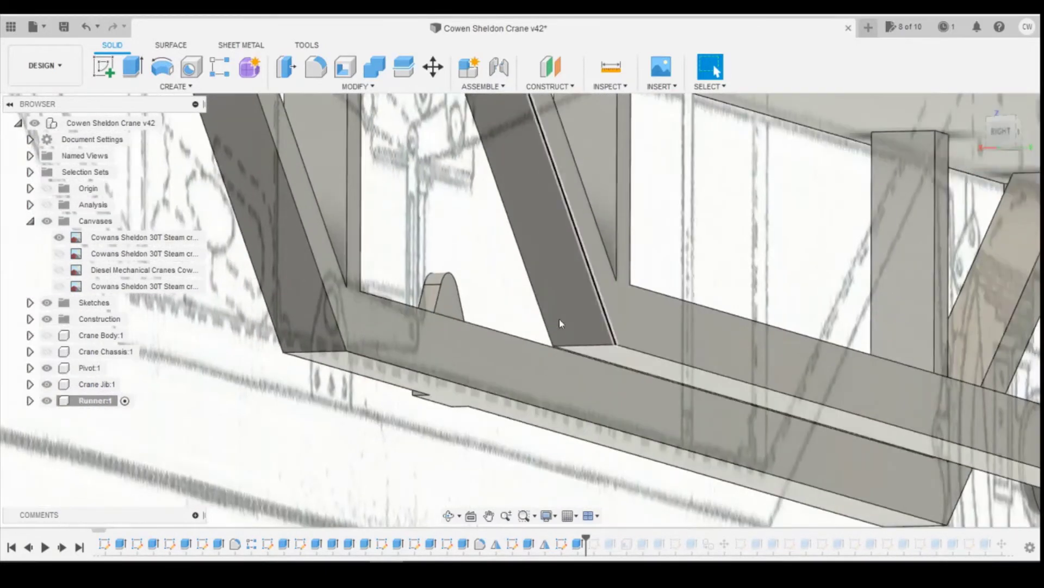
{"action": "left_click", "coordinate": [112, 69]}
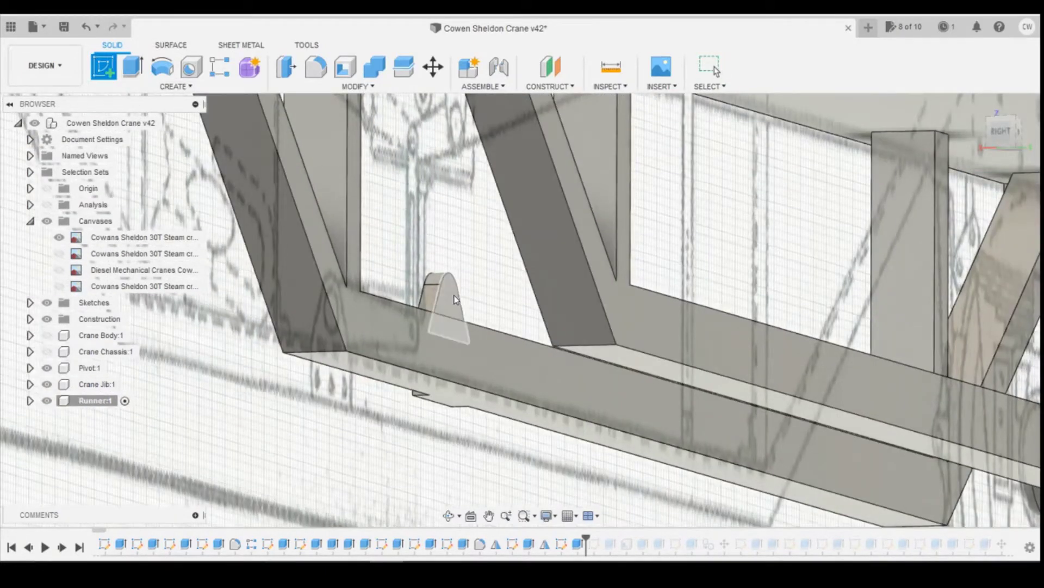
{"action": "left_click", "coordinate": [453, 296]}
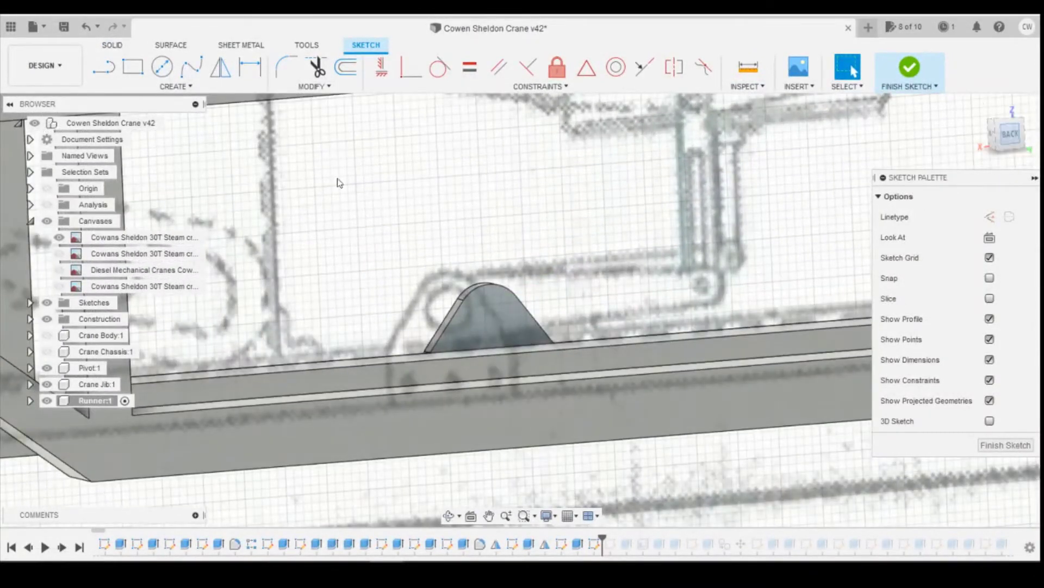
{"action": "left_click", "coordinate": [162, 66]}
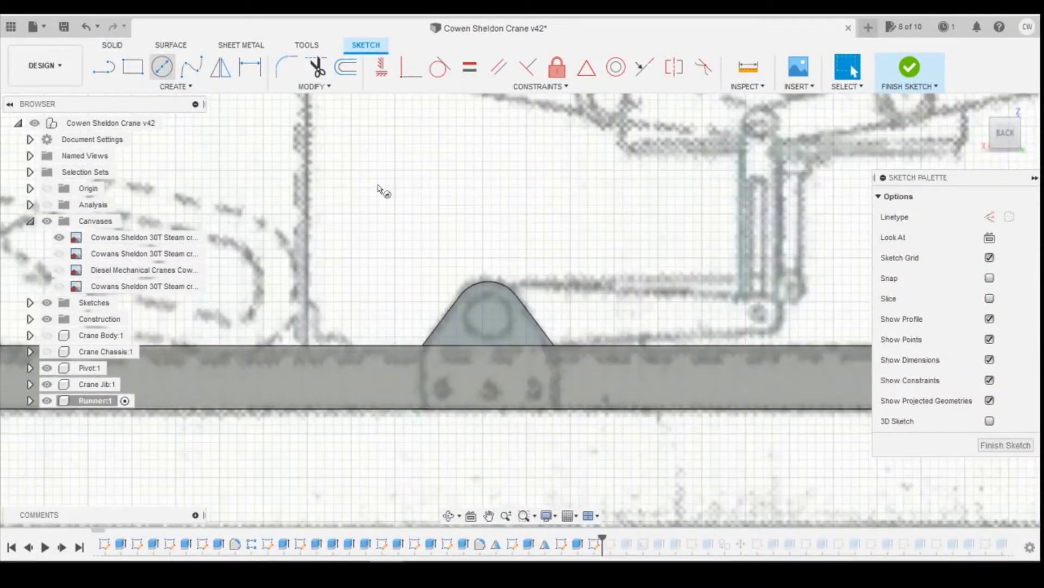
{"action": "left_click", "coordinate": [488, 316]}
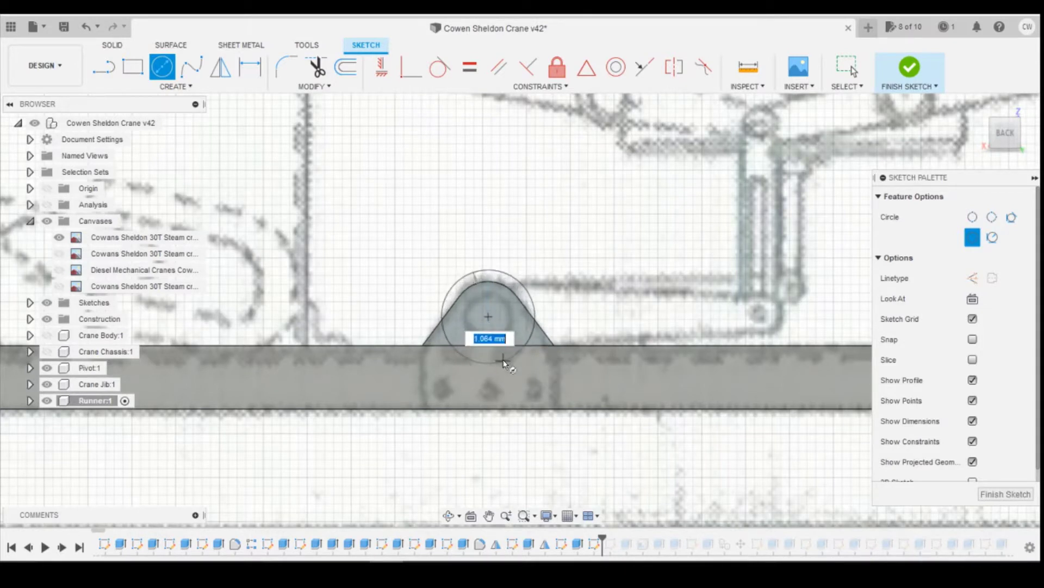
{"action": "left_click", "coordinate": [503, 361]}
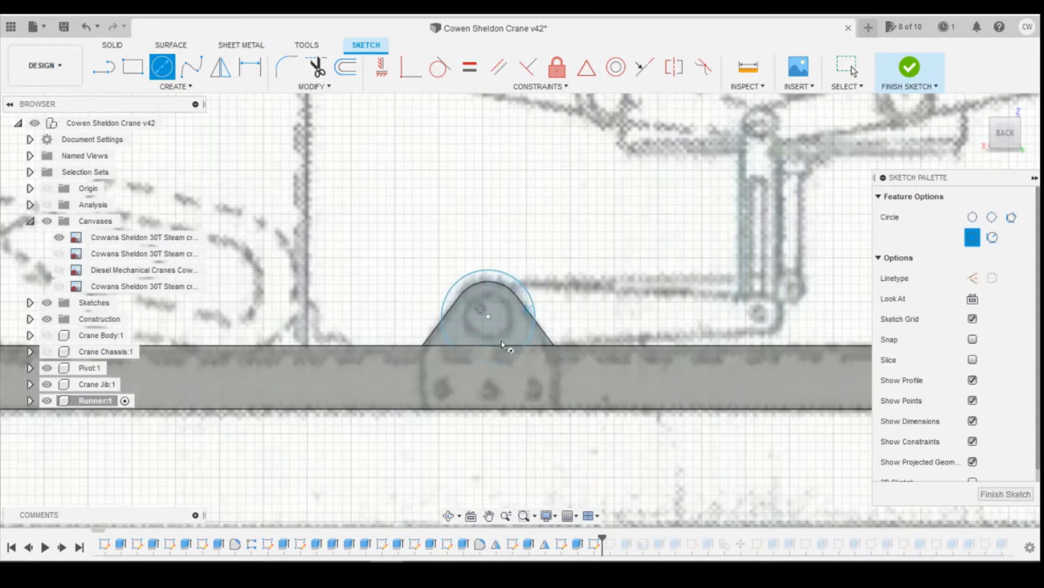
Dimension the circle on the bracket to a diameter of 1.1 mm
{"action": "key", "text": "d"}
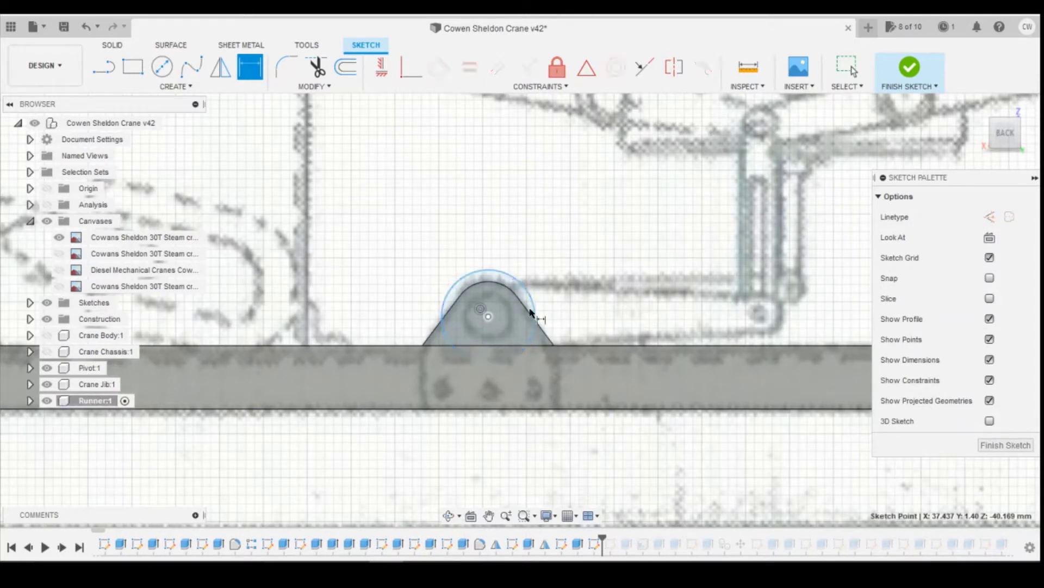
{"action": "left_click", "coordinate": [532, 301]}
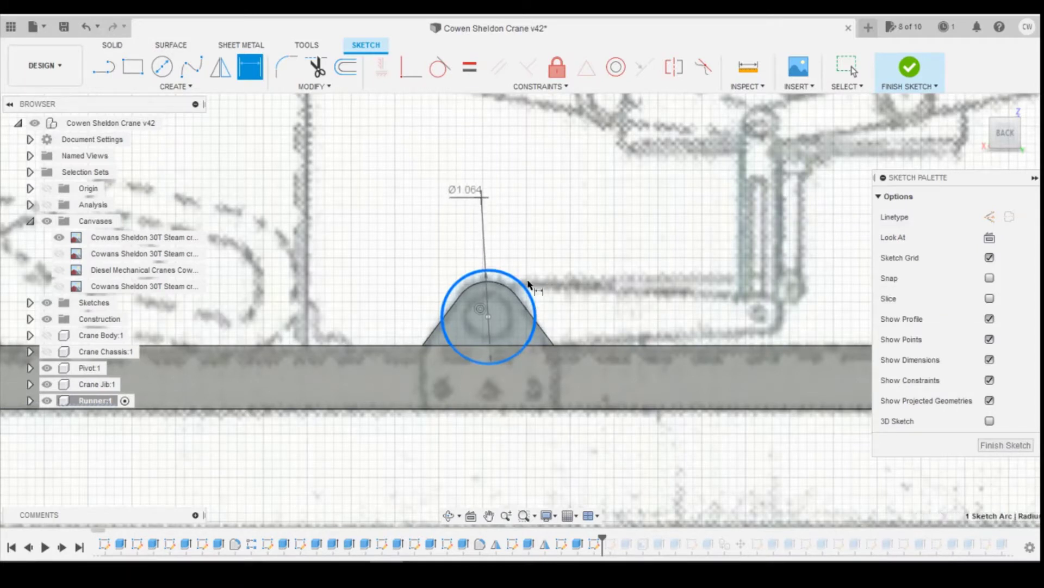
{"action": "left_click", "coordinate": [483, 202]}
{"action": "type", "text": "1.1"}
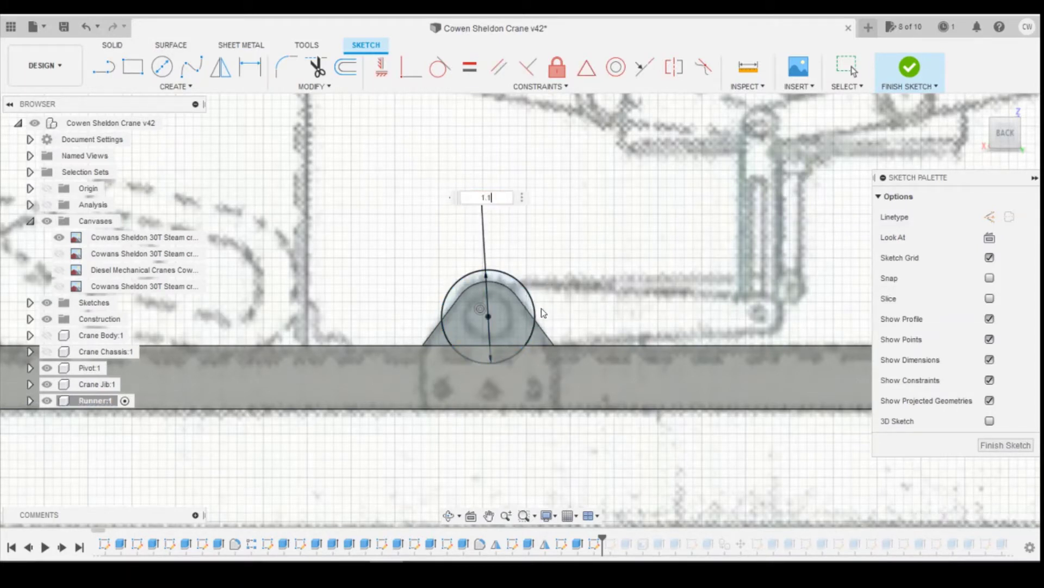
{"action": "key", "text": "Return"}
{"action": "key", "text": "Escape"}
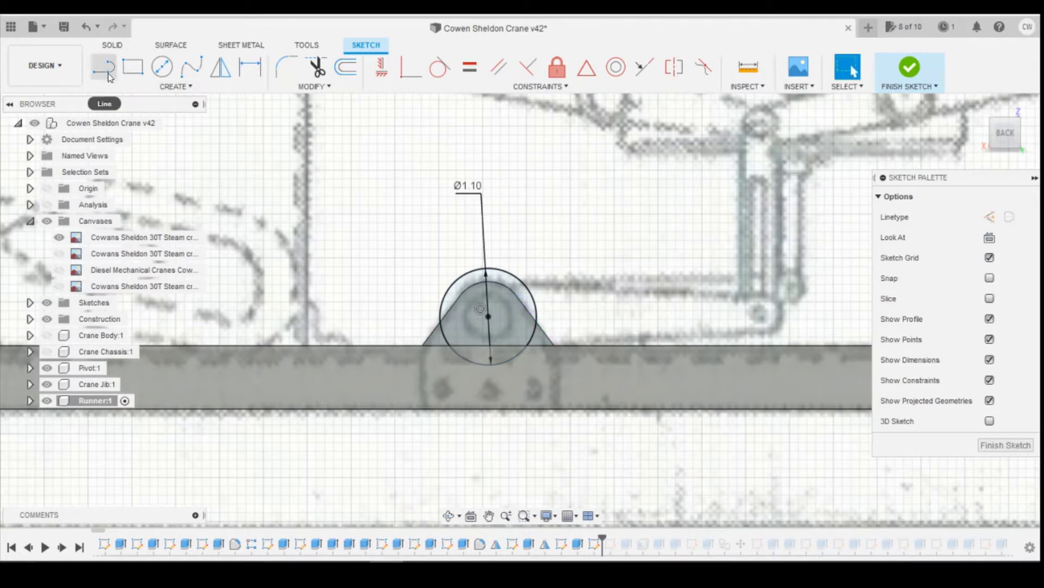
{"action": "left_click", "coordinate": [163, 71]}
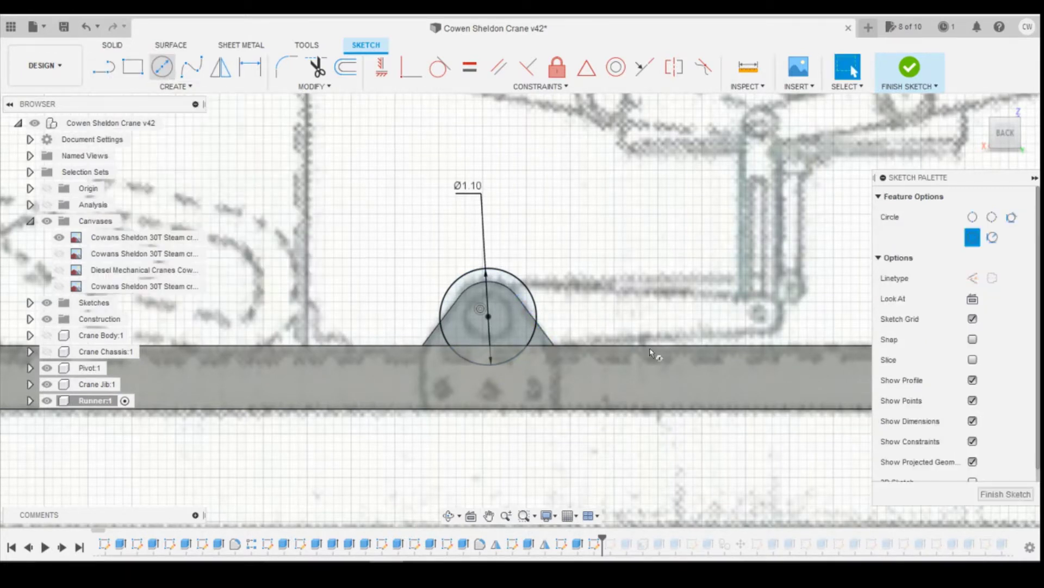
{"action": "left_click", "coordinate": [759, 315]}
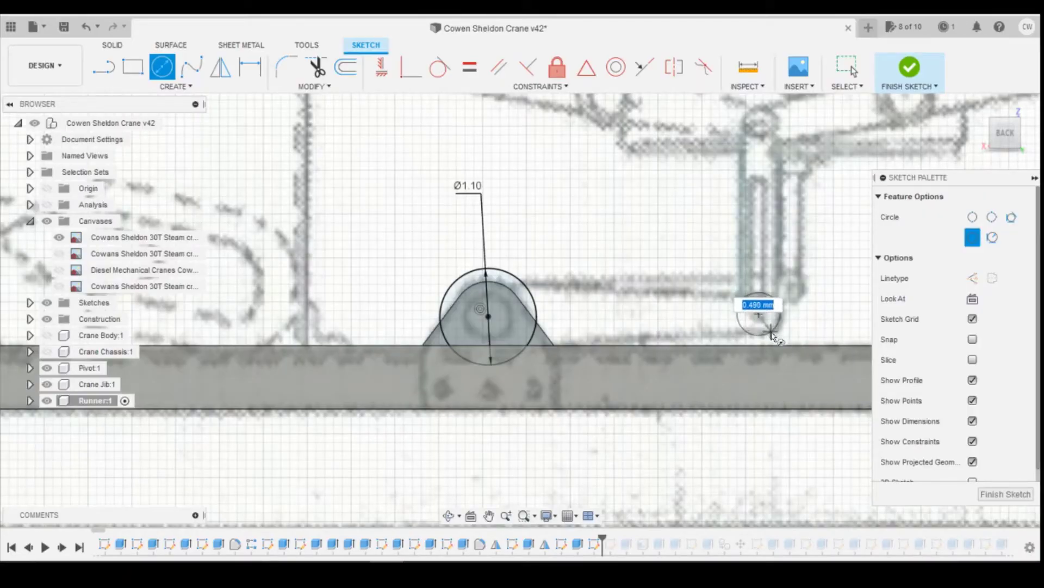
{"action": "type", "text": "6"}
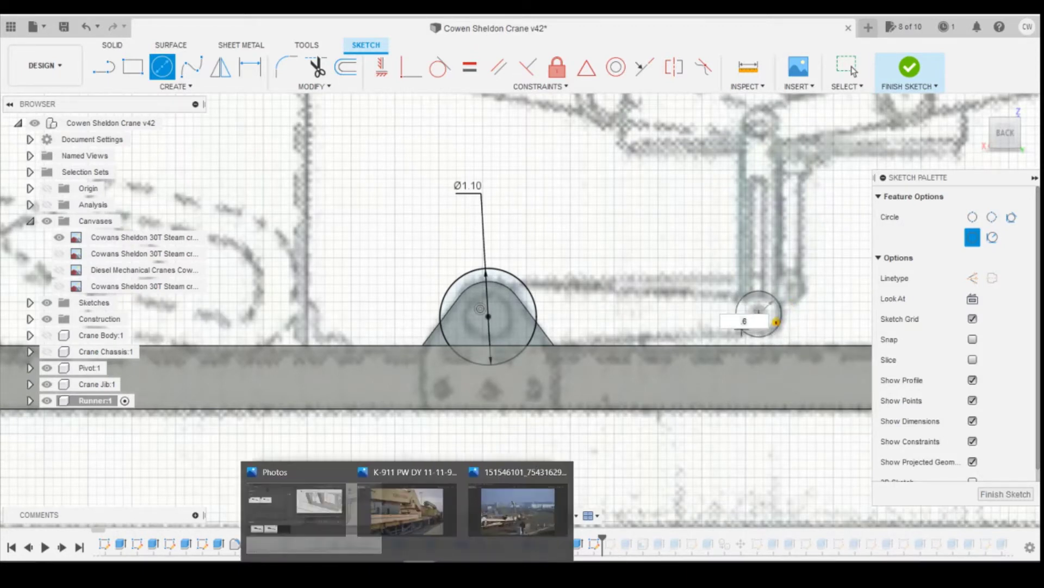
{"action": "left_click", "coordinate": [452, 538]}
{"action": "left_click", "coordinate": [388, 571]}
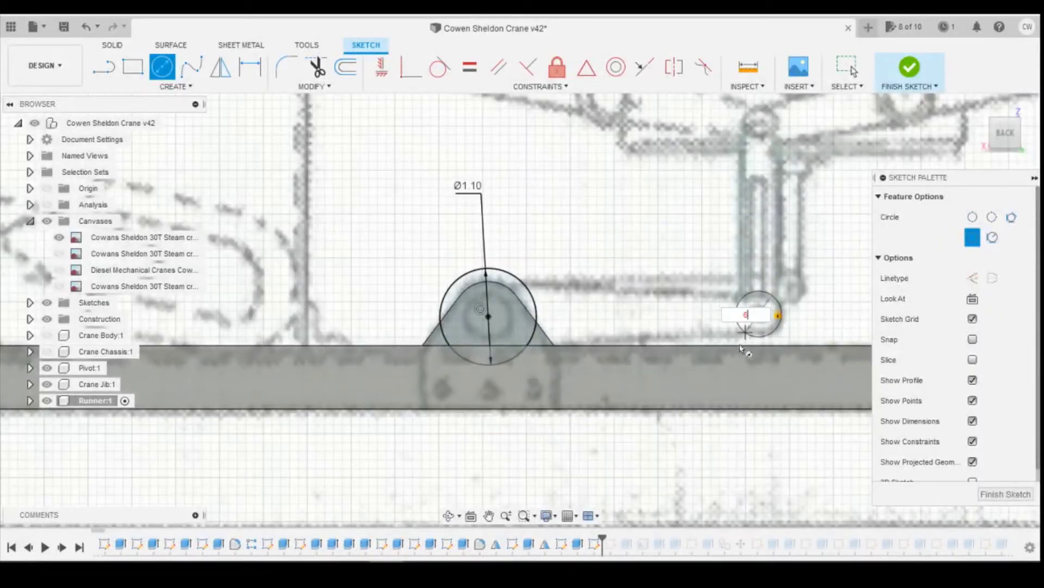
{"action": "left_click", "coordinate": [758, 314]}
{"action": "key", "text": "BackSpace"}
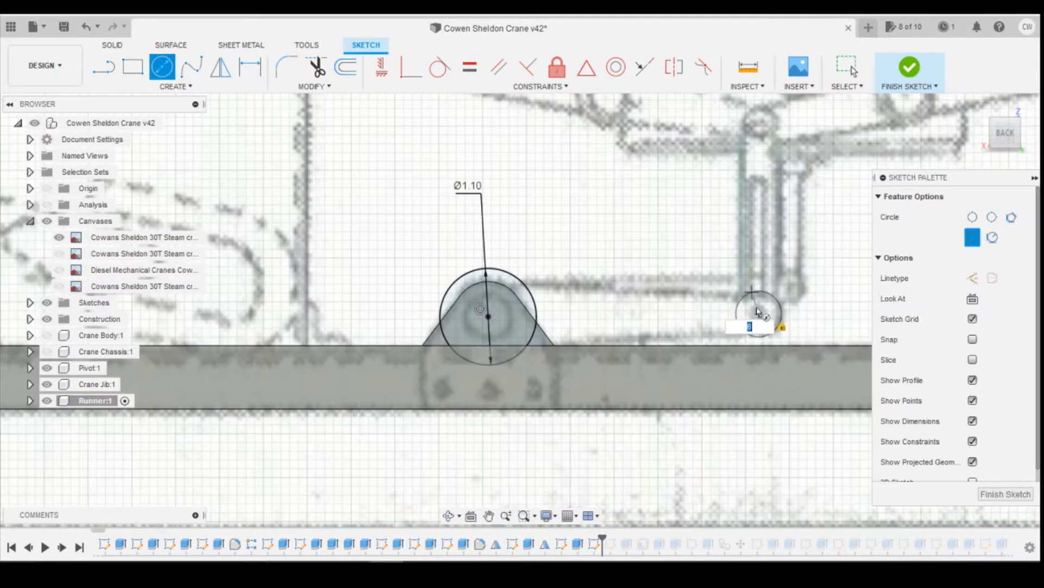
{"action": "key", "text": "Escape"}
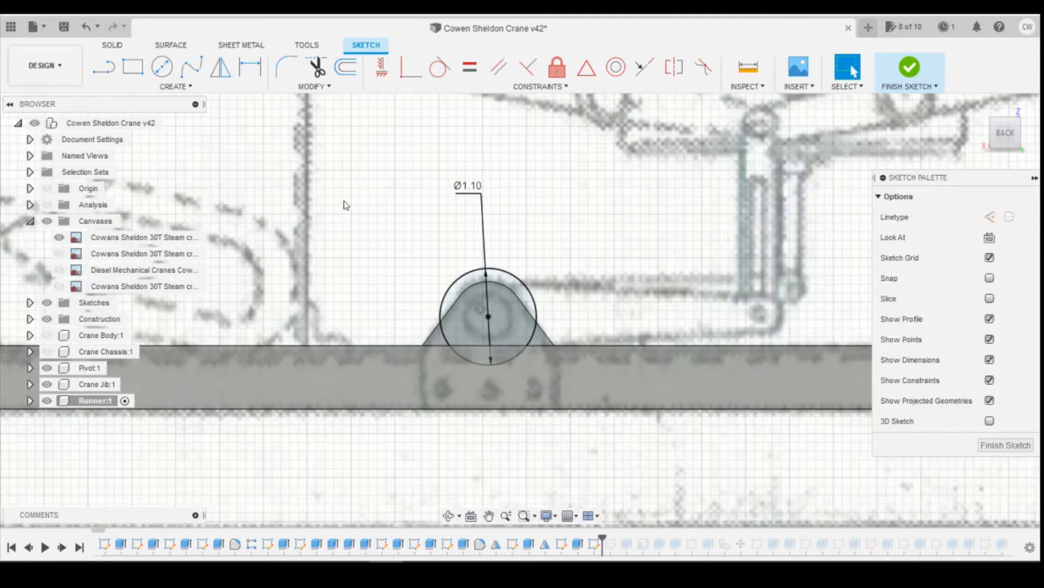
Draw a circle about 0.45 mm across, centred on the drawing's small pin at the far end of the linkage arm
{"action": "key", "text": "c"}
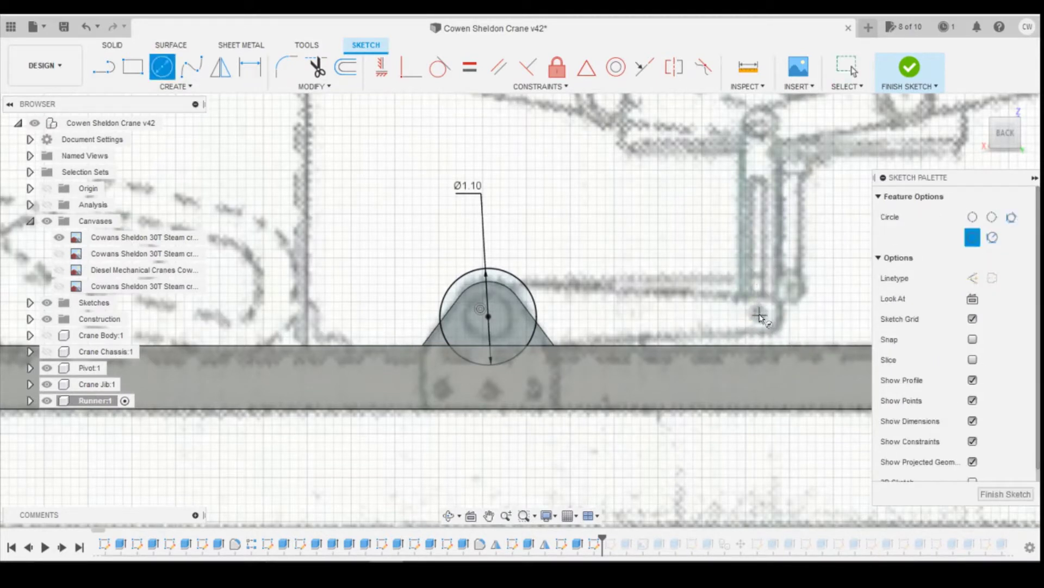
{"action": "left_click", "coordinate": [759, 315]}
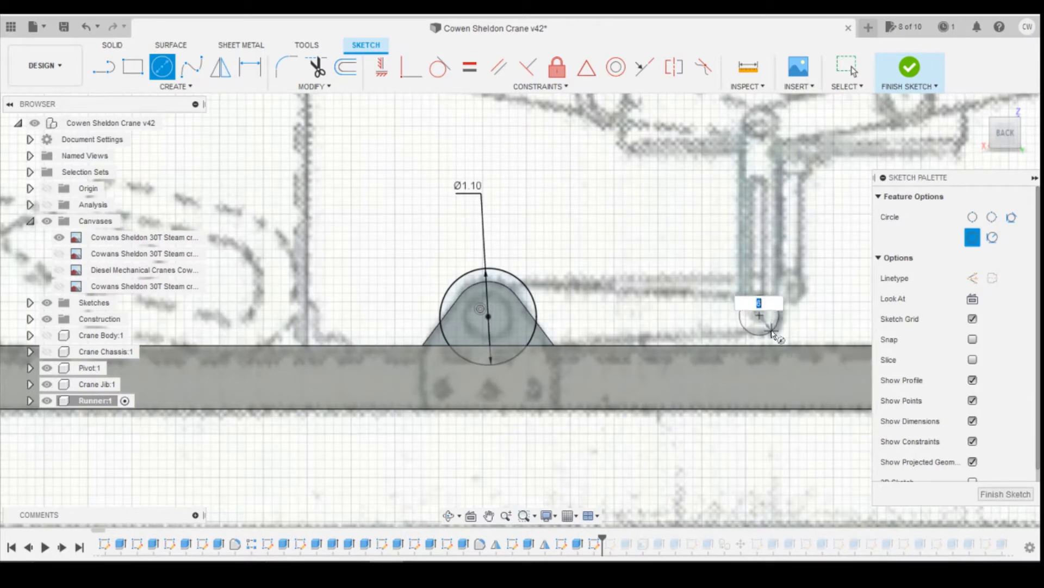
{"action": "key", "text": "Tab"}
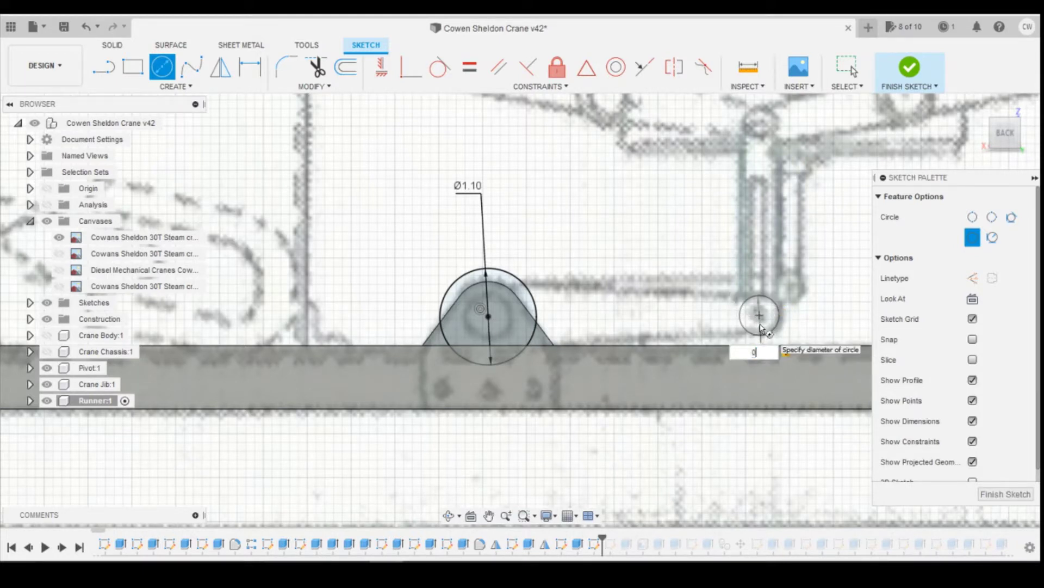
{"action": "left_click", "coordinate": [761, 327]}
{"action": "key", "text": "Escape"}
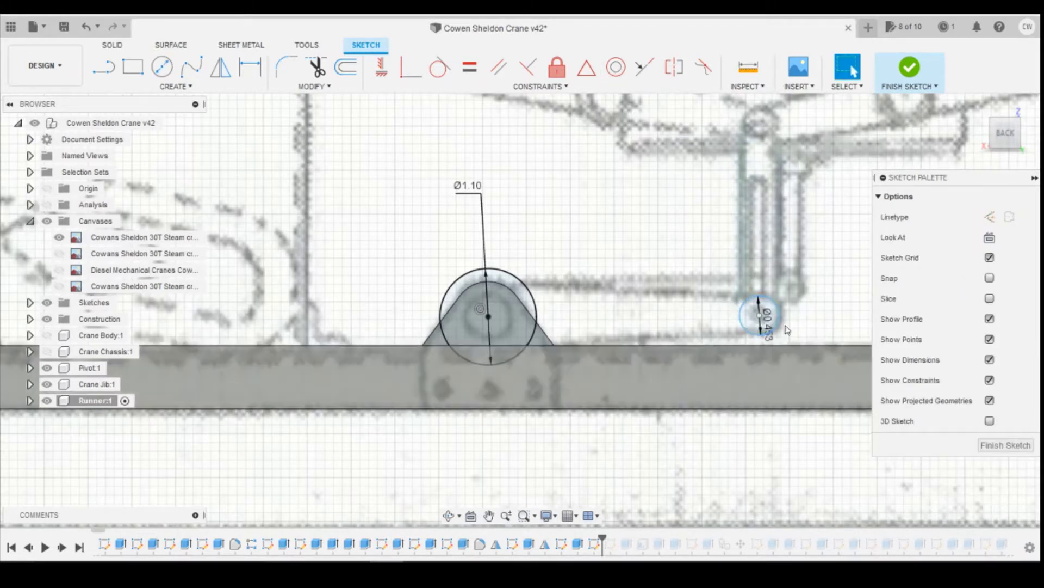
Set the small circle's diameter to 0.6 mm and draw a line joining the upper sides of the two circles
{"action": "double_click", "coordinate": [764, 321]}
{"action": "type", "text": "0"}
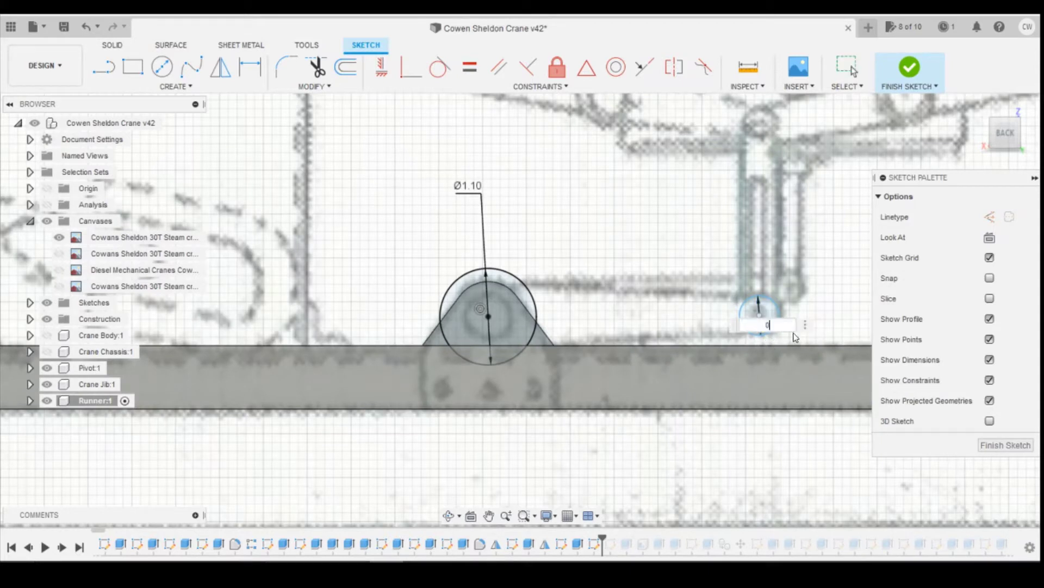
{"action": "type", "text": ".6"}
{"action": "key", "text": "Return"}
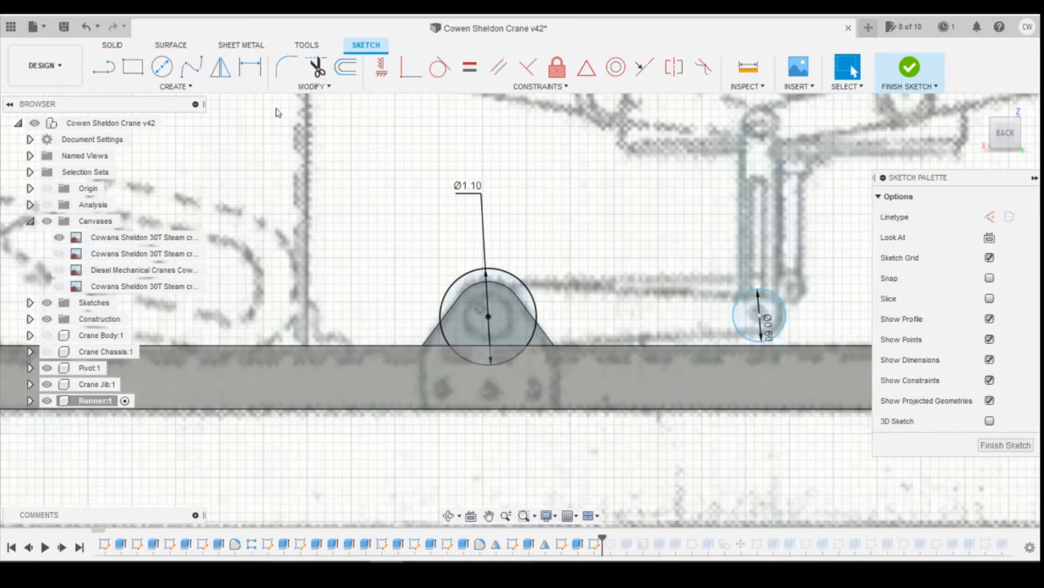
{"action": "key", "text": "l"}
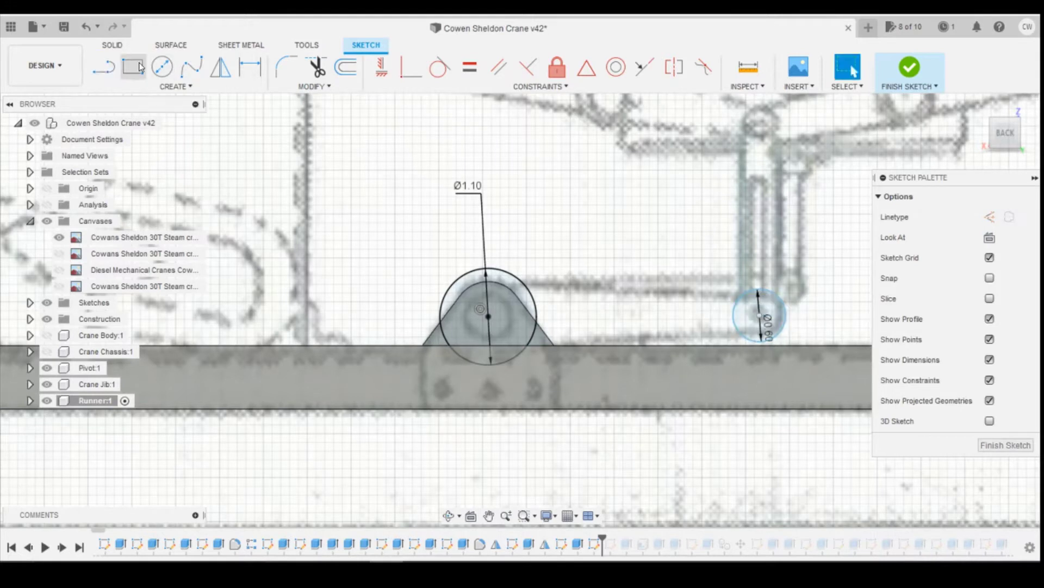
{"action": "left_click", "coordinate": [759, 292]}
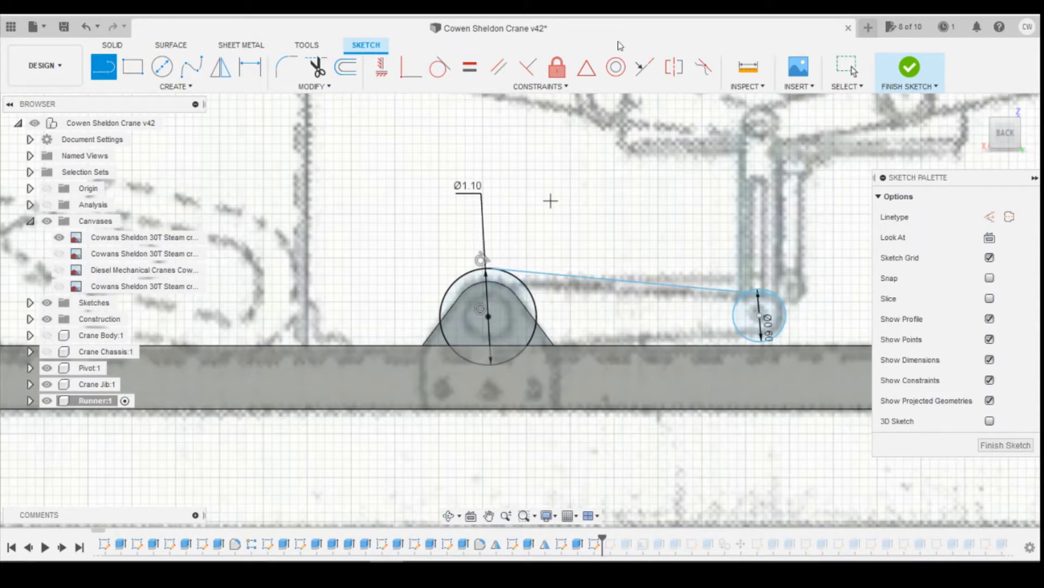
Dimension the small circle's centre vertically from the rail's upper edge and horizontally from the large circle's centre
{"action": "key", "text": "d"}
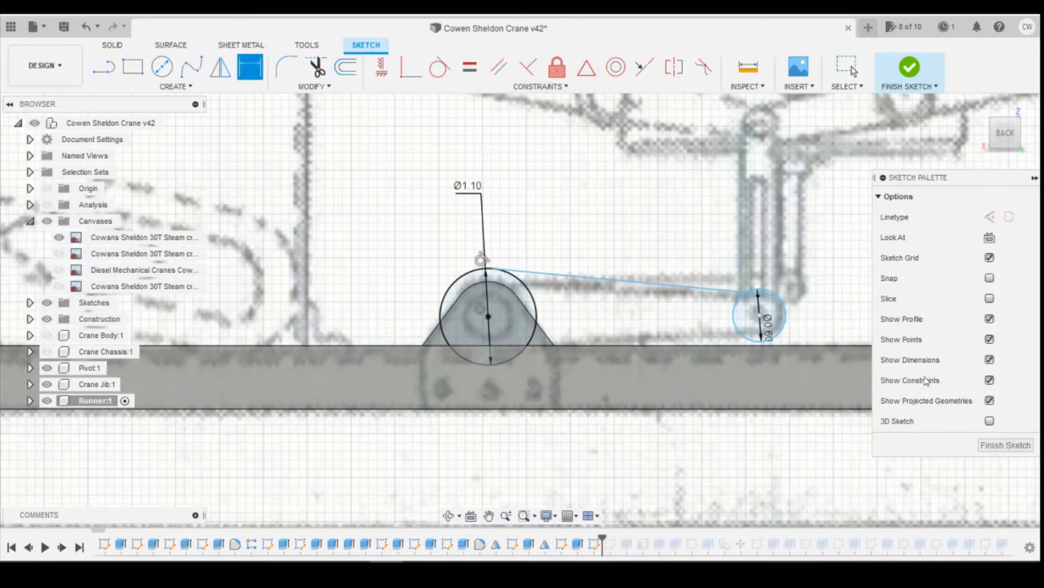
{"action": "left_click", "coordinate": [760, 316]}
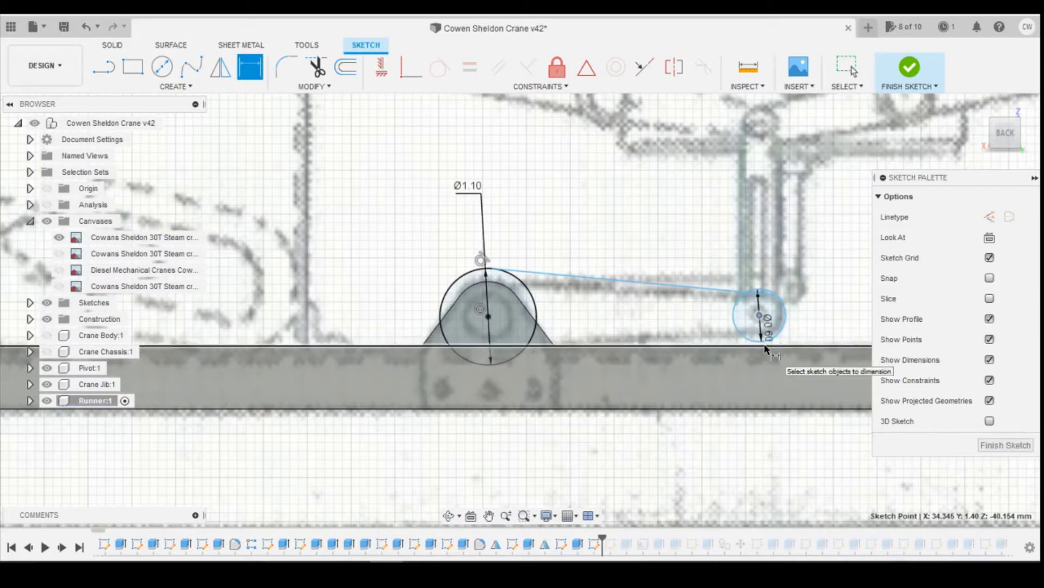
{"action": "left_click", "coordinate": [789, 345]}
{"action": "left_click", "coordinate": [869, 325]}
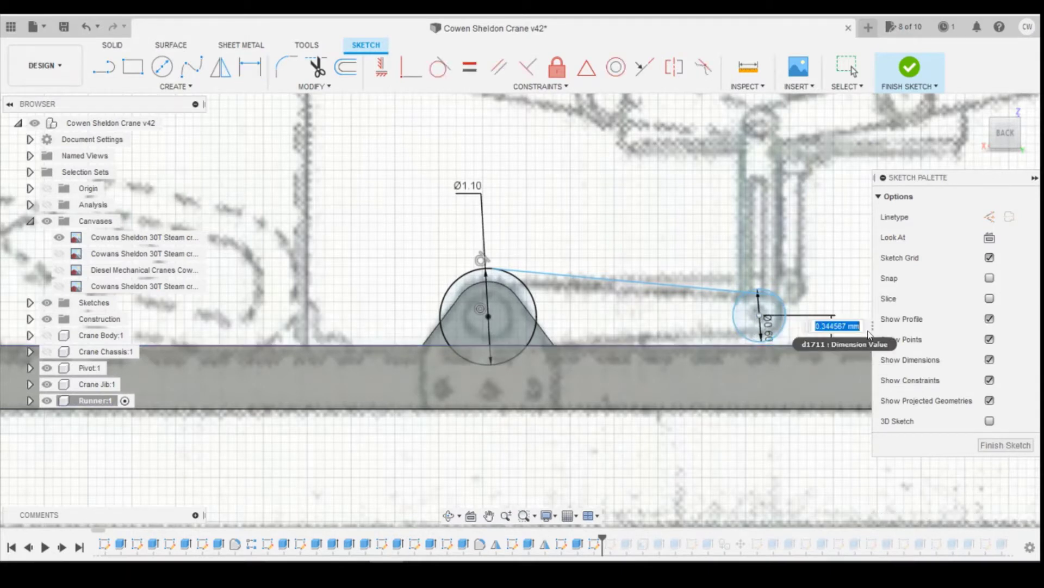
{"action": "key", "text": "d"}
{"action": "left_click", "coordinate": [760, 316]}
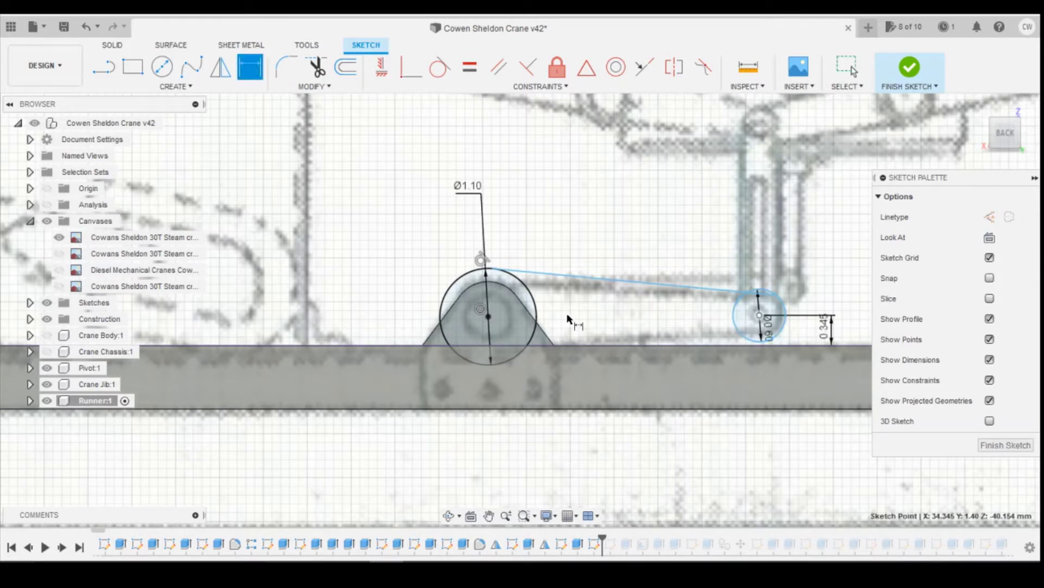
{"action": "left_click", "coordinate": [489, 317]}
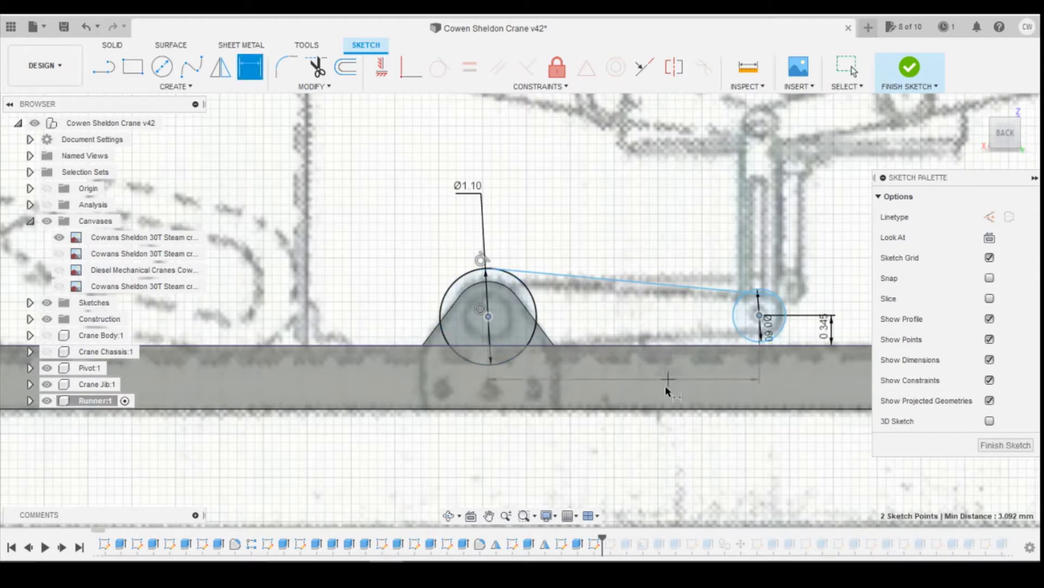
{"action": "left_click", "coordinate": [774, 393]}
{"action": "key", "text": "Return"}
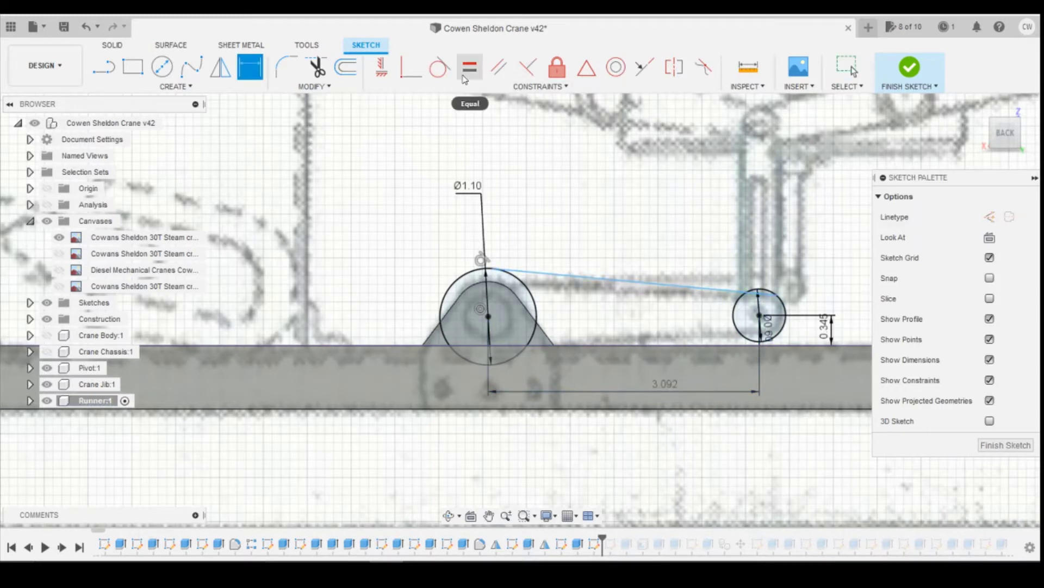
Apply a Tangent constraint between the upper connecting line and the small circle
{"action": "left_click", "coordinate": [440, 67]}
{"action": "left_click", "coordinate": [735, 293]}
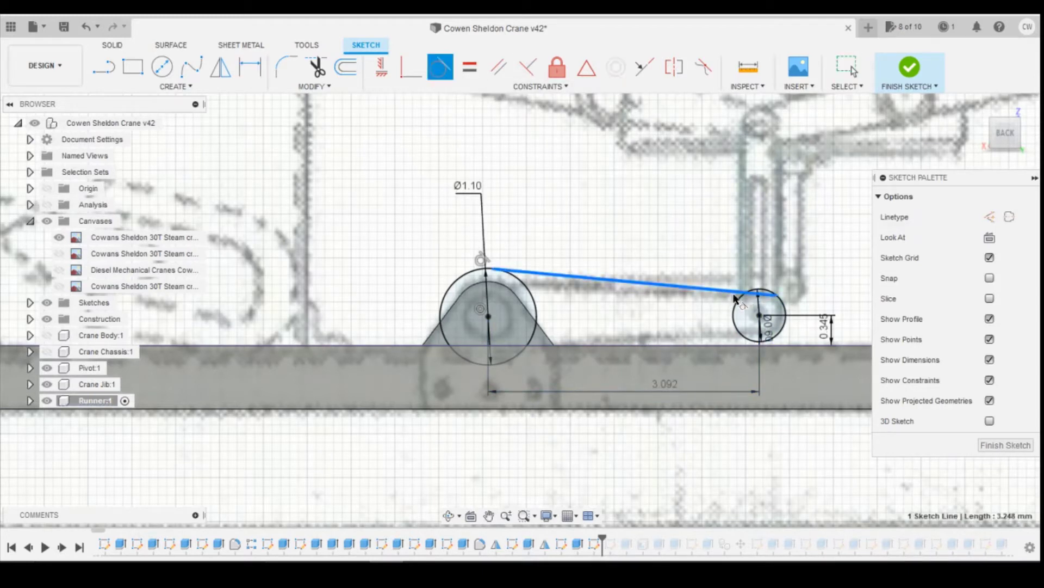
{"action": "left_click", "coordinate": [737, 302]}
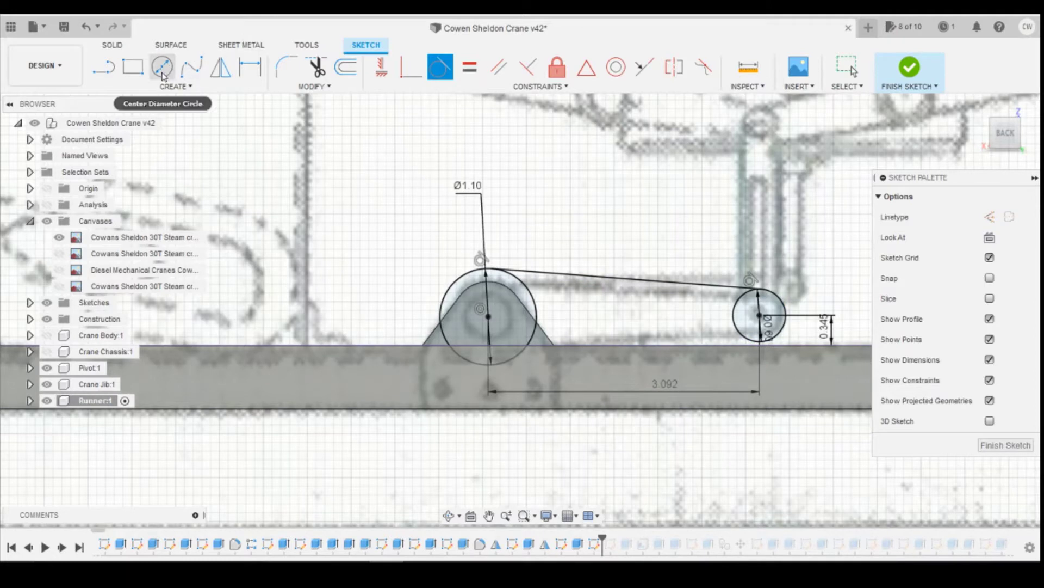
Draw a line from the underside of the small circle to the underside of the large circle
{"action": "left_click", "coordinate": [103, 67]}
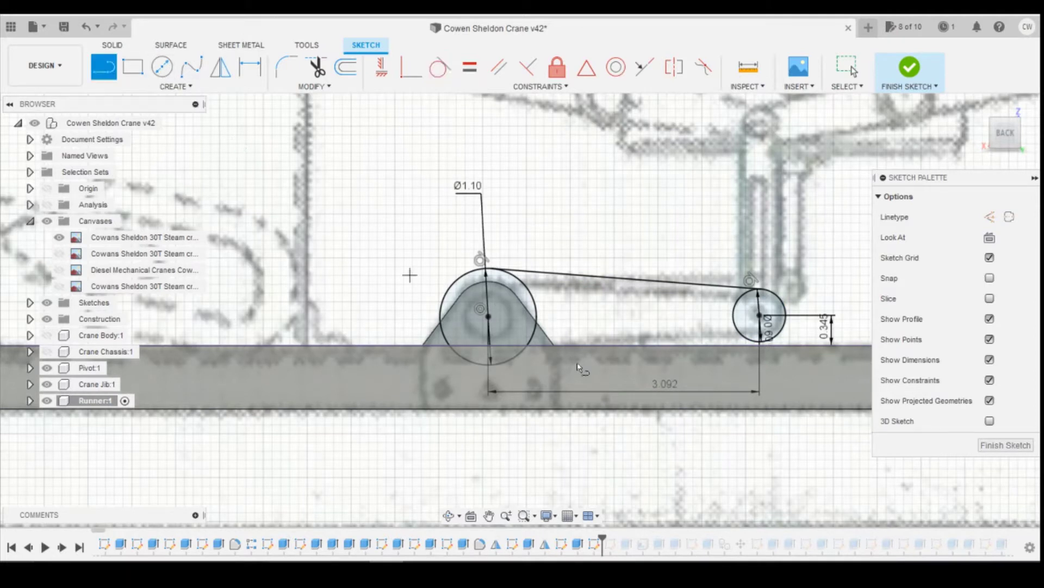
{"action": "left_click", "coordinate": [762, 342]}
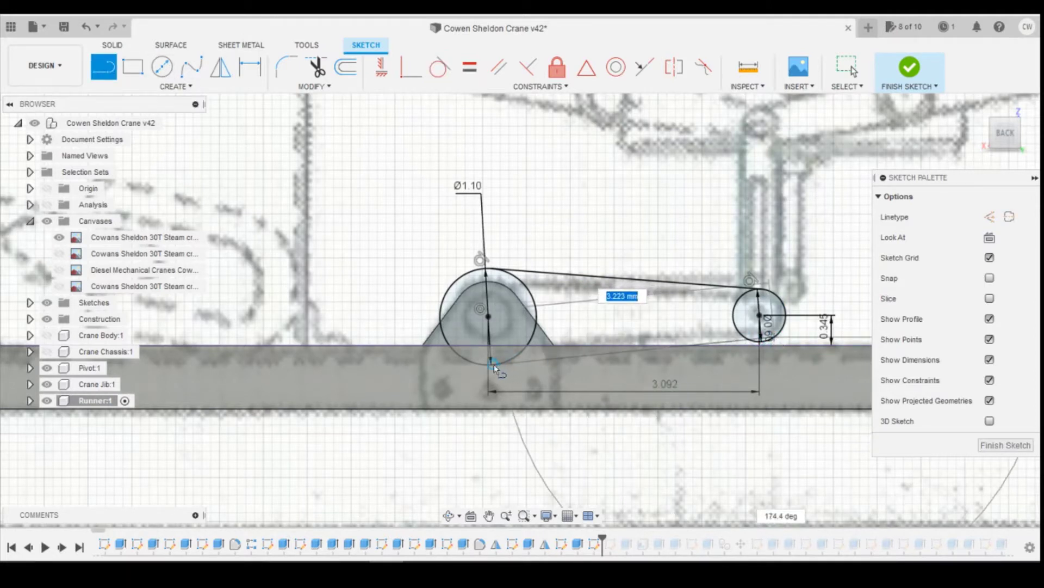
{"action": "left_click", "coordinate": [494, 364]}
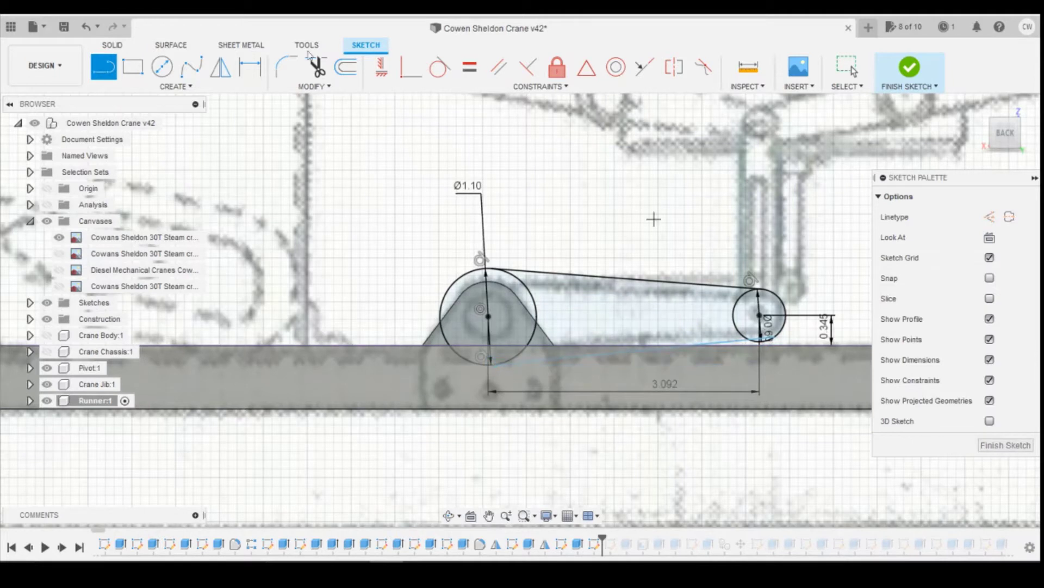
Apply a Tangent constraint between the lower connecting line and the small circle
{"action": "left_click", "coordinate": [440, 66]}
{"action": "left_click", "coordinate": [768, 341]}
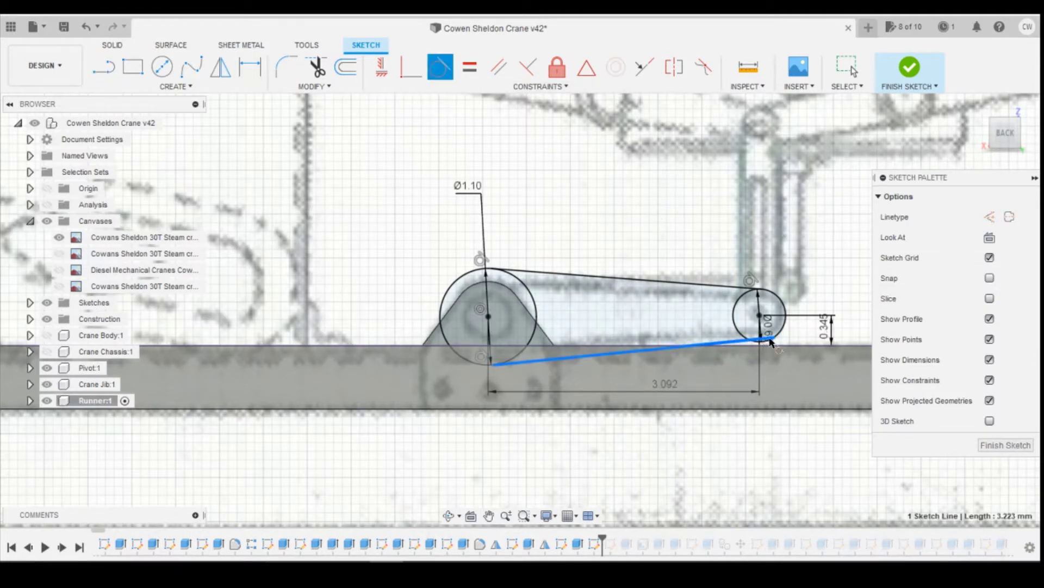
{"action": "left_click", "coordinate": [781, 328]}
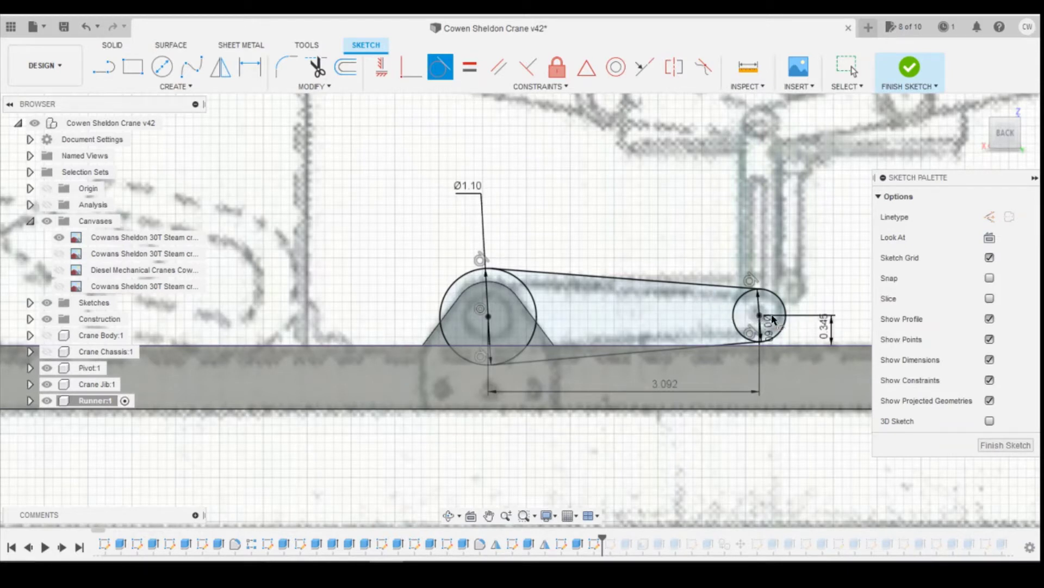
{"action": "key", "text": "Escape"}
Try 0.4 mm for the small circle centre's height above the rail's upper edge and settle on 0.6 mm
{"action": "double_click", "coordinate": [830, 333]}
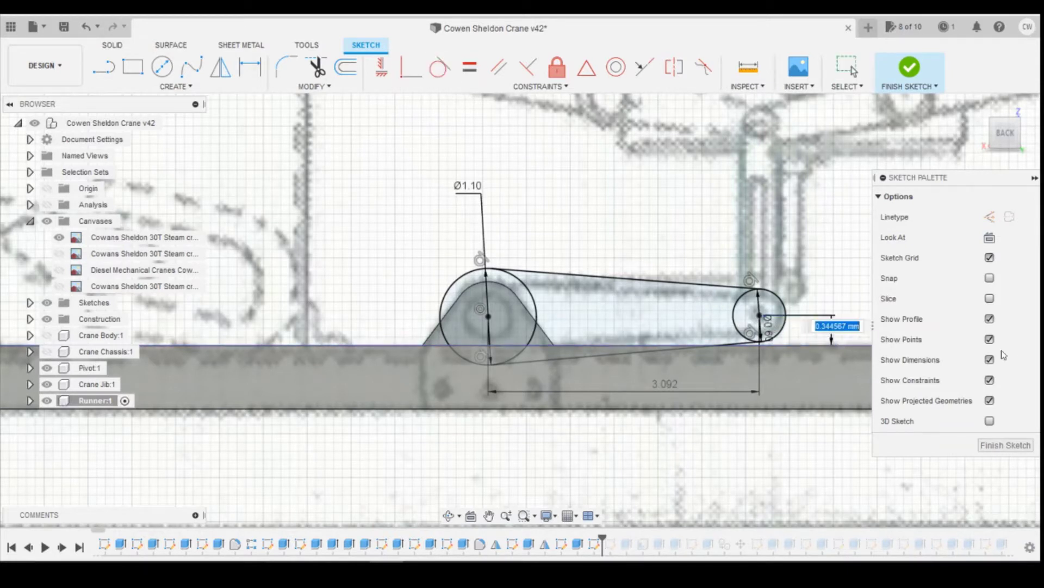
{"action": "type", "text": "0.4"}
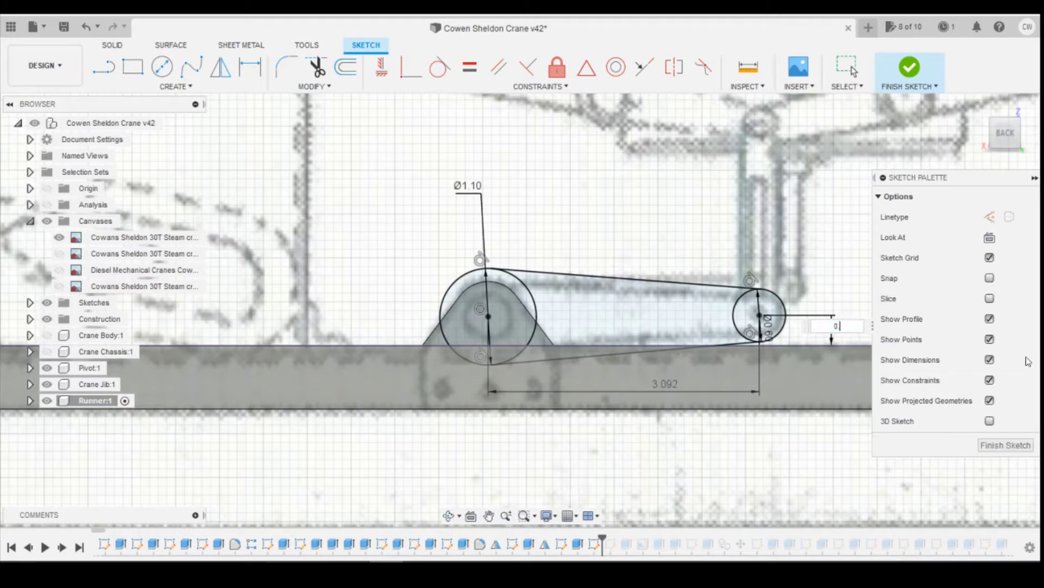
{"action": "key", "text": "Return"}
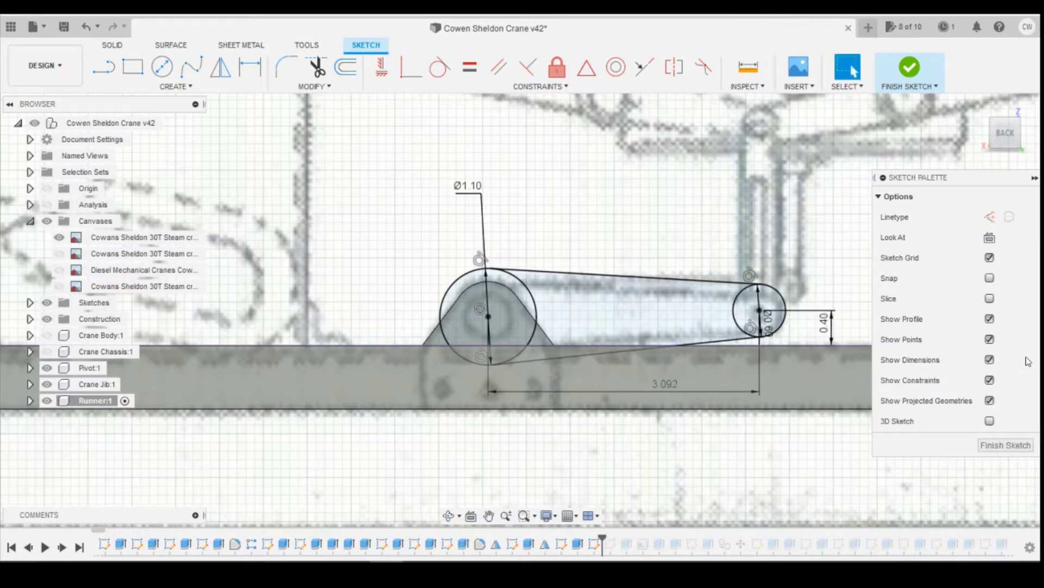
{"action": "double_click", "coordinate": [825, 323]}
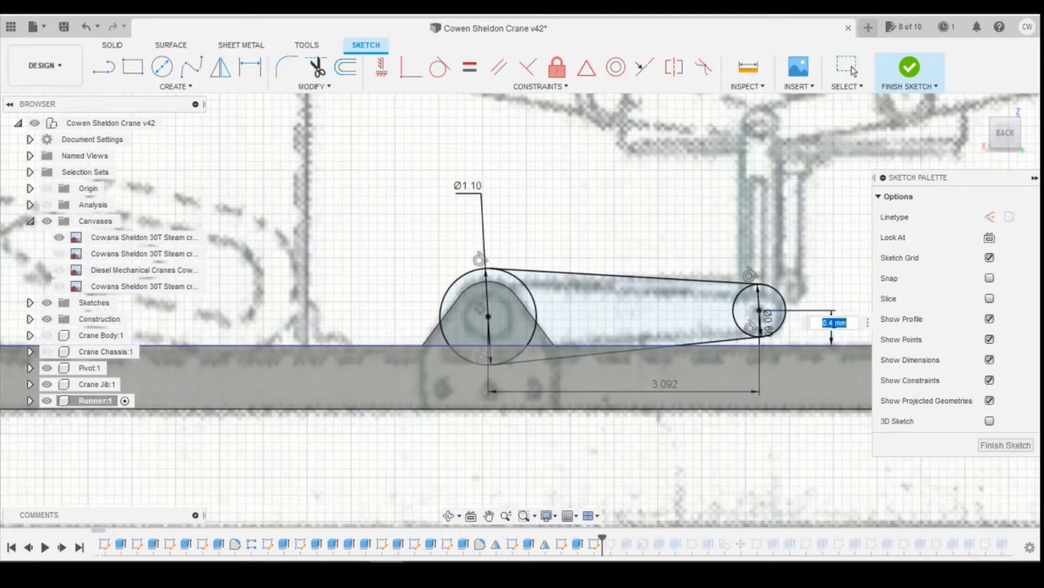
{"action": "key", "text": "Return"}
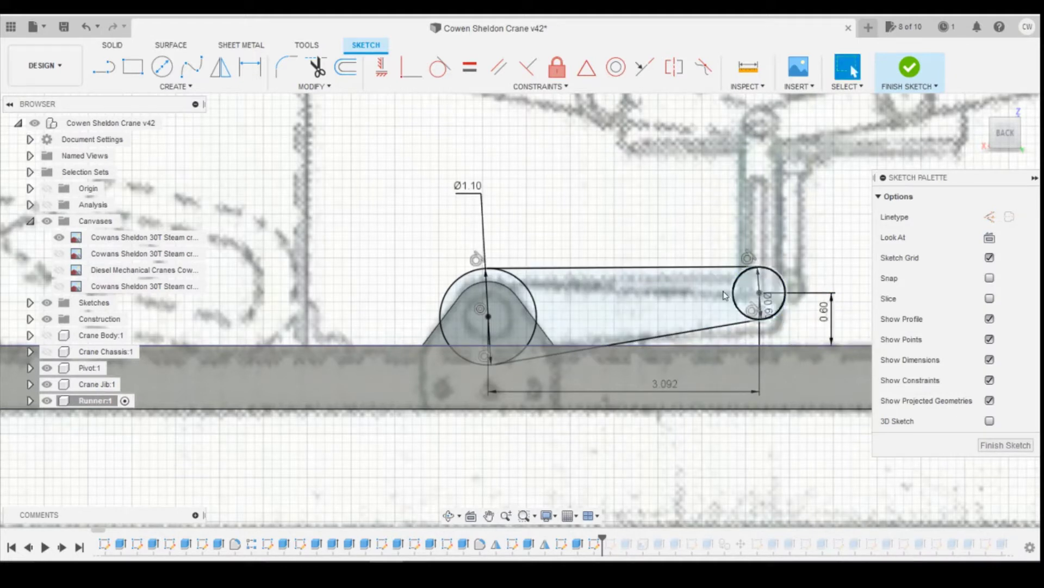
Extrude all the profiles making up the tapered linkage arm 0.75 mm with the Join operation
{"action": "left_click", "coordinate": [514, 290]}
{"action": "left_click", "coordinate": [506, 308], "text": "shift"}
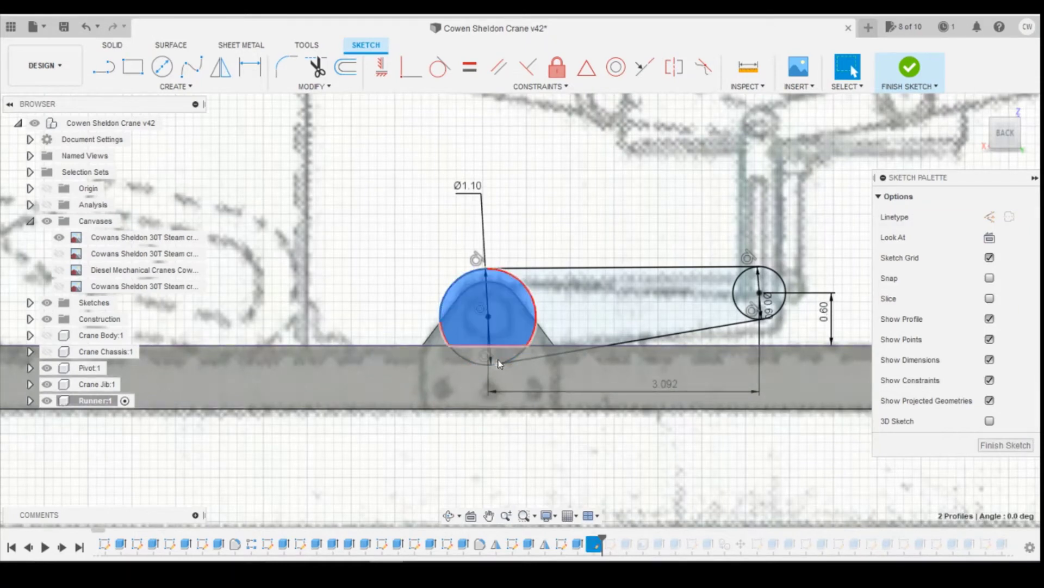
{"action": "left_click", "coordinate": [677, 289], "text": "shift"}
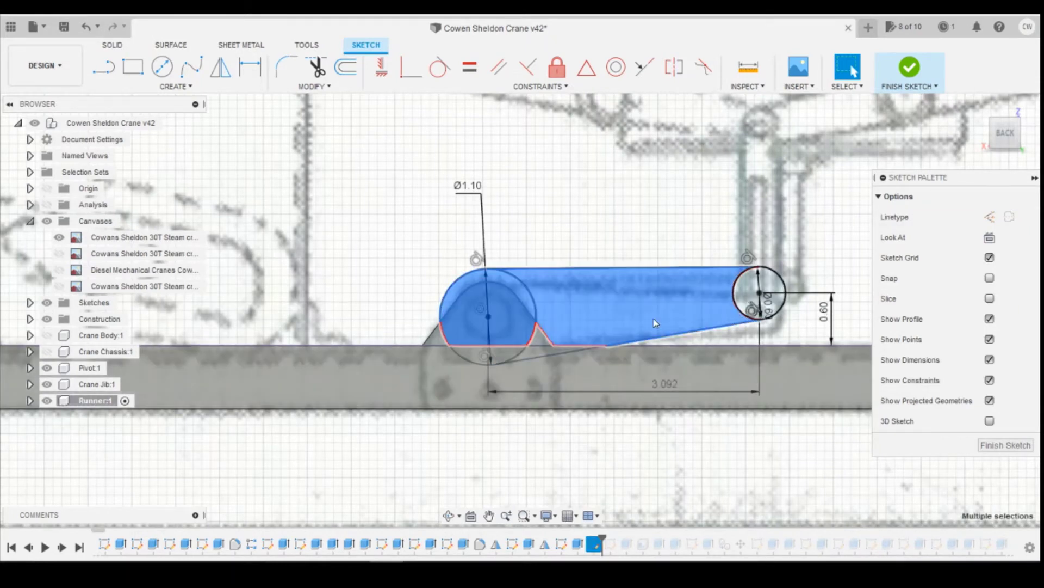
{"action": "left_click", "coordinate": [542, 342], "text": "shift"}
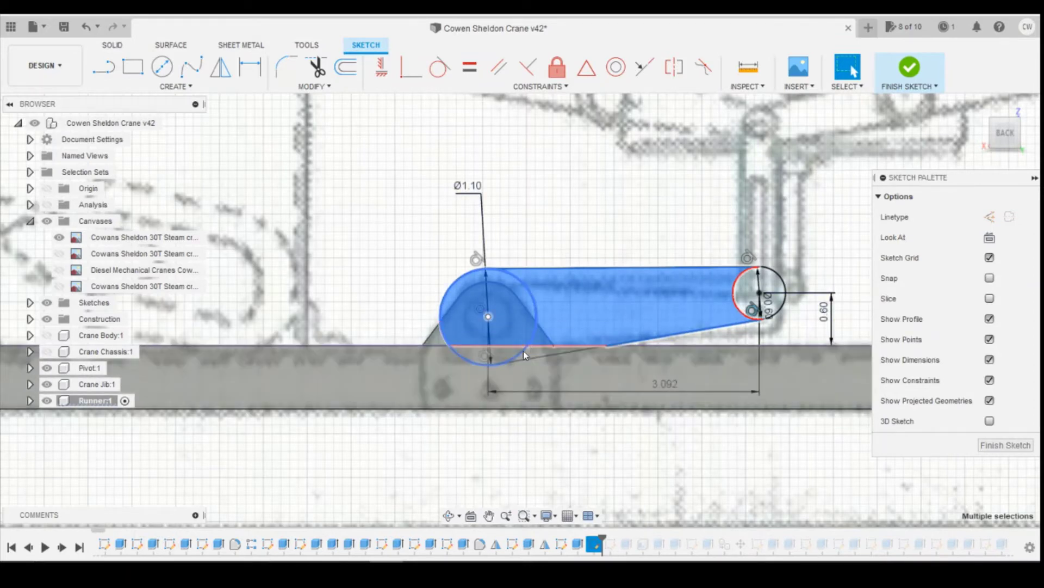
{"action": "left_click", "coordinate": [523, 350], "text": "shift"}
{"action": "left_click_drag", "start_coordinate": [998, 138], "coordinate": [990, 143]}
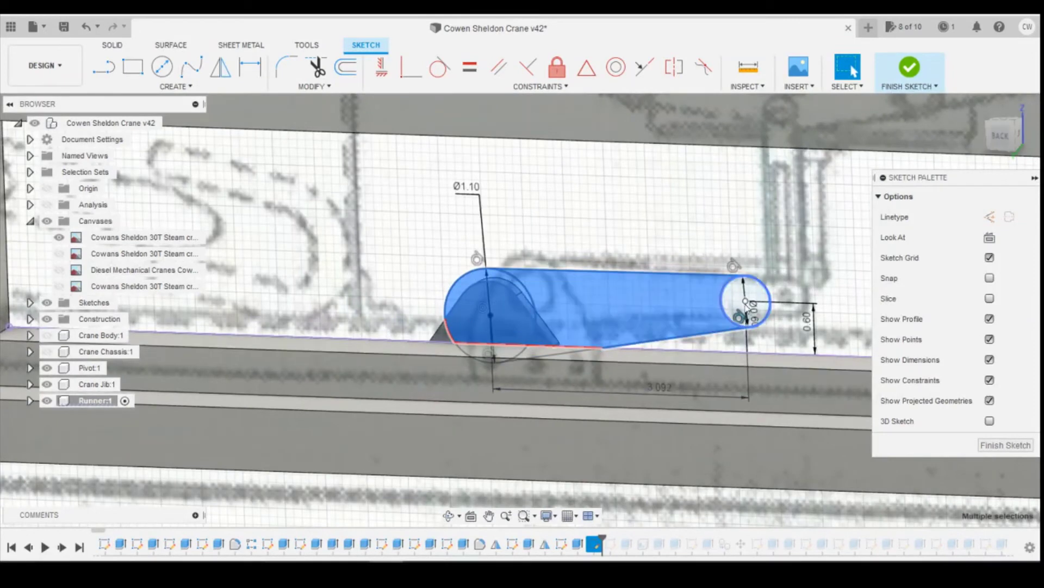
{"action": "left_click", "coordinate": [738, 299]}
{"action": "right_click", "coordinate": [659, 315]}
{"action": "left_click", "coordinate": [648, 383]}
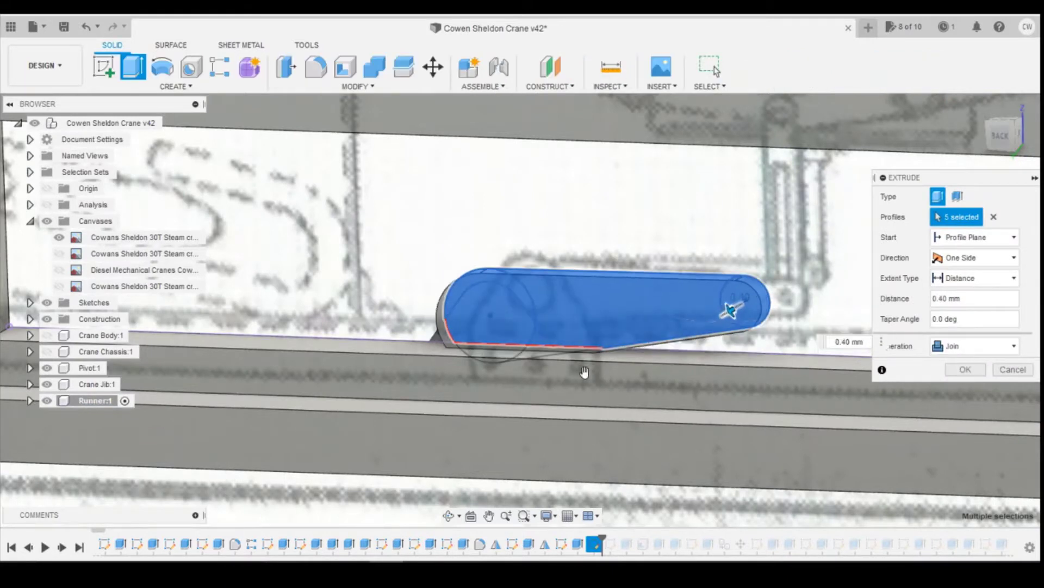
{"action": "left_click_drag", "start_coordinate": [729, 310], "coordinate": [717, 315]}
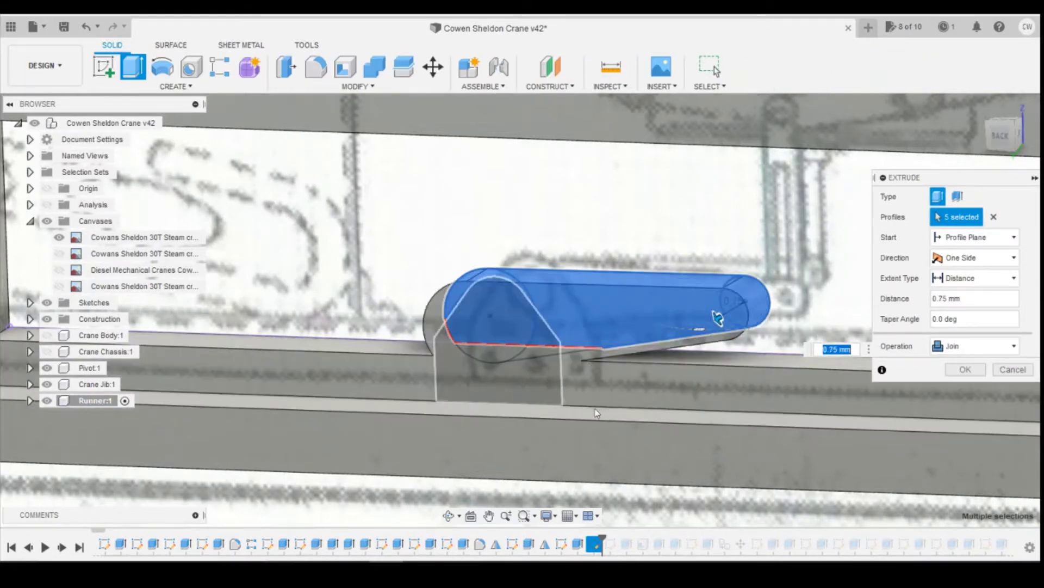
{"action": "left_click", "coordinate": [963, 370]}
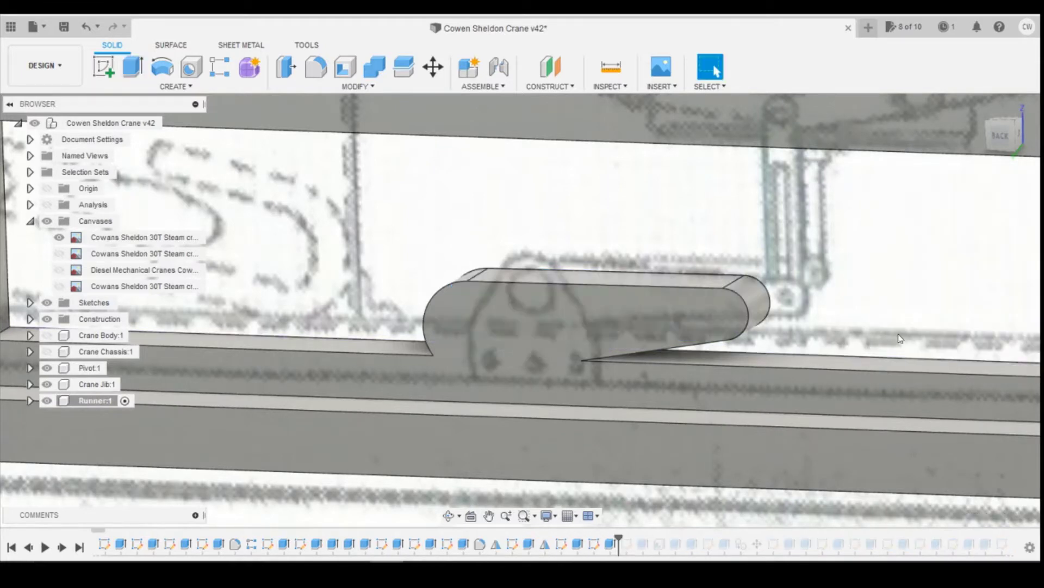
Start a sketch on the bracket's front face and draw a 0.5 mm diameter circle over the pivot pin in the drawing
{"action": "mouse_move", "coordinate": [1004, 134]}
{"action": "left_mouse_down"}
{"action": "mouse_move", "coordinate": [944, 129]}
{"action": "mouse_move", "coordinate": [1008, 150]}
{"action": "left_mouse_up"}
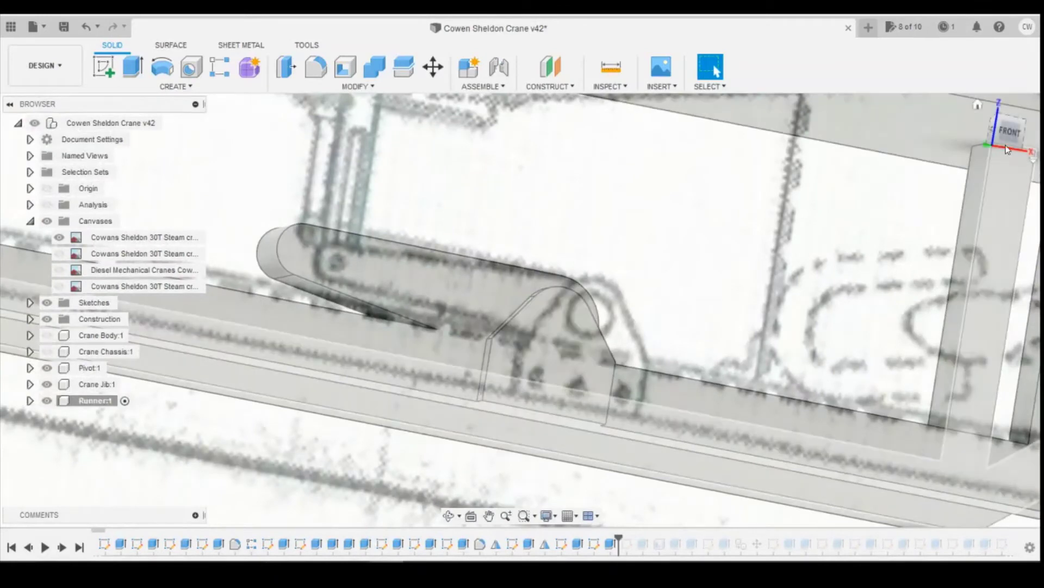
{"action": "left_click", "coordinate": [1010, 133]}
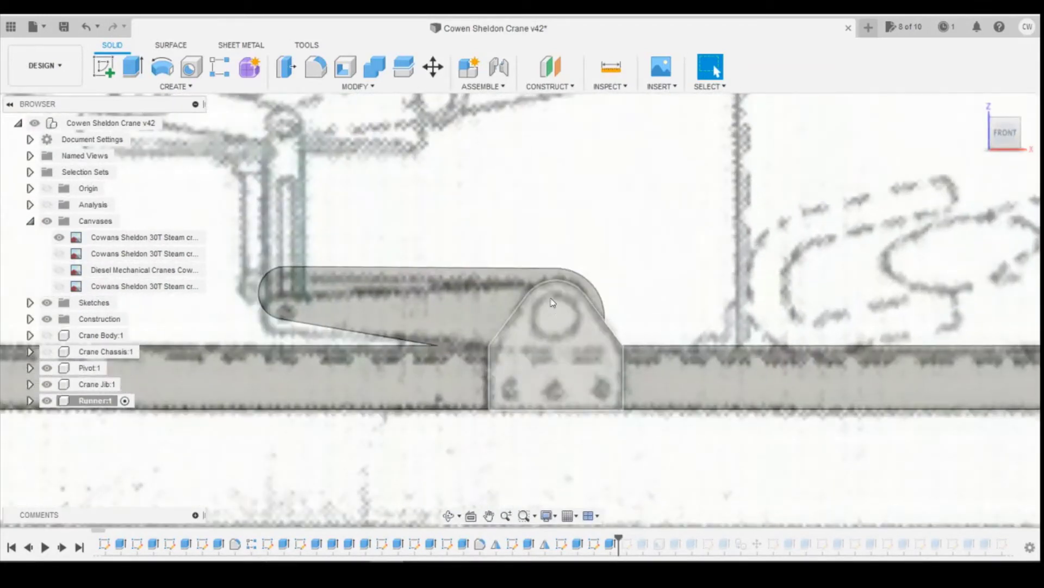
{"action": "left_click", "coordinate": [104, 67]}
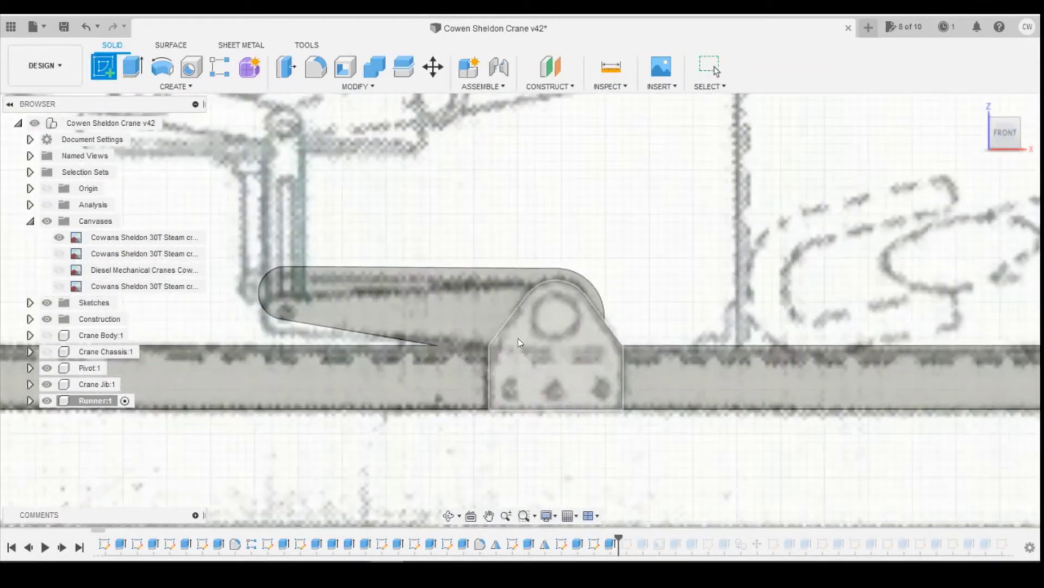
{"action": "left_click", "coordinate": [565, 321]}
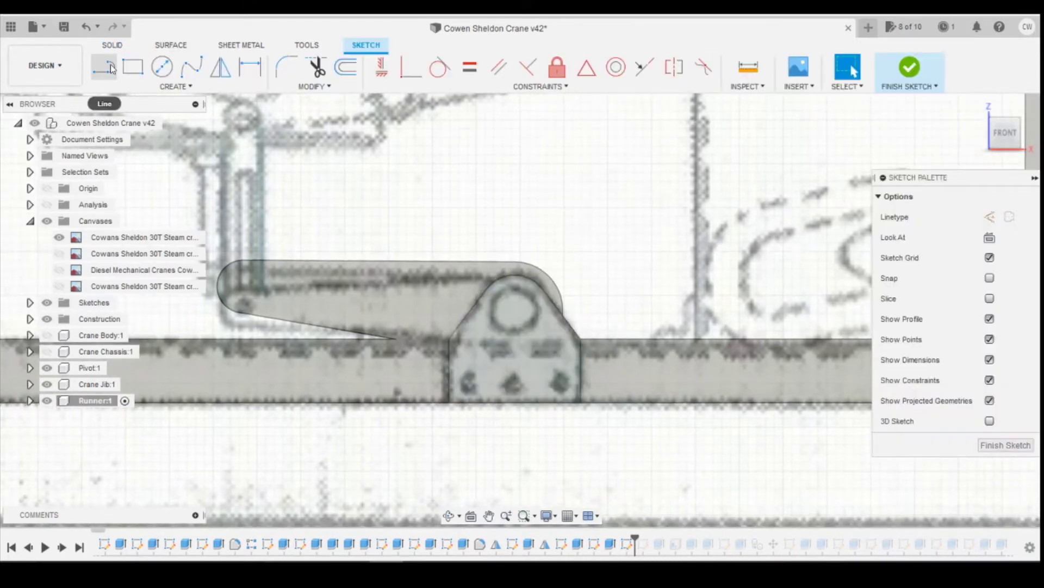
{"action": "left_click", "coordinate": [161, 67]}
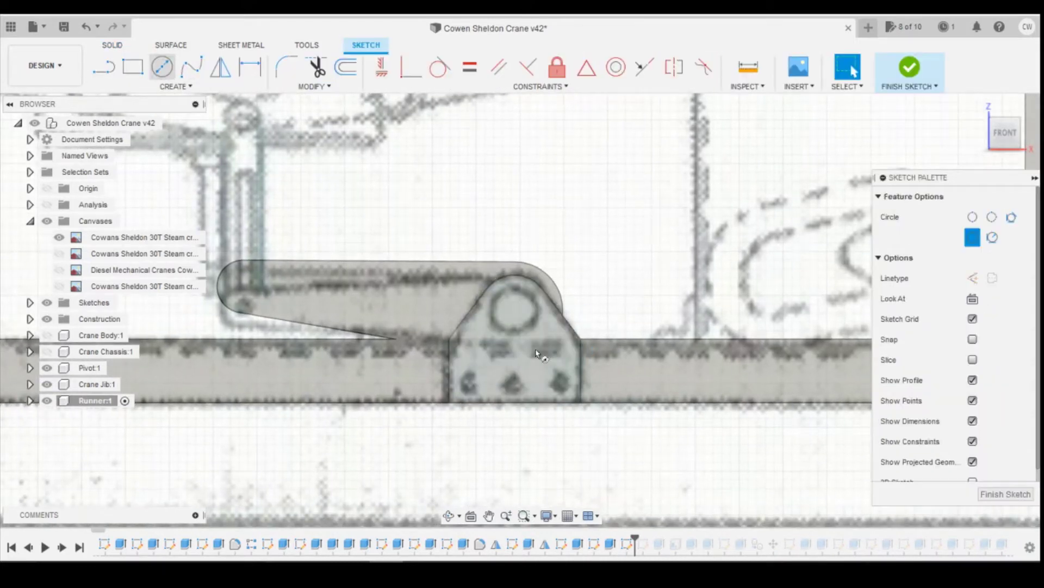
{"action": "left_click", "coordinate": [515, 310]}
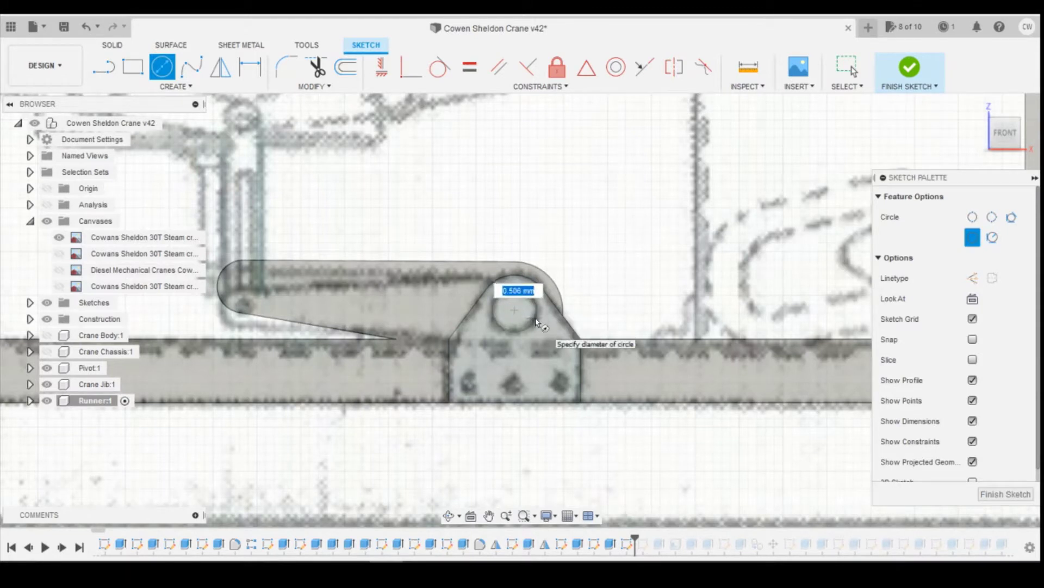
{"action": "type", "text": "0.5"}
{"action": "key", "text": "Return"}
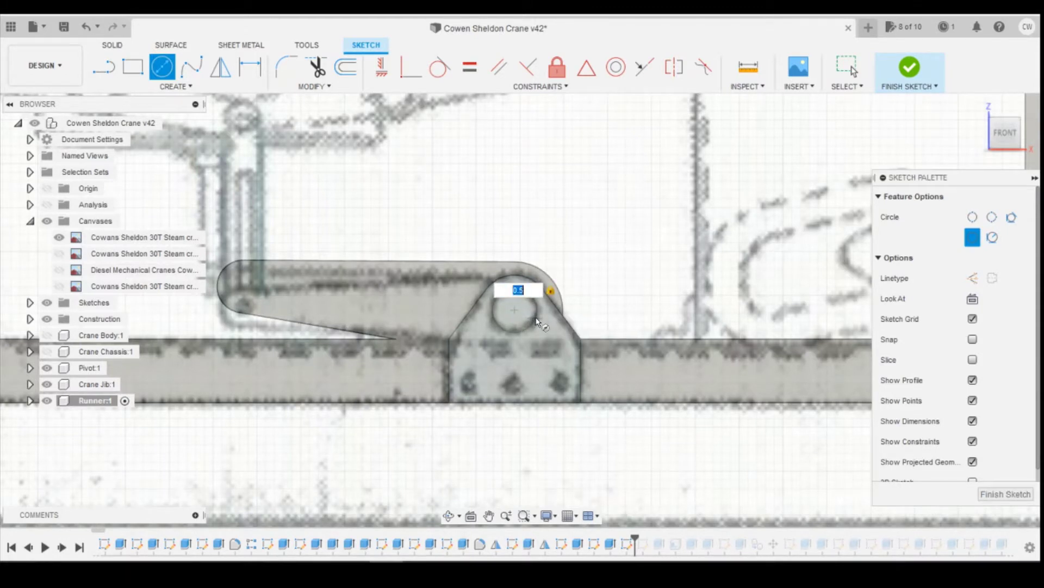
{"action": "key", "text": "Escape"}
Extrude the pivot pin circle on the bracket's front face
{"action": "right_click", "coordinate": [523, 302]}
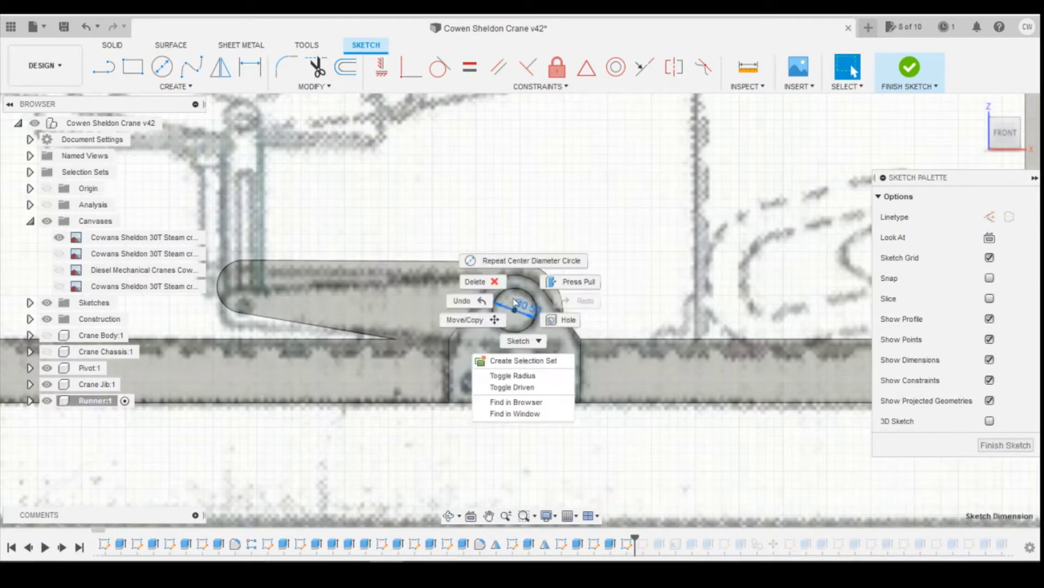
{"action": "left_click", "coordinate": [510, 299]}
{"action": "left_click", "coordinate": [504, 318]}
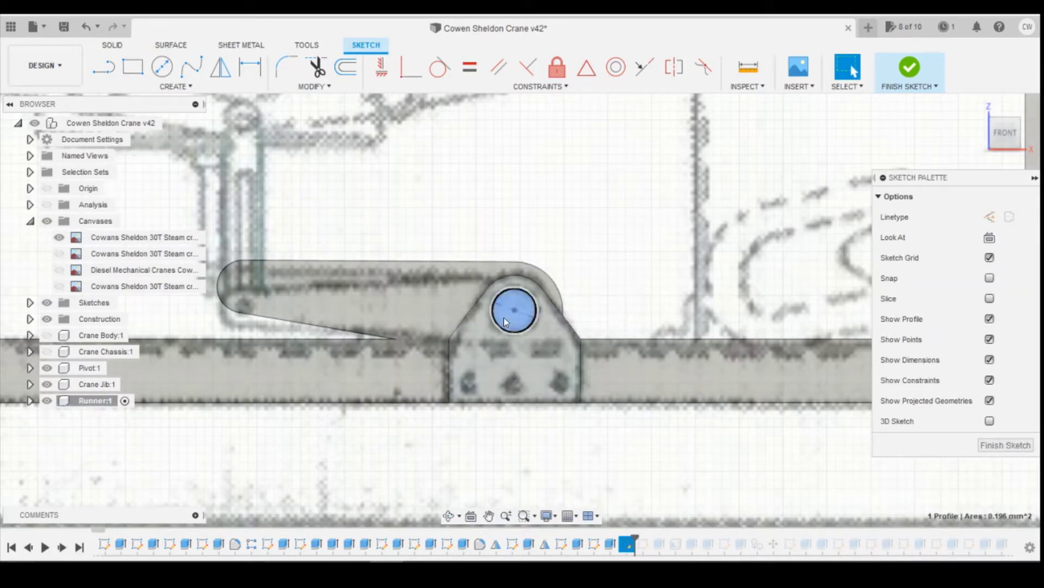
{"action": "right_click", "coordinate": [504, 318]}
{"action": "left_click", "coordinate": [503, 375]}
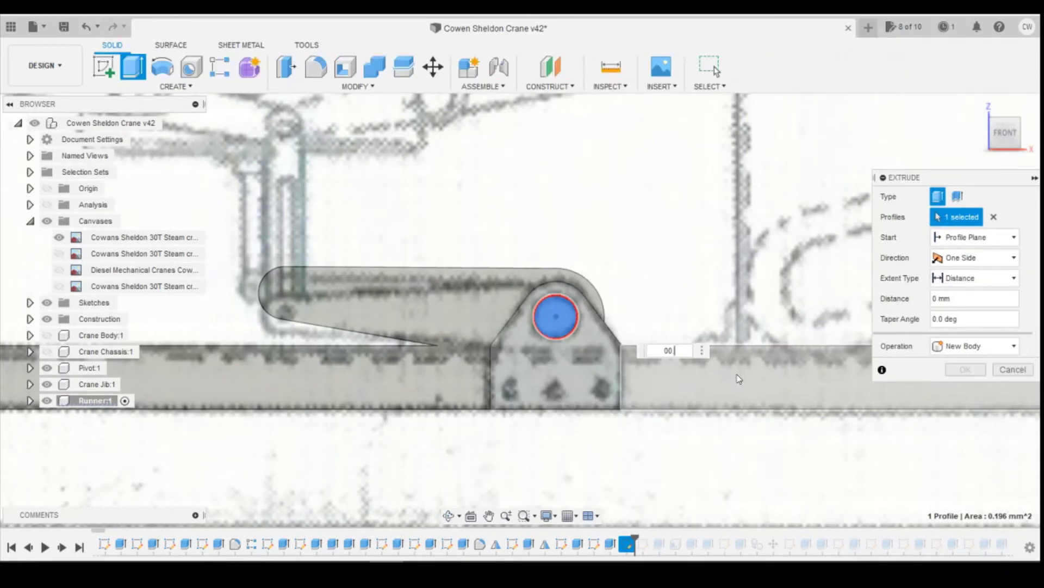
{"action": "key", "text": "Escape"}
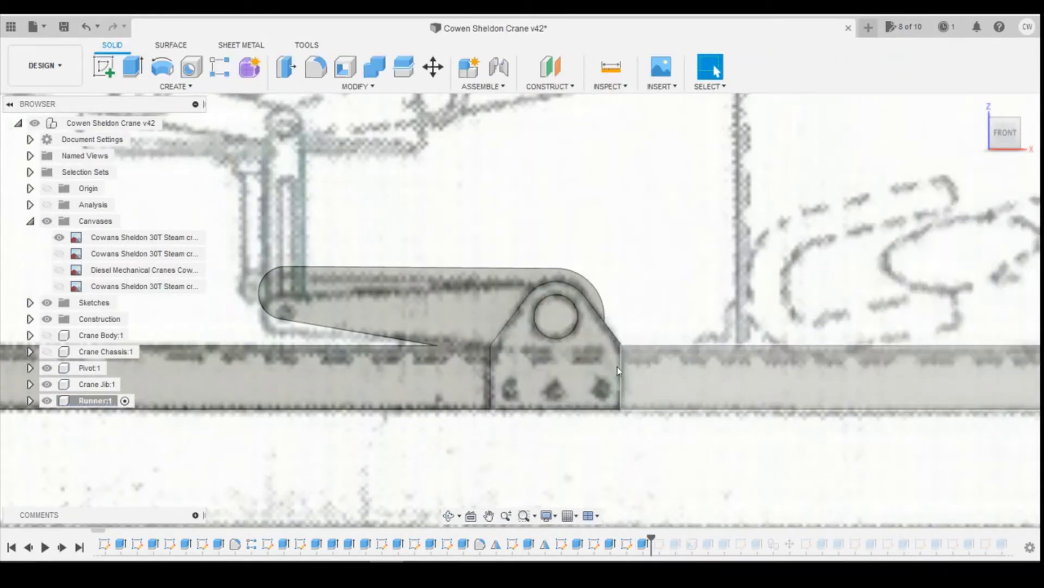
Start another sketch on the bracket's front face and draw a 0.3 mm diameter circle near the lower-left bolt
{"action": "left_click", "coordinate": [105, 73]}
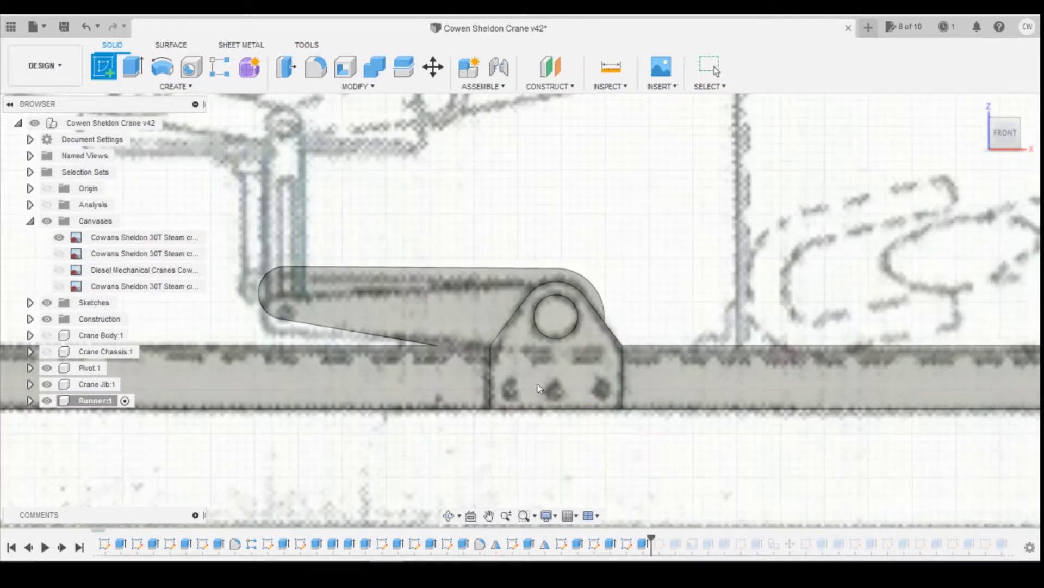
{"action": "left_click", "coordinate": [538, 387]}
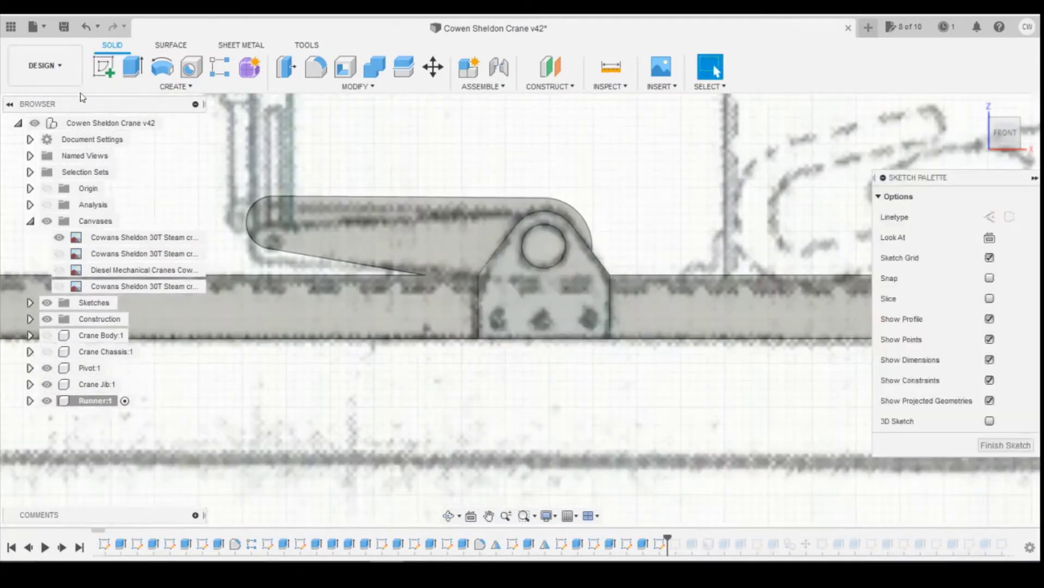
{"action": "left_click", "coordinate": [162, 67]}
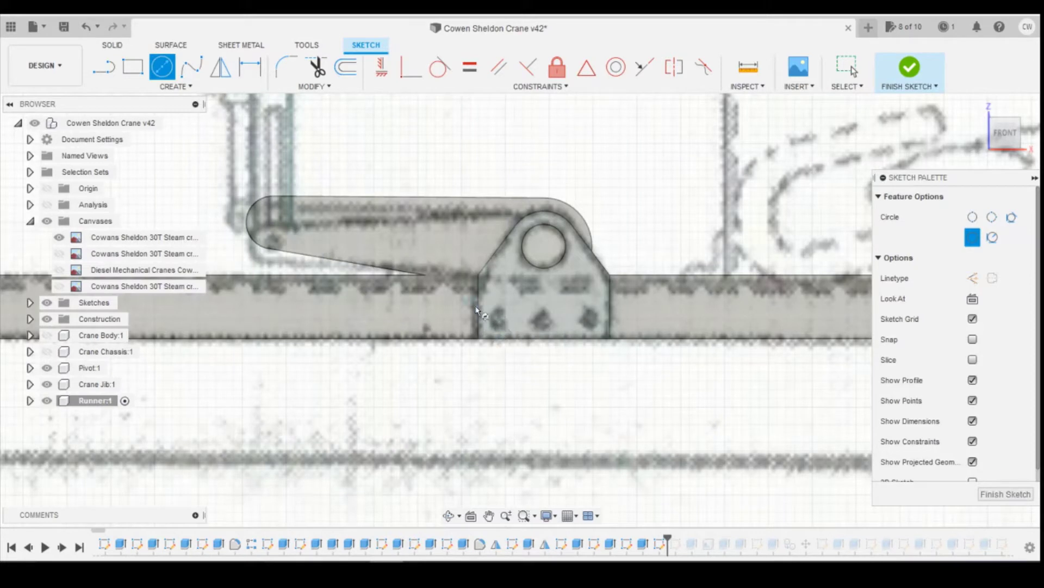
{"action": "left_click", "coordinate": [496, 312]}
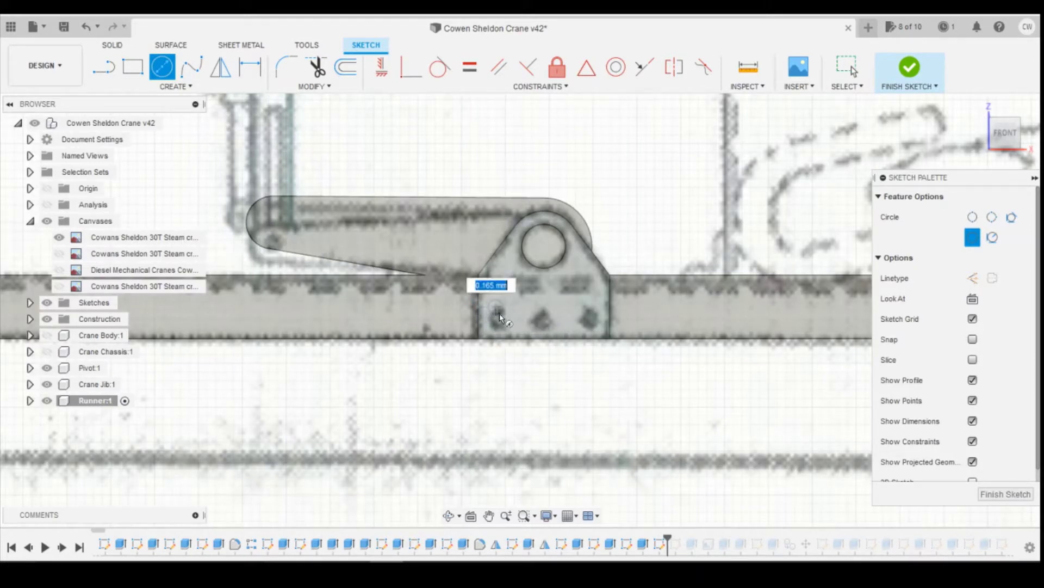
{"action": "type", "text": ".3"}
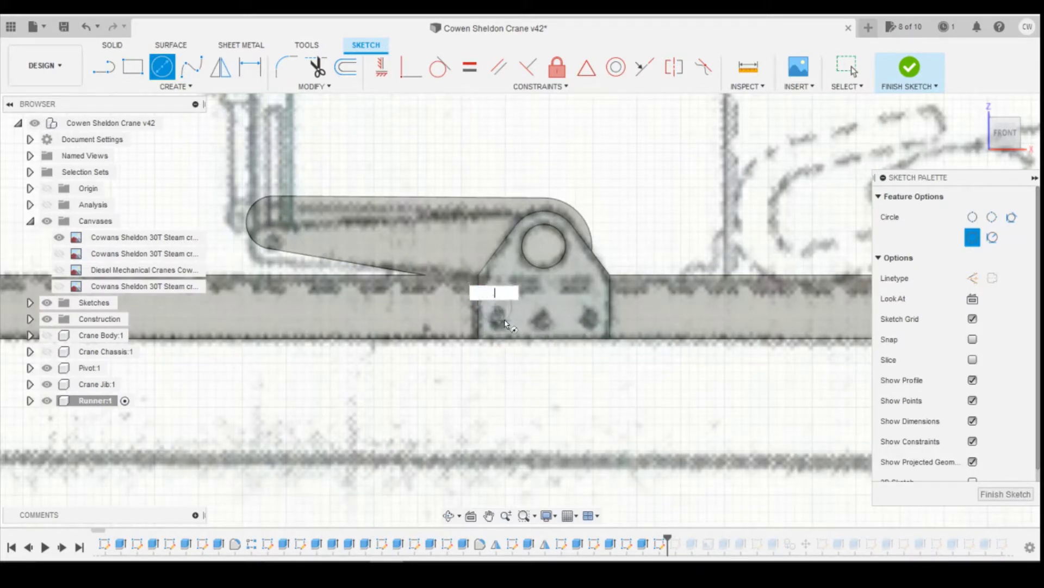
{"action": "key", "text": "Return"}
{"action": "key", "text": "Escape"}
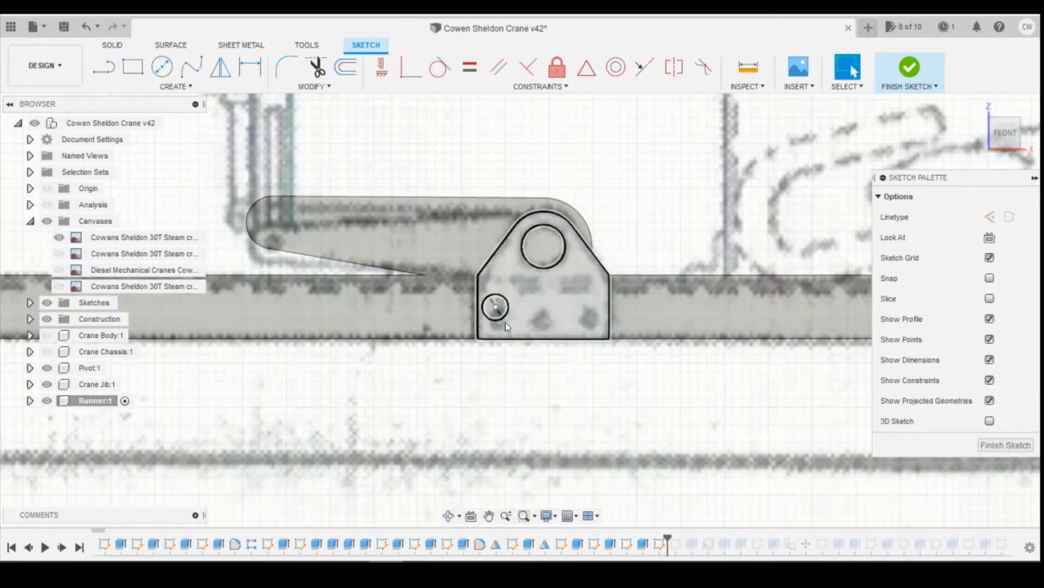
Dimension the bolt circle's centre 0.25 mm horizontally from the bracket's lower-left corner
{"action": "key", "text": "d"}
{"action": "left_click", "coordinate": [495, 306]}
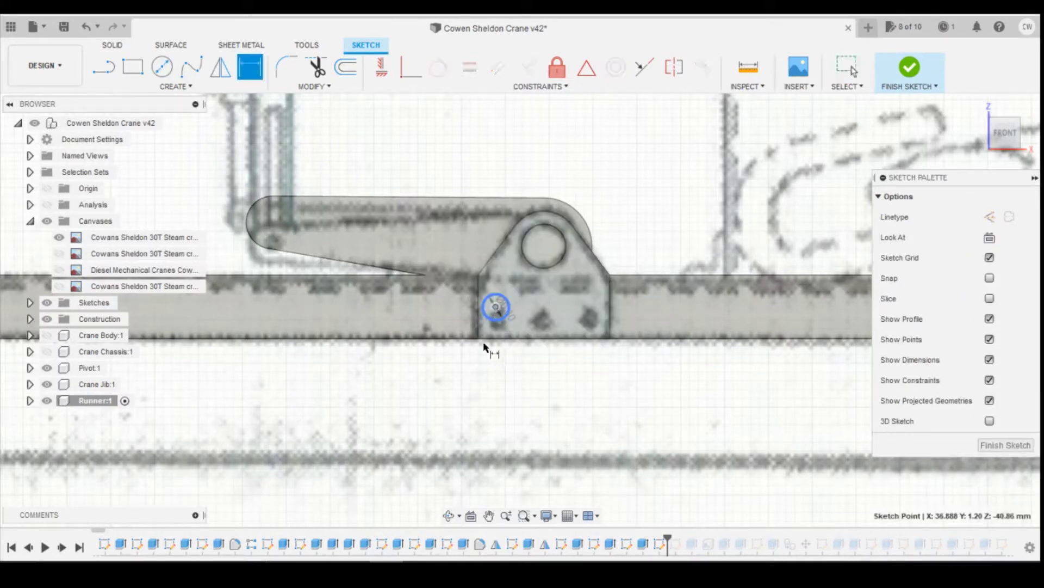
{"action": "left_click", "coordinate": [478, 339]}
{"action": "left_click", "coordinate": [489, 378]}
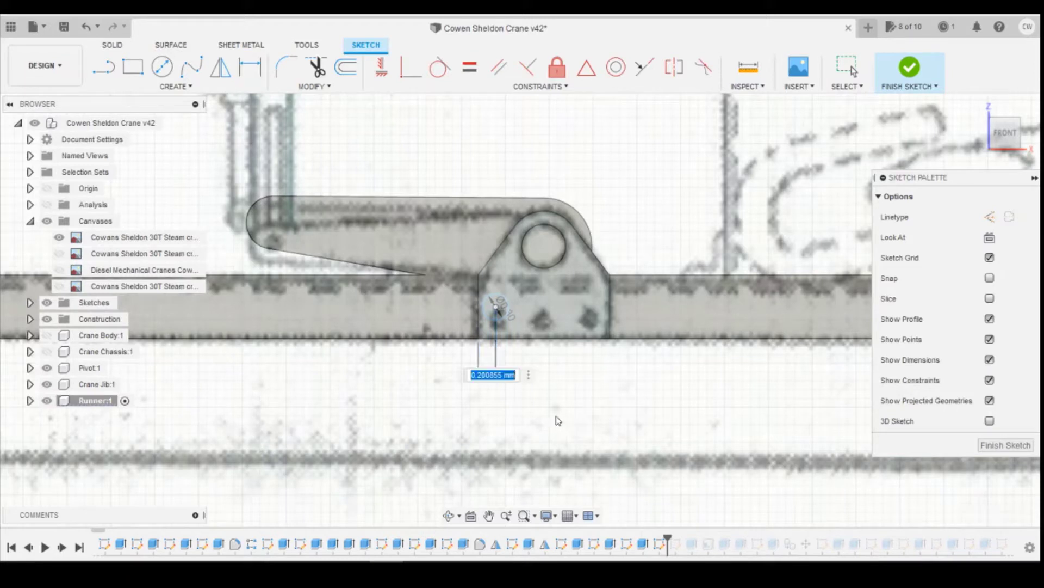
{"action": "type", "text": "0.25"}
{"action": "key", "text": "Return"}
Extrude the bolt circle on the bracket's front face 0.15 mm
{"action": "scroll", "coordinate": [501, 302], "scroll_direction": "up", "scroll_amount": 2}
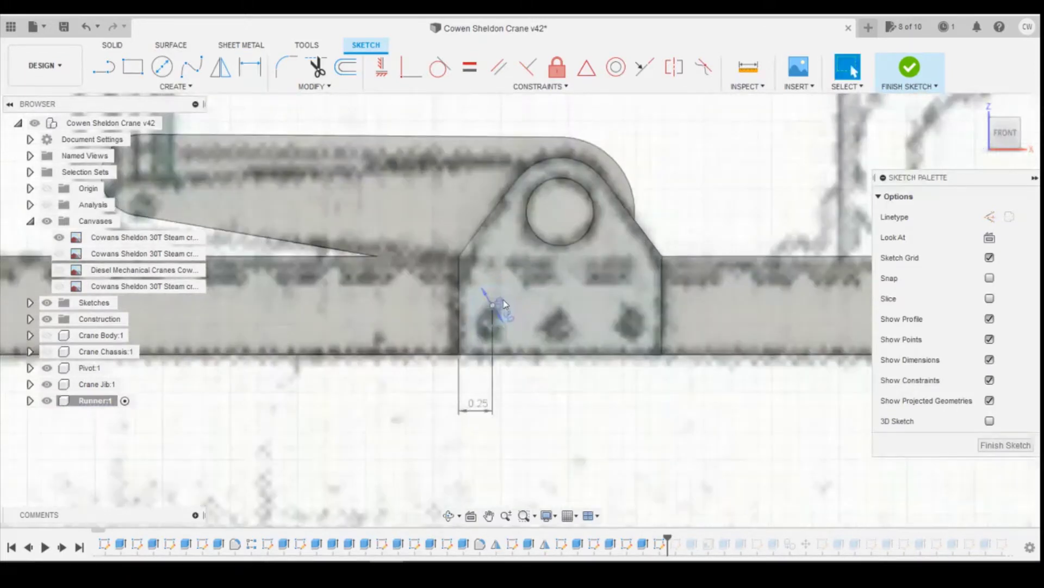
{"action": "left_click", "coordinate": [500, 299]}
{"action": "right_click", "coordinate": [499, 297]}
{"action": "left_click", "coordinate": [479, 302]}
{"action": "right_click", "coordinate": [482, 302]}
{"action": "left_click", "coordinate": [457, 358]}
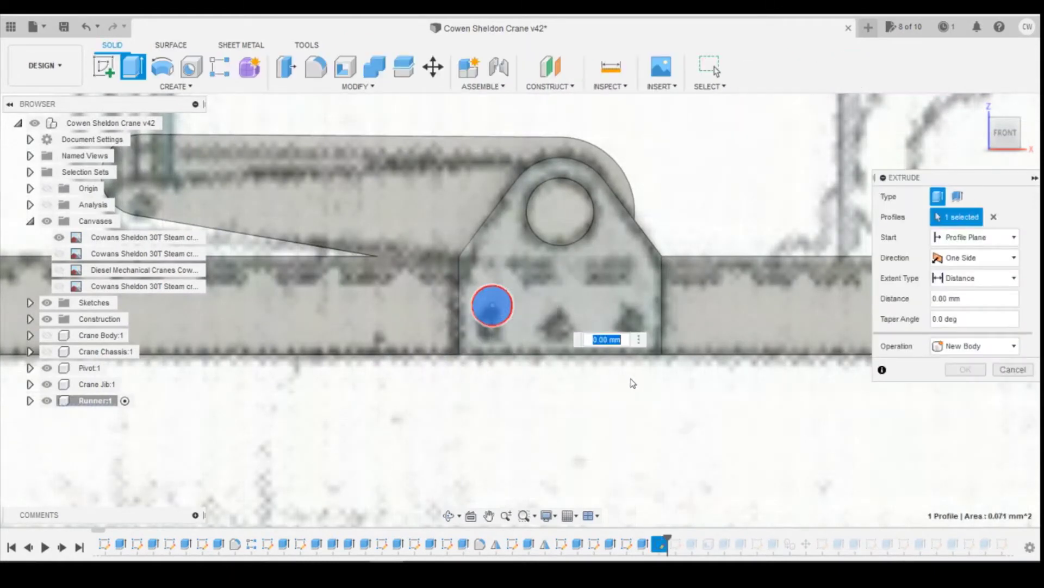
{"action": "type", "text": "0.15"}
{"action": "key", "text": "Return"}
Fillet the outer edge of the extruded bolt head with a 0.15 mm radius
{"action": "key", "text": "f"}
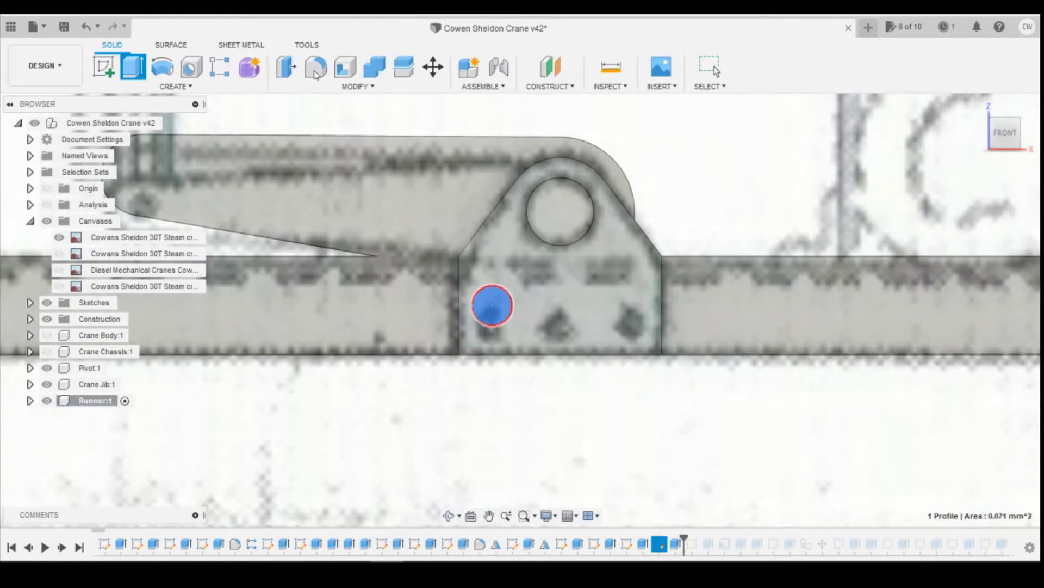
{"action": "left_click", "coordinate": [511, 306]}
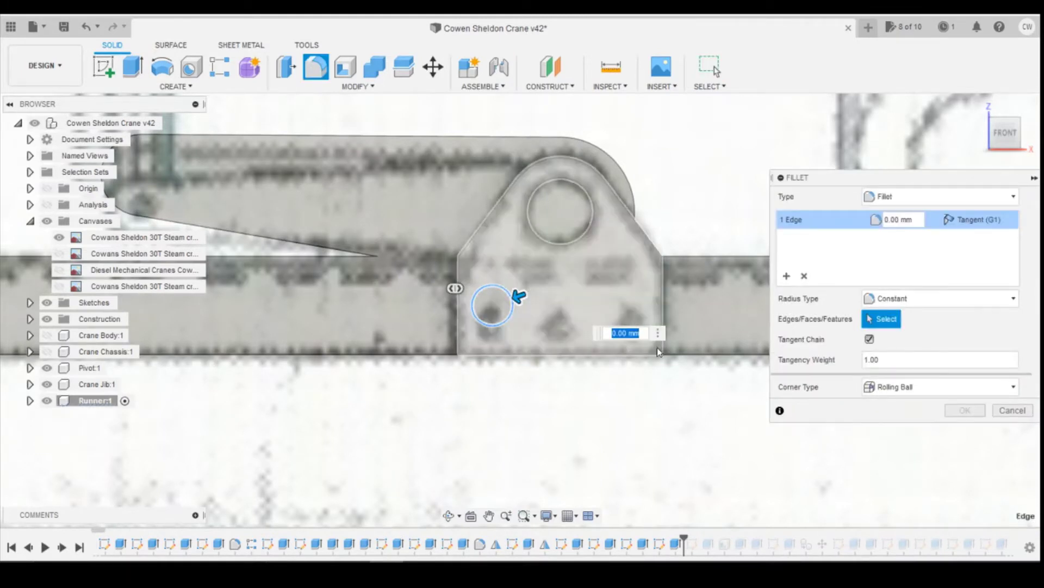
{"action": "type", "text": "1"}
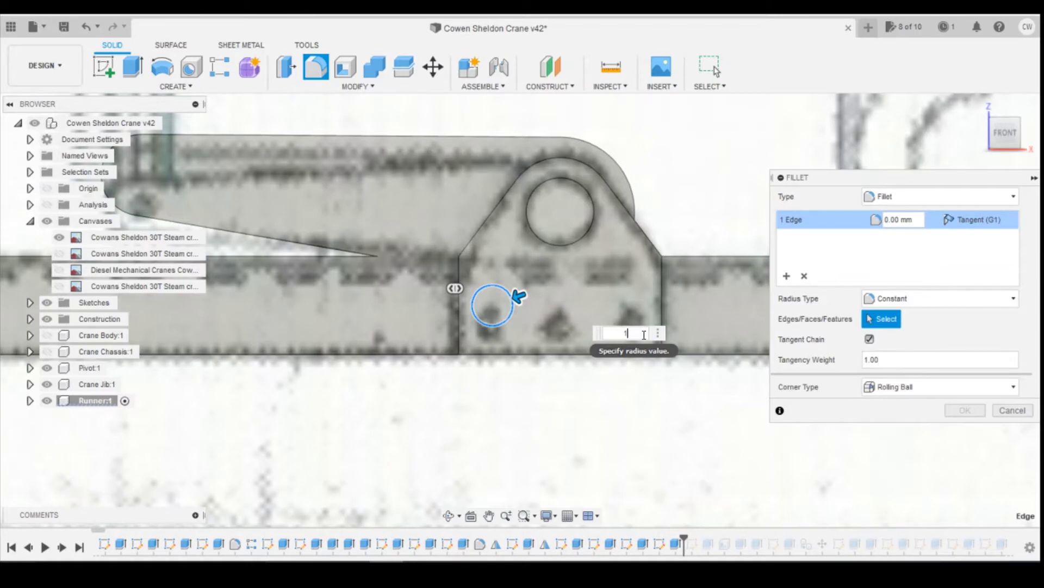
{"action": "type", "text": "0.15"}
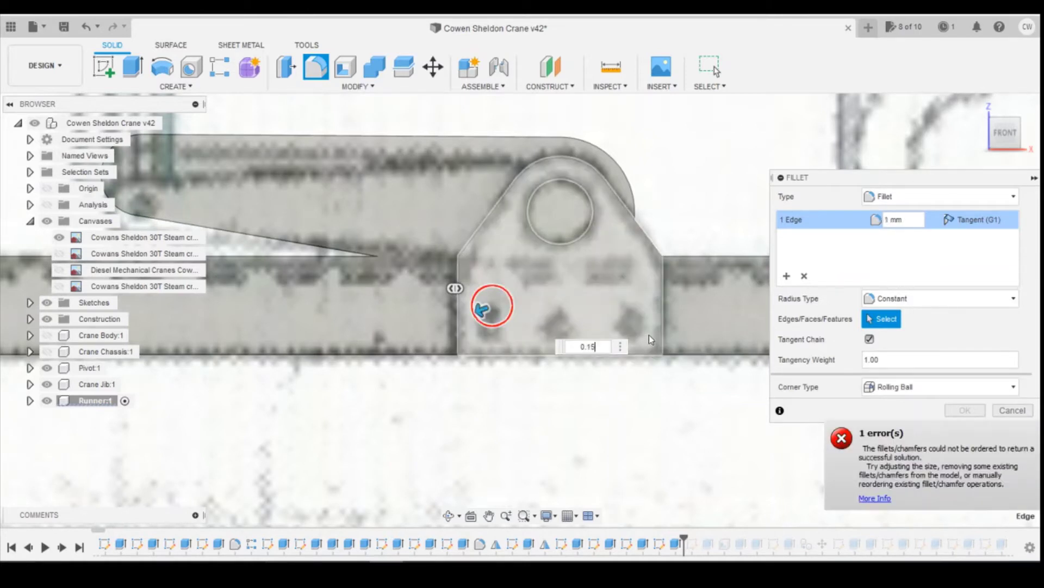
{"action": "key", "text": "Return"}
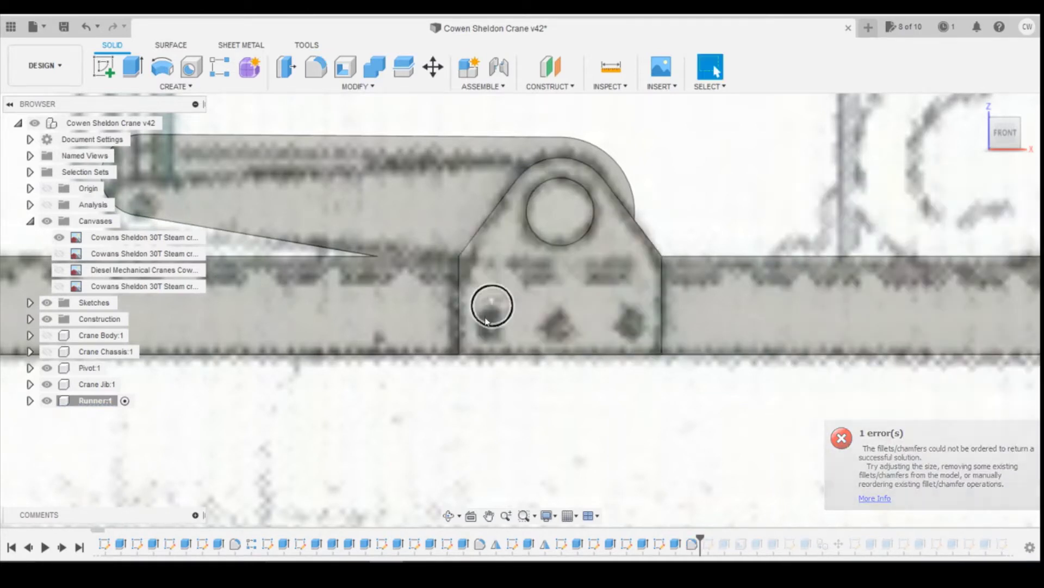
Pattern the bolt's extrude and fillet features along the bracket's bottom edge, three instances over a 1 mm extent
{"action": "left_click", "coordinate": [220, 67]}
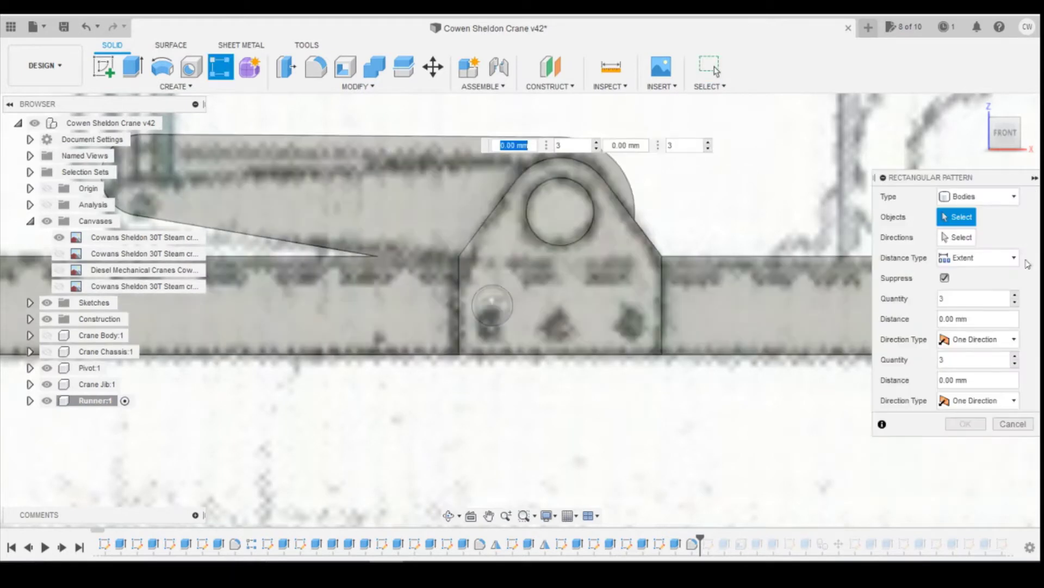
{"action": "left_click", "coordinate": [979, 197]}
{"action": "left_click", "coordinate": [978, 245]}
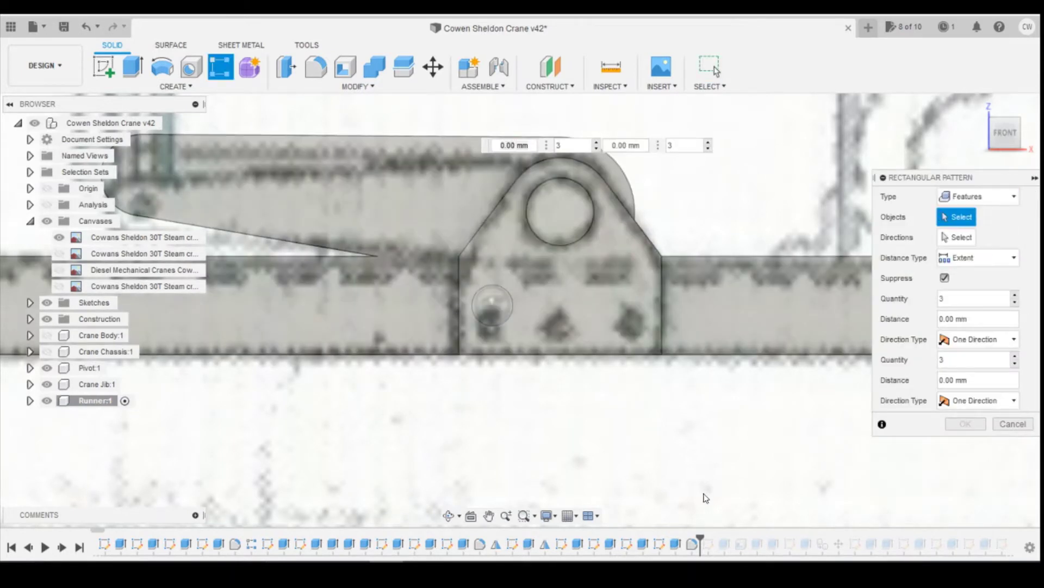
{"action": "left_click", "coordinate": [691, 544]}
{"action": "left_click", "coordinate": [674, 544]}
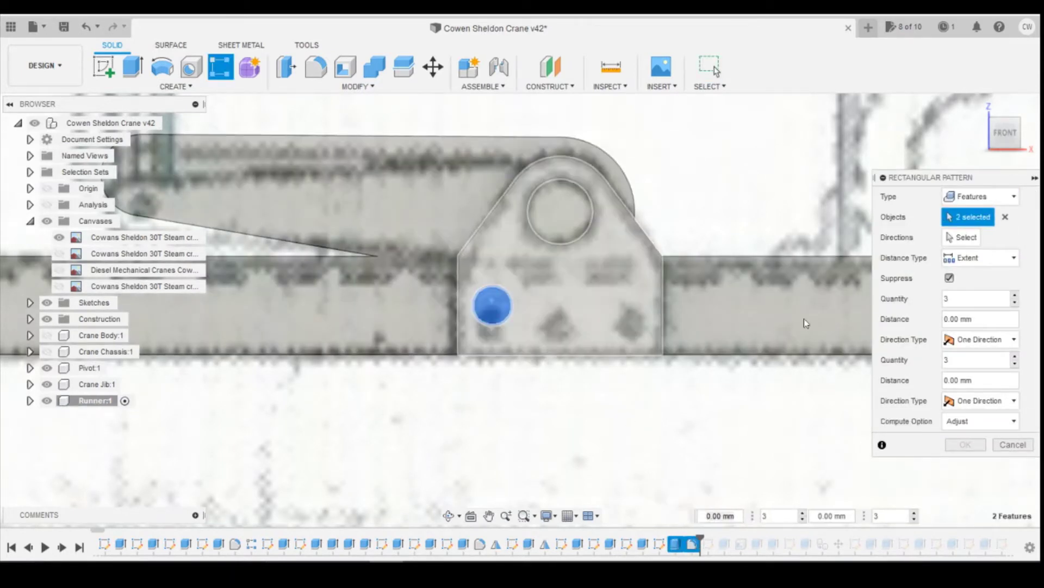
{"action": "left_click", "coordinate": [961, 237]}
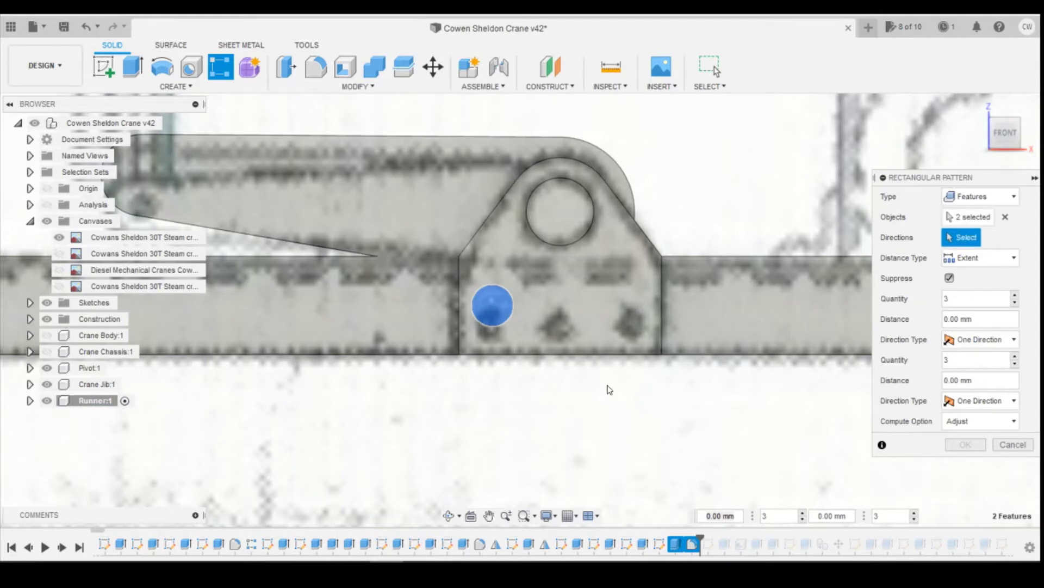
{"action": "left_click", "coordinate": [560, 355]}
{"action": "left_click_drag", "start_coordinate": [509, 304], "coordinate": [643, 305]}
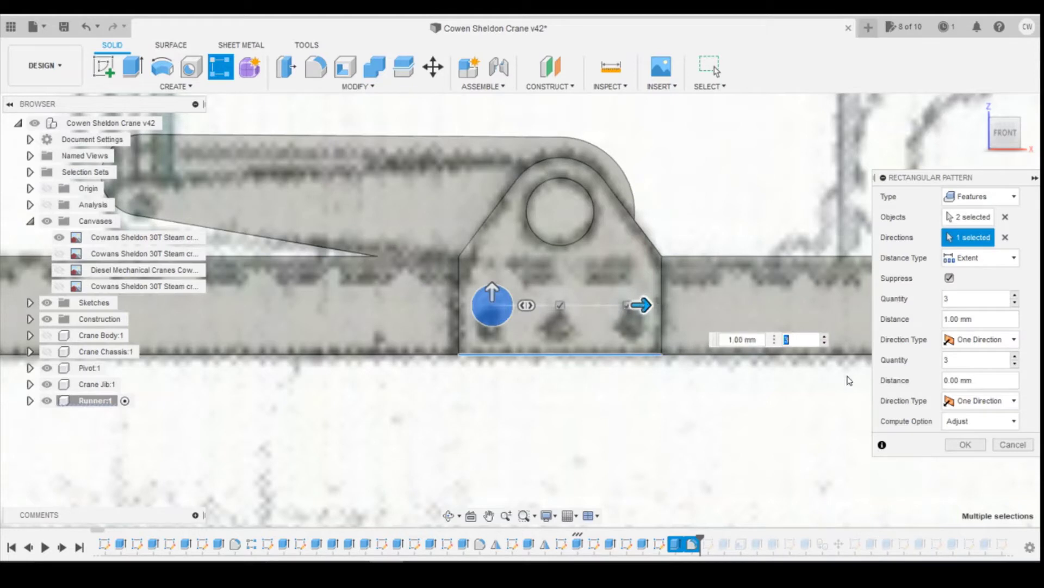
{"action": "left_click", "coordinate": [966, 444]}
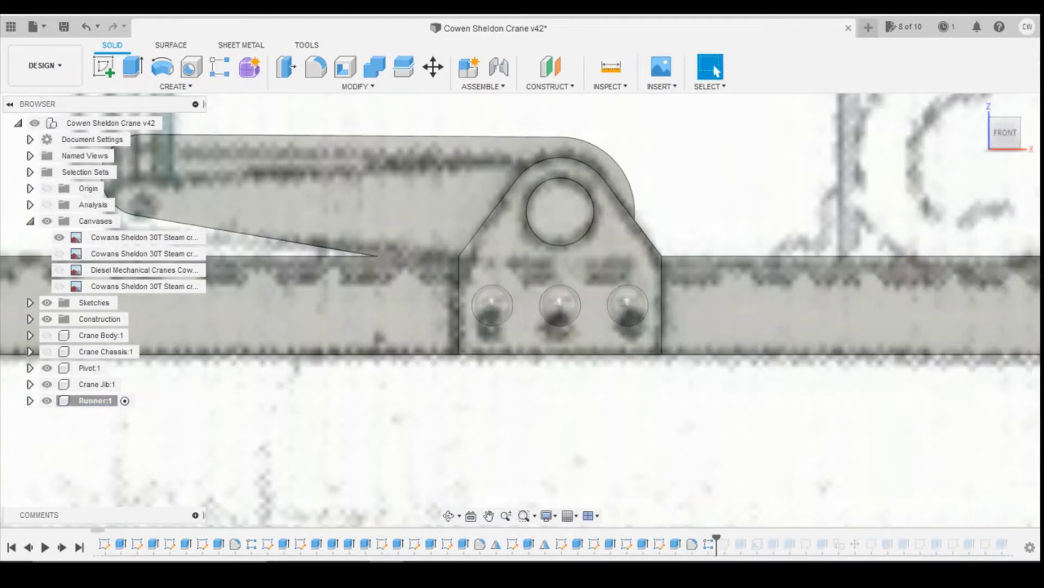
Hide the reference drawing to inspect the bracket at an angle and check the Cowans Sheldon crane photo in the photo viewer
{"action": "scroll", "coordinate": [653, 403], "scroll_direction": "down", "scroll_amount": 3}
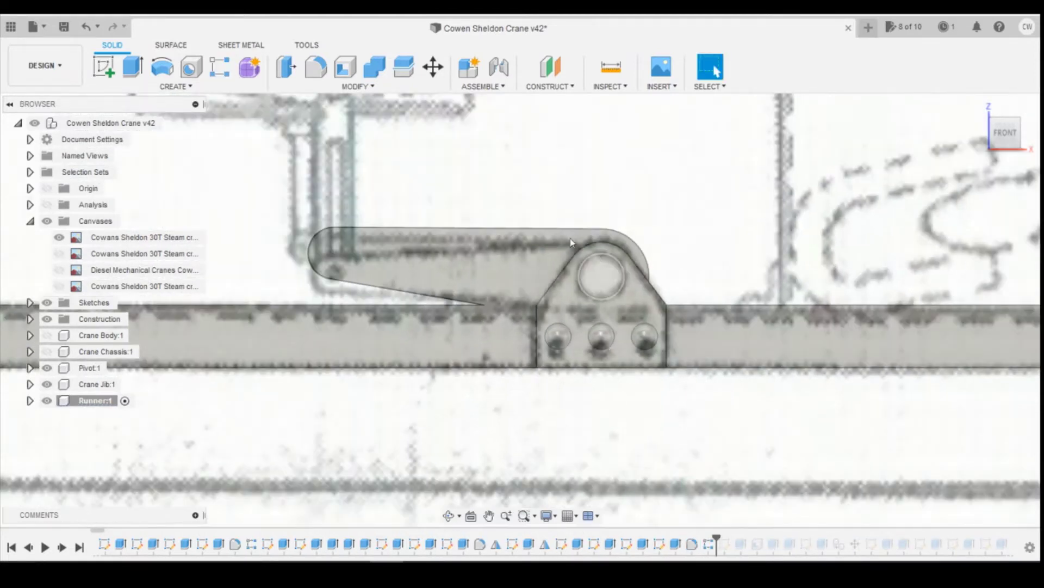
{"action": "left_click_drag", "start_coordinate": [1003, 128], "coordinate": [1026, 136]}
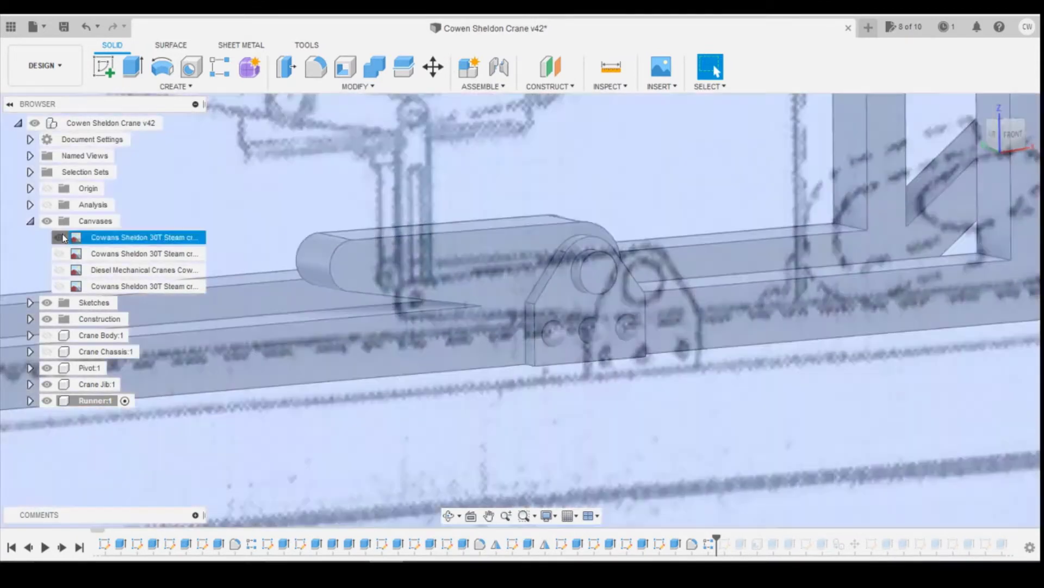
{"action": "left_click", "coordinate": [59, 237]}
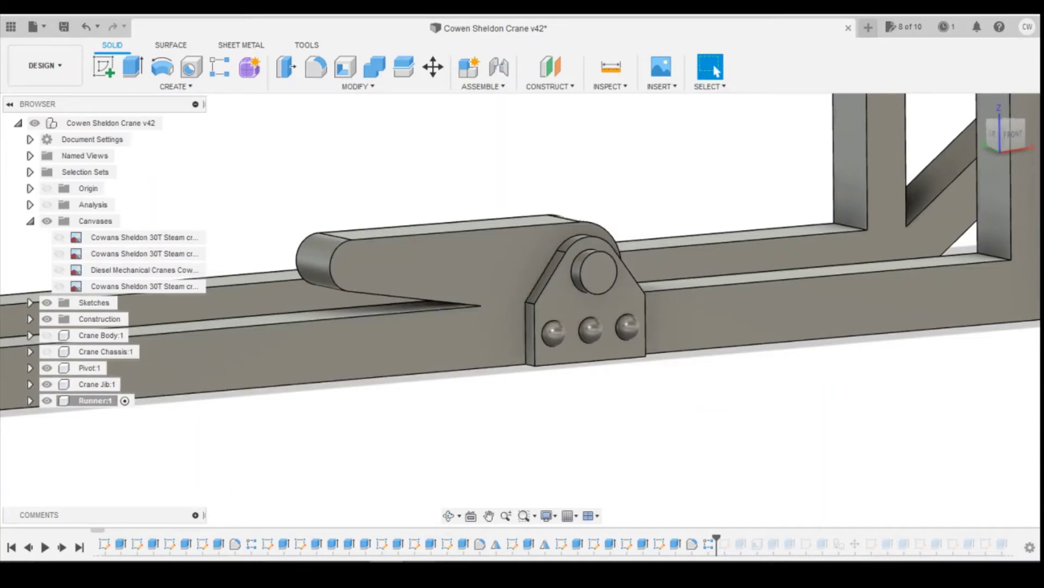
{"action": "mouse_move", "coordinate": [403, 561]}
{"action": "left_click", "coordinate": [427, 528]}
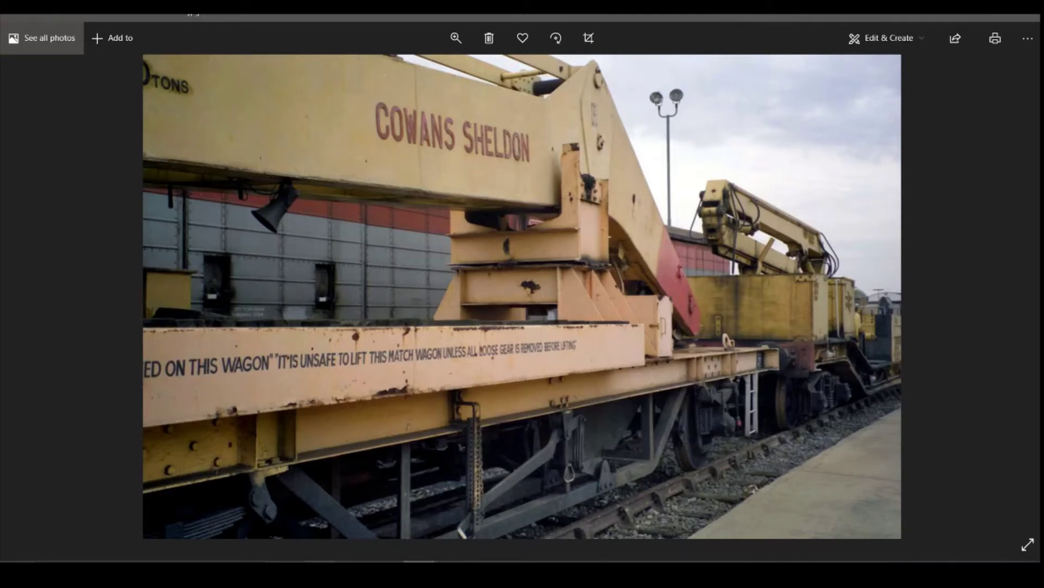
{"action": "left_click", "coordinate": [386, 571]}
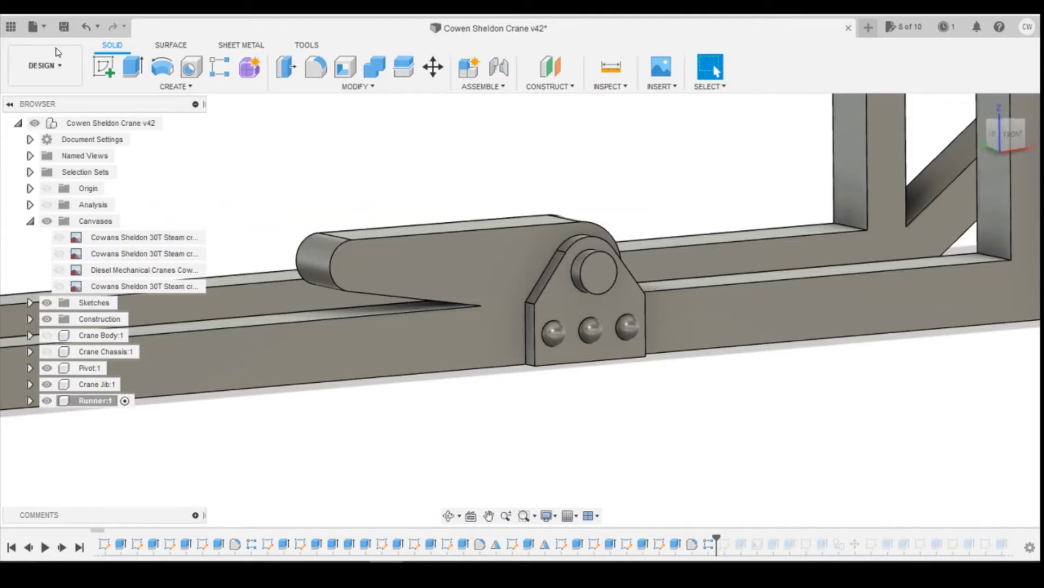
Restore the front view with the reference drawing shown and examine the linkage between the bracket arm and the main frame
{"action": "left_click", "coordinate": [1012, 135]}
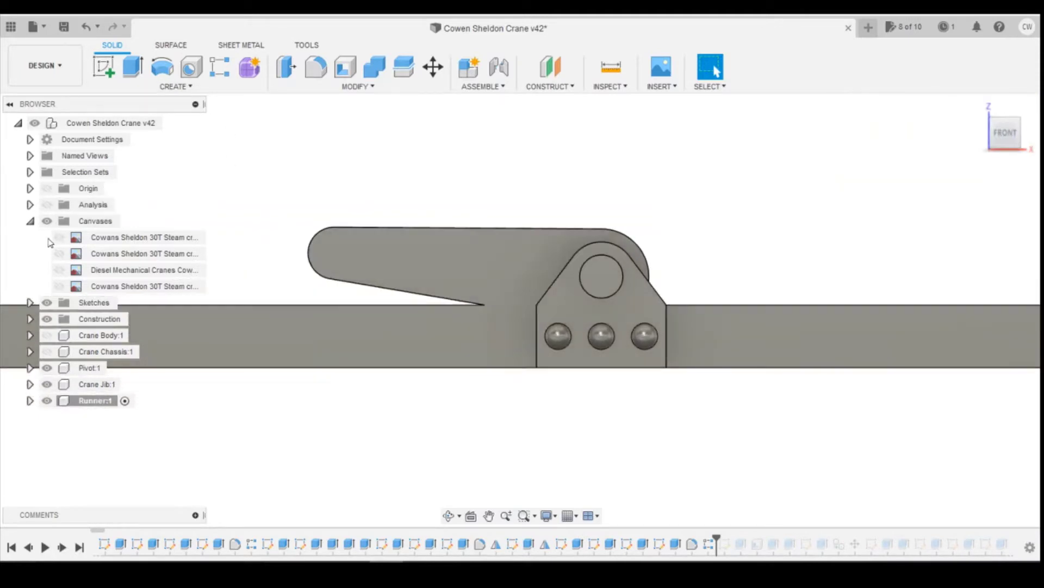
{"action": "left_click", "coordinate": [58, 237]}
{"action": "scroll", "coordinate": [502, 257], "scroll_direction": "down", "scroll_amount": 6}
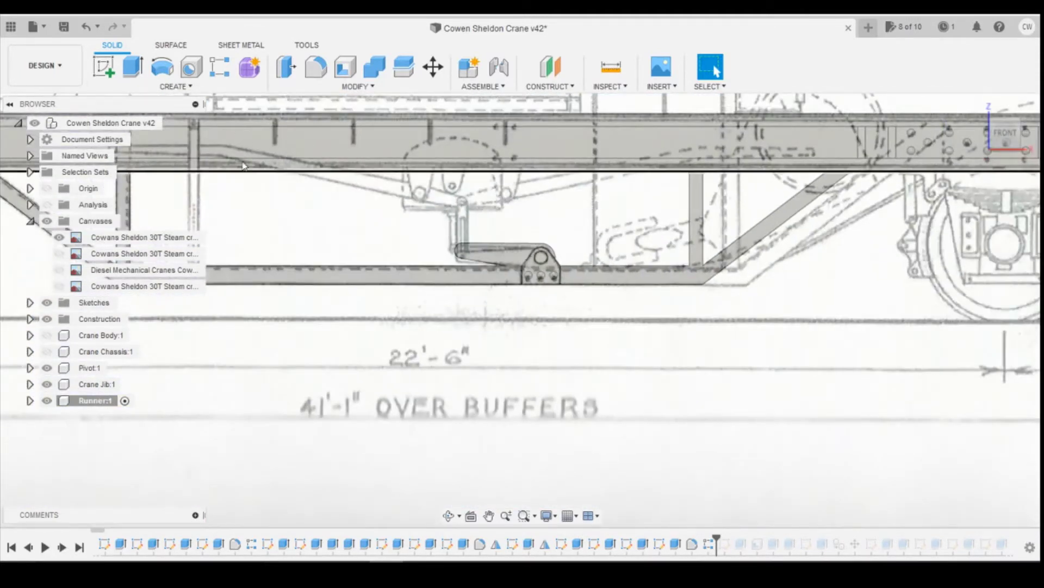
{"action": "scroll", "coordinate": [385, 217], "scroll_direction": "down", "scroll_amount": 2}
{"action": "scroll", "coordinate": [592, 225], "scroll_direction": "down", "scroll_amount": 4}
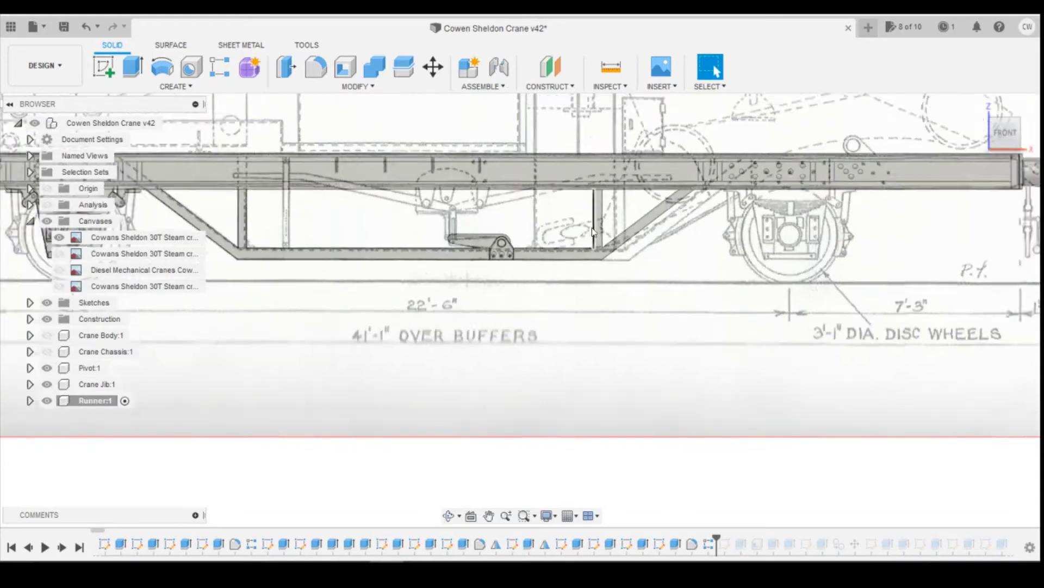
{"action": "scroll", "coordinate": [439, 214], "scroll_direction": "up", "scroll_amount": 1}
{"action": "scroll", "coordinate": [439, 214], "scroll_direction": "up", "scroll_amount": 2}
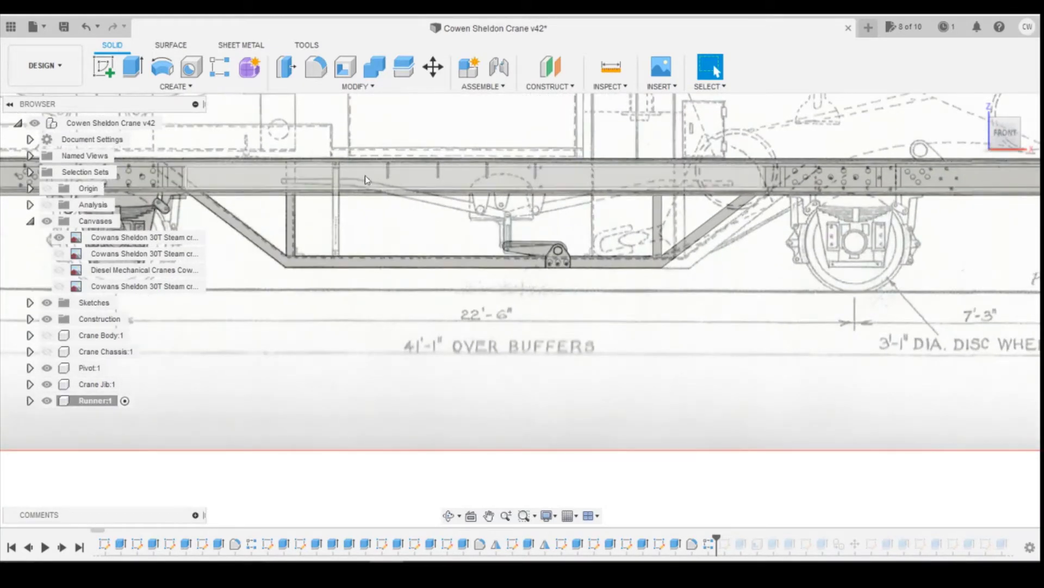
{"action": "scroll", "coordinate": [507, 222], "scroll_direction": "up", "scroll_amount": 2}
{"action": "scroll", "coordinate": [501, 207], "scroll_direction": "up", "scroll_amount": 2}
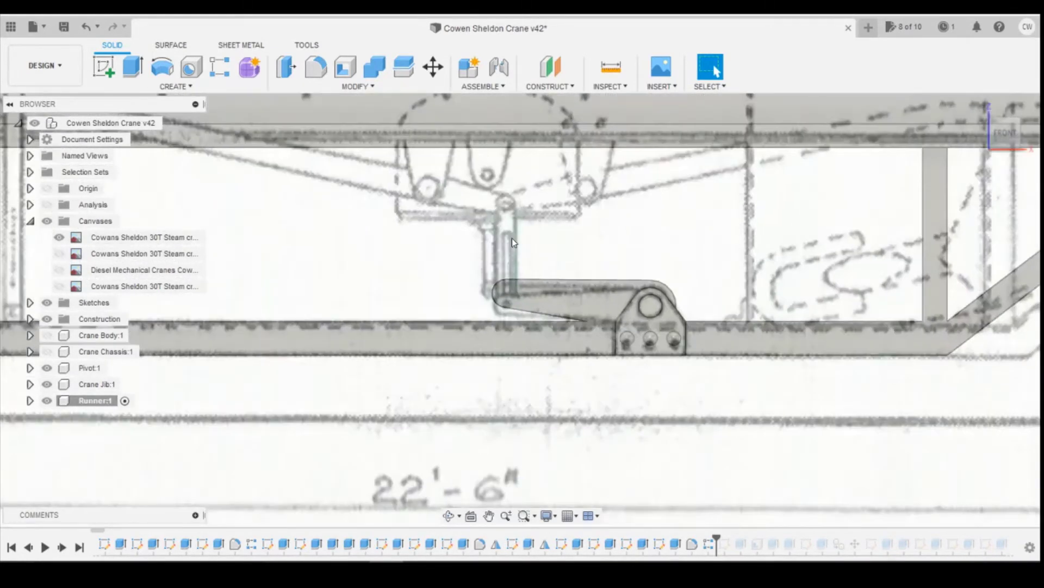
Start a sketch on the linkage arm's front face and draw a rectangle about 0.43 by 2.45 mm over the vertical link
{"action": "left_click", "coordinate": [102, 67]}
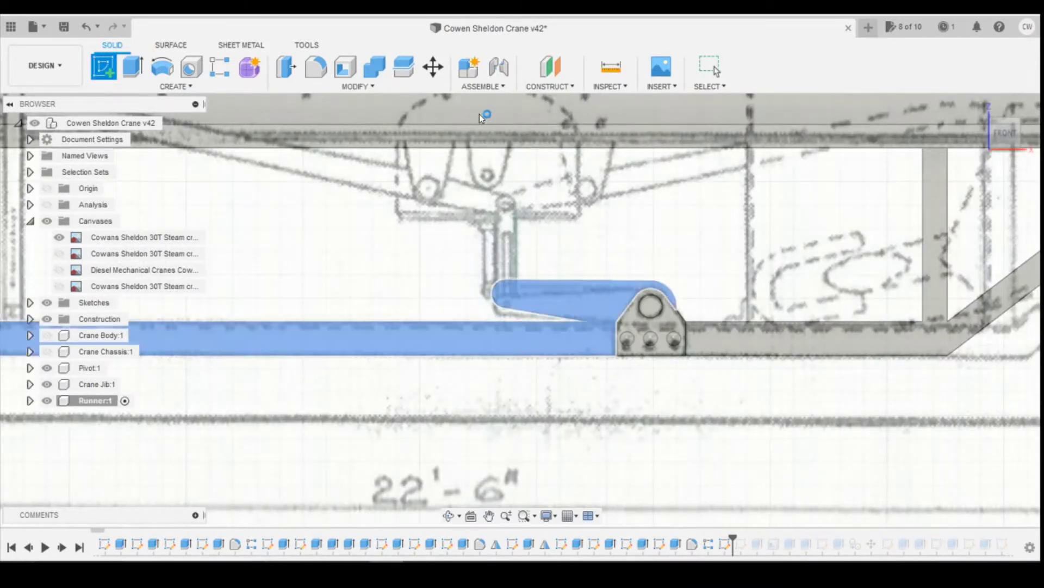
{"action": "left_click", "coordinate": [563, 295]}
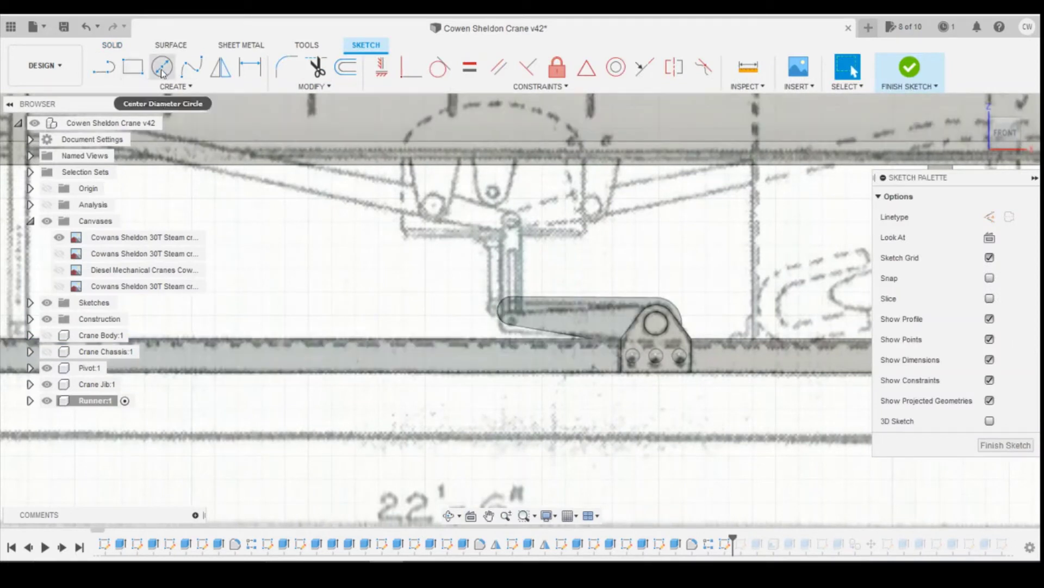
{"action": "left_click", "coordinate": [133, 67]}
{"action": "scroll", "coordinate": [520, 351], "scroll_direction": "up", "scroll_amount": 2}
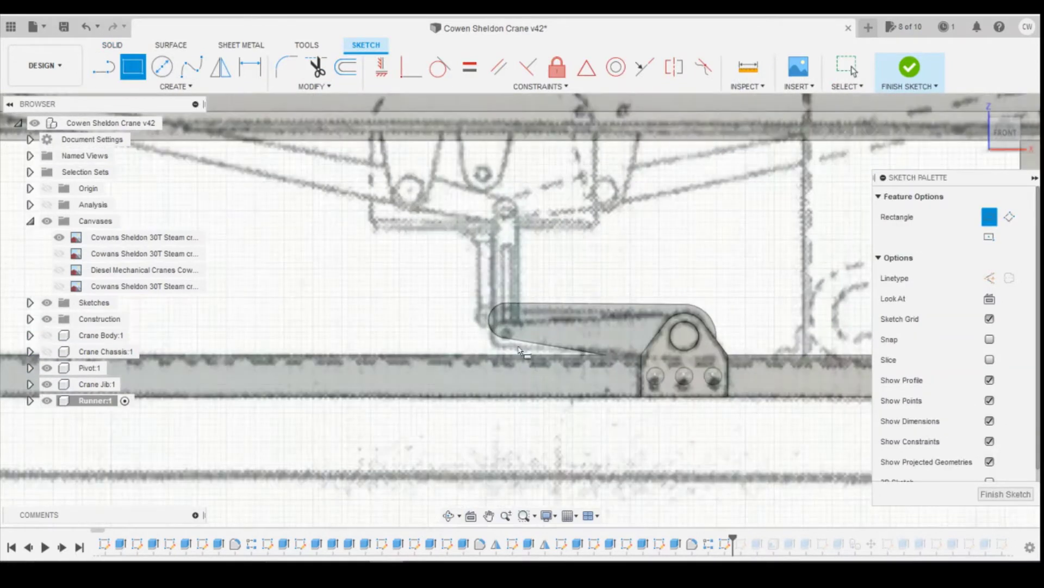
{"action": "left_click", "coordinate": [516, 202]}
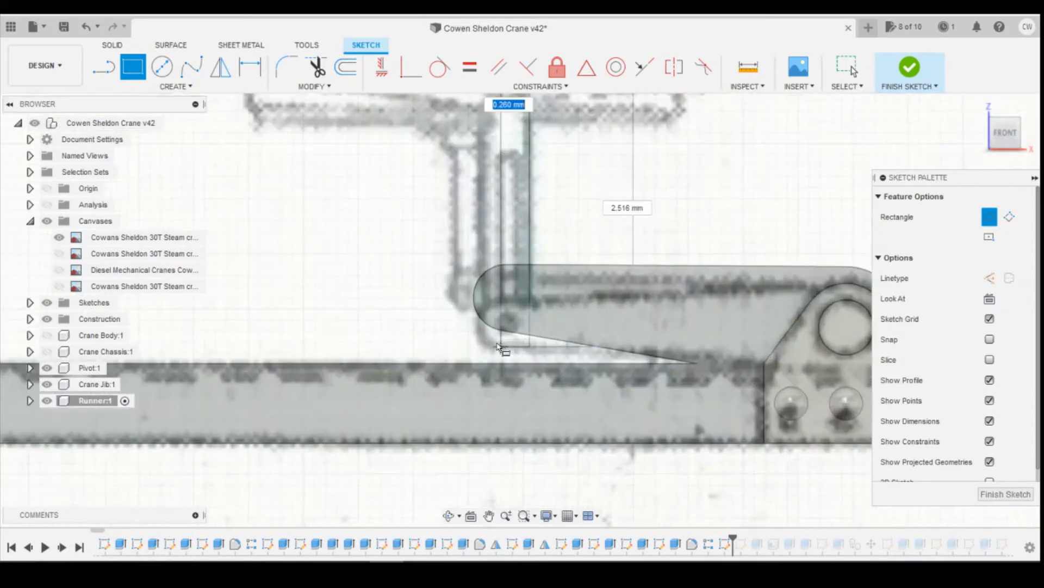
{"action": "scroll", "coordinate": [494, 346], "scroll_direction": "up", "scroll_amount": 2}
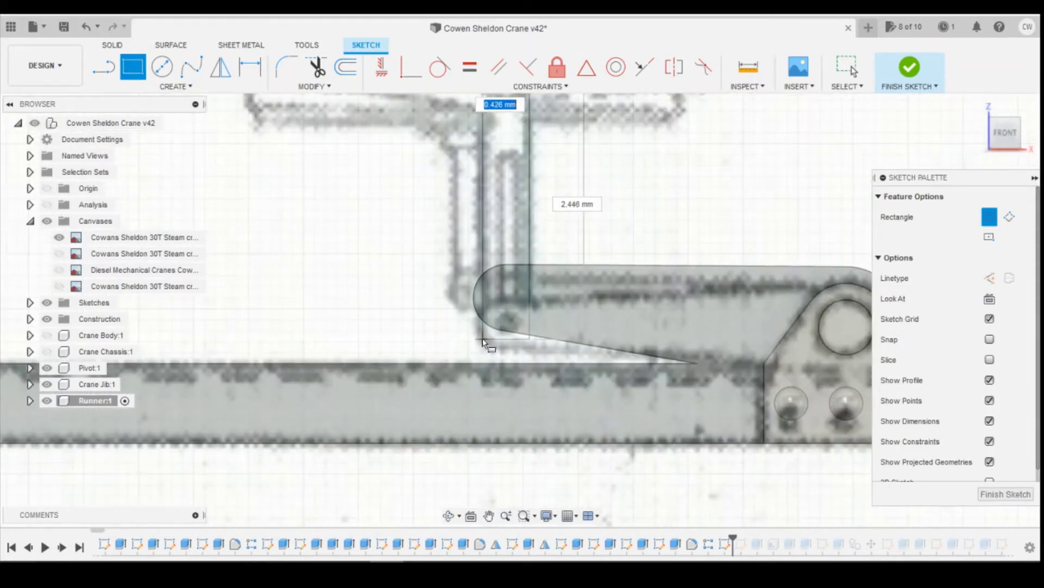
{"action": "left_click", "coordinate": [483, 342]}
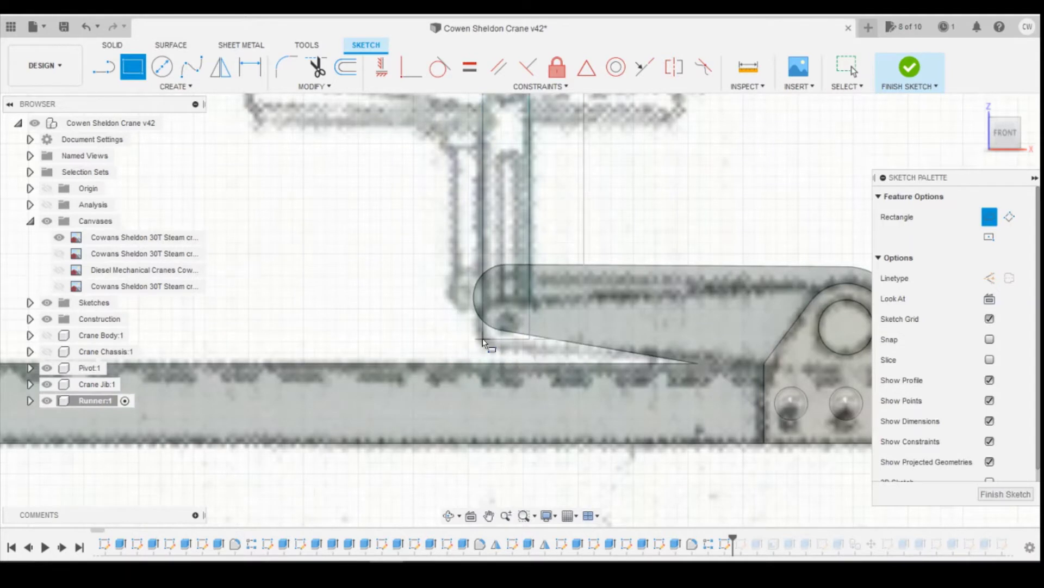
Dimension the rectangle's lower-left corner 0.25 mm above the rail's top edge
{"action": "scroll", "coordinate": [598, 283], "scroll_direction": "down", "scroll_amount": 1}
{"action": "key", "text": "d"}
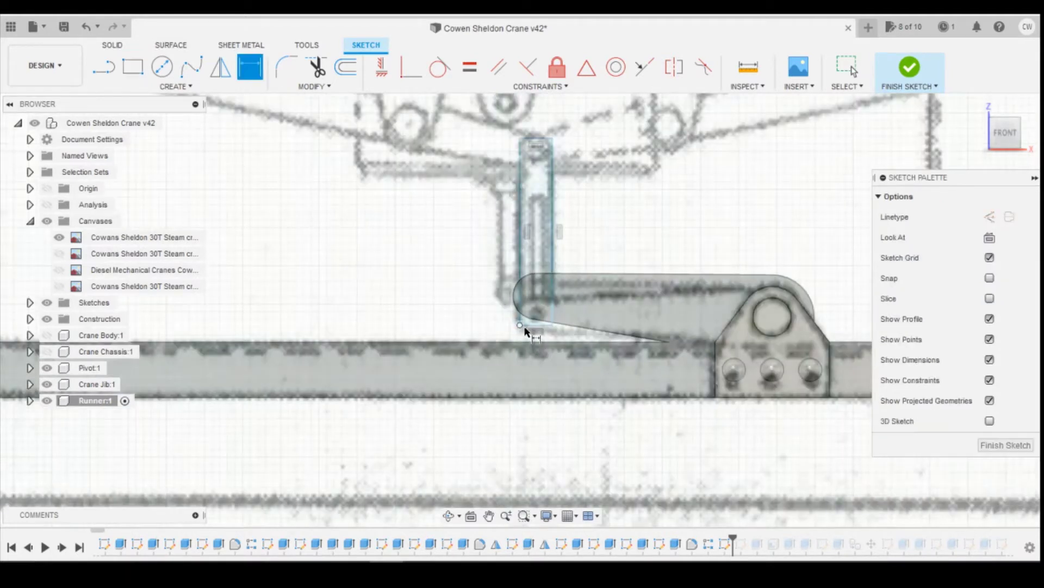
{"action": "left_click", "coordinate": [520, 325]}
{"action": "left_click", "coordinate": [455, 341]}
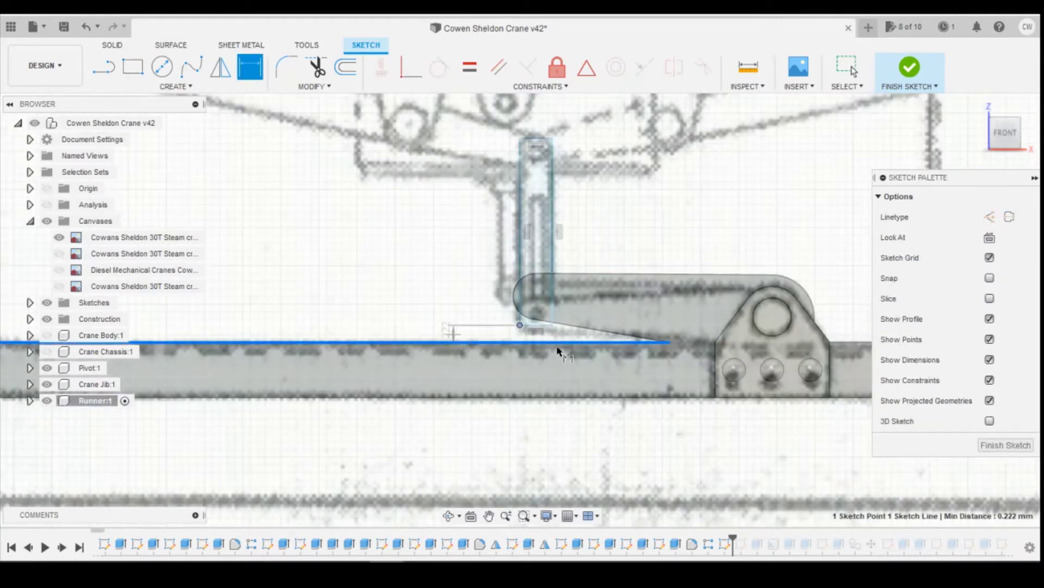
{"action": "left_click", "coordinate": [535, 325]}
{"action": "type", "text": "0.25"}
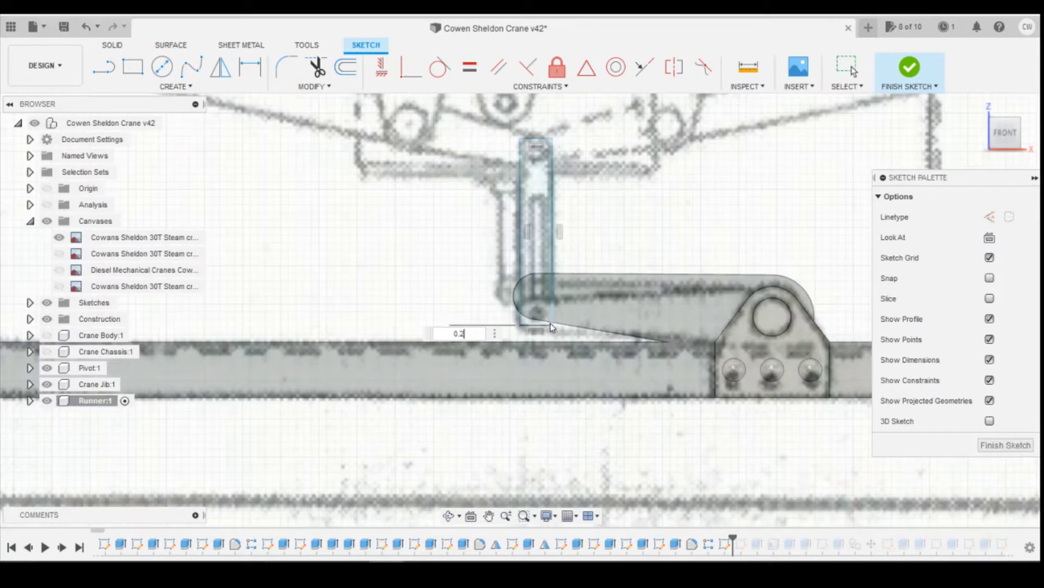
{"action": "key", "text": "Return"}
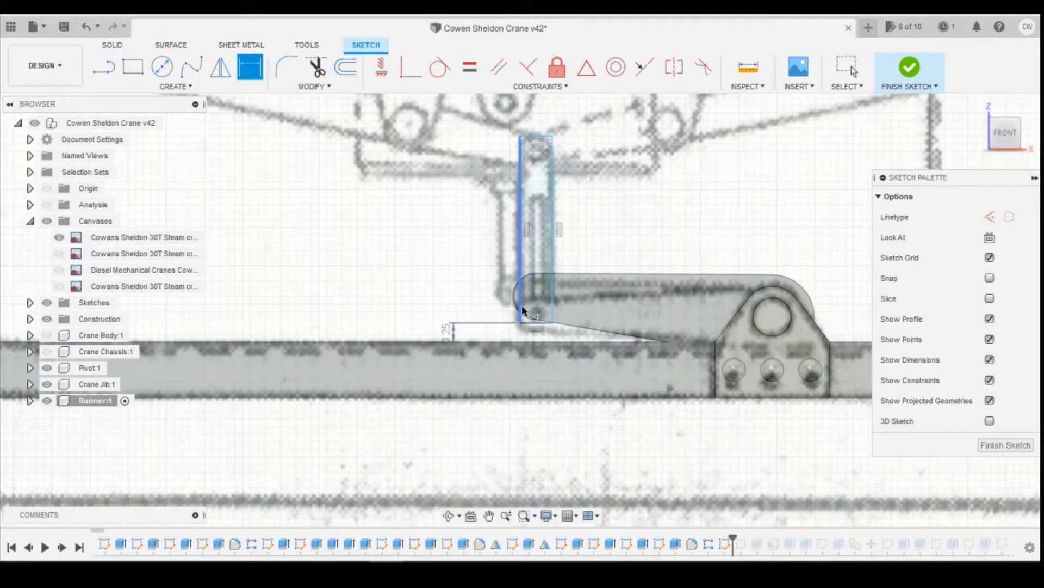
Set the rectangle's distance above the rail's top edge to 0.2 mm
{"action": "double_click", "coordinate": [447, 336]}
{"action": "type", "text": "0"}
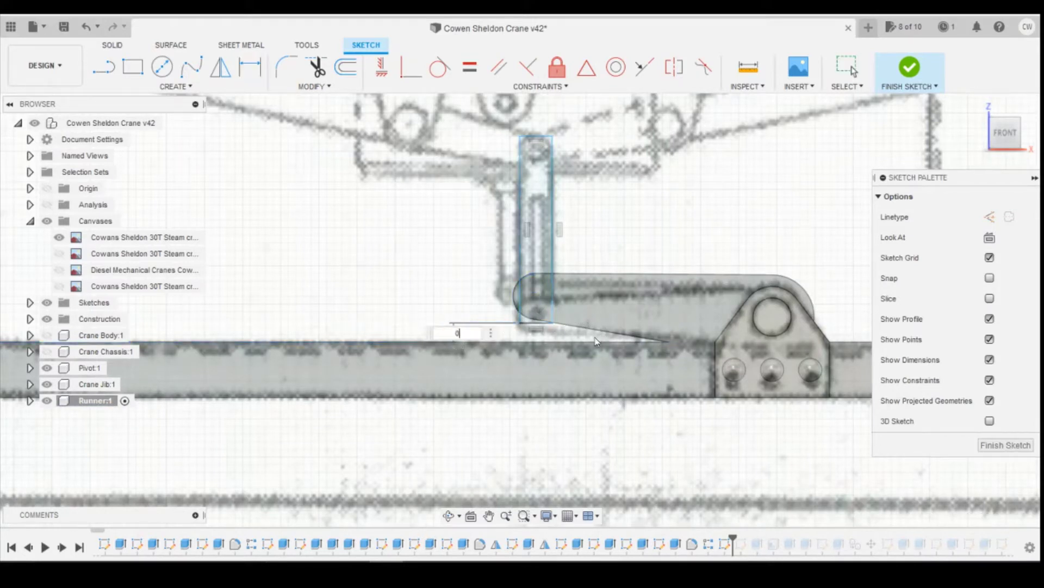
{"action": "type", "text": ".2"}
{"action": "key", "text": "Return"}
Set the height of the rectangle over the vertical link to 2.45 mm
{"action": "key", "text": "d"}
{"action": "left_click", "coordinate": [521, 310]}
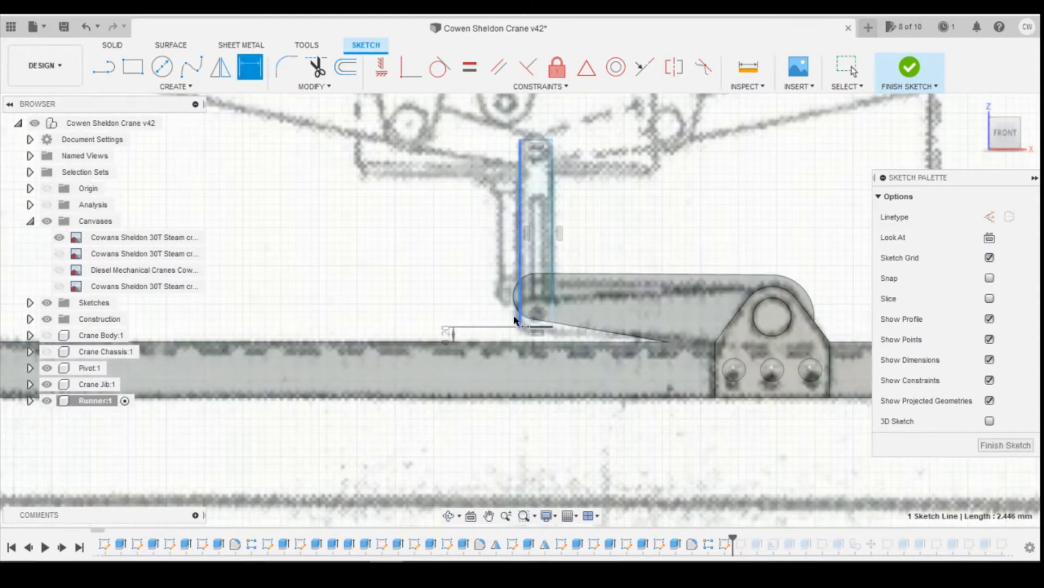
{"action": "left_click", "coordinate": [451, 303]}
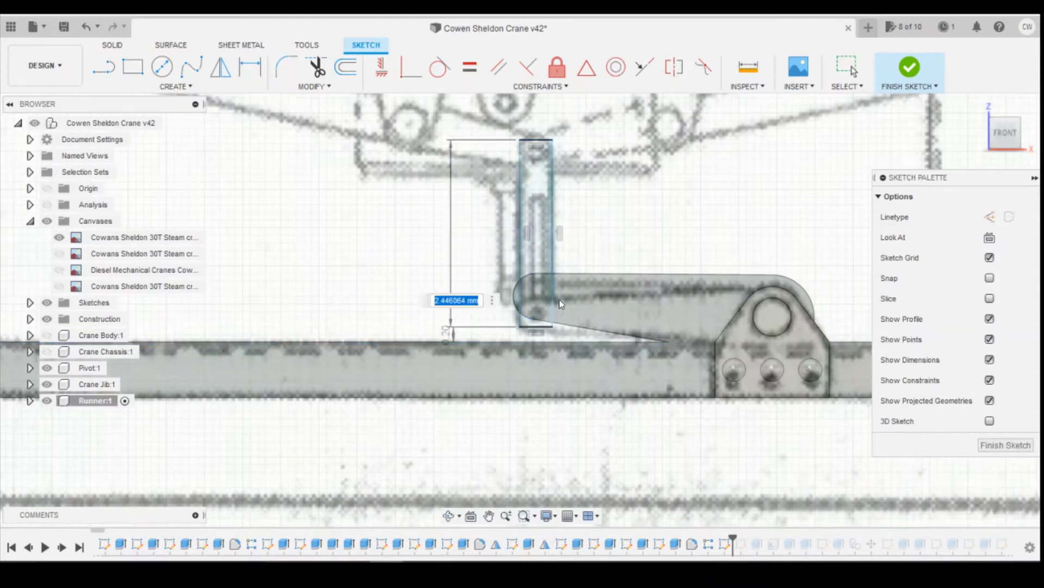
{"action": "type", "text": "2.45"}
{"action": "key", "text": "Return"}
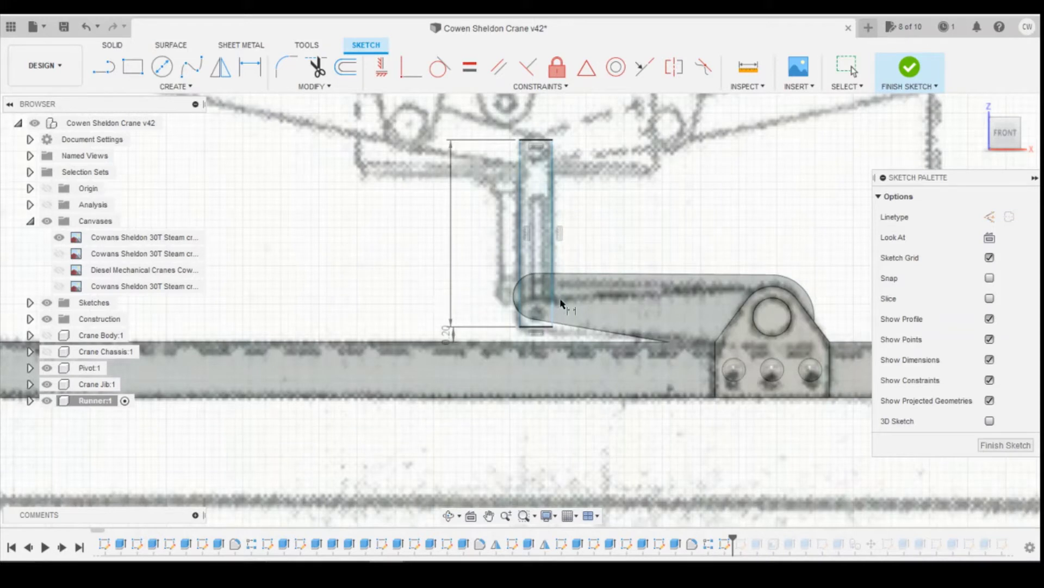
Dimension the rectangle's top edge to make it 0.4 mm wide
{"action": "key", "text": "d"}
{"action": "left_click", "coordinate": [536, 140]}
{"action": "left_click", "coordinate": [659, 159]}
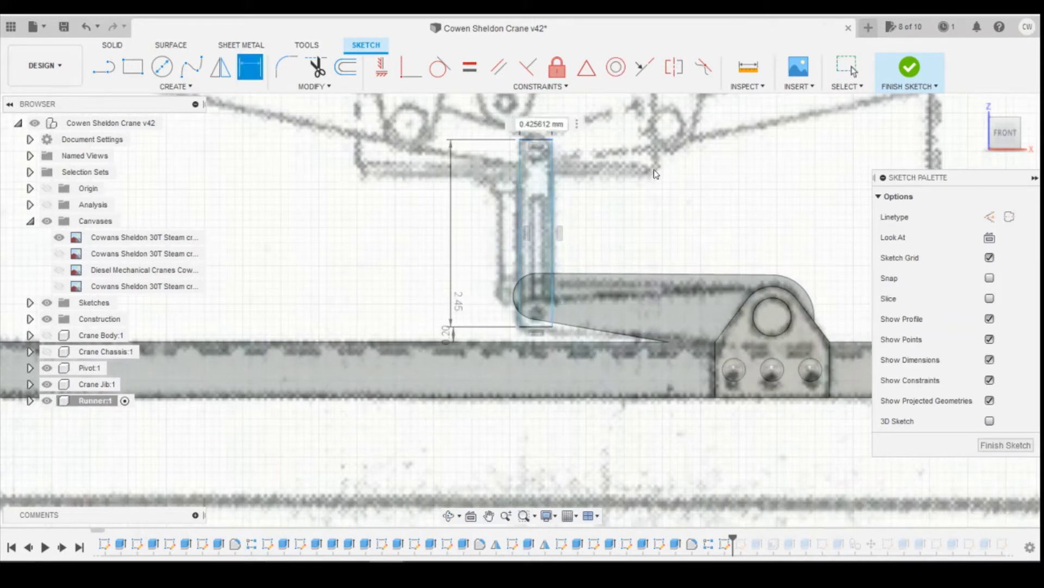
{"action": "type", "text": "0"}
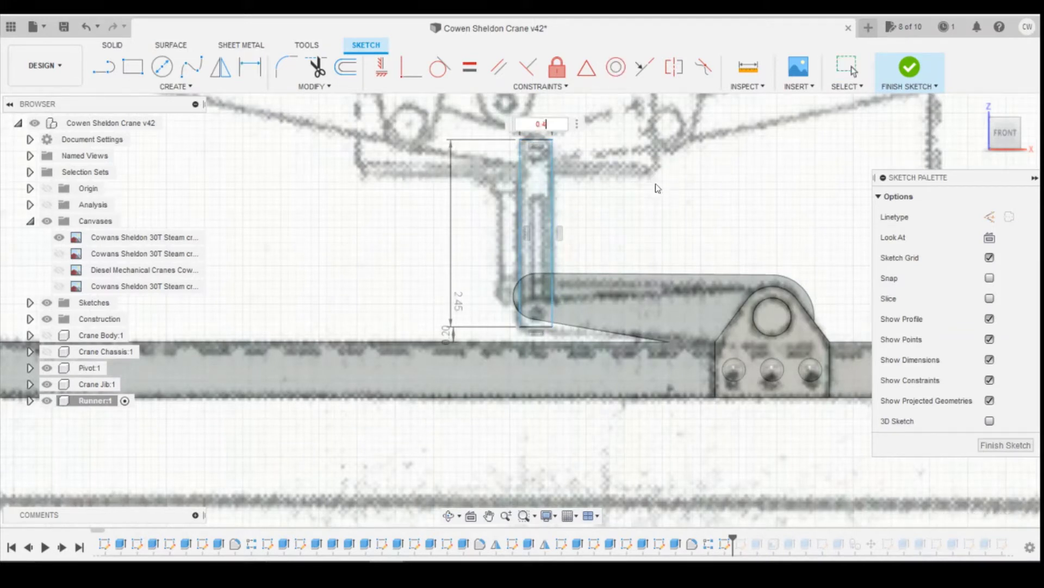
{"action": "type", "text": ".4"}
{"action": "key", "text": "Return"}
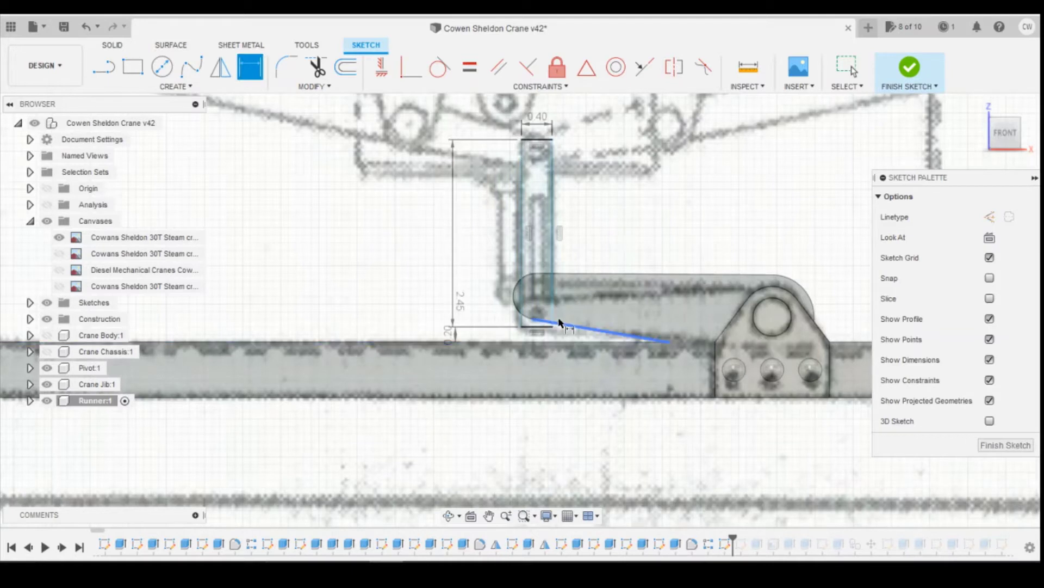
Dimension the horizontal distance from the rectangle's lower-right corner to the near edge of the rail bracket, accepting the drawn distance
{"action": "left_click", "coordinate": [553, 327]}
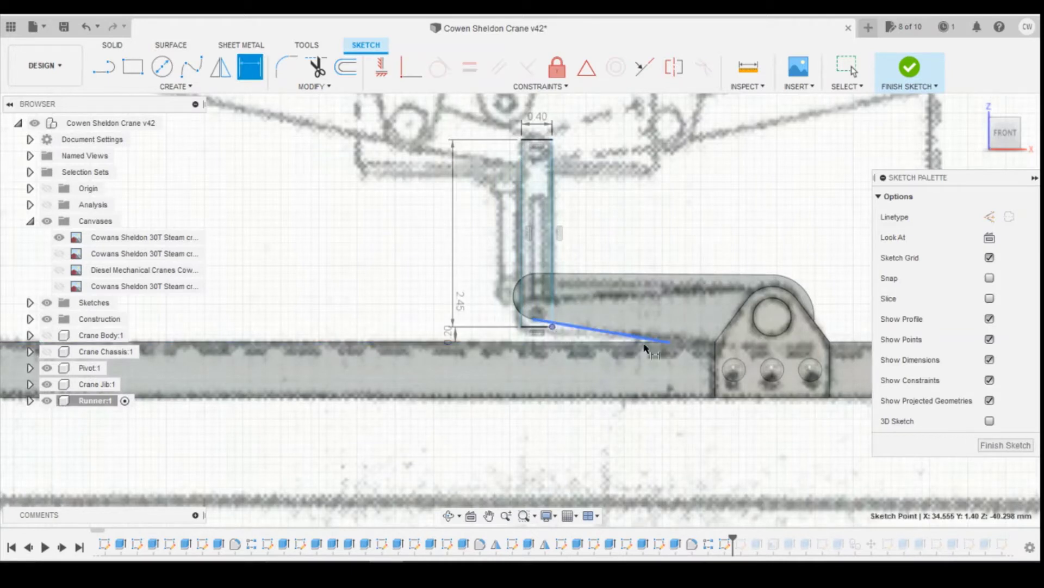
{"action": "left_click", "coordinate": [714, 345]}
{"action": "left_click", "coordinate": [701, 192]}
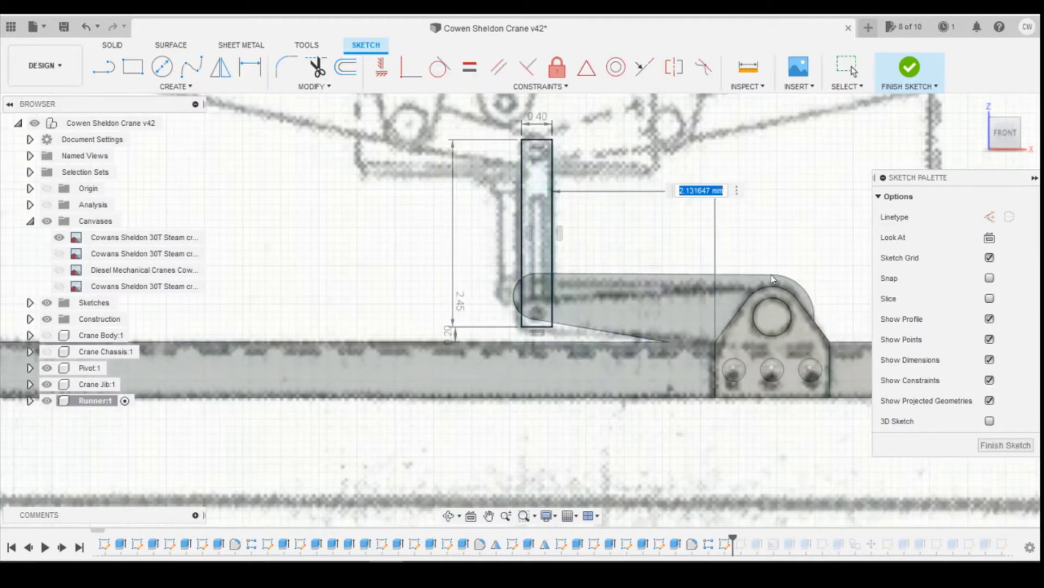
{"action": "key", "text": "Return"}
Fillet all four corners of the link rectangle with a 0.15 mm radius
{"action": "scroll", "coordinate": [549, 176], "scroll_direction": "up", "scroll_amount": 2}
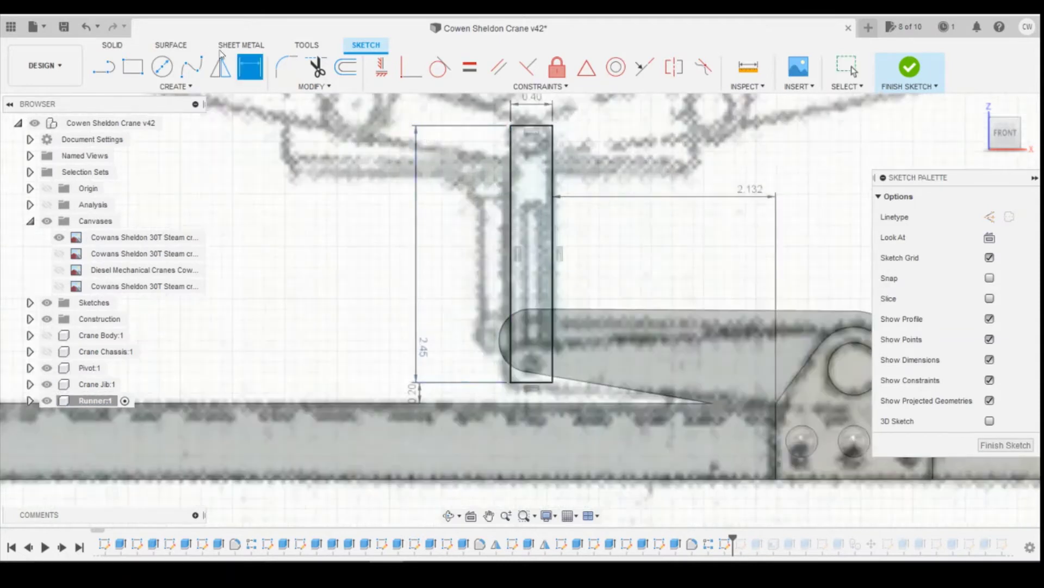
{"action": "left_click", "coordinate": [287, 72]}
{"action": "left_click", "coordinate": [511, 127]}
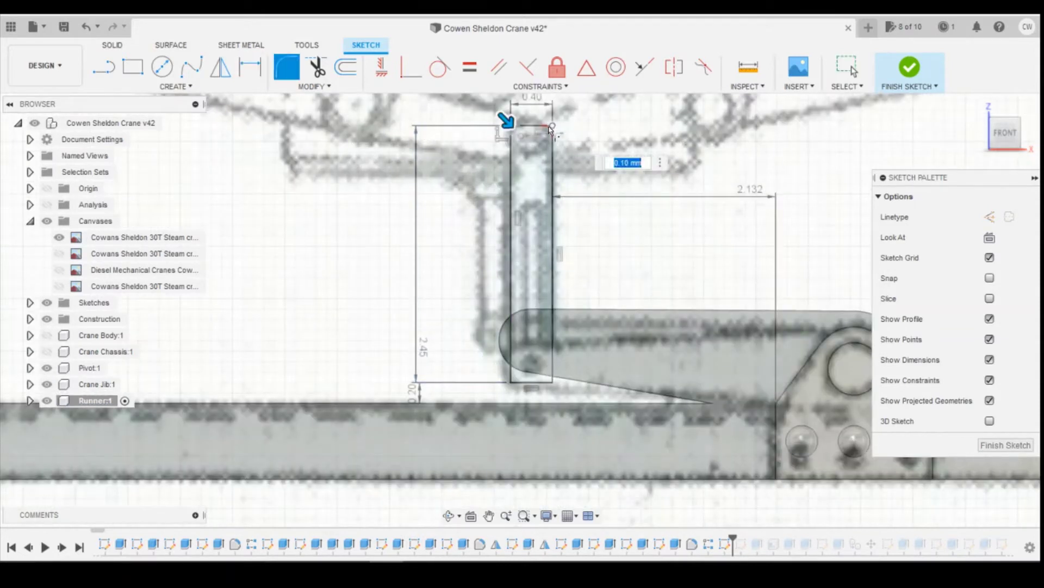
{"action": "left_click", "coordinate": [550, 129]}
{"action": "left_click", "coordinate": [521, 381]}
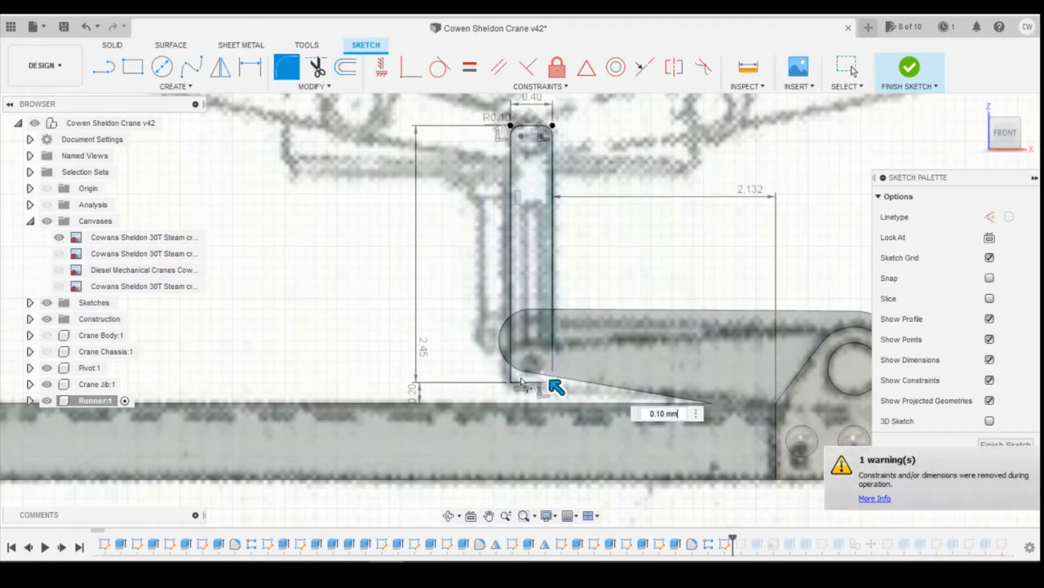
{"action": "left_click", "coordinate": [515, 380]}
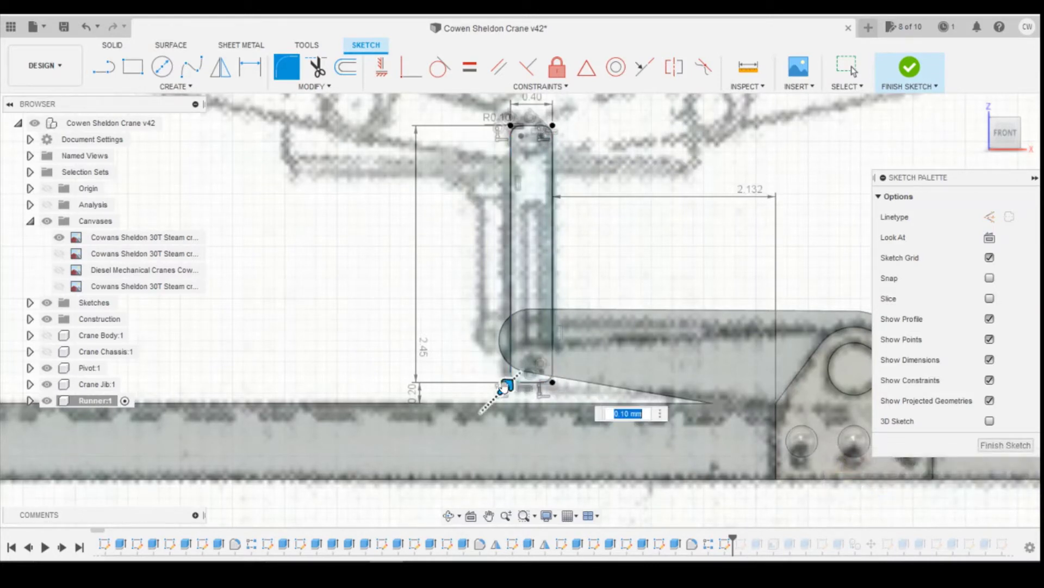
{"action": "left_click_drag", "start_coordinate": [506, 387], "coordinate": [507, 386]}
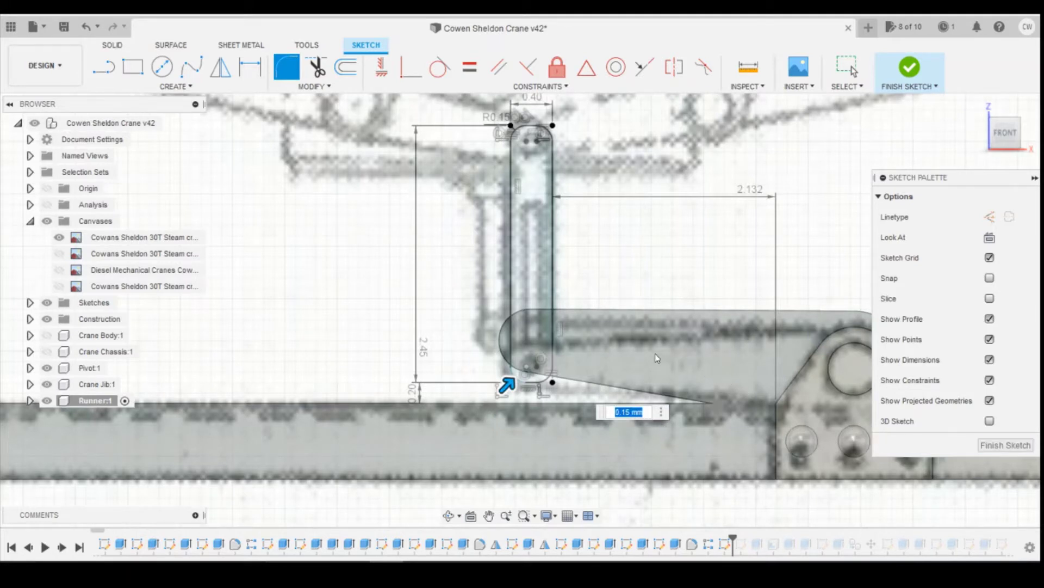
{"action": "key", "text": "Return"}
Start a two-sided extrusion of the link's three profile regions, 0.1 mm on side 1 and 0.4 mm on side 2
{"action": "scroll", "coordinate": [542, 231], "scroll_direction": "down", "scroll_amount": 3}
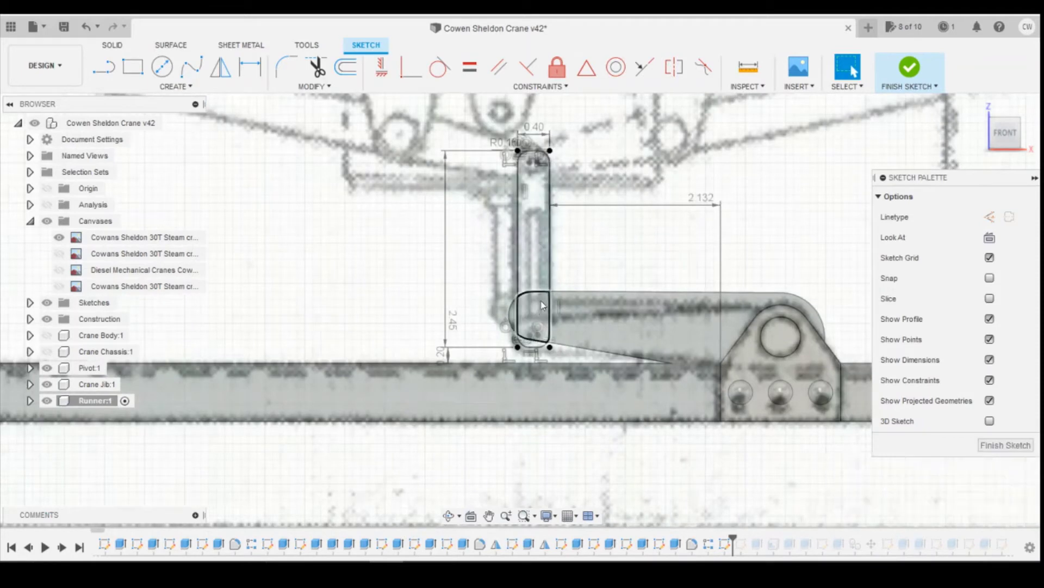
{"action": "left_click", "coordinate": [539, 223]}
{"action": "left_click", "coordinate": [530, 326], "text": "shift"}
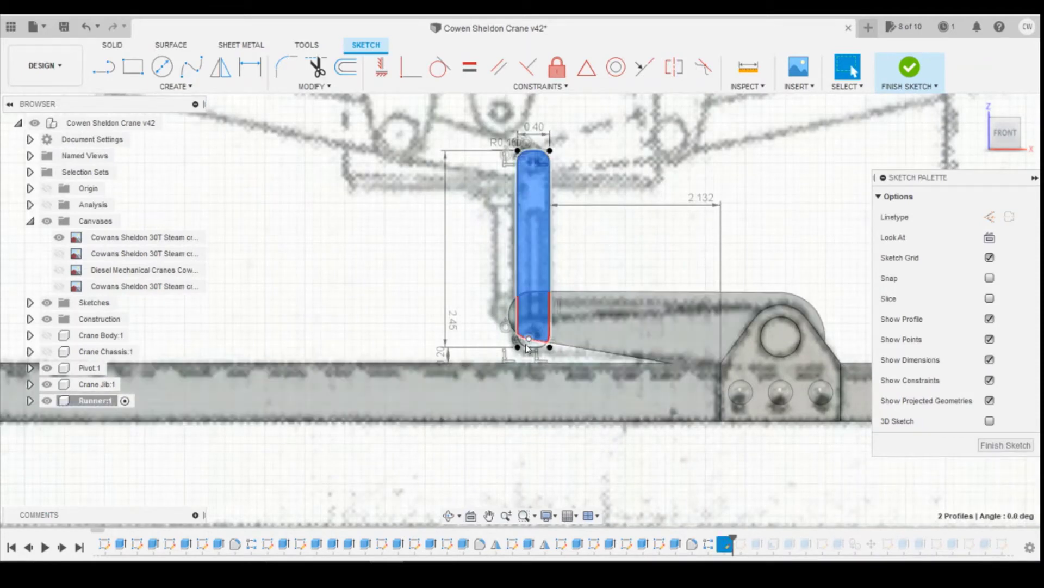
{"action": "scroll", "coordinate": [530, 341], "scroll_direction": "up", "scroll_amount": 2}
{"action": "scroll", "coordinate": [521, 341], "scroll_direction": "up", "scroll_amount": 4}
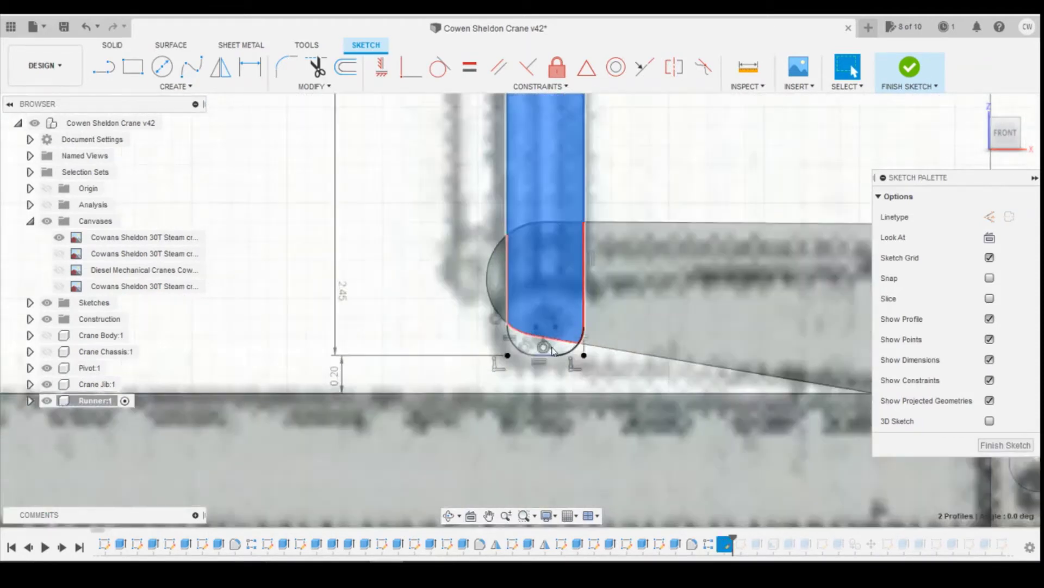
{"action": "left_click", "coordinate": [535, 345], "text": "shift"}
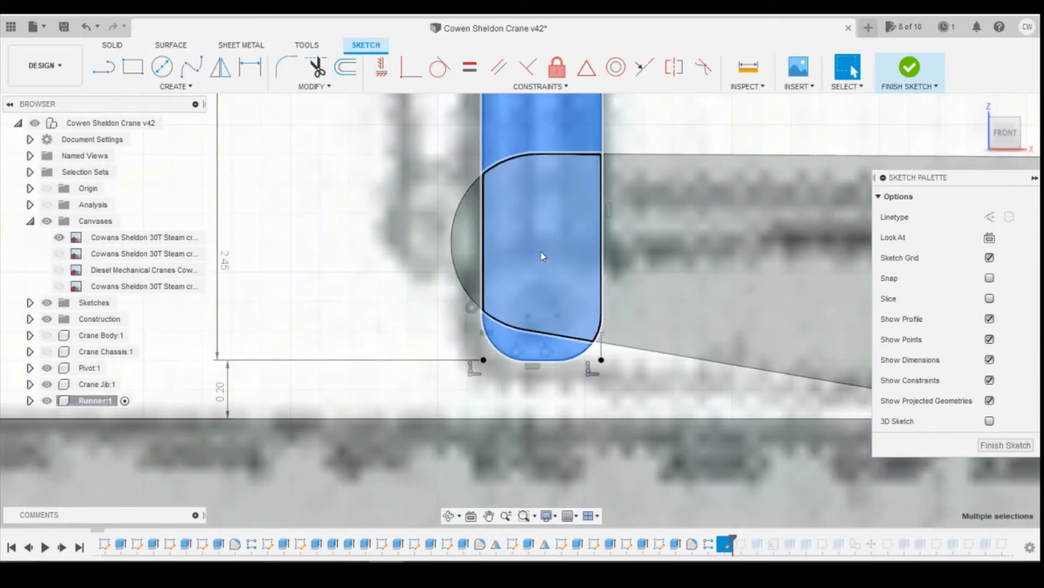
{"action": "right_click", "coordinate": [543, 254]}
{"action": "left_click", "coordinate": [547, 311]}
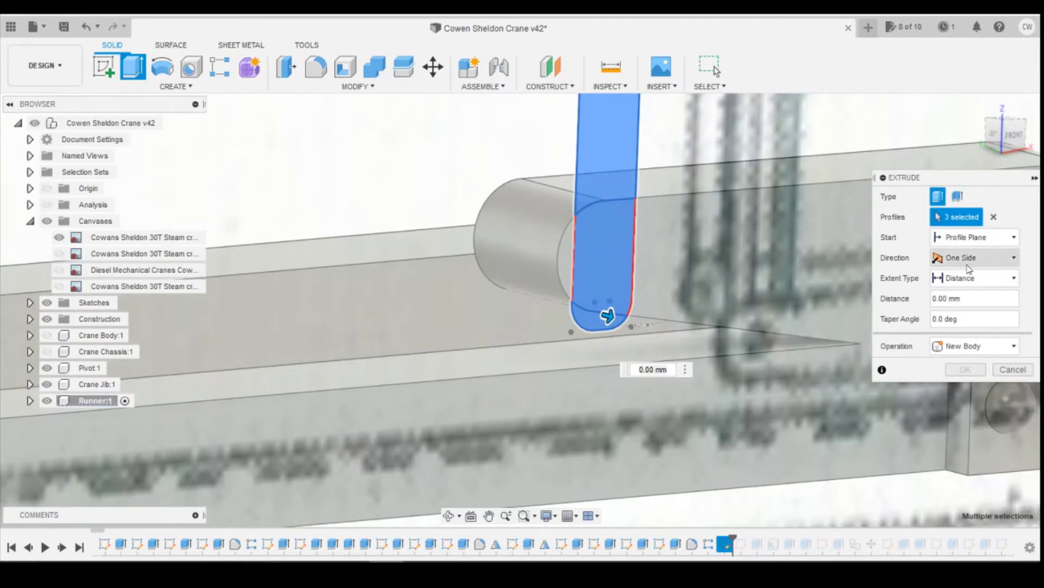
{"action": "left_click", "coordinate": [968, 264]}
{"action": "left_click", "coordinate": [961, 284]}
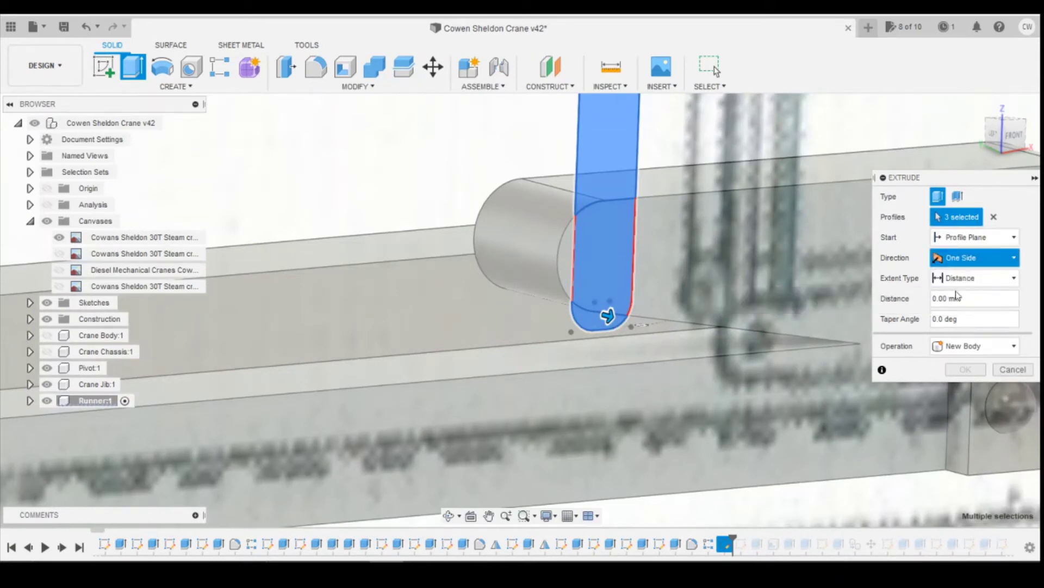
{"action": "mouse_move", "coordinate": [608, 310]}
{"action": "left_mouse_down"}
{"action": "mouse_move", "coordinate": [619, 317]}
{"action": "mouse_move", "coordinate": [608, 316]}
{"action": "left_mouse_up"}
{"action": "left_click", "coordinate": [431, 529]}
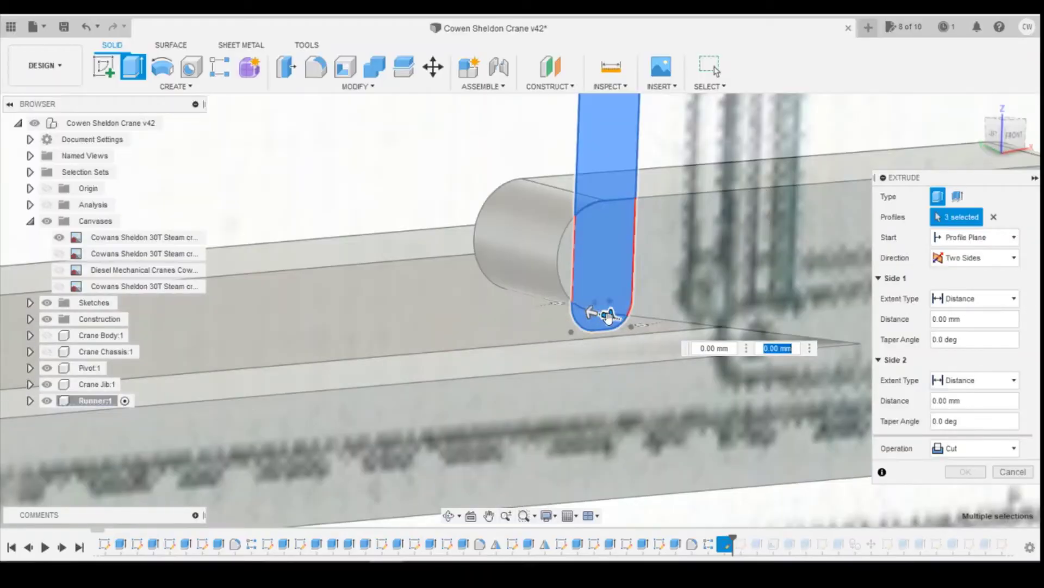
{"action": "left_click_drag", "start_coordinate": [608, 316], "coordinate": [547, 301]}
Extend side 2 of the link extrusion to 0.9 mm and join it to the linkage arm
{"action": "mouse_move", "coordinate": [998, 138]}
{"action": "left_mouse_down"}
{"action": "mouse_move", "coordinate": [1018, 135]}
{"action": "mouse_move", "coordinate": [1012, 146]}
{"action": "left_mouse_up"}
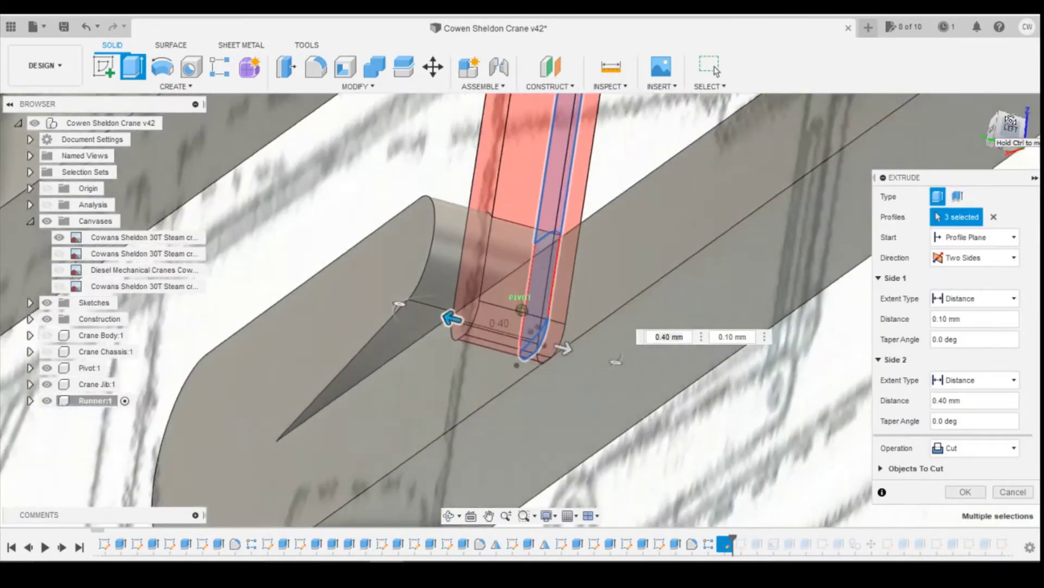
{"action": "left_click_drag", "start_coordinate": [449, 318], "coordinate": [371, 302]}
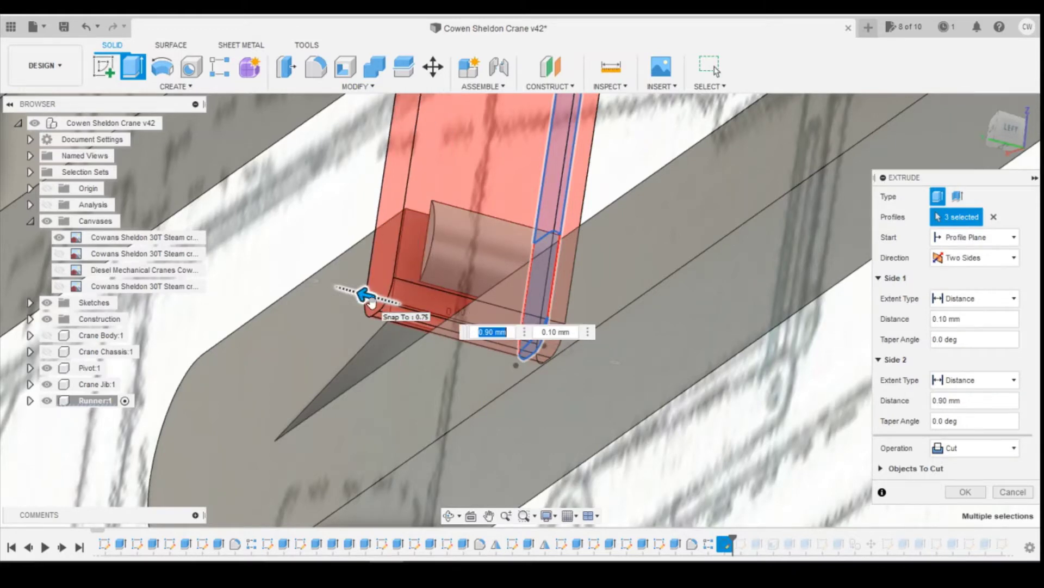
{"action": "left_click", "coordinate": [959, 448]}
{"action": "left_click", "coordinate": [956, 466]}
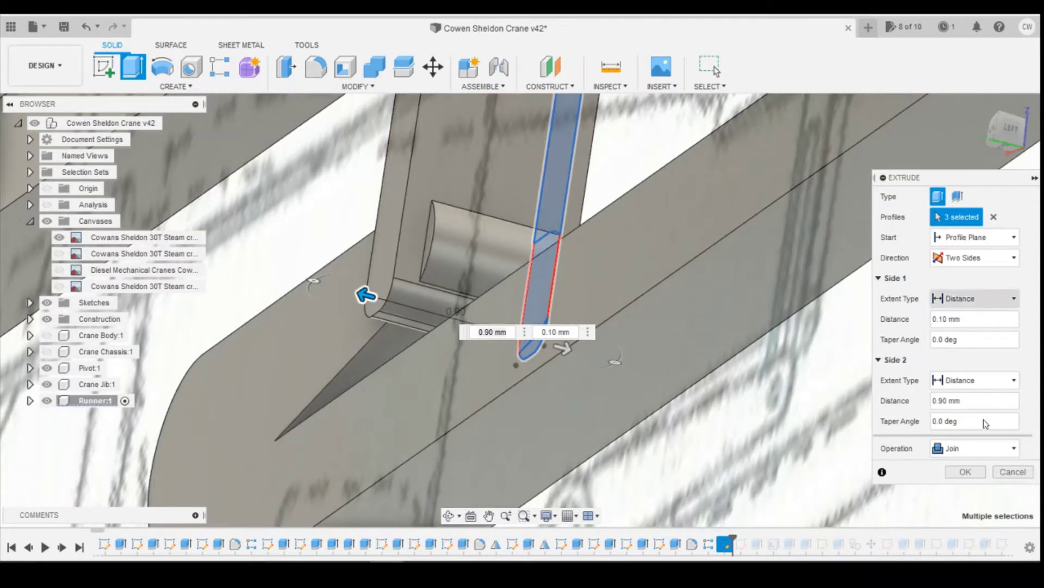
{"action": "left_click", "coordinate": [965, 471]}
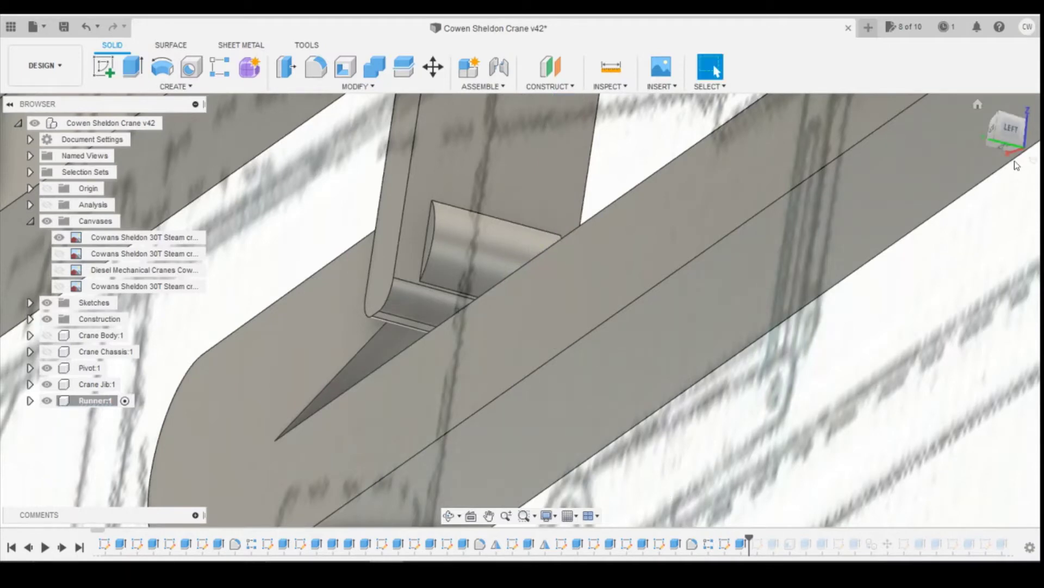
Return to the front view and start a new sketch on the linkage's front face
{"action": "mouse_move", "coordinate": [1024, 138]}
{"action": "left_mouse_down"}
{"action": "mouse_move", "coordinate": [1012, 140]}
{"action": "mouse_move", "coordinate": [1030, 143]}
{"action": "left_mouse_up"}
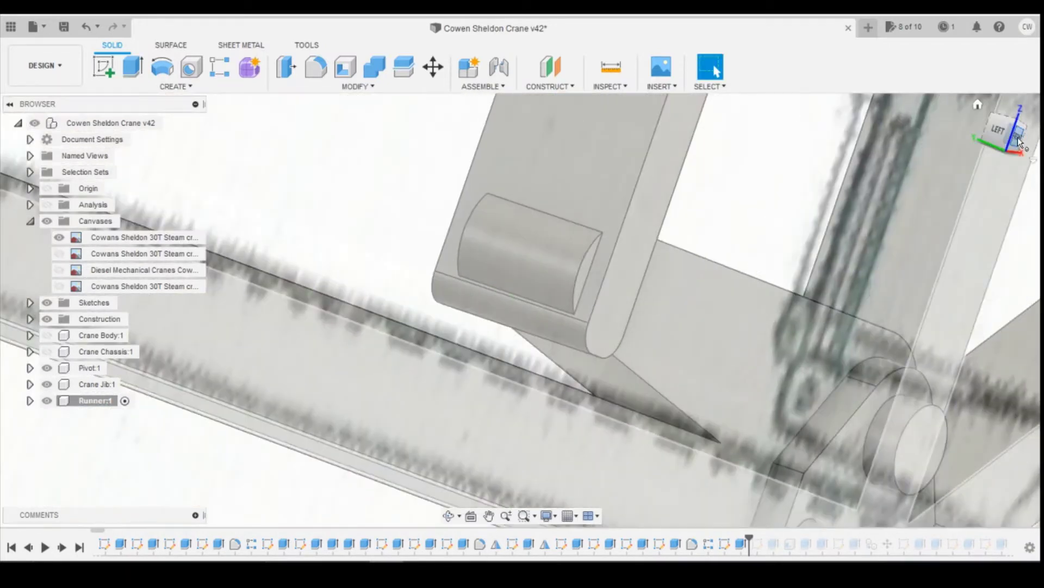
{"action": "left_click", "coordinate": [1019, 141]}
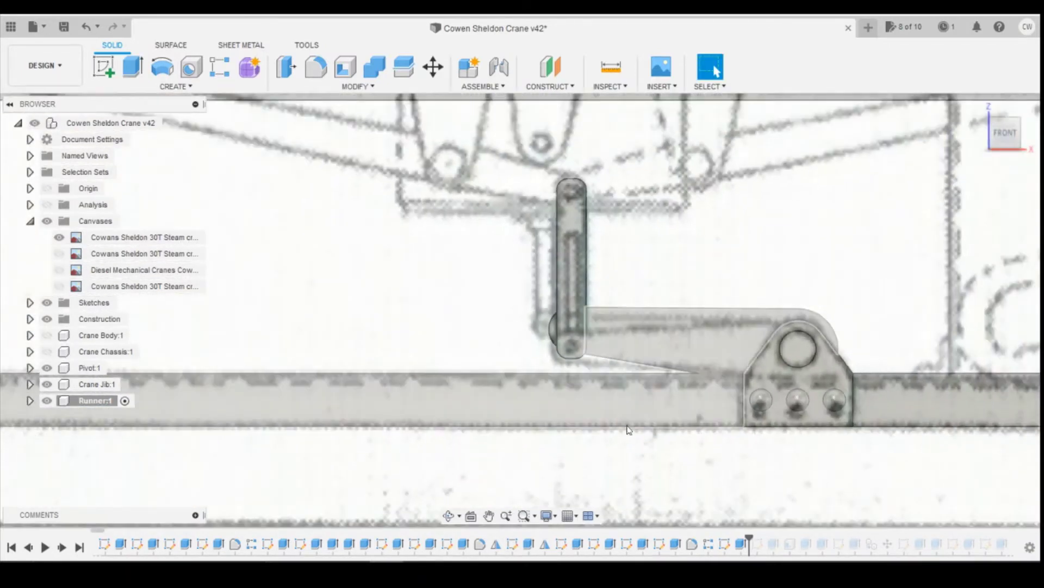
{"action": "left_click", "coordinate": [105, 65]}
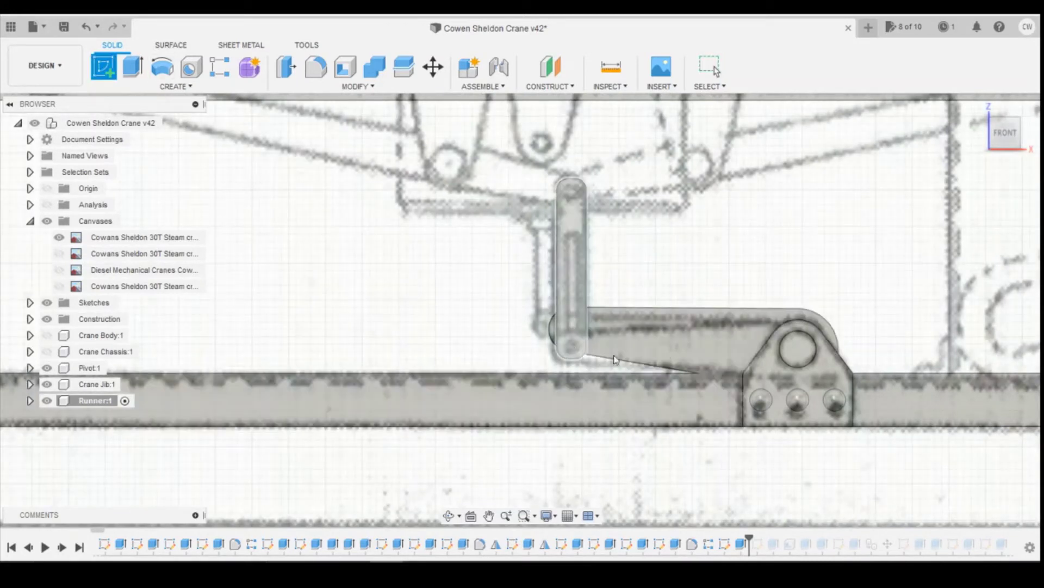
{"action": "left_click", "coordinate": [631, 351]}
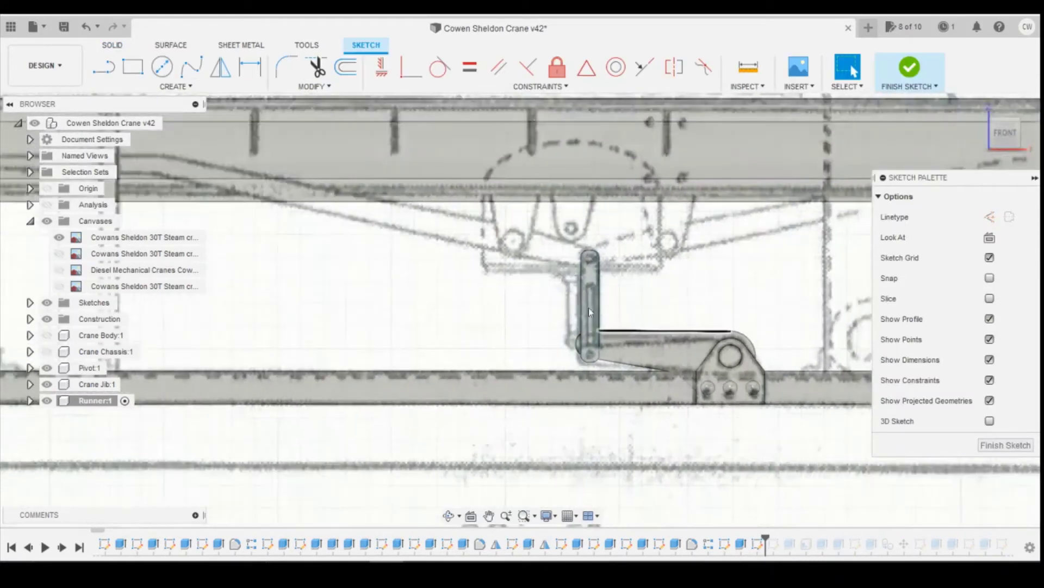
{"action": "scroll", "coordinate": [674, 300], "scroll_direction": "up", "scroll_amount": 3}
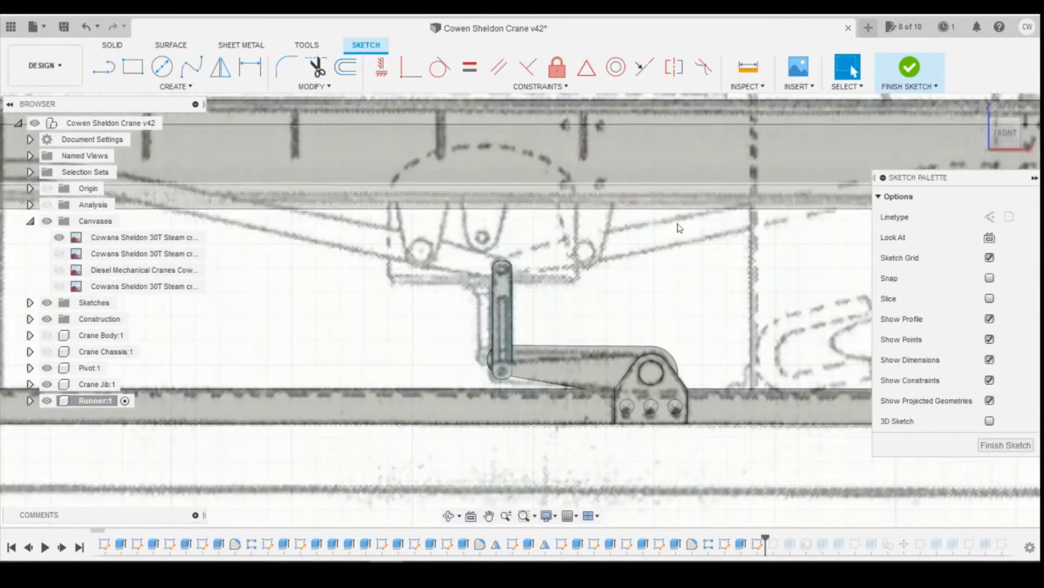
{"action": "scroll", "coordinate": [340, 252], "scroll_direction": "down", "scroll_amount": 2}
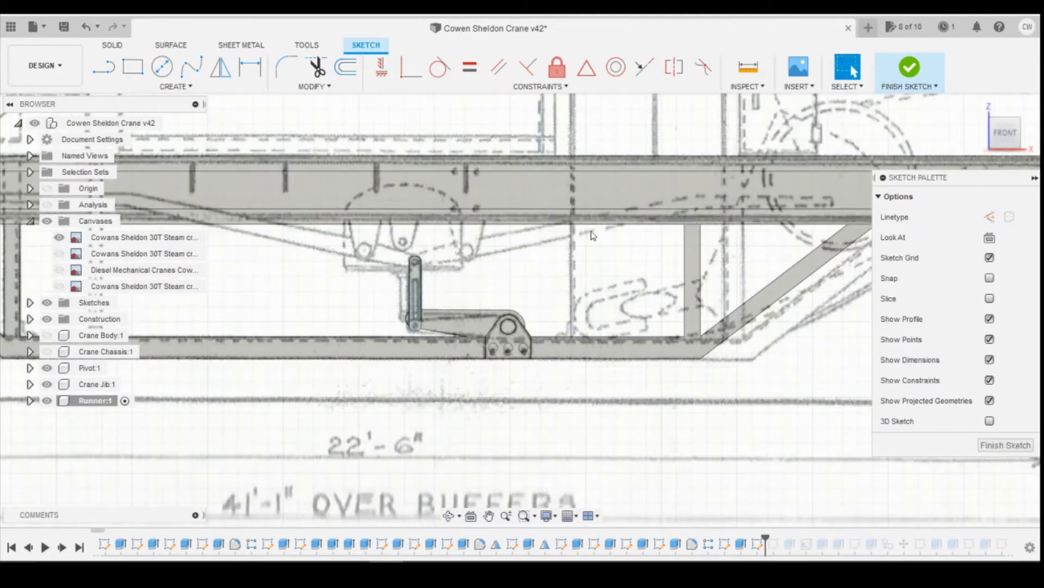
{"action": "scroll", "coordinate": [638, 201], "scroll_direction": "down", "scroll_amount": 5}
{"action": "scroll", "coordinate": [832, 296], "scroll_direction": "up", "scroll_amount": 5}
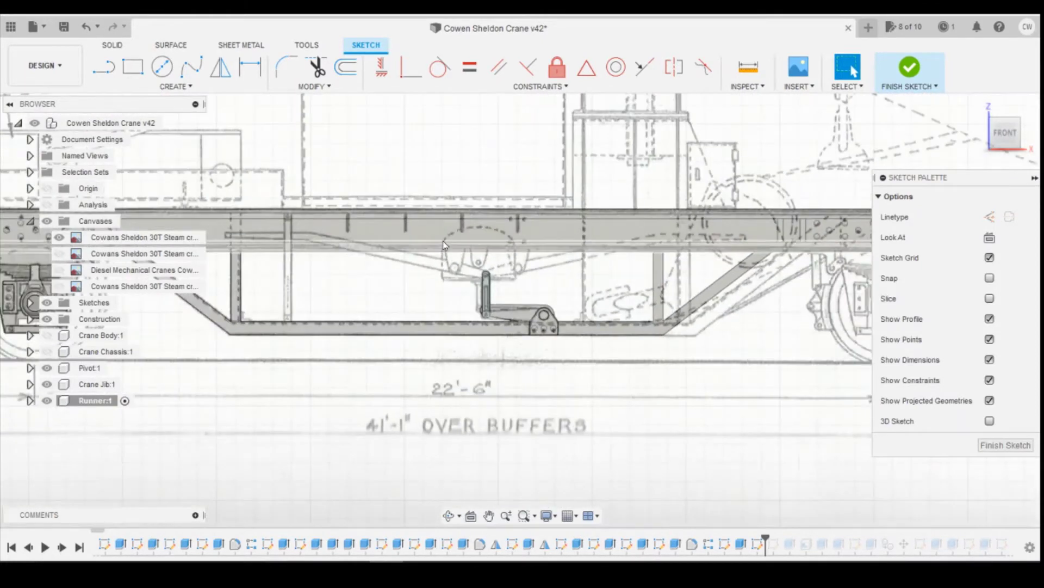
{"action": "scroll", "coordinate": [443, 260], "scroll_direction": "down", "scroll_amount": 3}
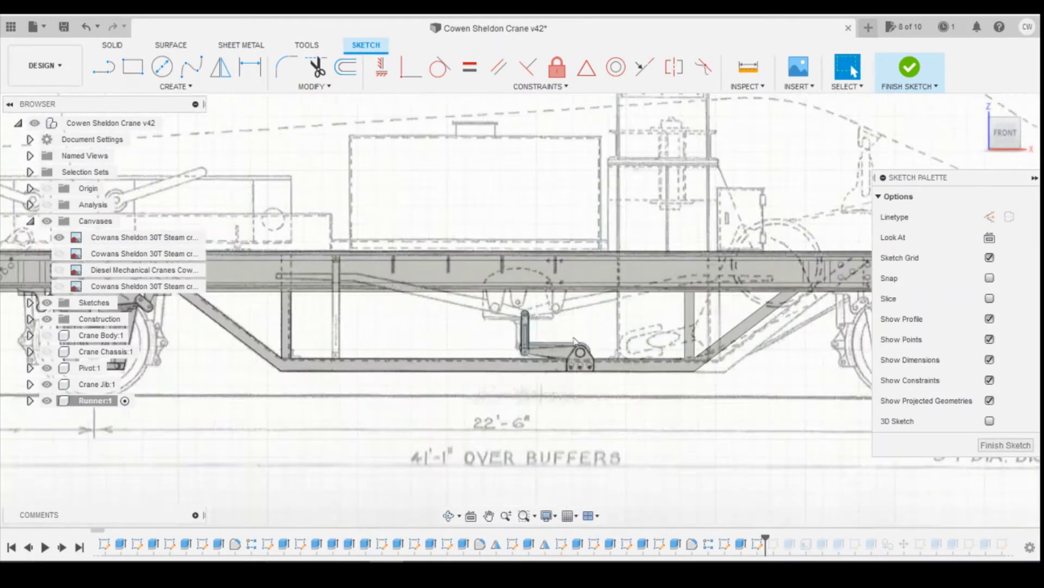
Sketch a 0.2 mm diameter circle centred in the vertical link's lower rounded end
{"action": "scroll", "coordinate": [444, 259], "scroll_direction": "up", "scroll_amount": 5}
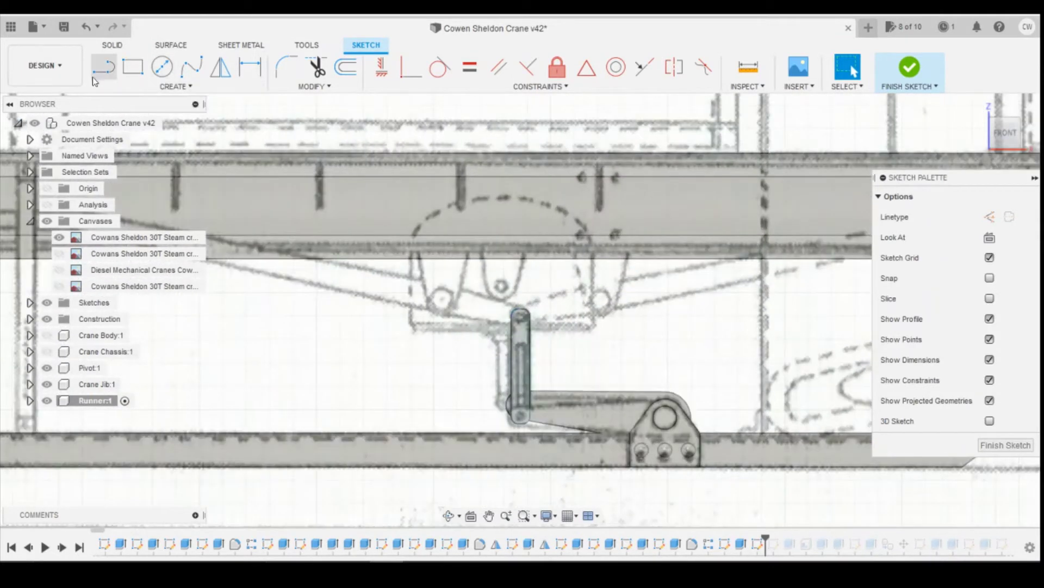
{"action": "left_click", "coordinate": [161, 67]}
{"action": "scroll", "coordinate": [523, 396], "scroll_direction": "up", "scroll_amount": 3}
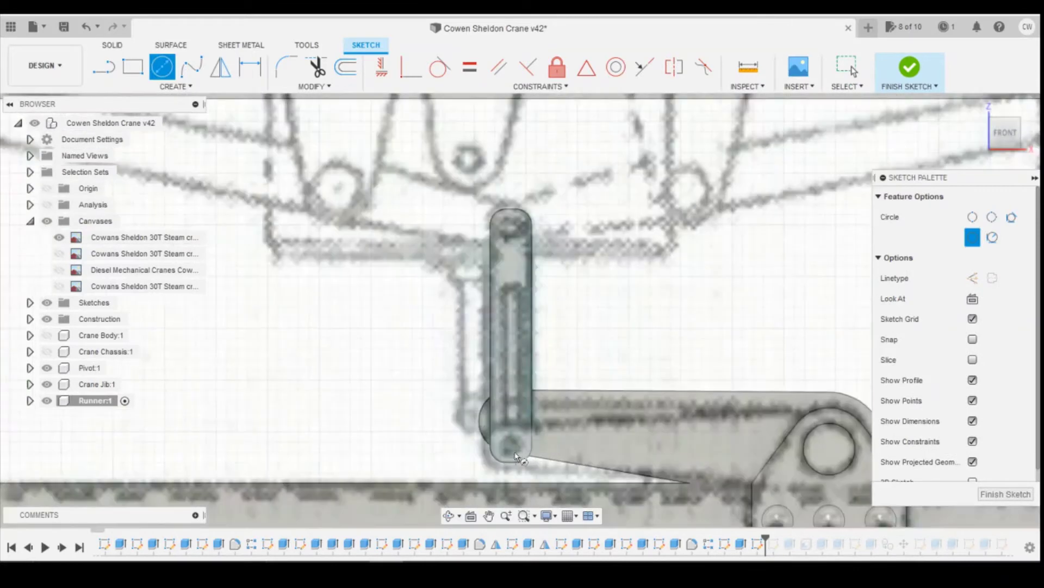
{"action": "scroll", "coordinate": [515, 451], "scroll_direction": "up", "scroll_amount": 3}
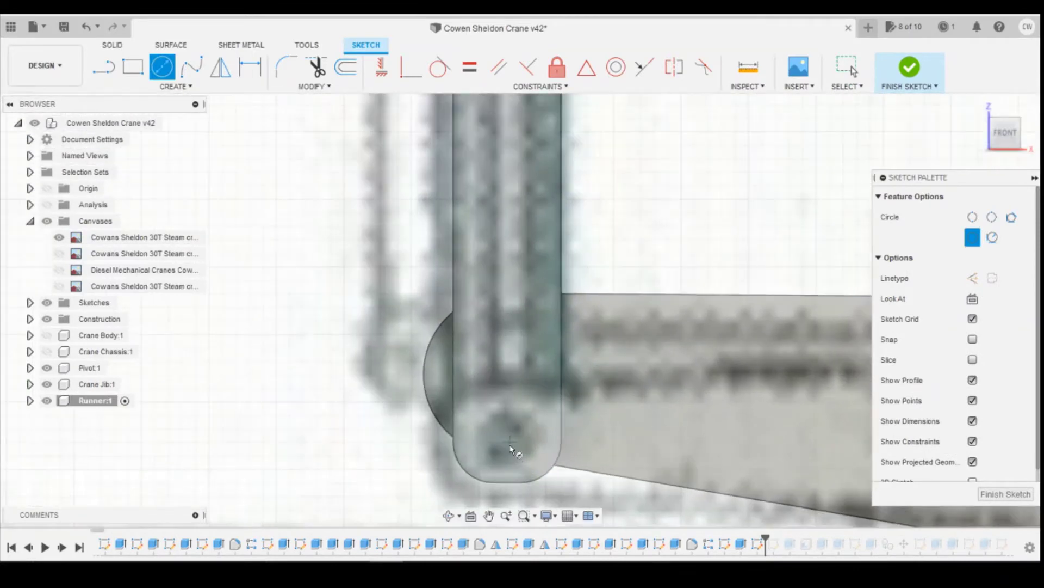
{"action": "left_click", "coordinate": [506, 444]}
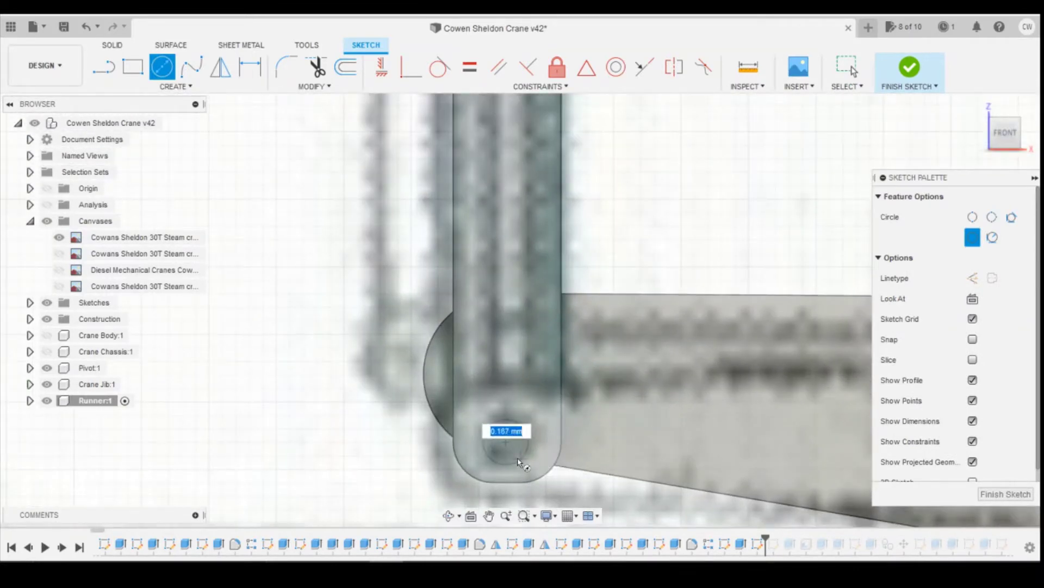
{"action": "type", "text": "2"}
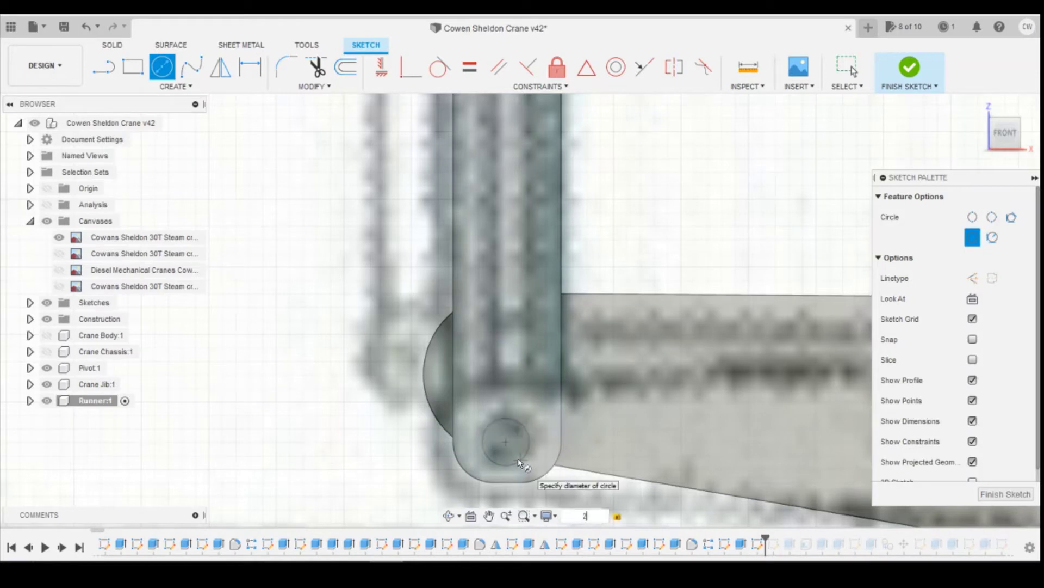
{"action": "key", "text": "BackSpace"}
{"action": "type", "text": "0"}
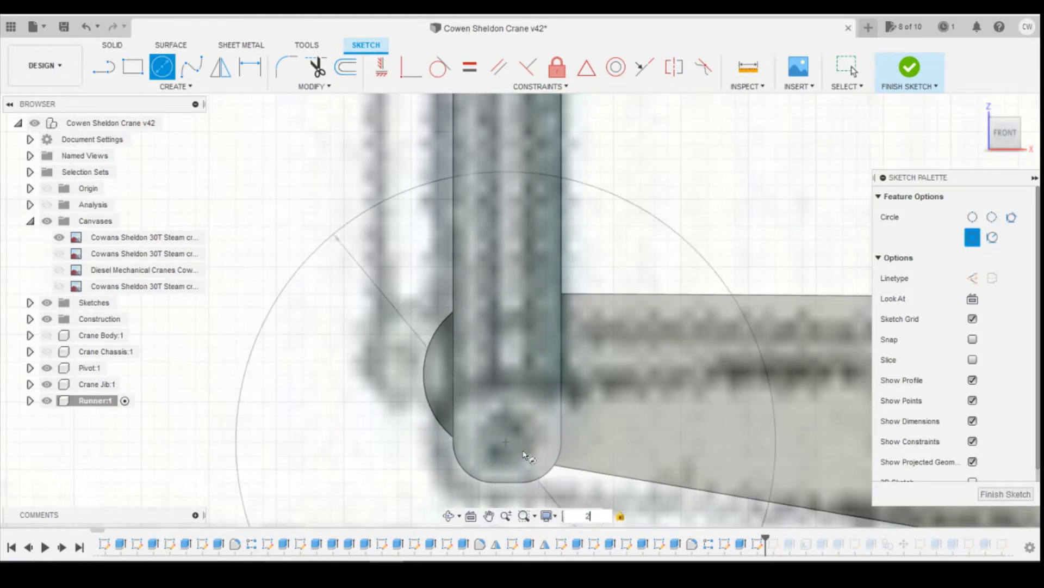
{"action": "type", "text": "0."}
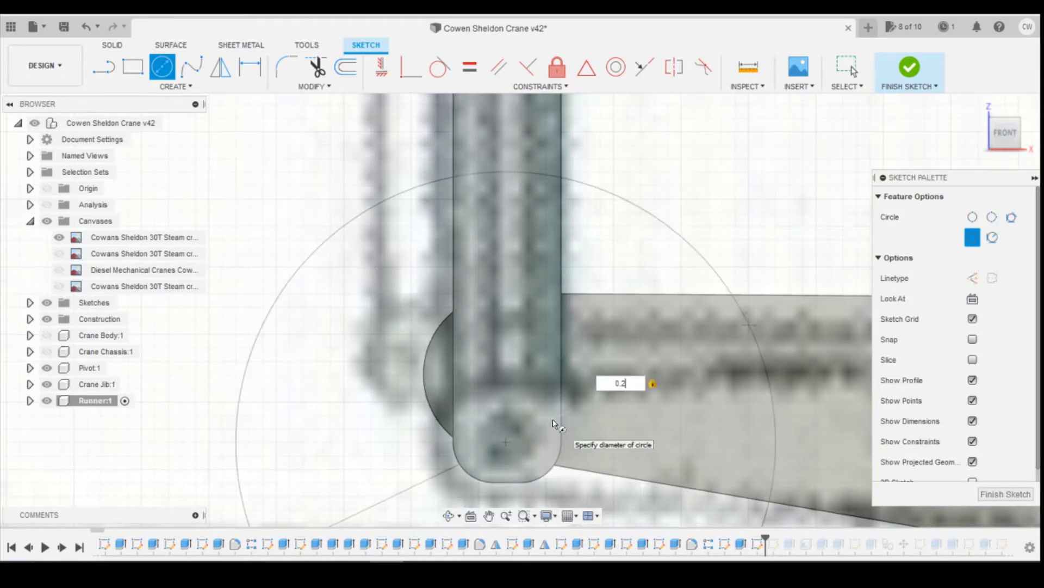
{"action": "key", "text": "Return"}
{"action": "key", "text": "Escape"}
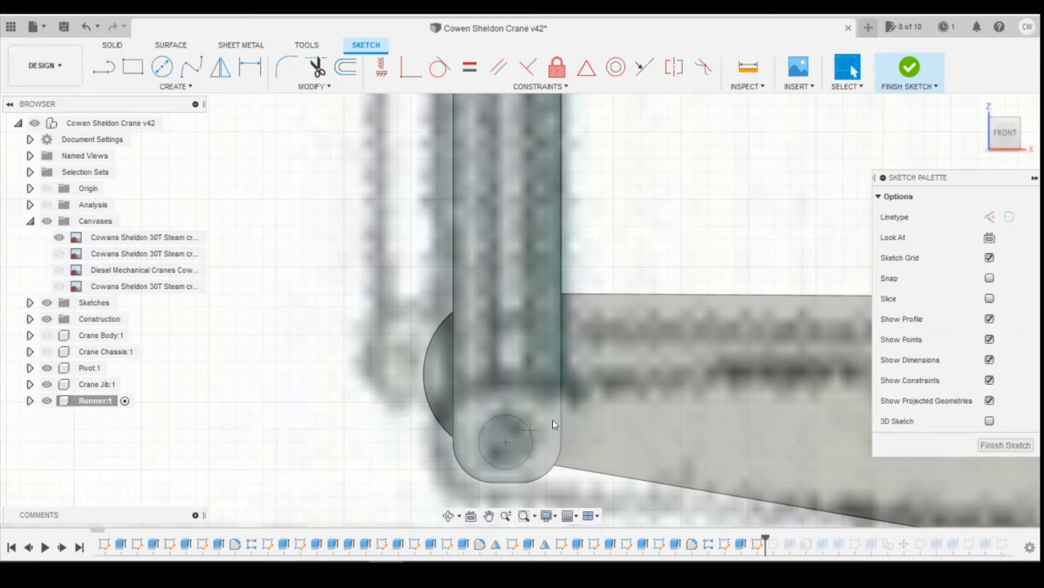
Start another centre-diameter circle for the link's upper end and hide the visible Cowans Sheldon reference canvas
{"action": "scroll", "coordinate": [553, 419], "scroll_direction": "down", "scroll_amount": 4}
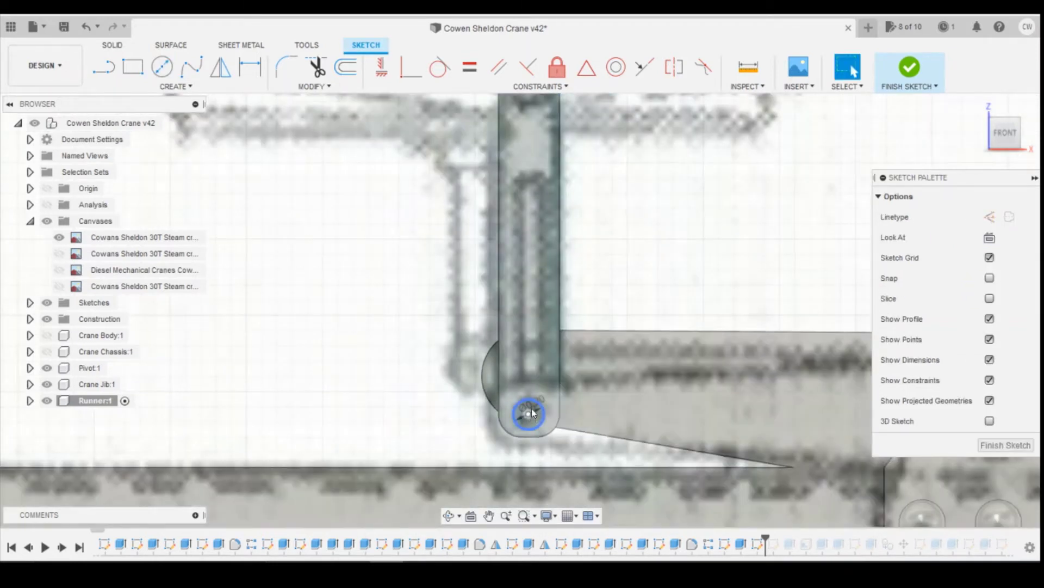
{"action": "scroll", "coordinate": [591, 381], "scroll_direction": "down", "scroll_amount": 3}
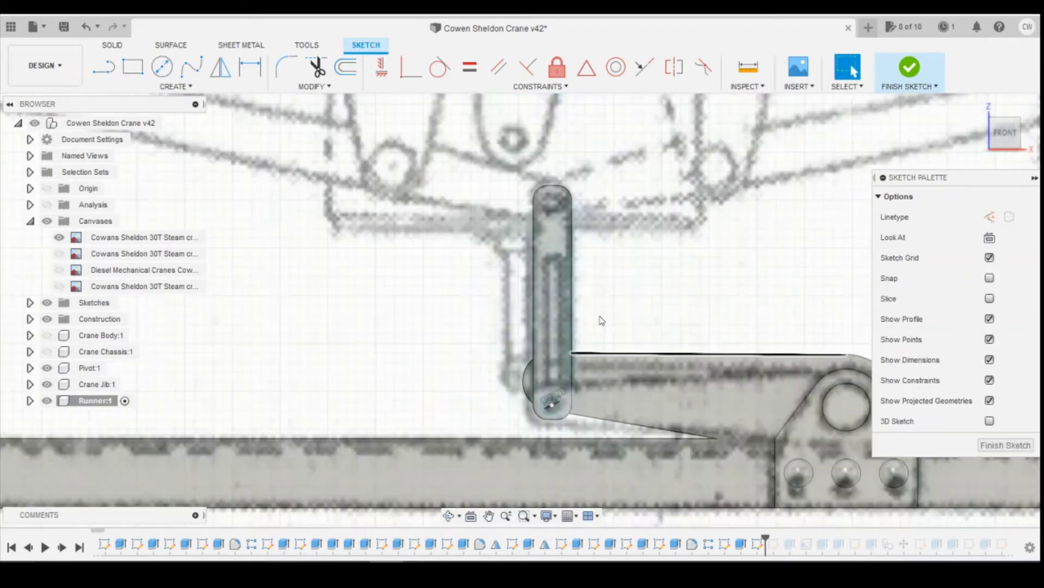
{"action": "left_click", "coordinate": [162, 67]}
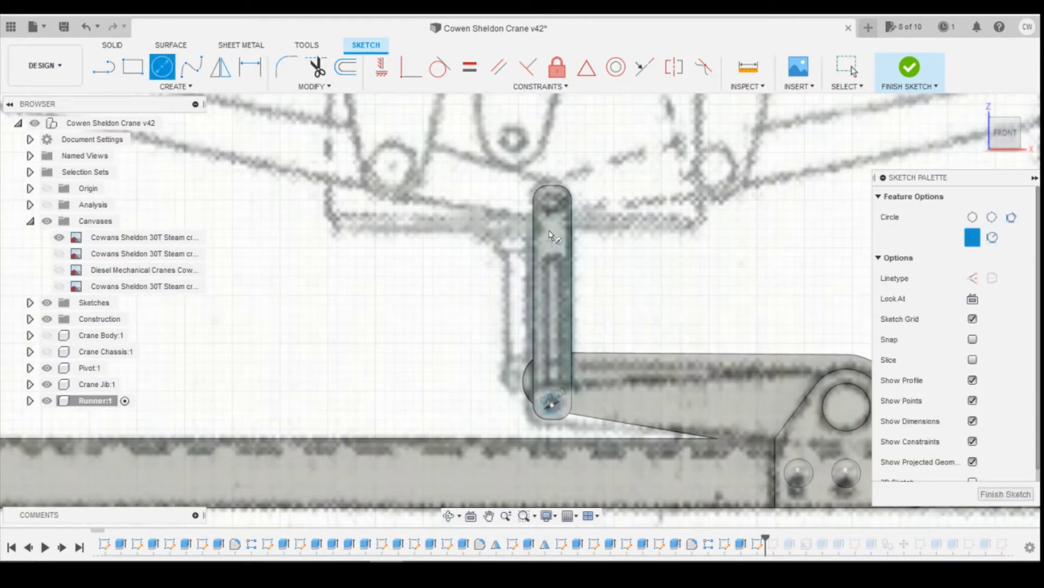
{"action": "scroll", "coordinate": [552, 209], "scroll_direction": "up", "scroll_amount": 3}
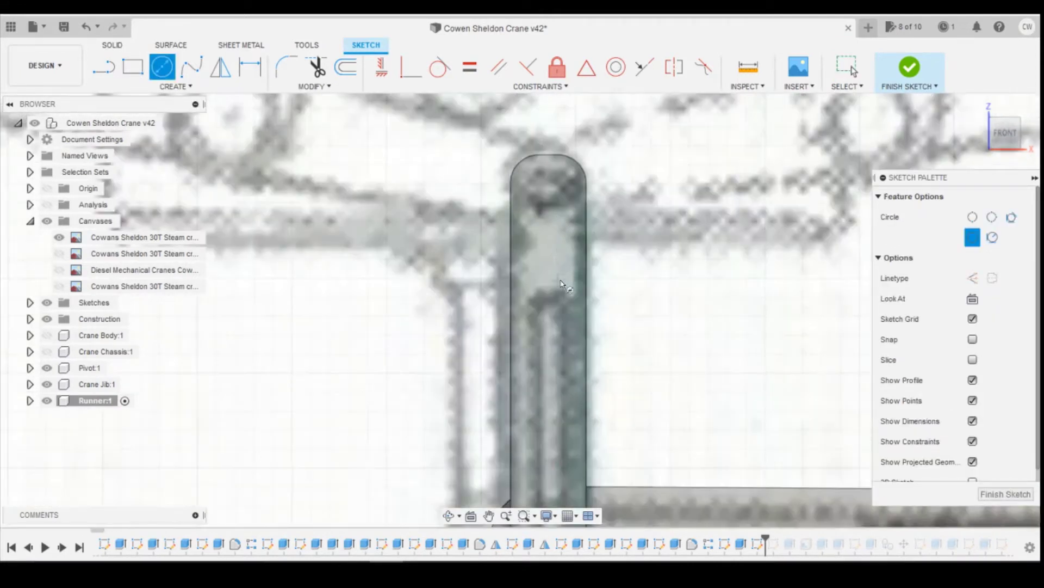
{"action": "scroll", "coordinate": [551, 244], "scroll_direction": "up", "scroll_amount": 2}
{"action": "scroll", "coordinate": [565, 319], "scroll_direction": "down", "scroll_amount": 3}
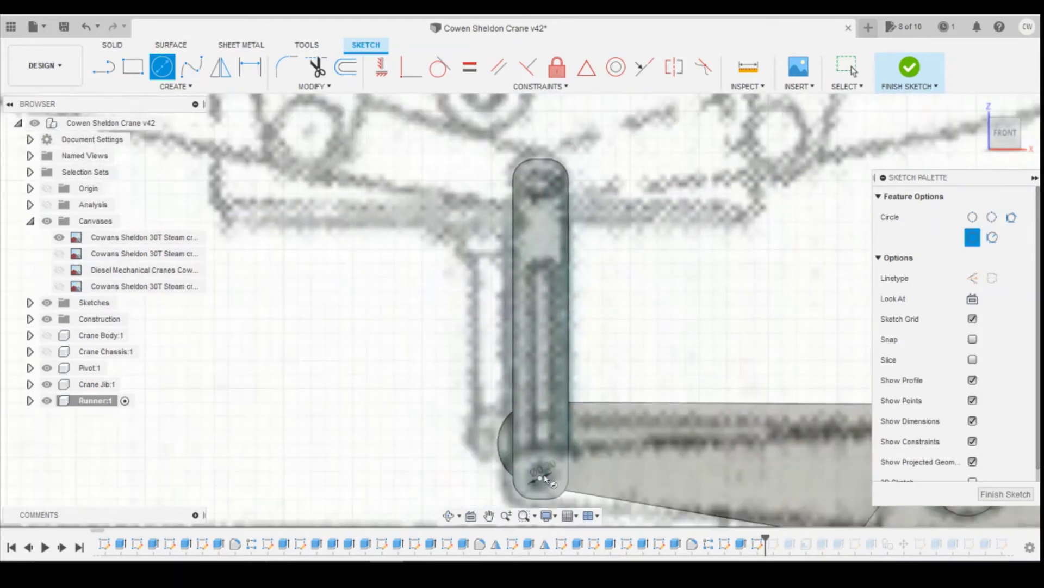
{"action": "scroll", "coordinate": [538, 475], "scroll_direction": "up", "scroll_amount": 2}
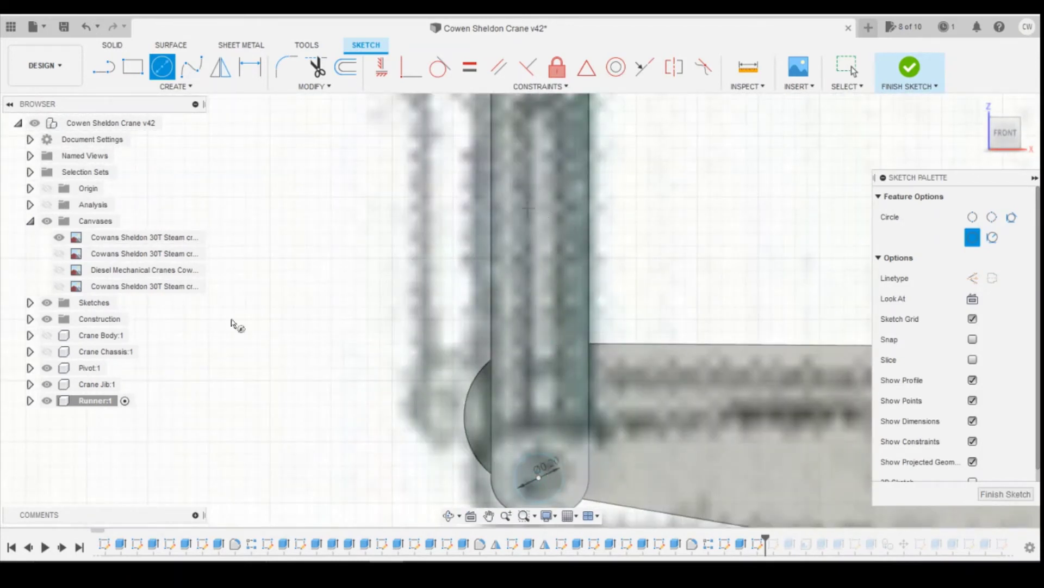
{"action": "left_click", "coordinate": [61, 238]}
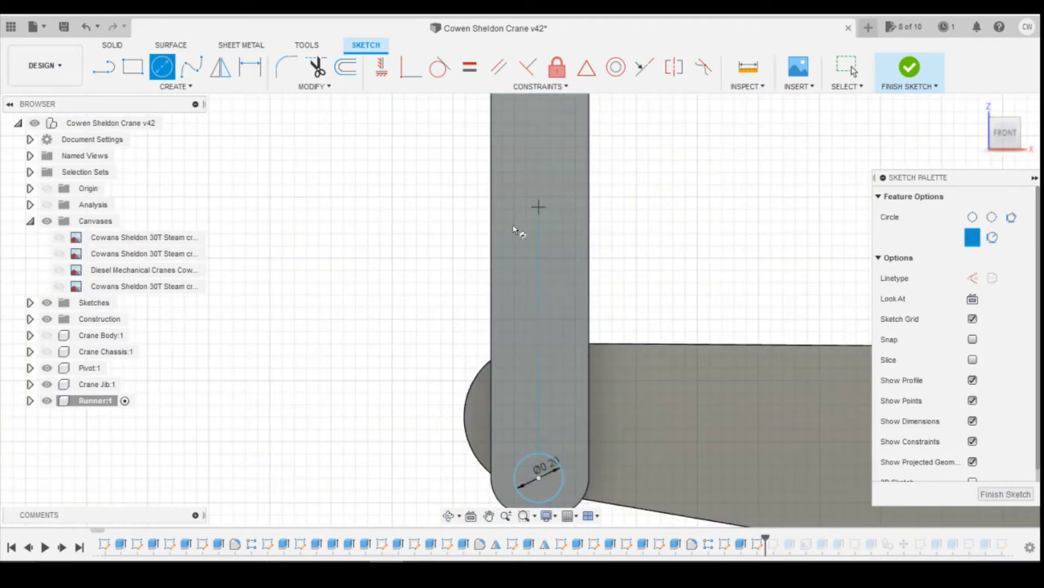
Sketch a 0.2 mm diameter circle in the link's upper rounded end, vertically aligned with the lower circle
{"action": "scroll", "coordinate": [539, 163], "scroll_direction": "down", "scroll_amount": 5}
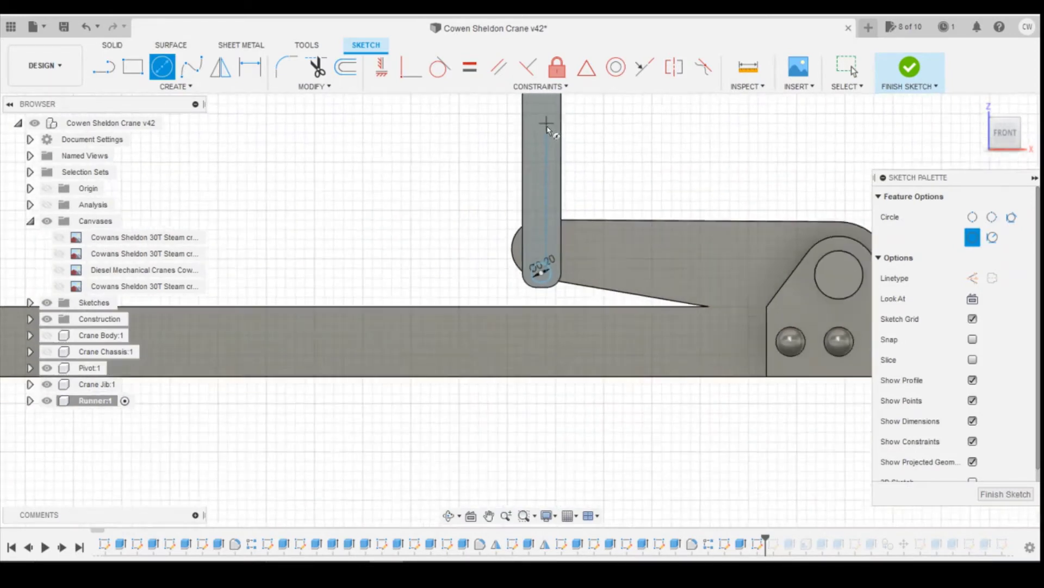
{"action": "scroll", "coordinate": [563, 299], "scroll_direction": "down", "scroll_amount": 3}
{"action": "scroll", "coordinate": [560, 174], "scroll_direction": "up", "scroll_amount": 4}
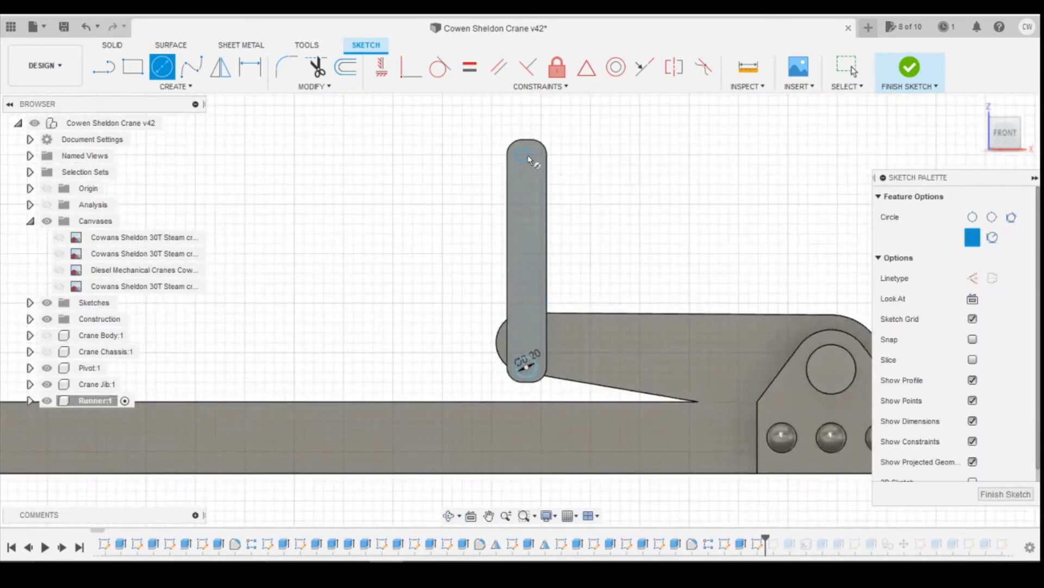
{"action": "scroll", "coordinate": [529, 159], "scroll_direction": "up", "scroll_amount": 3}
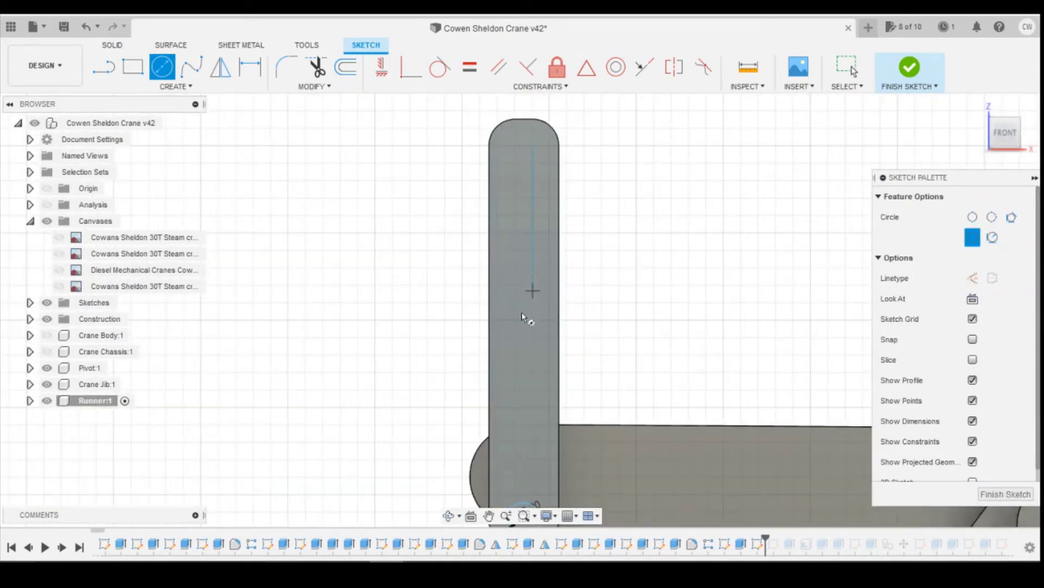
{"action": "scroll", "coordinate": [523, 327], "scroll_direction": "down", "scroll_amount": 1}
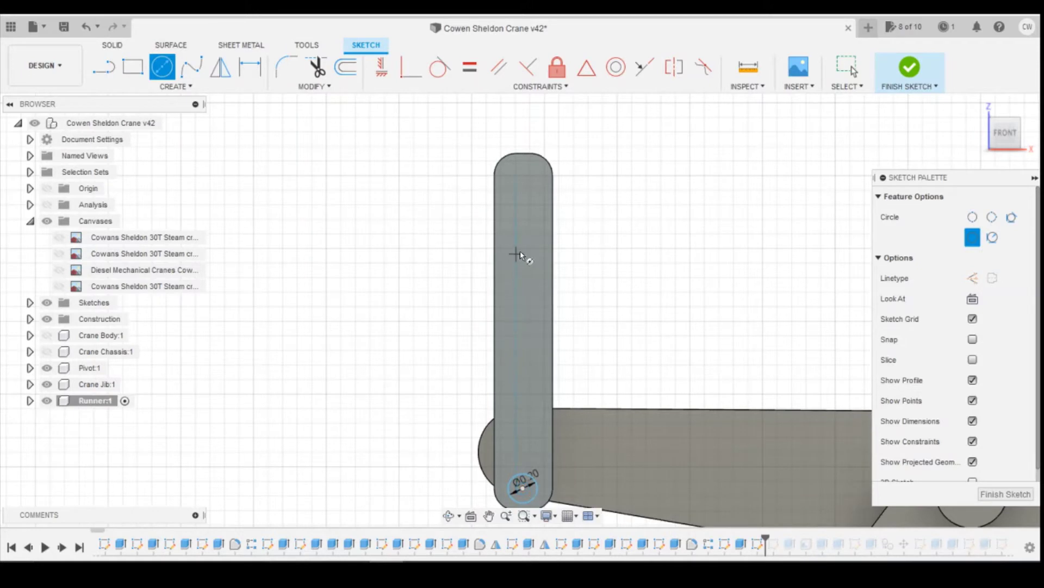
{"action": "left_click", "coordinate": [523, 184]}
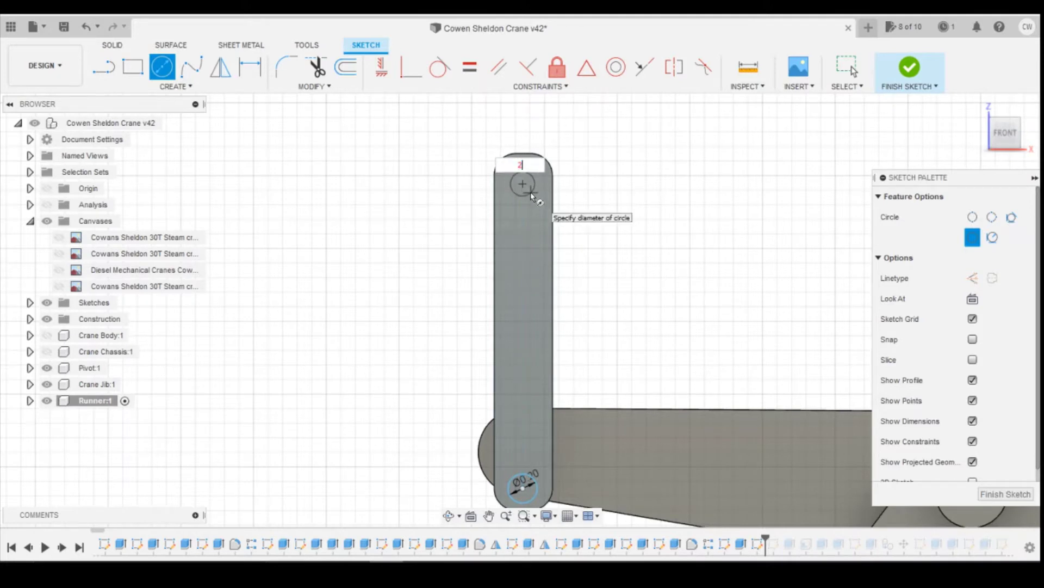
{"action": "type", "text": "200.2"}
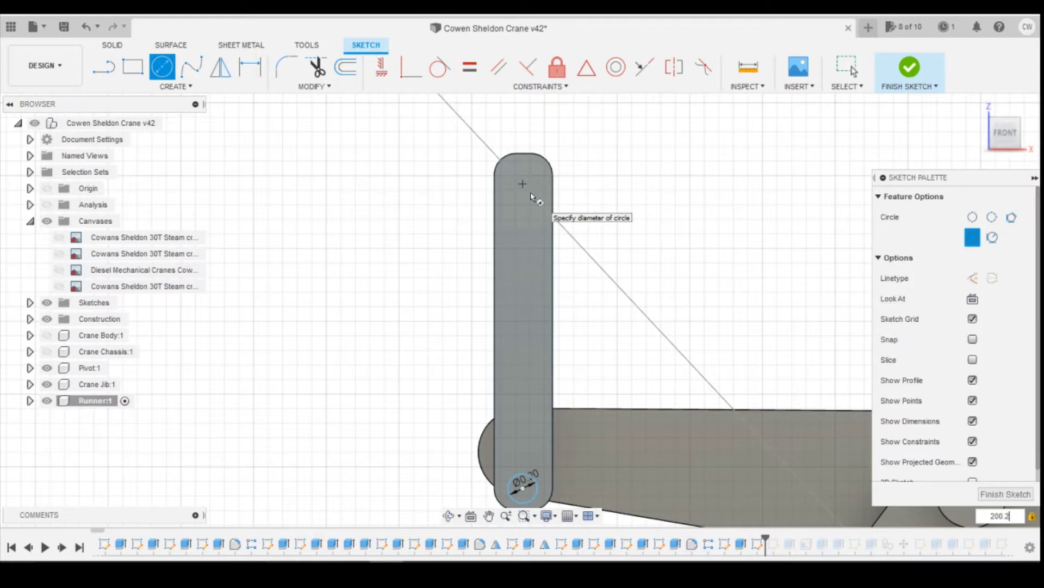
{"action": "scroll", "coordinate": [531, 191], "scroll_direction": "down", "scroll_amount": 4}
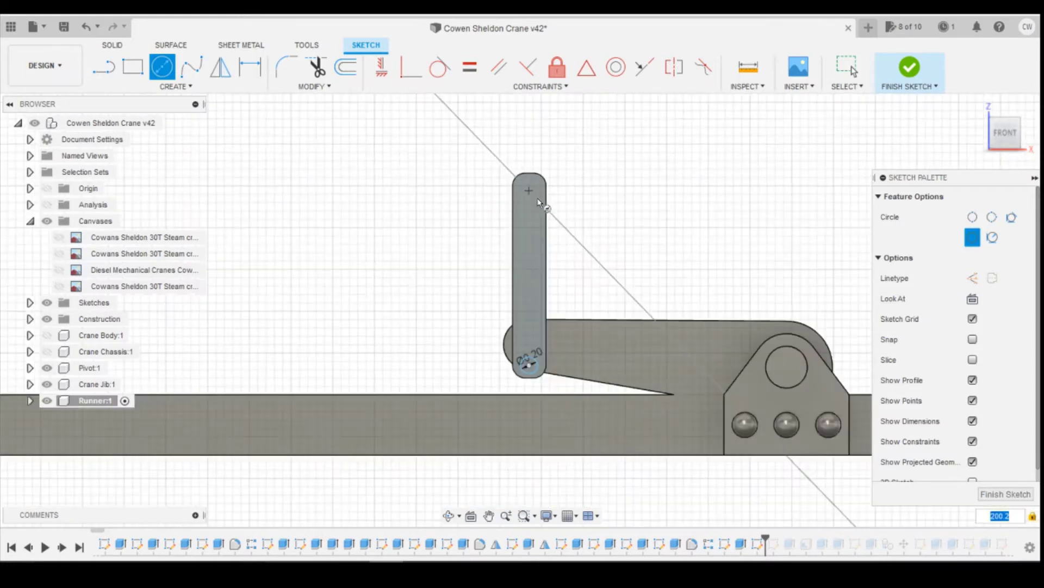
{"action": "scroll", "coordinate": [537, 204], "scroll_direction": "down", "scroll_amount": 3}
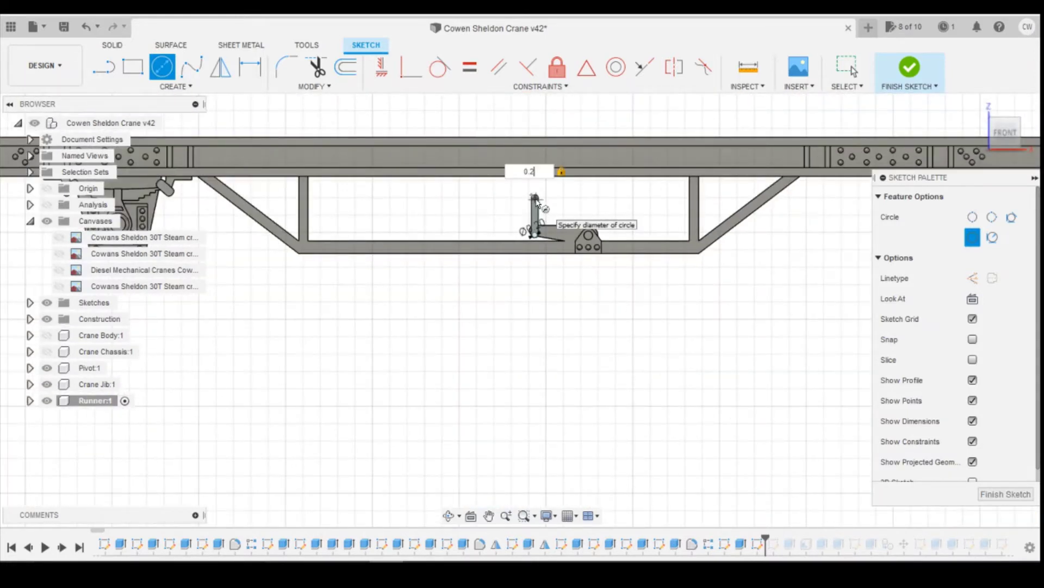
{"action": "key", "text": "Return"}
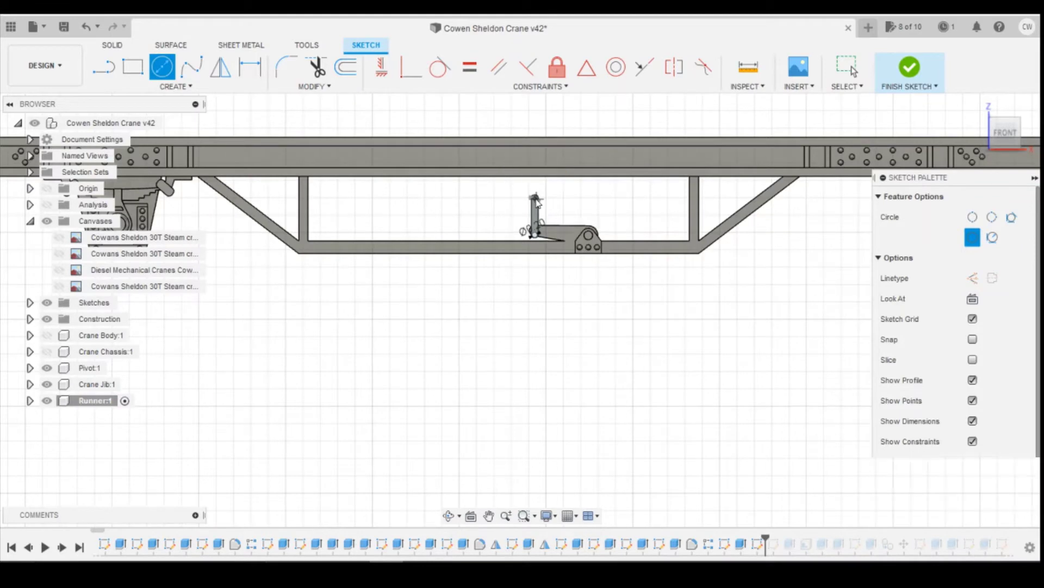
{"action": "key", "text": "Escape"}
{"action": "scroll", "coordinate": [535, 199], "scroll_direction": "up", "scroll_amount": 5}
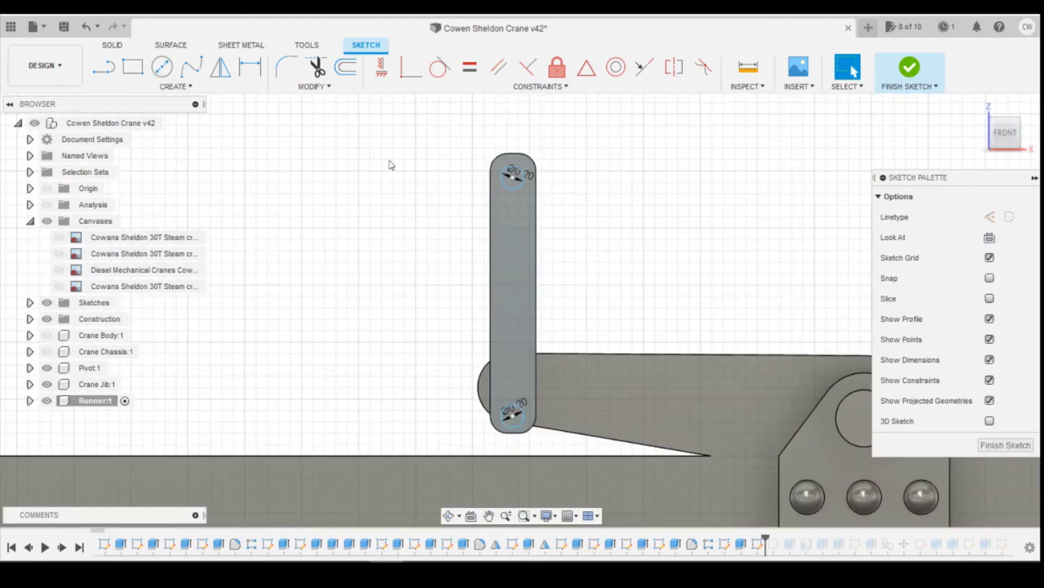
Show the reference canvas again and dimension the vertical distance from the lower circle's centre to the link's bottom edge
{"action": "left_click", "coordinate": [59, 237]}
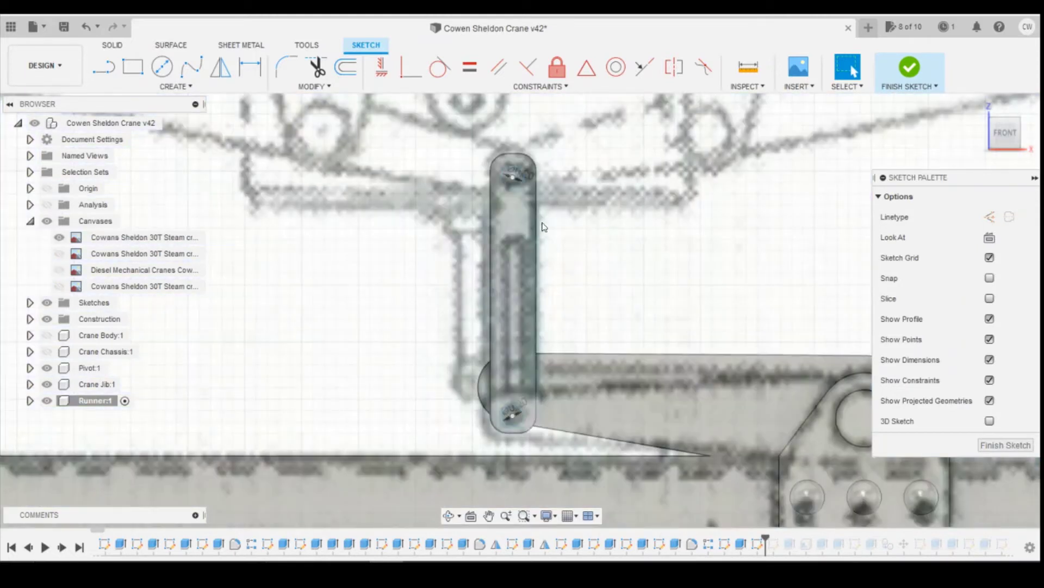
{"action": "key", "text": "d"}
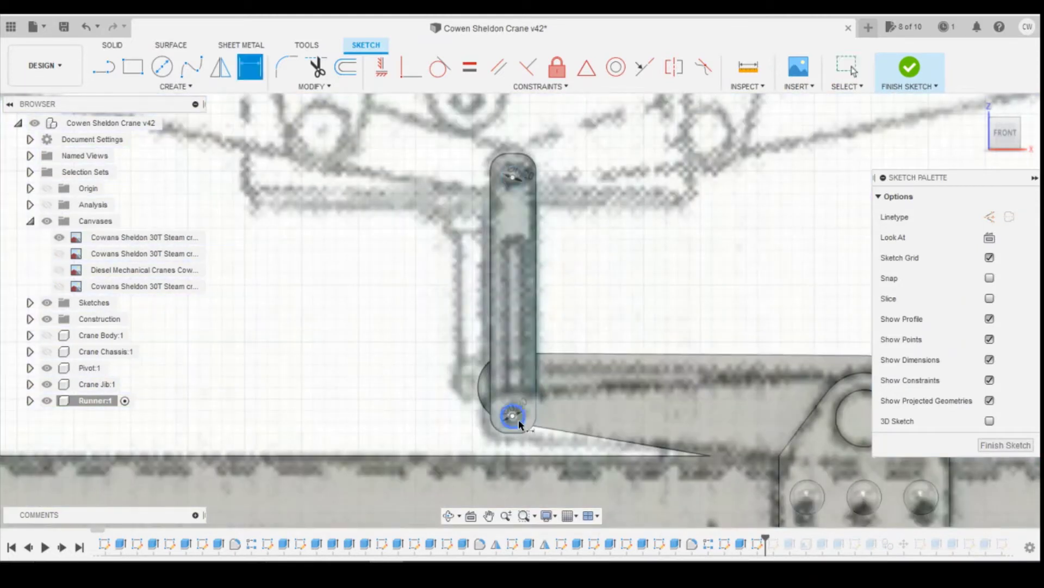
{"action": "left_click", "coordinate": [512, 415]}
{"action": "left_click", "coordinate": [518, 433]}
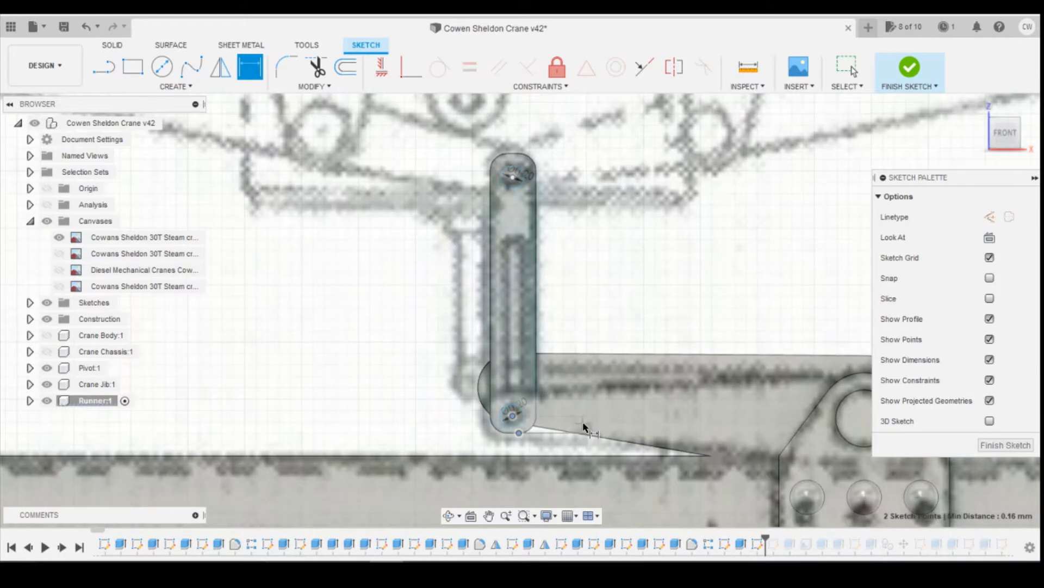
{"action": "left_click", "coordinate": [583, 427]}
{"action": "key", "text": "Return"}
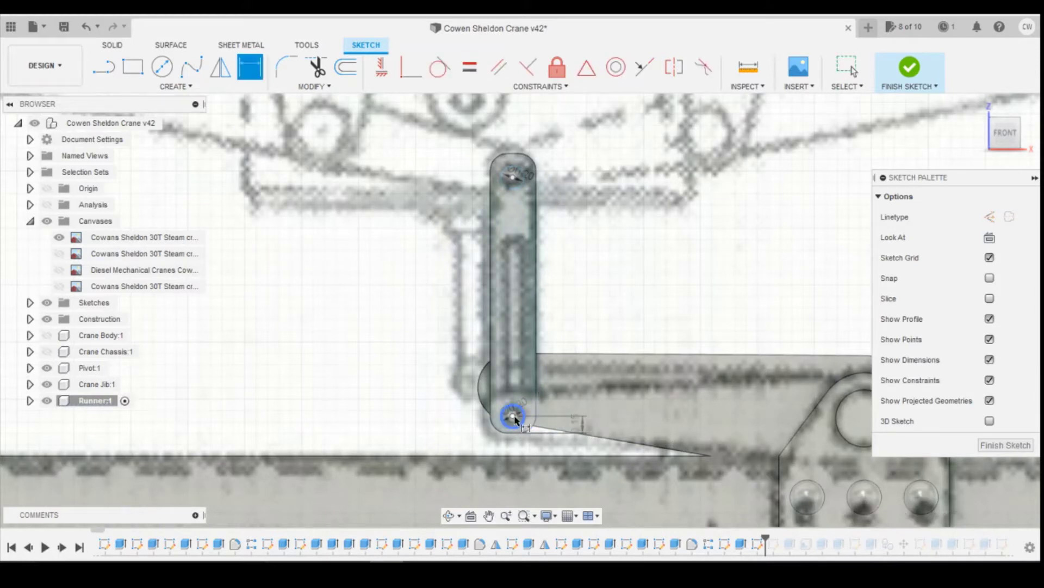
Dimension the vertical distance between the centres of the link's lower and upper circles
{"action": "left_click", "coordinate": [513, 417]}
{"action": "left_click", "coordinate": [513, 177]}
{"action": "left_click", "coordinate": [620, 194]}
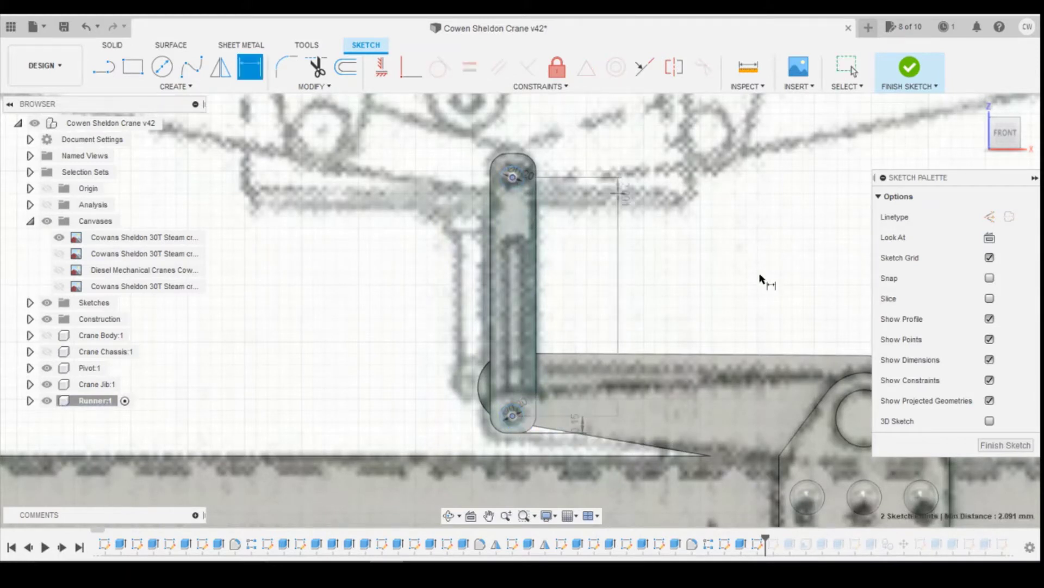
{"action": "key", "text": "Return"}
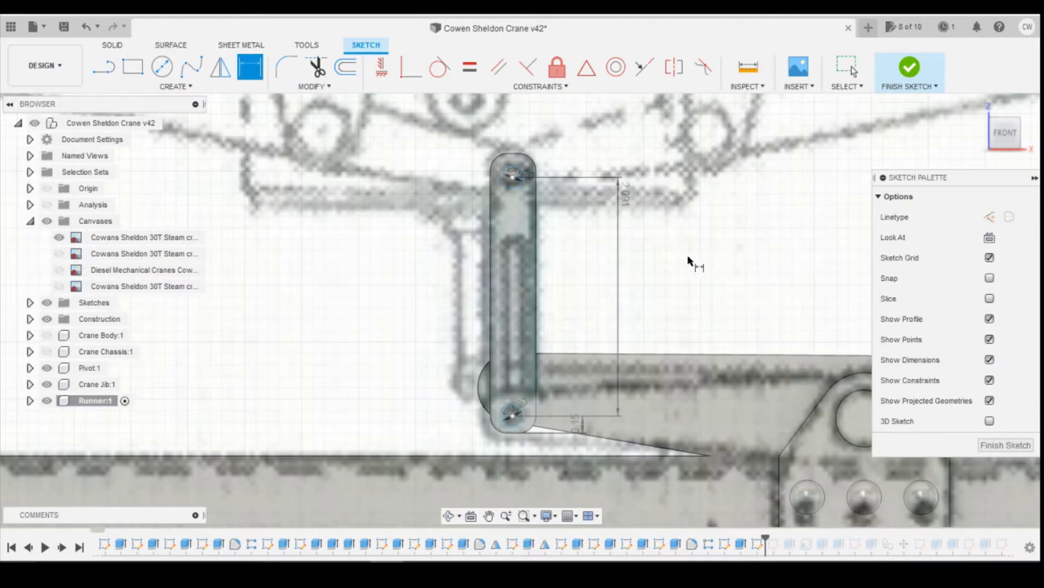
Extrude the two small circle profiles at the upper and lower ends of the vertical link
{"action": "scroll", "coordinate": [673, 259], "scroll_direction": "up", "scroll_amount": 2}
{"action": "scroll", "coordinate": [610, 256], "scroll_direction": "down", "scroll_amount": 2}
{"action": "key", "text": "Escape"}
{"action": "scroll", "coordinate": [508, 180], "scroll_direction": "up", "scroll_amount": 3}
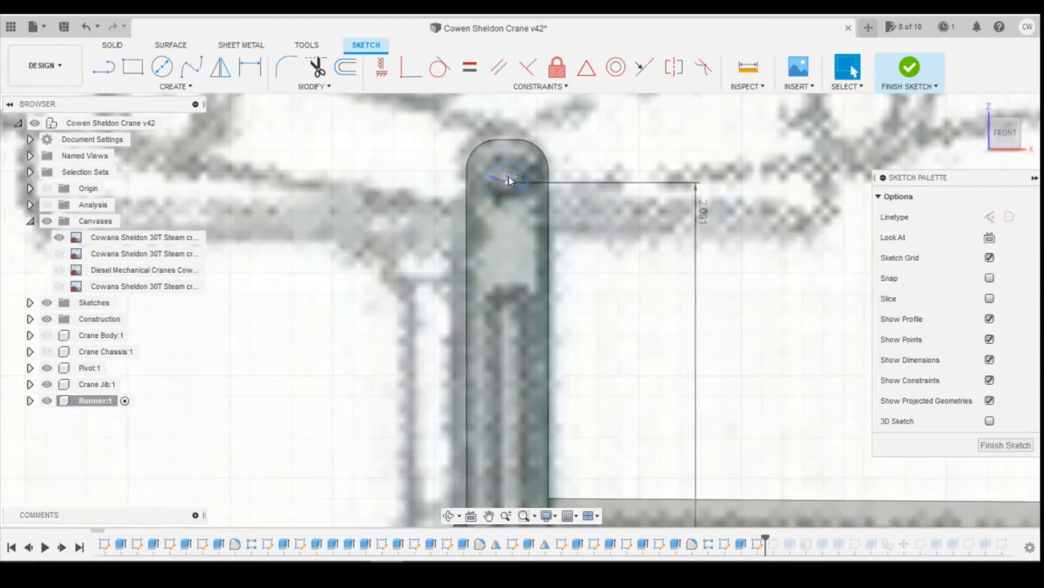
{"action": "left_click", "coordinate": [504, 172]}
{"action": "scroll", "coordinate": [630, 174], "scroll_direction": "down", "scroll_amount": 4}
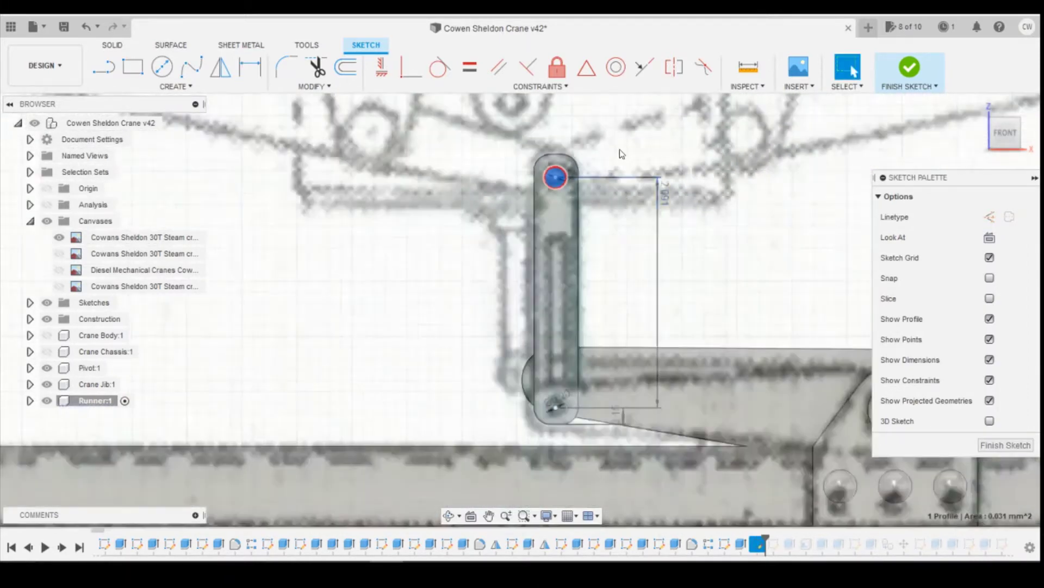
{"action": "scroll", "coordinate": [575, 348], "scroll_direction": "up", "scroll_amount": 3}
{"action": "left_click", "coordinate": [596, 265], "text": "shift"}
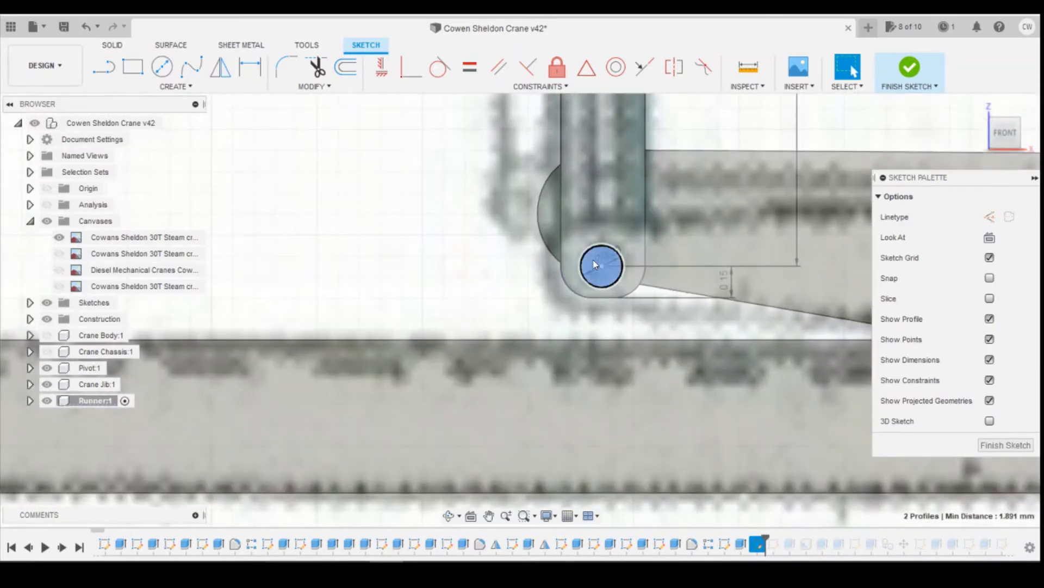
{"action": "right_click", "coordinate": [595, 265]}
{"action": "left_click", "coordinate": [574, 318]}
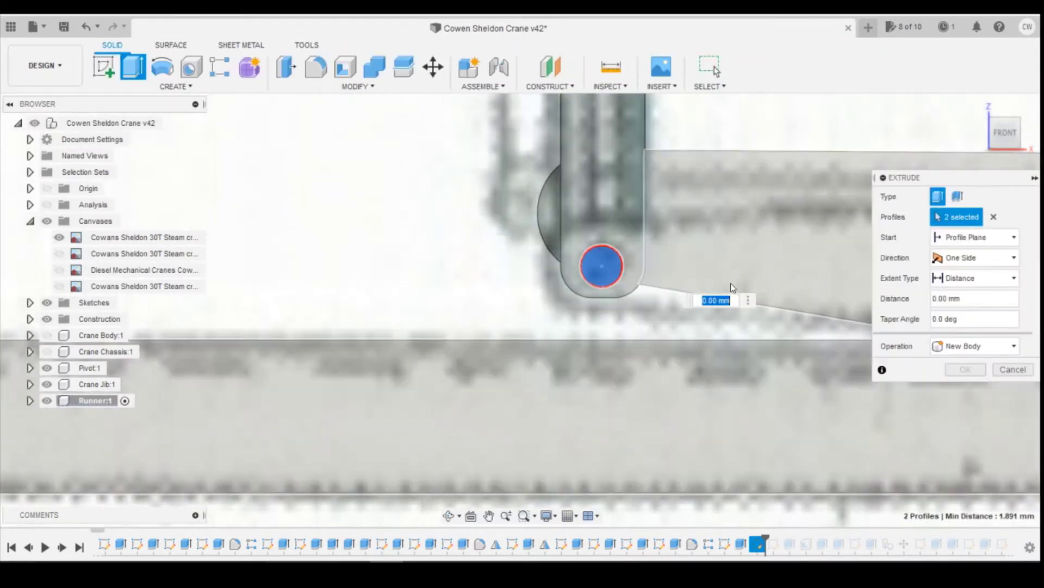
{"action": "key", "text": "Escape"}
Examine the vertical link and crank assembly on the underframe from angled views, ending in the front view
{"action": "scroll", "coordinate": [664, 284], "scroll_direction": "down", "scroll_amount": 4}
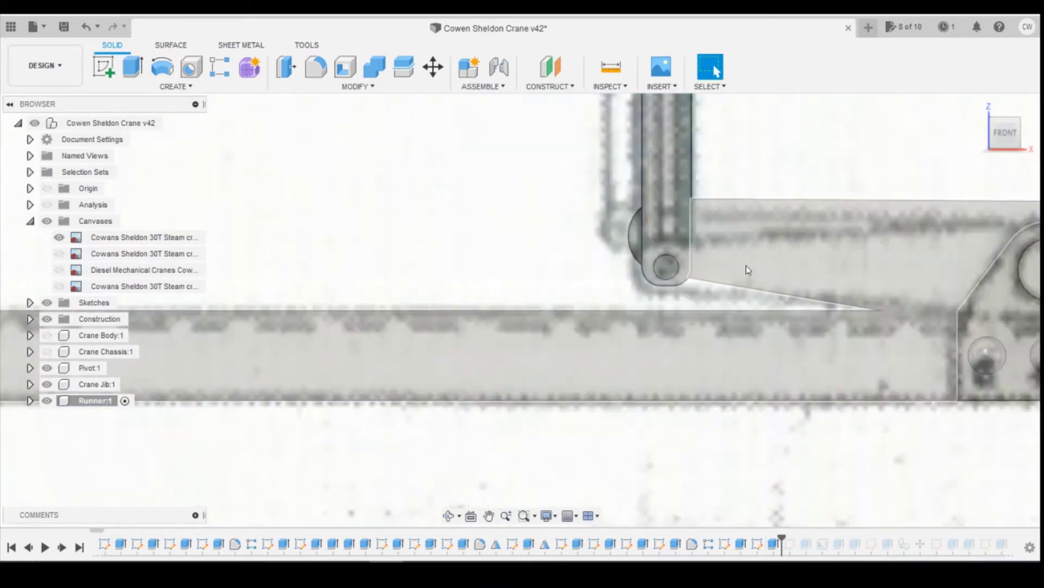
{"action": "scroll", "coordinate": [664, 284], "scroll_direction": "down", "scroll_amount": 3}
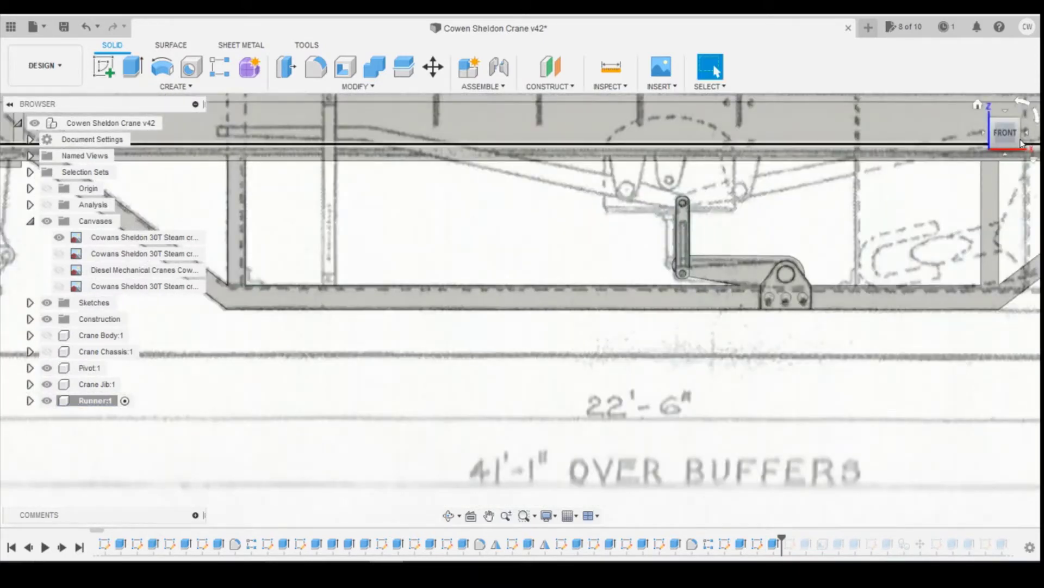
{"action": "left_click_drag", "start_coordinate": [997, 133], "coordinate": [1022, 131]}
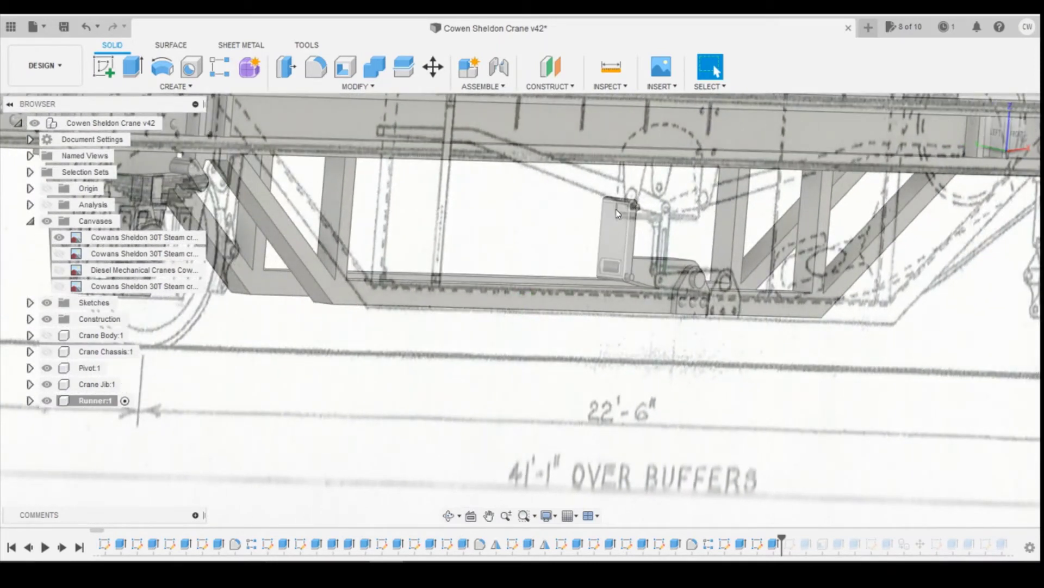
{"action": "left_click", "coordinate": [625, 260]}
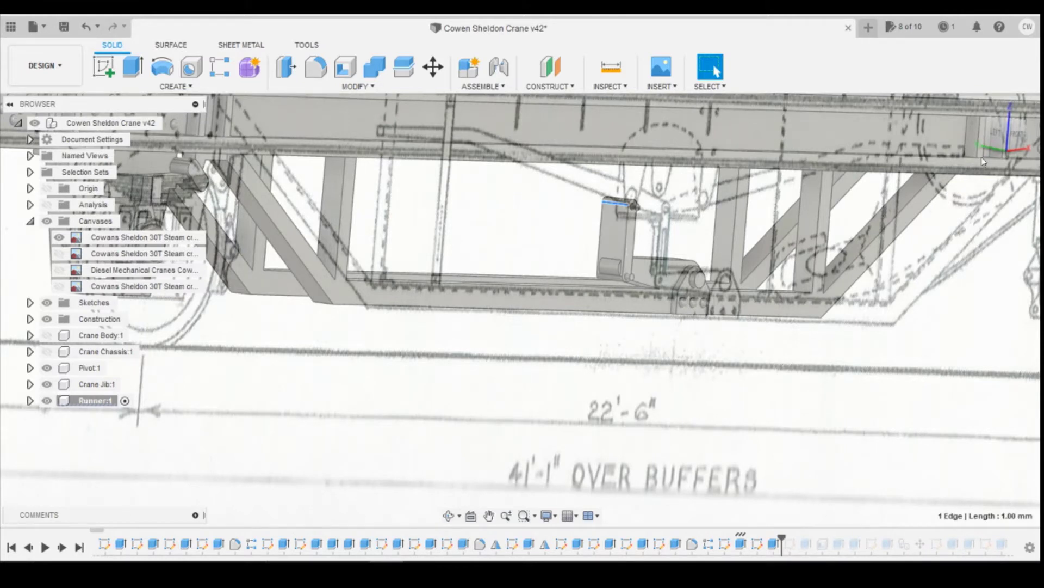
{"action": "left_click_drag", "start_coordinate": [1006, 137], "coordinate": [1033, 152]}
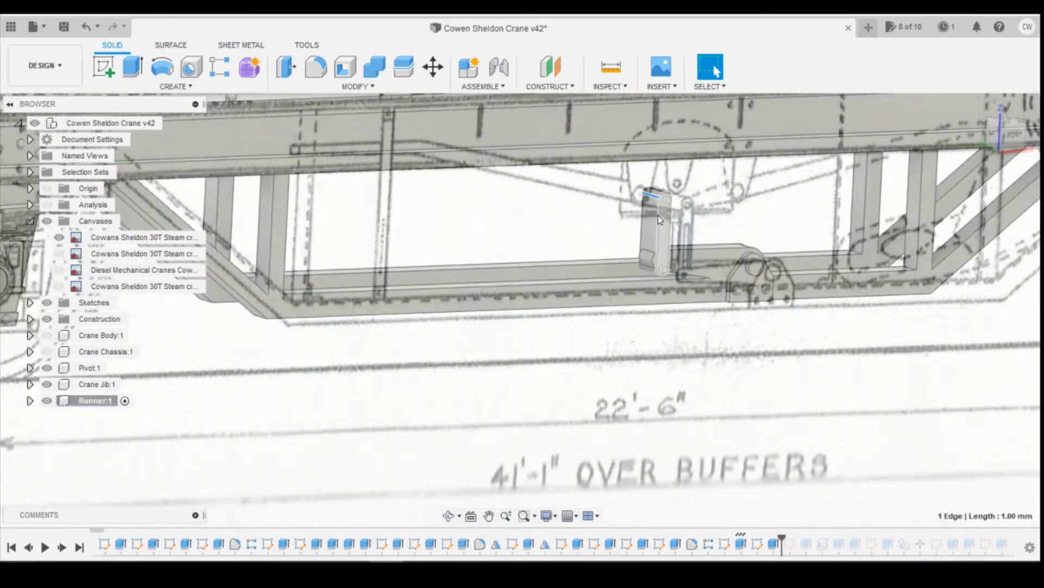
{"action": "left_click", "coordinate": [1010, 135]}
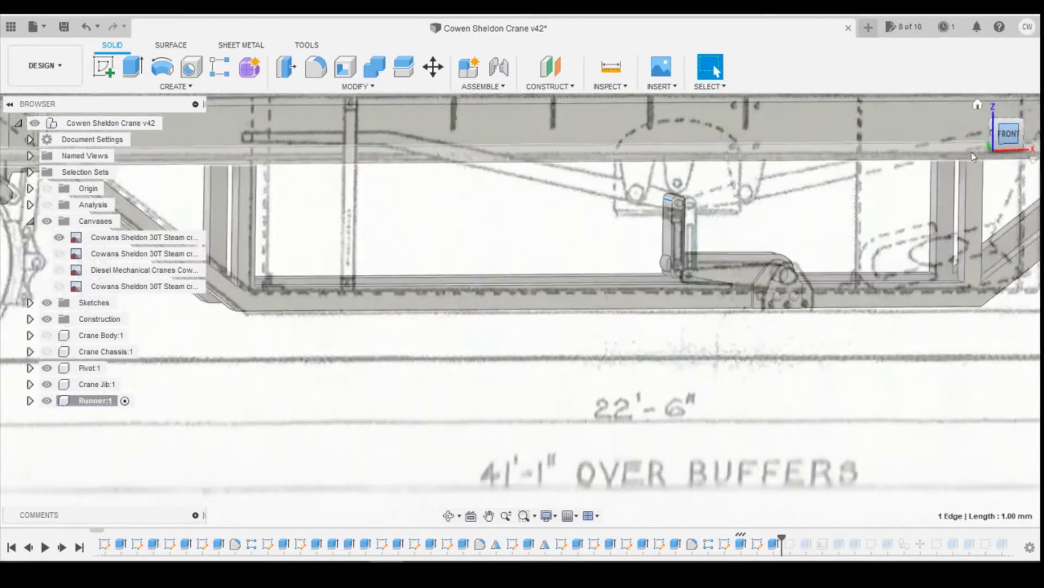
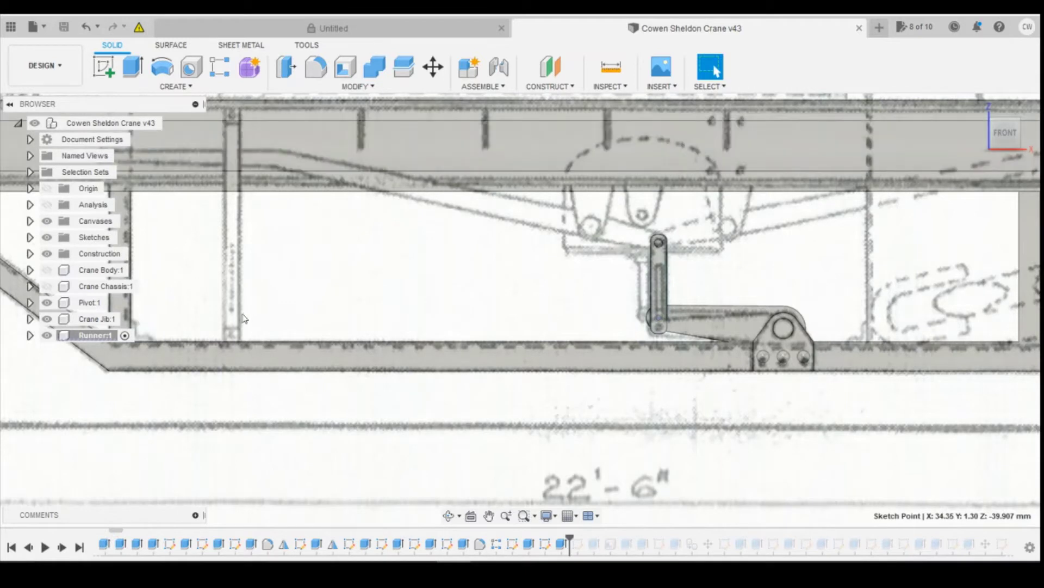
{"action": "scroll", "coordinate": [765, 272], "scroll_direction": "down", "scroll_amount": 1}
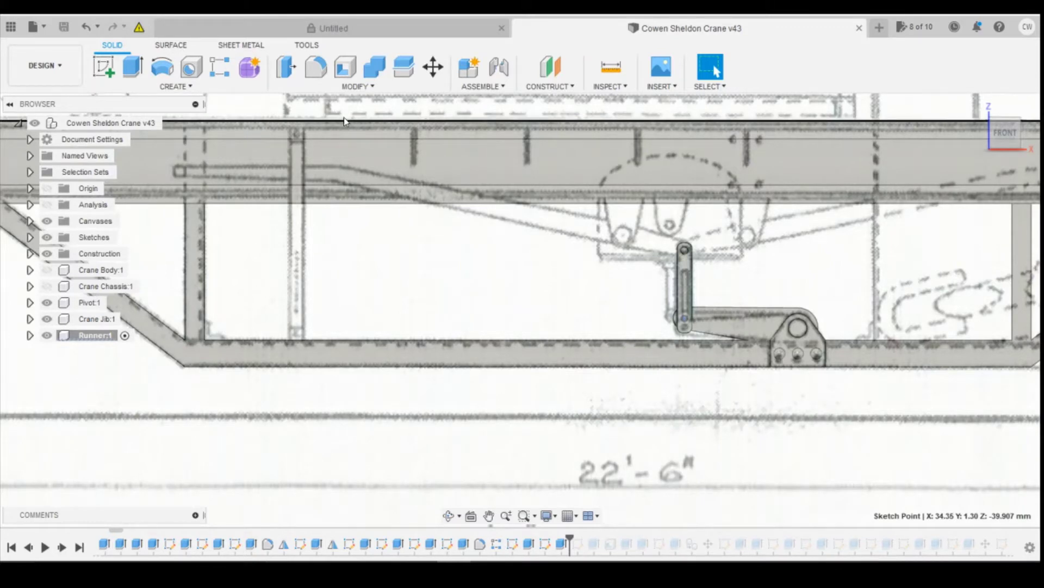
{"action": "scroll", "coordinate": [314, 181], "scroll_direction": "up", "scroll_amount": 3}
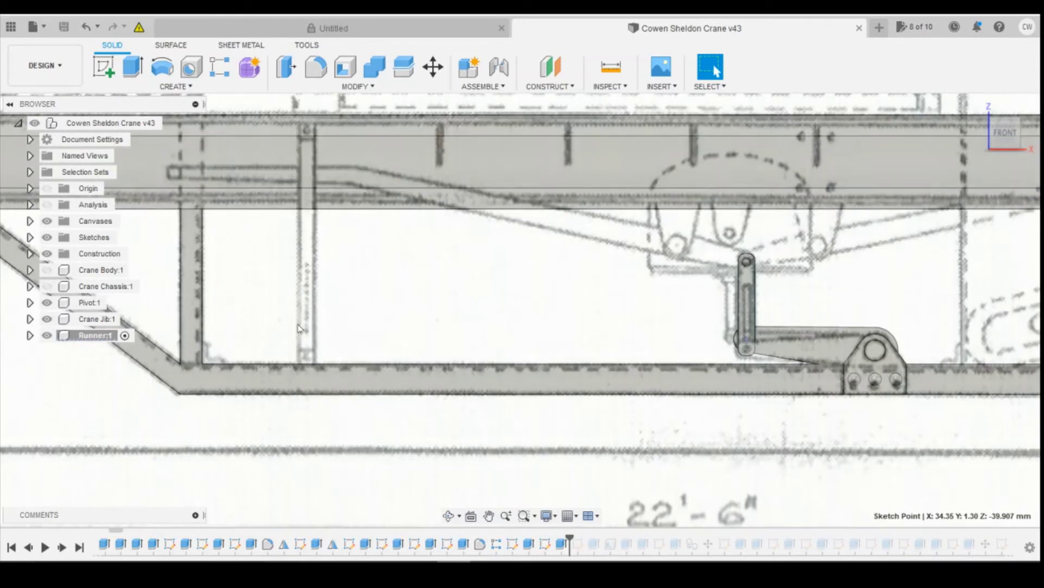
{"action": "left_click", "coordinate": [100, 71]}
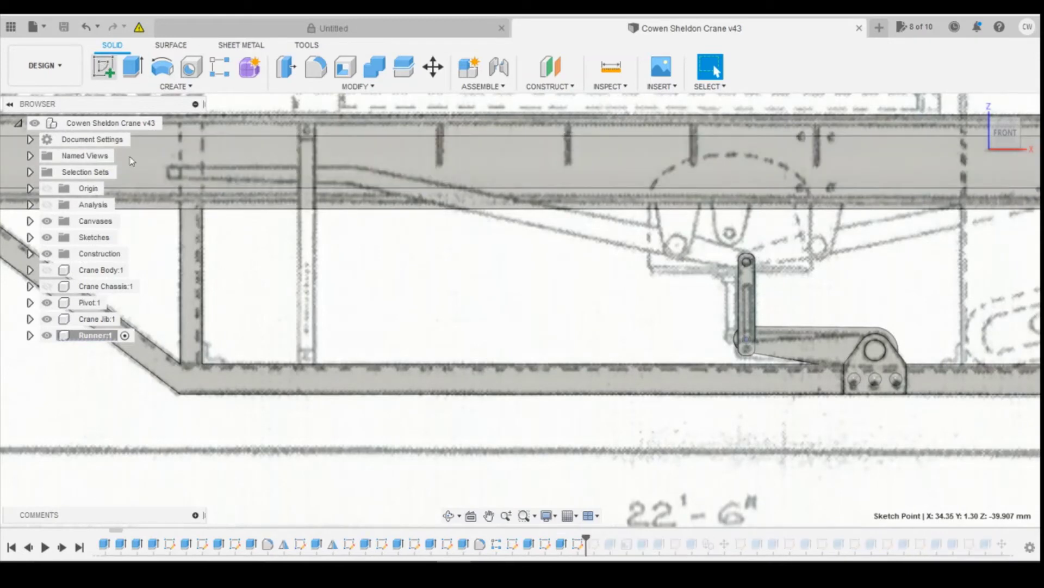
{"action": "left_click", "coordinate": [360, 201]}
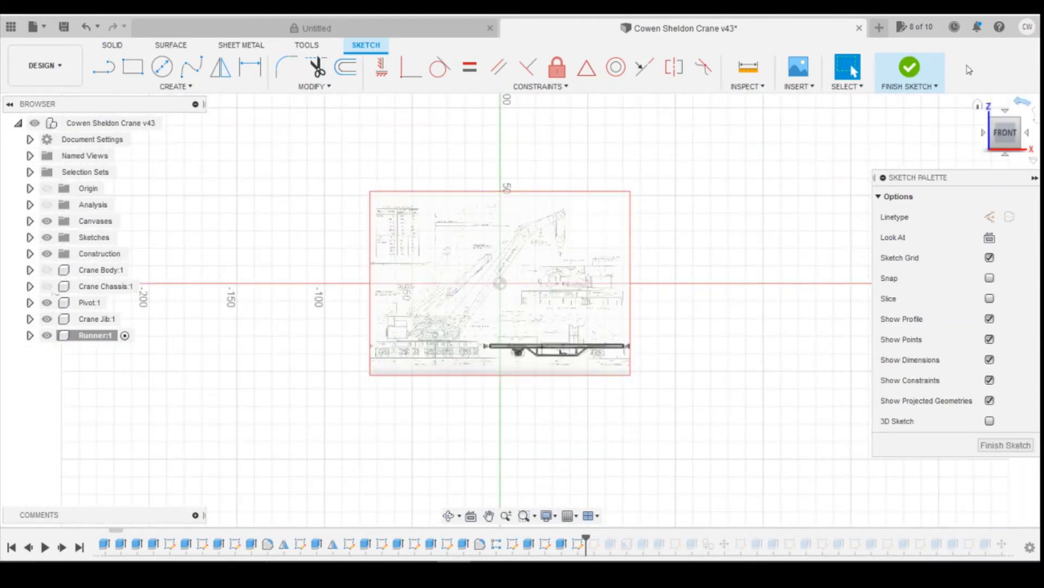
{"action": "left_click", "coordinate": [910, 68]}
{"action": "right_click", "coordinate": [578, 544]}
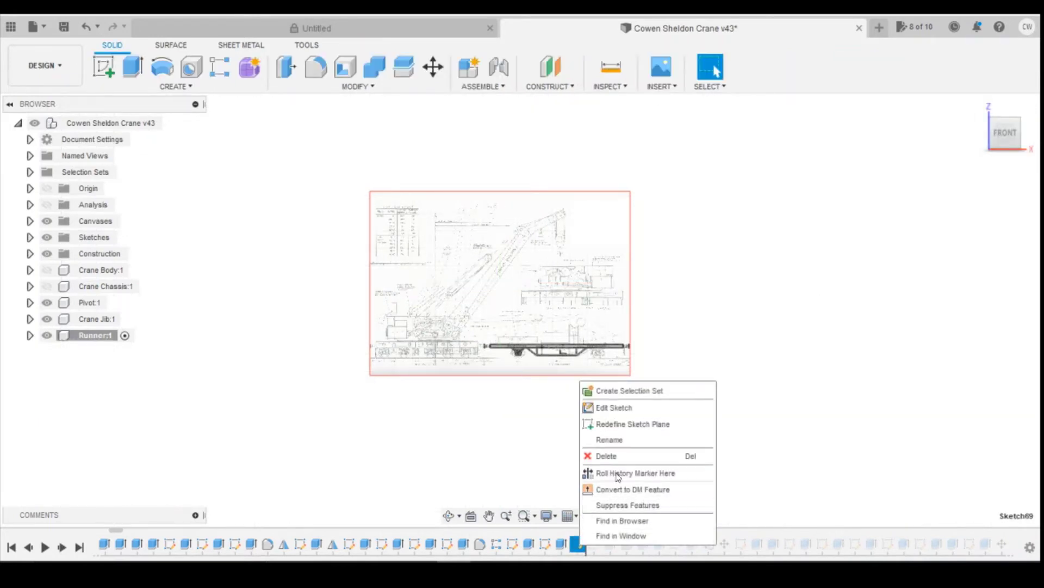
{"action": "left_click", "coordinate": [619, 456]}
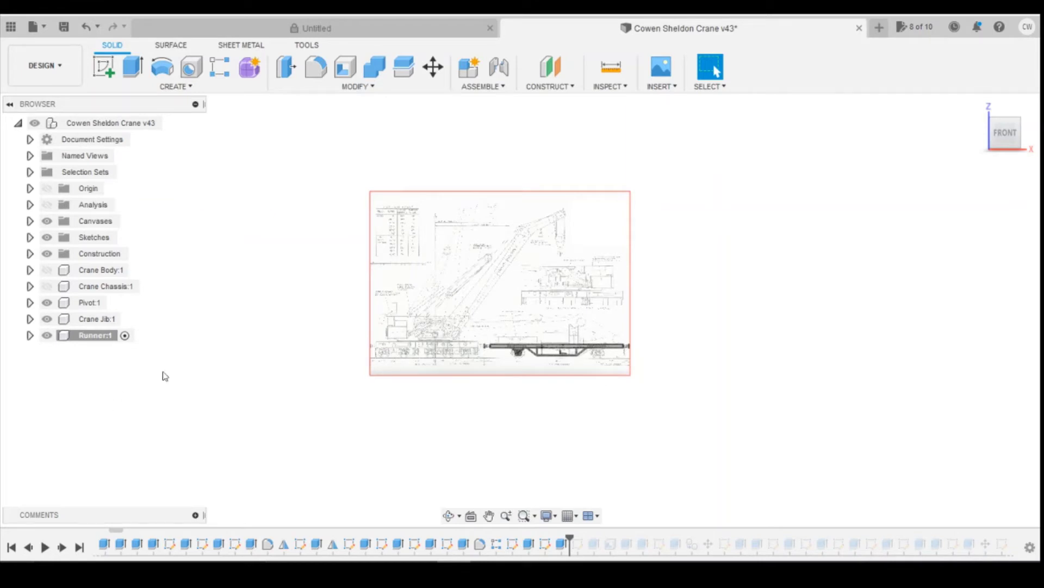
Start a sketch on the chassis side beam's lower front face, hiding the reference canvas while picking it, and activate the 2-point rectangle
{"action": "left_click", "coordinate": [30, 220]}
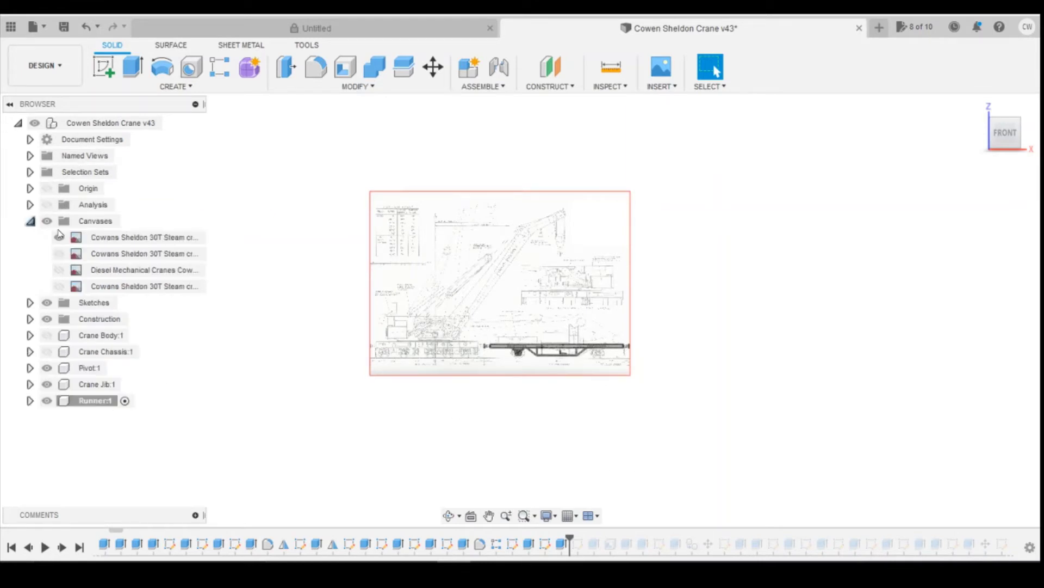
{"action": "left_click", "coordinate": [61, 239]}
{"action": "left_click", "coordinate": [59, 238]}
{"action": "scroll", "coordinate": [564, 397], "scroll_direction": "up", "scroll_amount": 5}
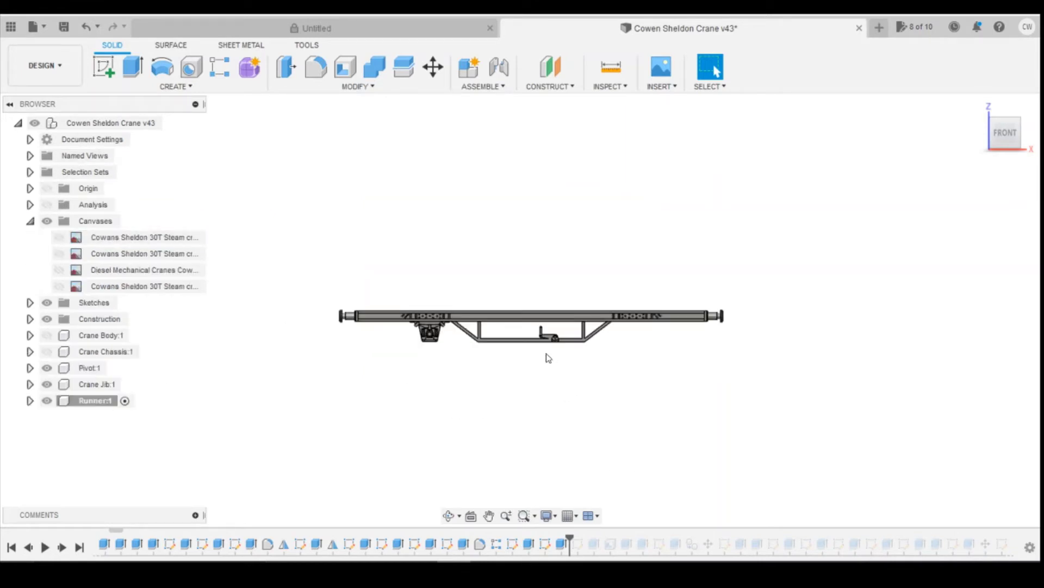
{"action": "left_click", "coordinate": [103, 67]}
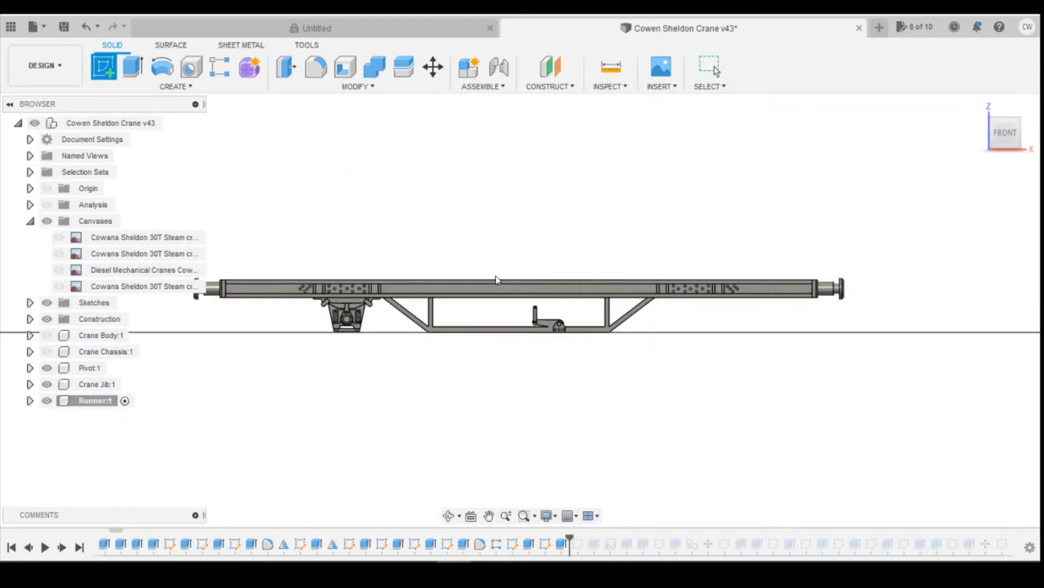
{"action": "scroll", "coordinate": [488, 282], "scroll_direction": "up", "scroll_amount": 5}
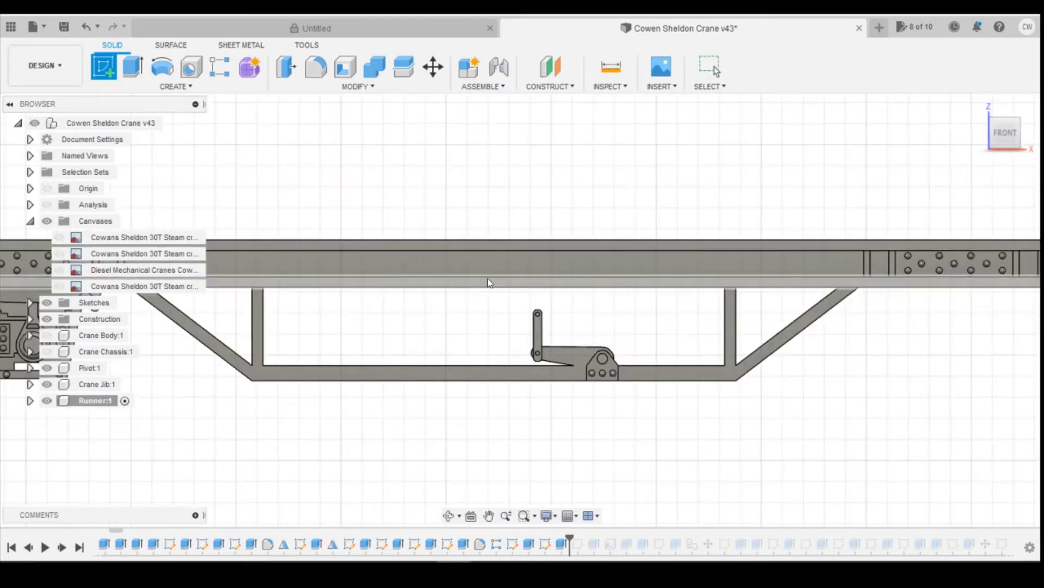
{"action": "left_click", "coordinate": [291, 282]}
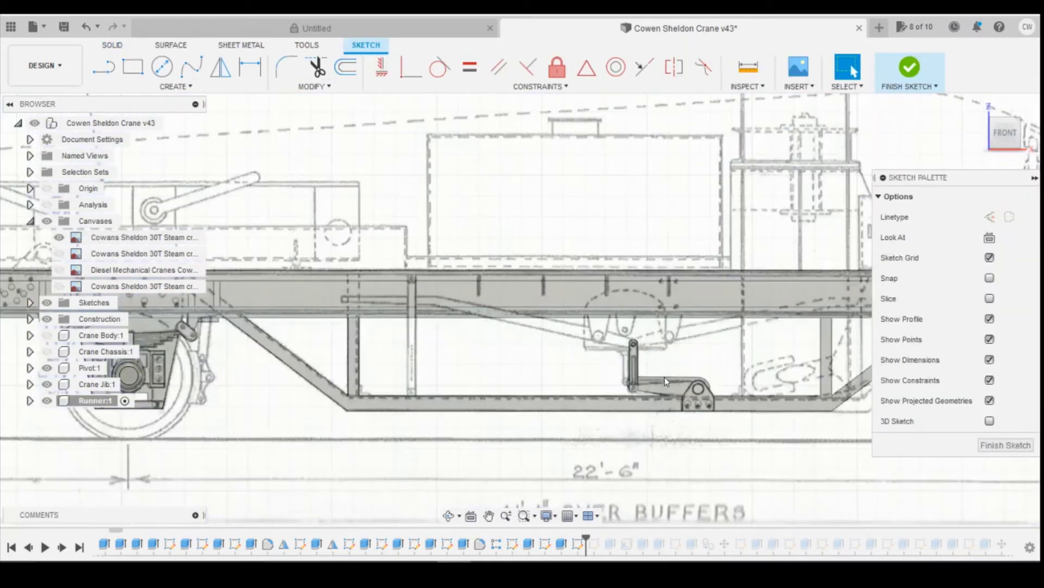
{"action": "scroll", "coordinate": [419, 308], "scroll_direction": "up", "scroll_amount": 3}
{"action": "left_click", "coordinate": [133, 67]}
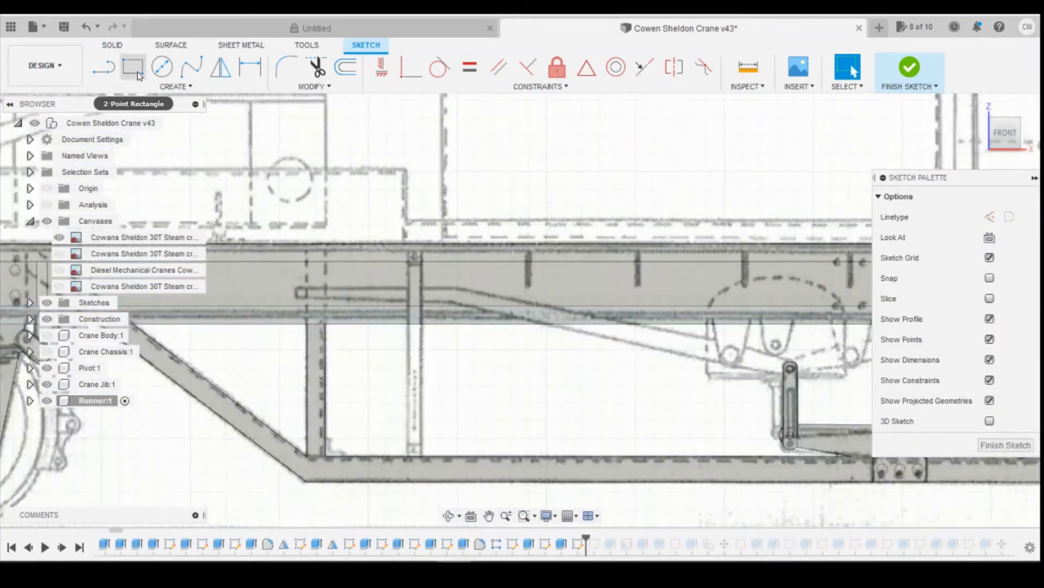
{"action": "scroll", "coordinate": [430, 446], "scroll_direction": "up", "scroll_amount": 2}
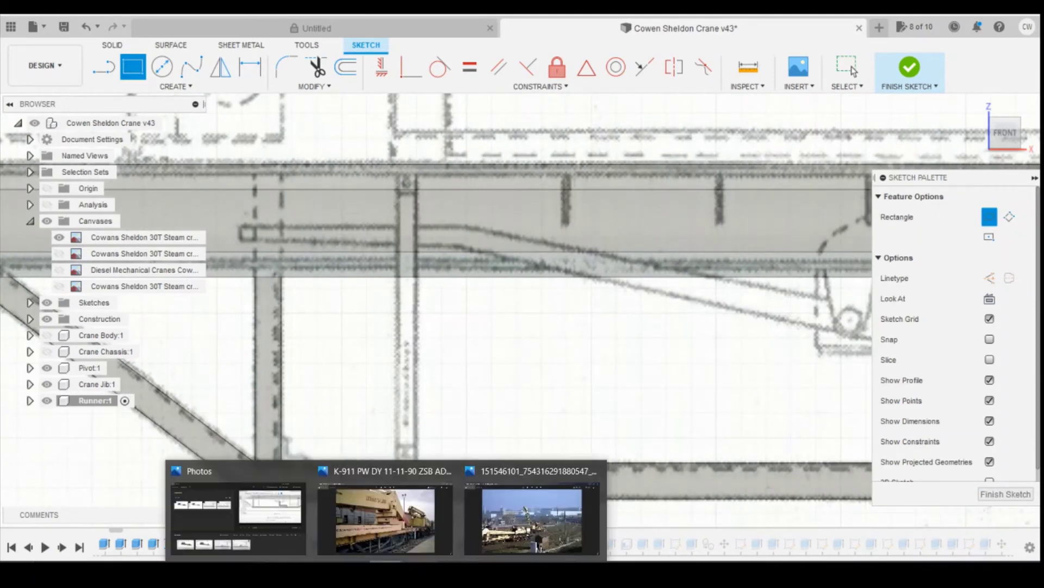
Switch to Photos to examine the underframe's vertical strap in the wagon reference photos, comparing it with the Fusion 360 drawing
{"action": "left_click", "coordinate": [386, 506]}
{"action": "scroll", "coordinate": [506, 427], "scroll_direction": "up", "scroll_amount": 1}
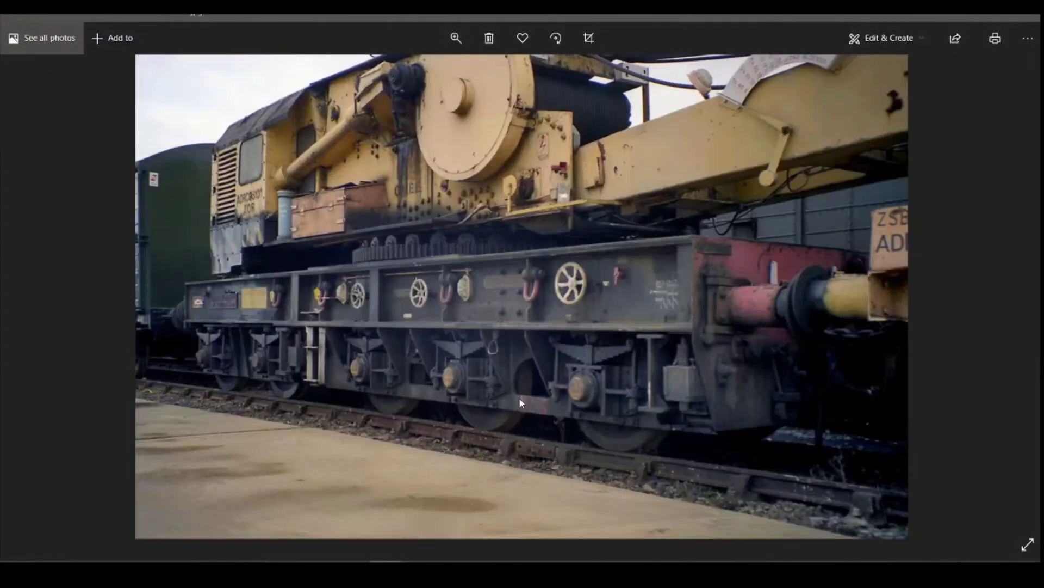
{"action": "scroll", "coordinate": [518, 401], "scroll_direction": "down", "scroll_amount": 1}
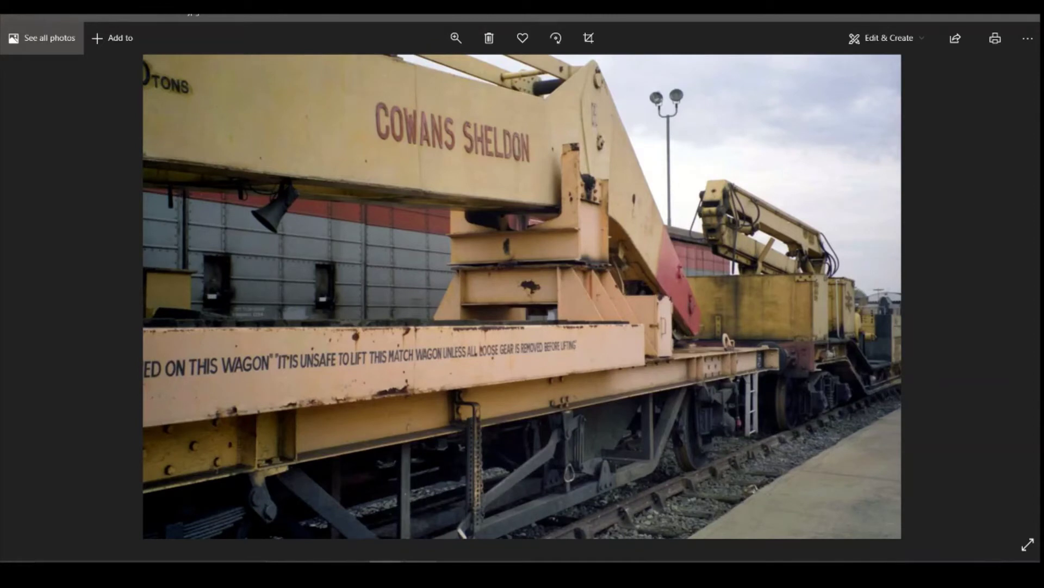
{"action": "mouse_move", "coordinate": [481, 549]}
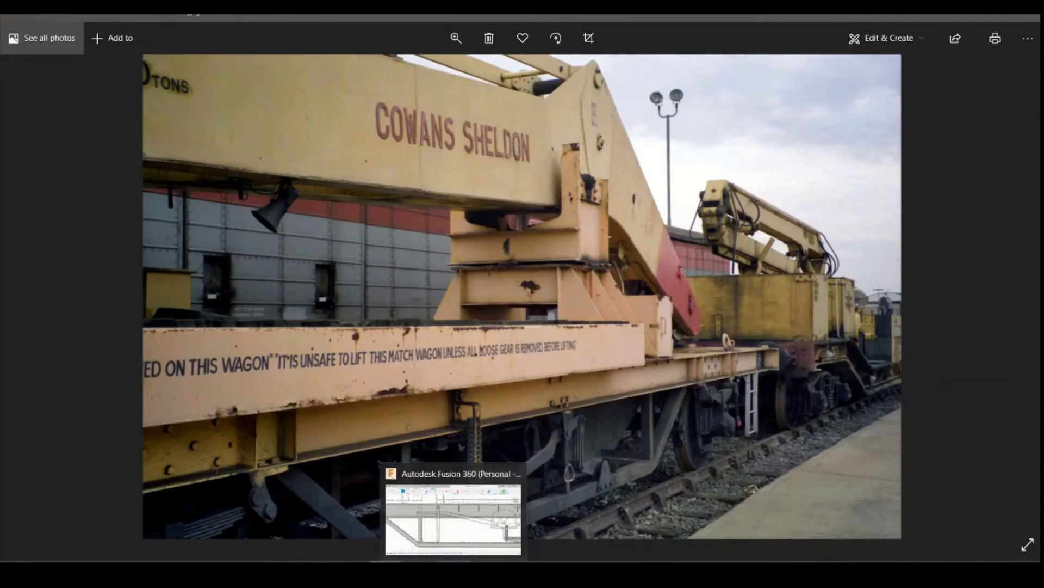
{"action": "left_click", "coordinate": [470, 530]}
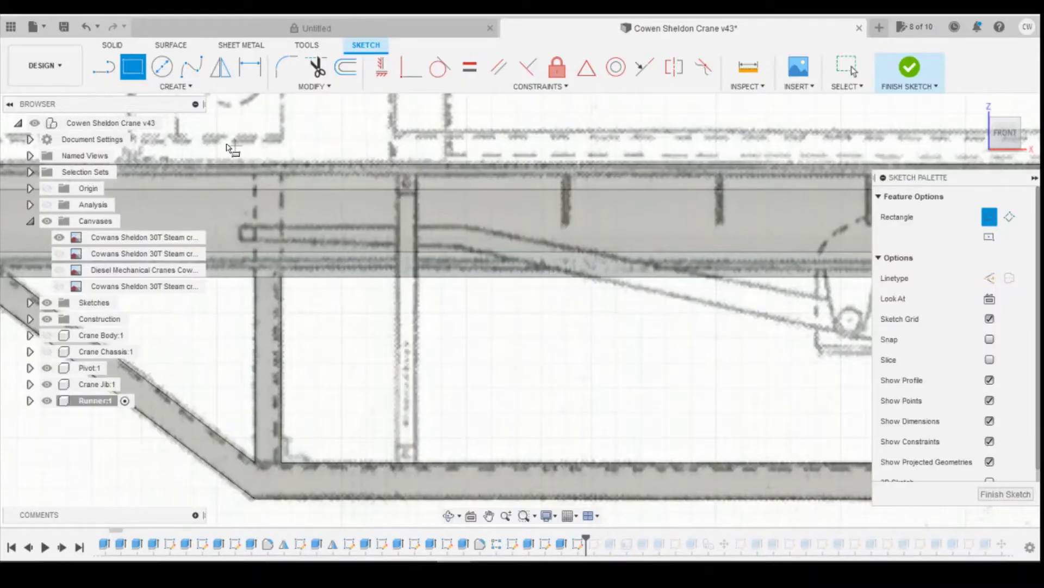
{"action": "mouse_move", "coordinate": [442, 494]}
{"action": "left_click", "coordinate": [415, 521]}
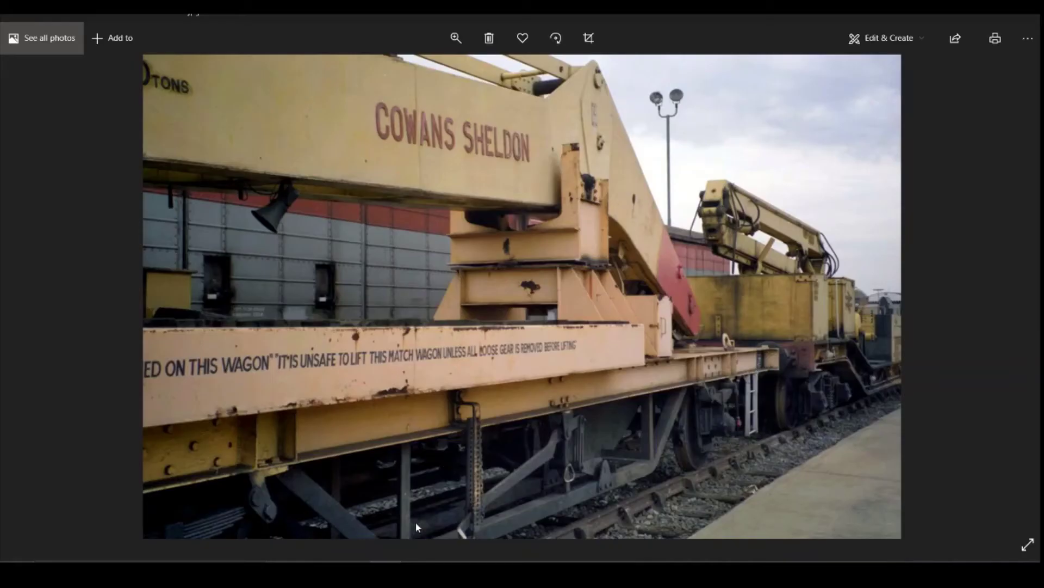
{"action": "left_click", "coordinate": [456, 569]}
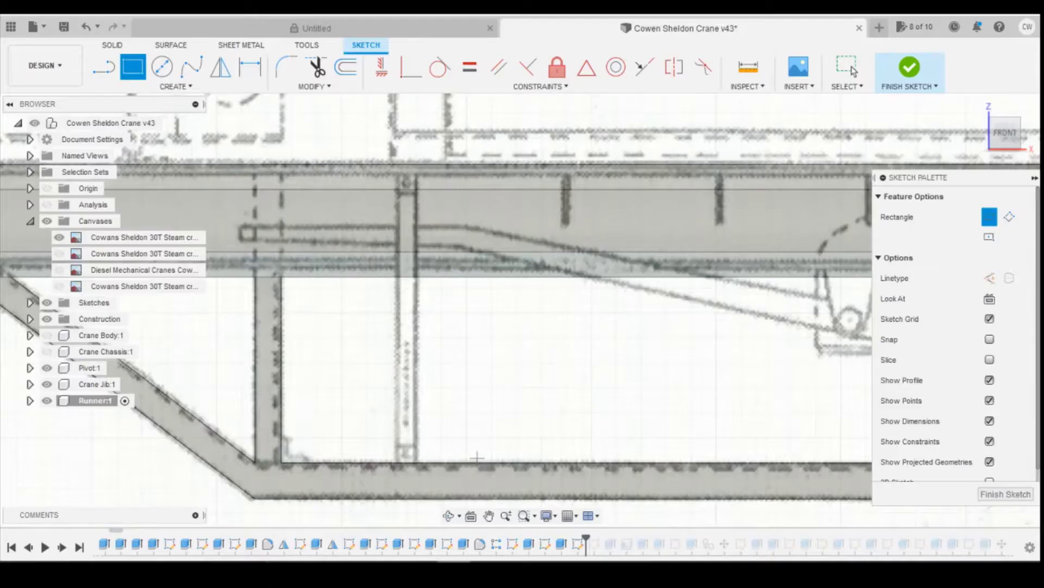
Sketch a rectangle about 5.38 mm tall over the canvas's thin vertical strap beside the frame upright and set its width to 0.4 mm
{"action": "left_click", "coordinate": [415, 214]}
{"action": "left_click", "coordinate": [397, 482]}
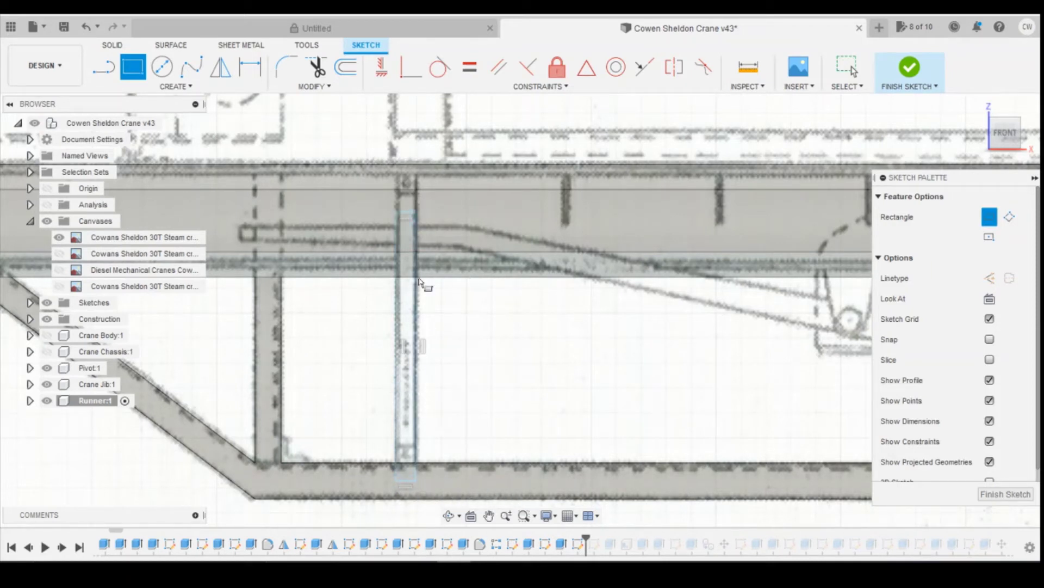
{"action": "key", "text": "d"}
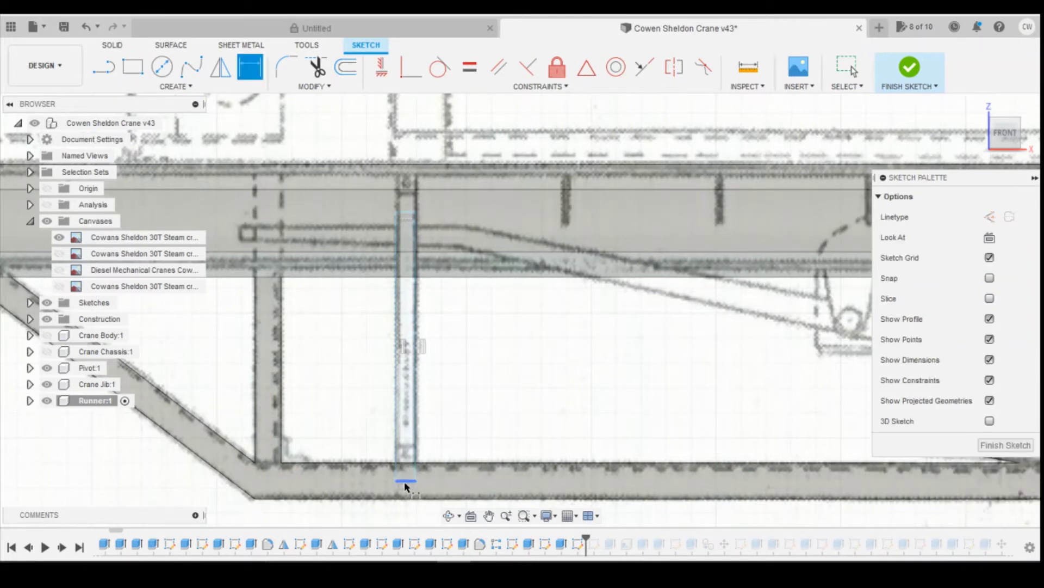
{"action": "left_click", "coordinate": [405, 482]}
{"action": "left_click", "coordinate": [411, 512]}
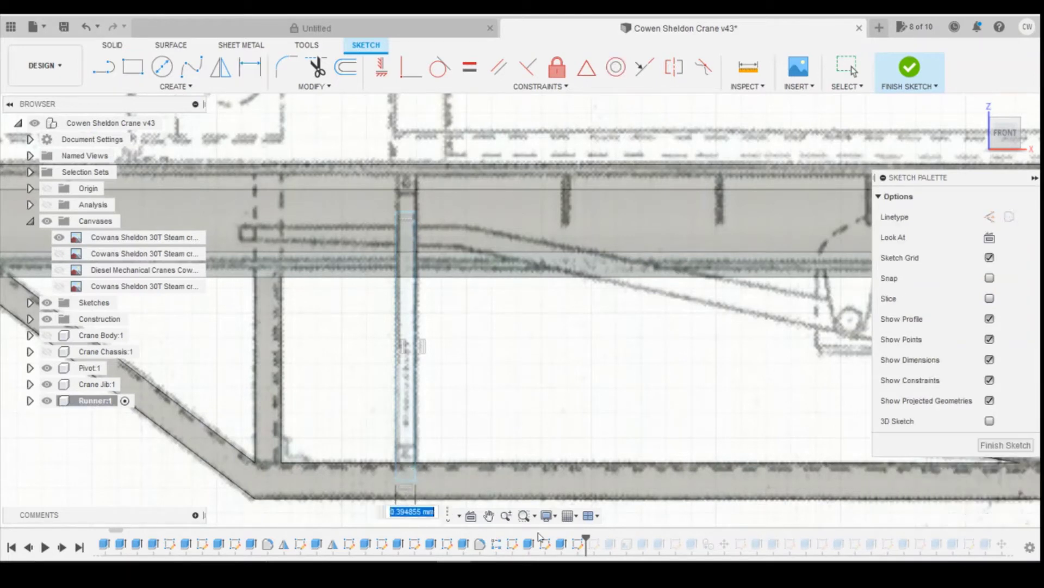
{"action": "type", "text": "0.4"}
{"action": "key", "text": "Return"}
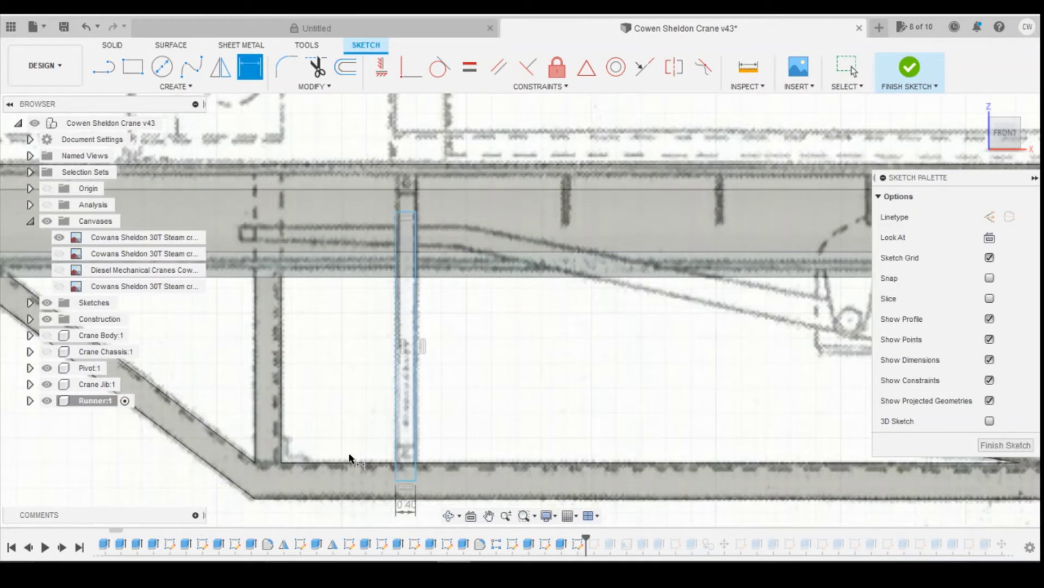
Dimension the strap rectangle's lower corner horizontally from the underframe's bottom corner at 2.81 mm
{"action": "left_click", "coordinate": [397, 464]}
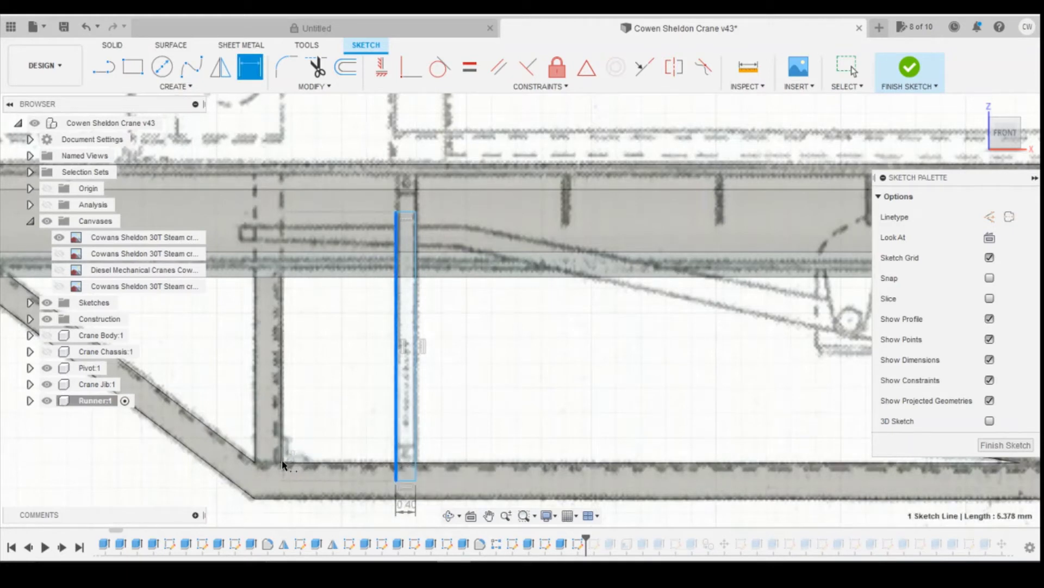
{"action": "key", "text": "Escape"}
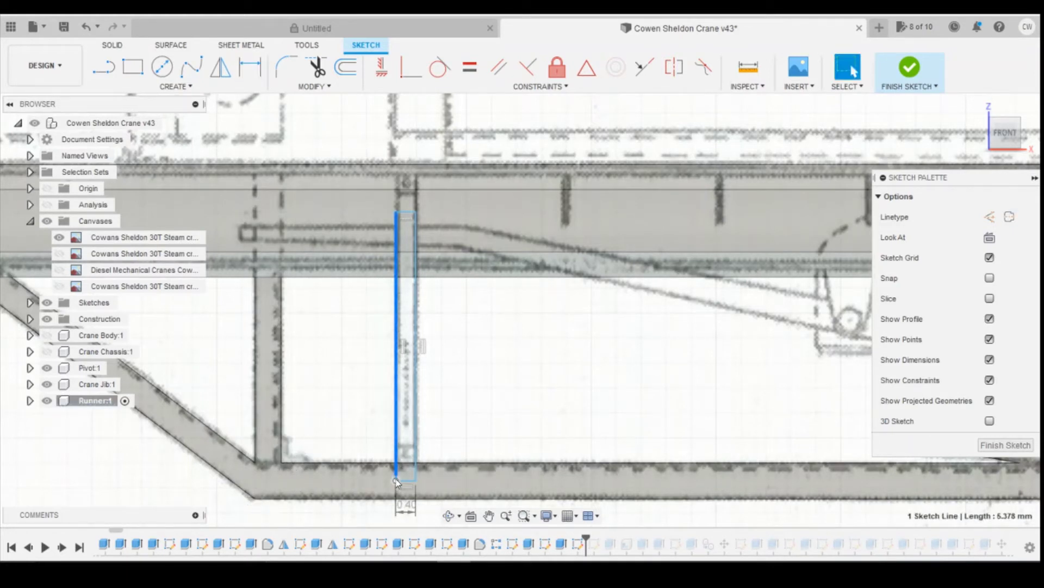
{"action": "key", "text": "d"}
{"action": "left_click", "coordinate": [396, 481]}
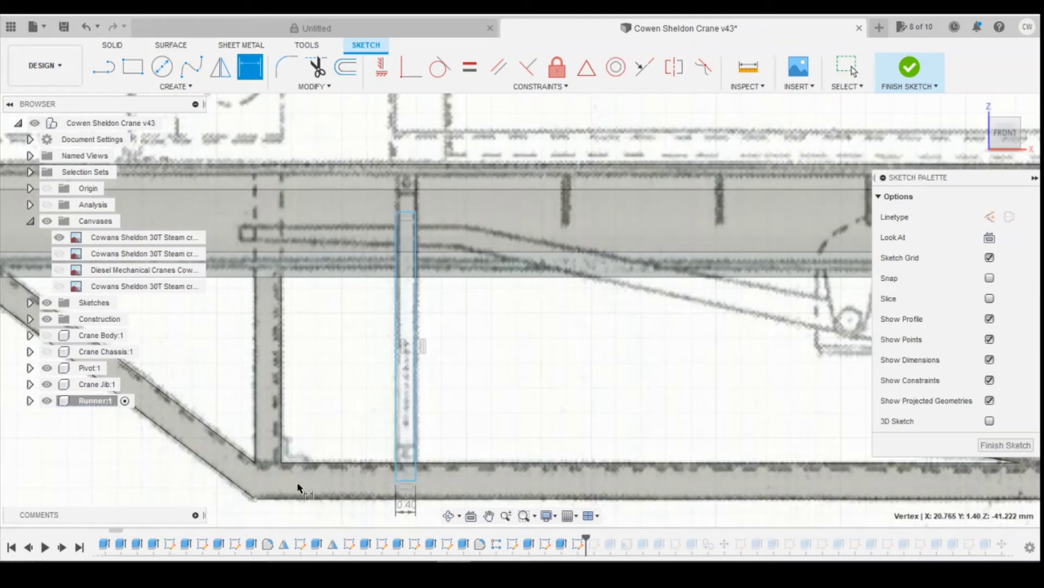
{"action": "left_click", "coordinate": [396, 481]}
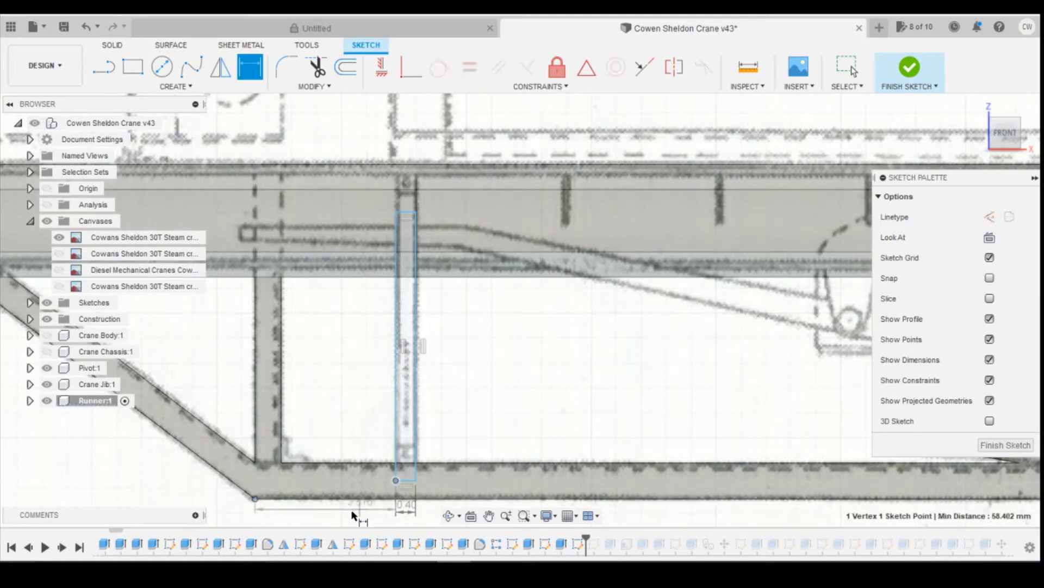
{"action": "left_click", "coordinate": [399, 525]}
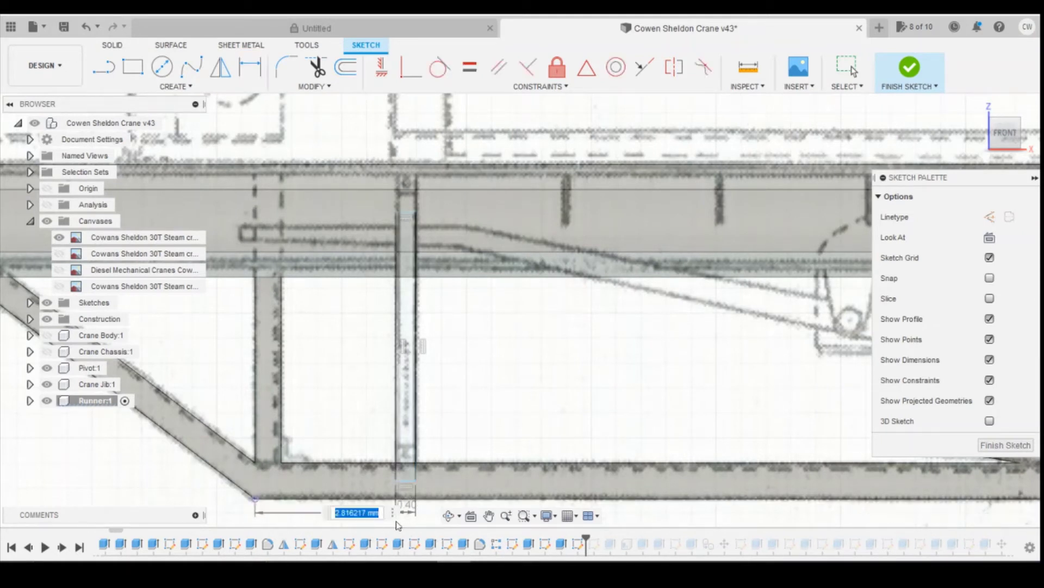
{"action": "type", "text": "2.81"}
{"action": "key", "text": "Return"}
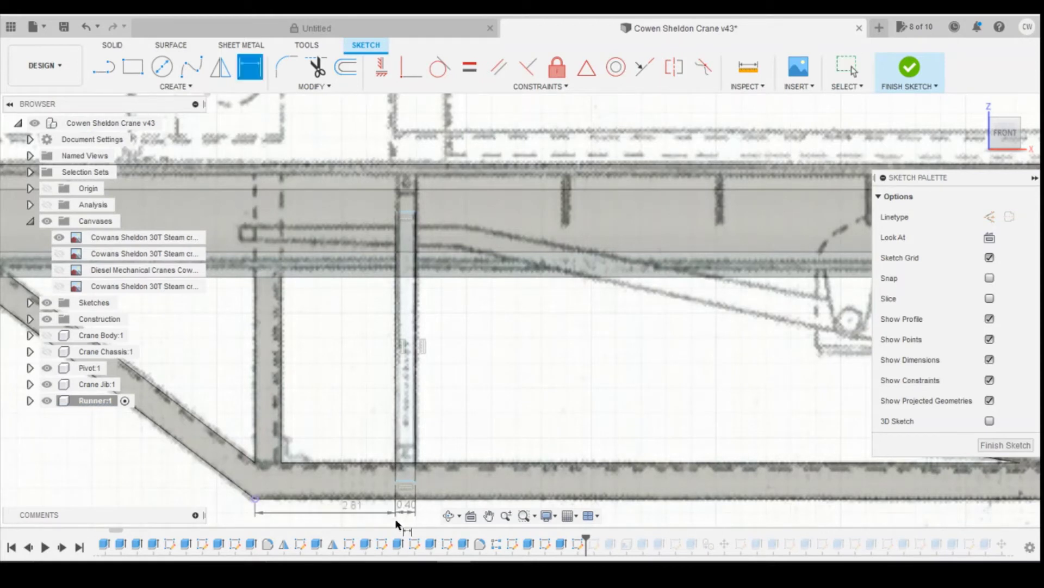
Set the strap rectangle's height to 5.4 mm
{"action": "left_click", "coordinate": [417, 267]}
{"action": "left_click", "coordinate": [497, 335]}
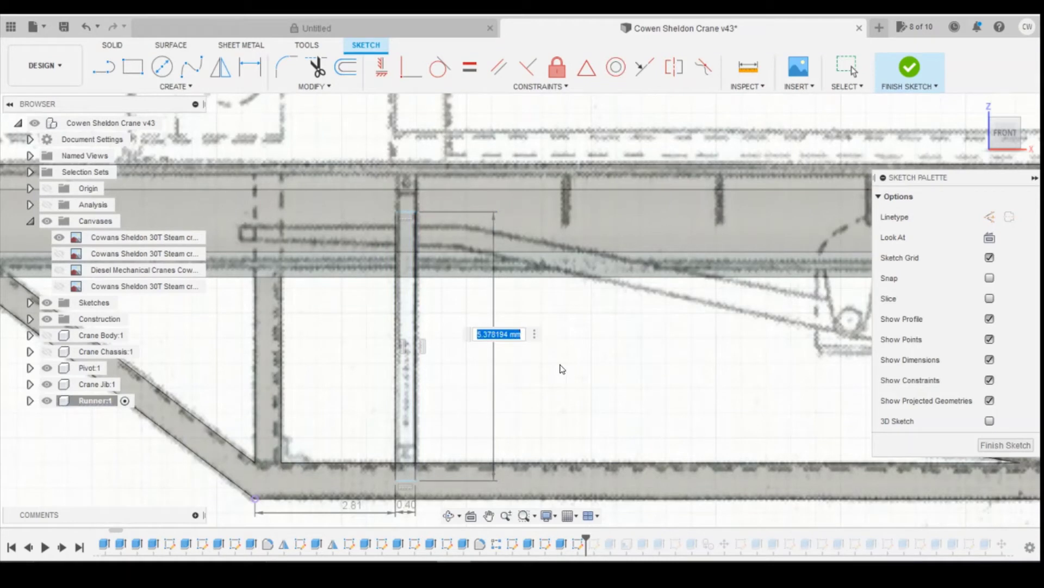
{"action": "type", "text": "5.4"}
{"action": "key", "text": "Return"}
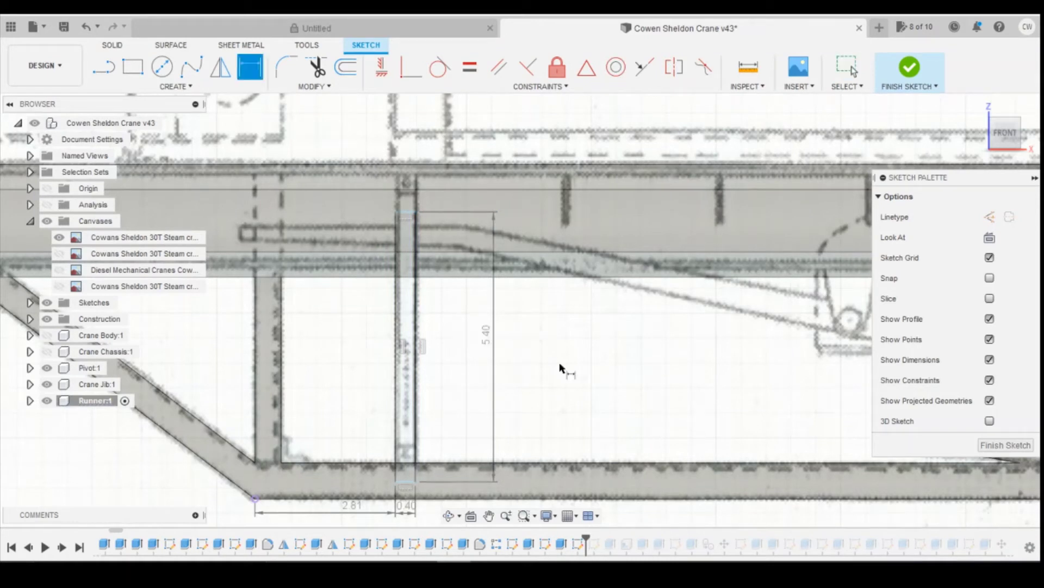
Dimension the strap rectangle's lower edge 0.35 mm vertically from the underframe's bottom corner
{"action": "left_click", "coordinate": [405, 482]}
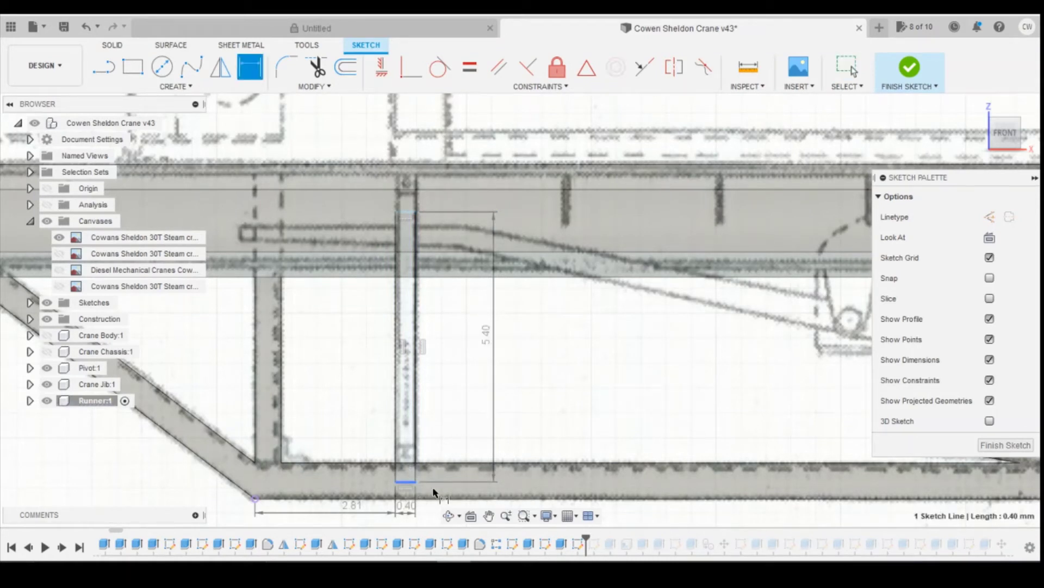
{"action": "left_click", "coordinate": [254, 498]}
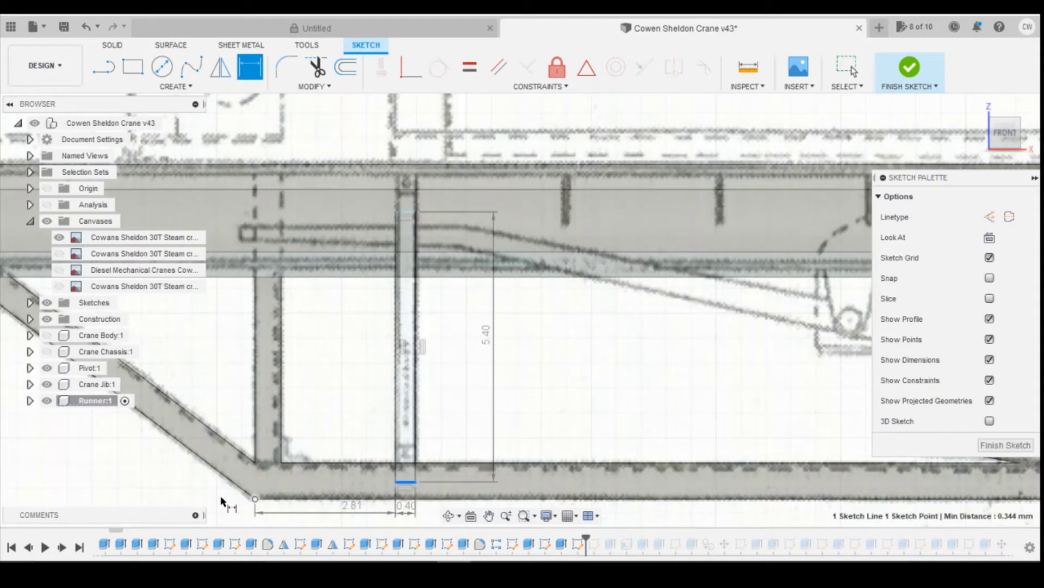
{"action": "left_click", "coordinate": [180, 493]}
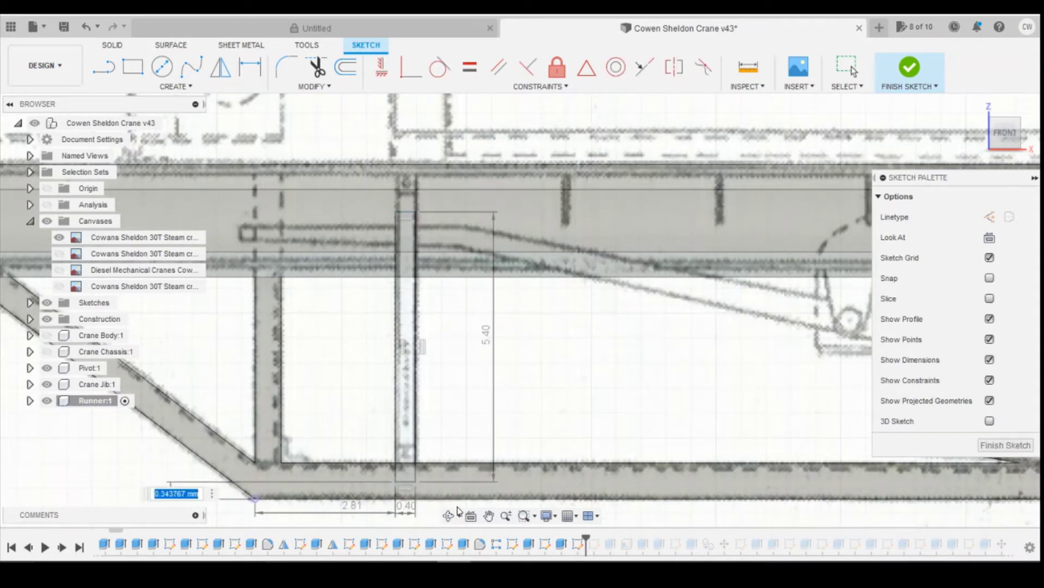
{"action": "type", "text": "0.35"}
{"action": "key", "text": "Return"}
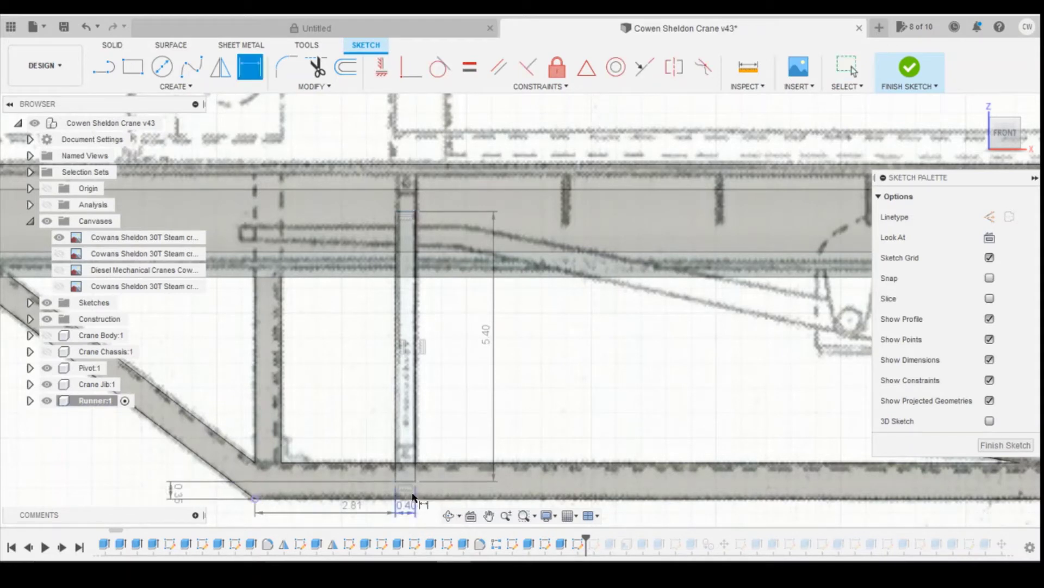
{"action": "key", "text": "Escape"}
Start a two-sided extrusion of the strap's three profiles with the reference canvas hidden, setting Side 1's outward distance to 0.2 mm
{"action": "left_click", "coordinate": [401, 400]}
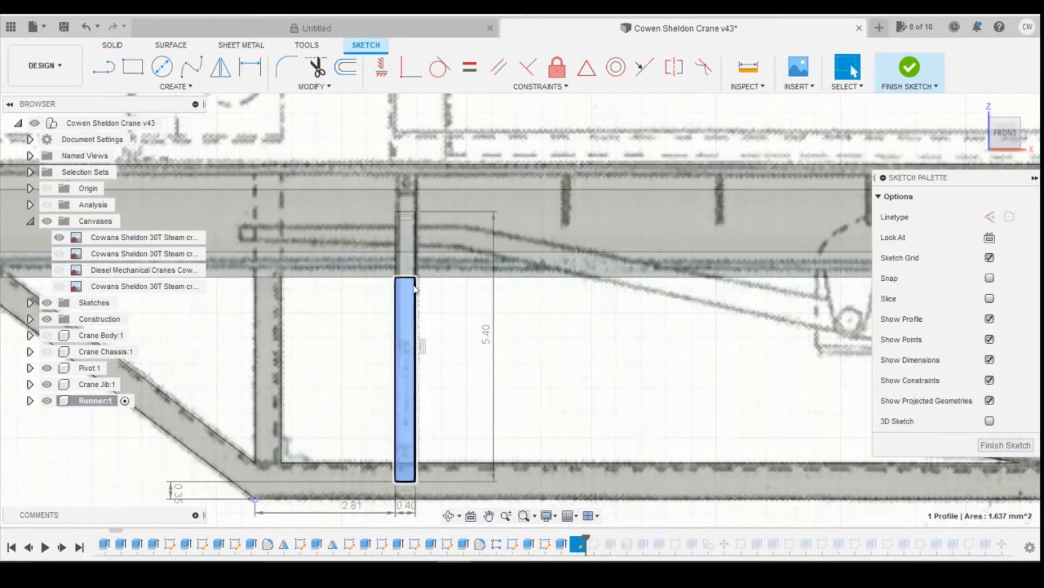
{"action": "left_click", "coordinate": [405, 267], "text": "shift"}
{"action": "left_click", "coordinate": [409, 235], "text": "shift"}
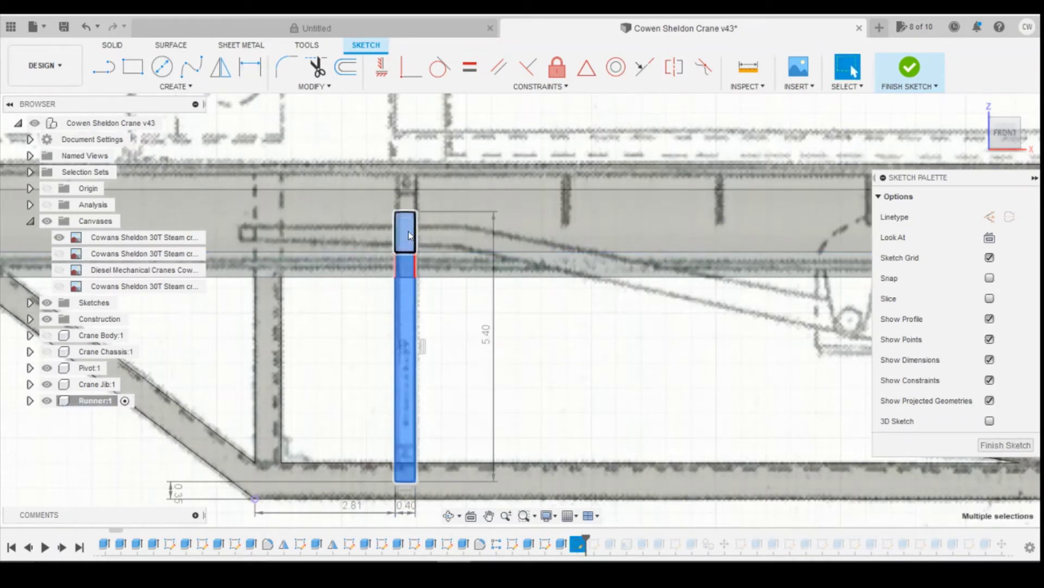
{"action": "right_click", "coordinate": [409, 235]}
{"action": "left_click", "coordinate": [383, 290]}
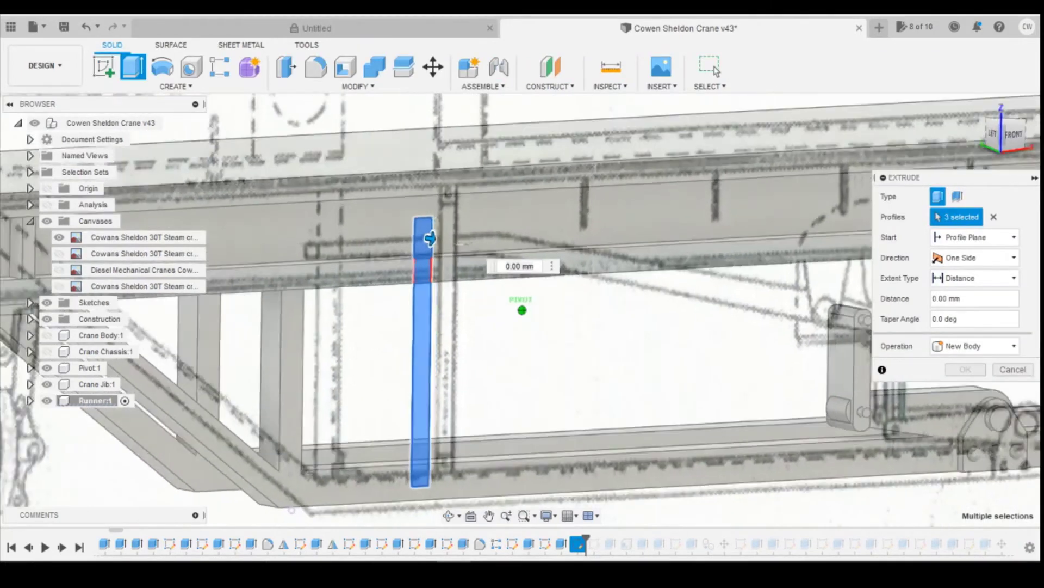
{"action": "left_click", "coordinate": [59, 237]}
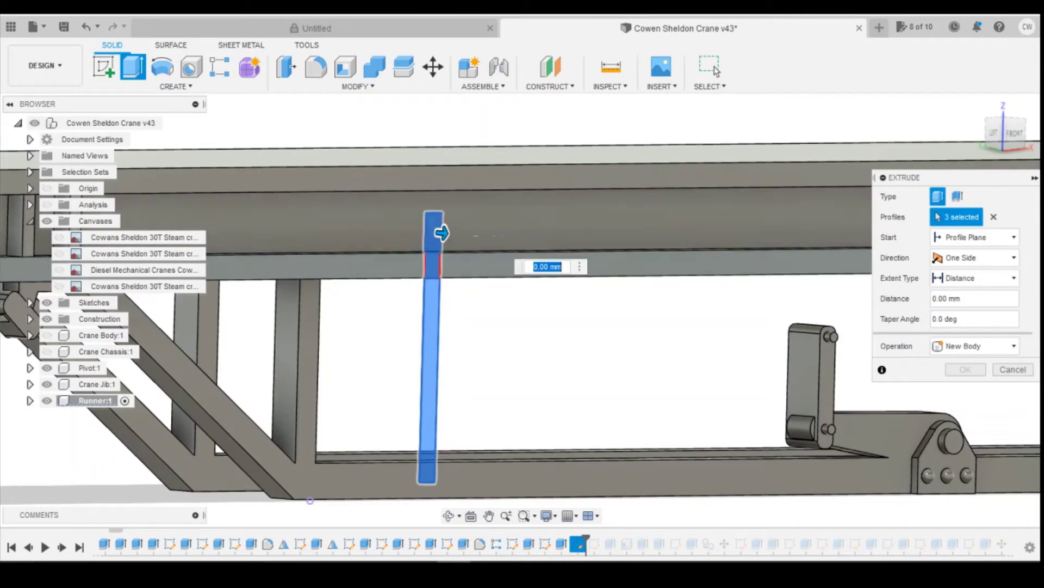
{"action": "left_click", "coordinate": [974, 257]}
{"action": "left_click", "coordinate": [963, 290]}
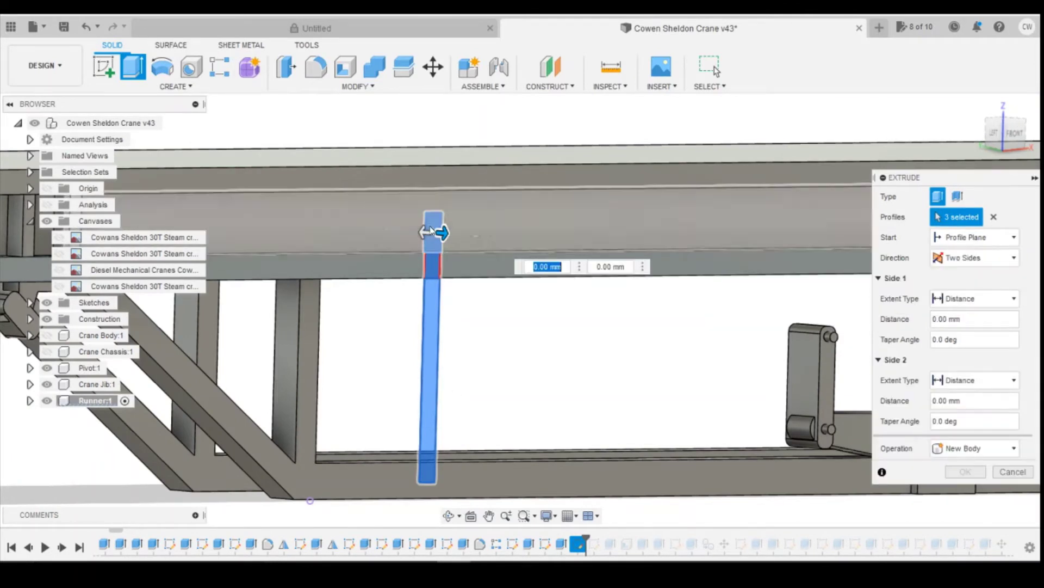
{"action": "left_click_drag", "start_coordinate": [430, 231], "coordinate": [454, 235]}
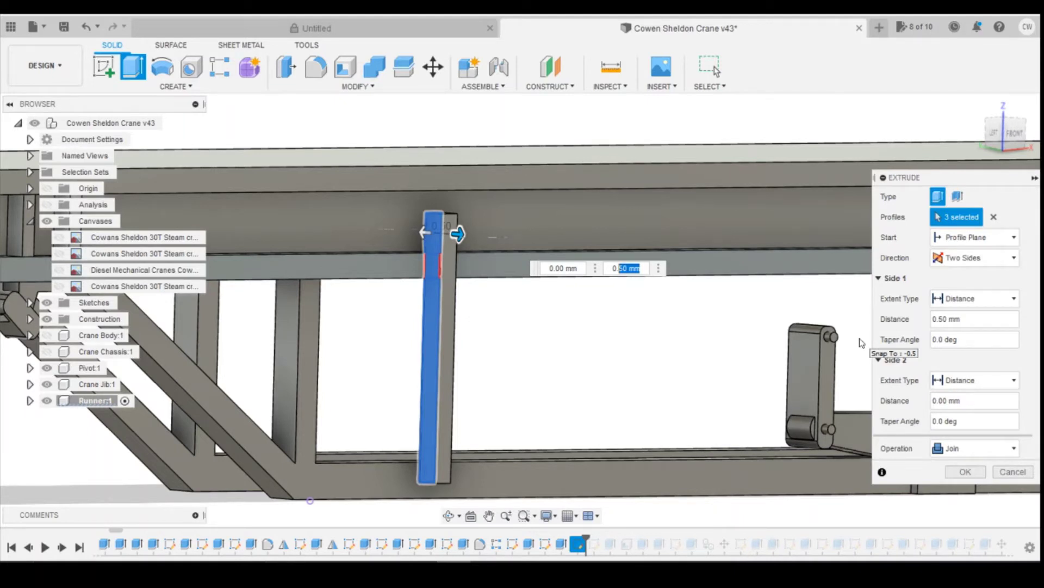
{"action": "key", "text": "Return"}
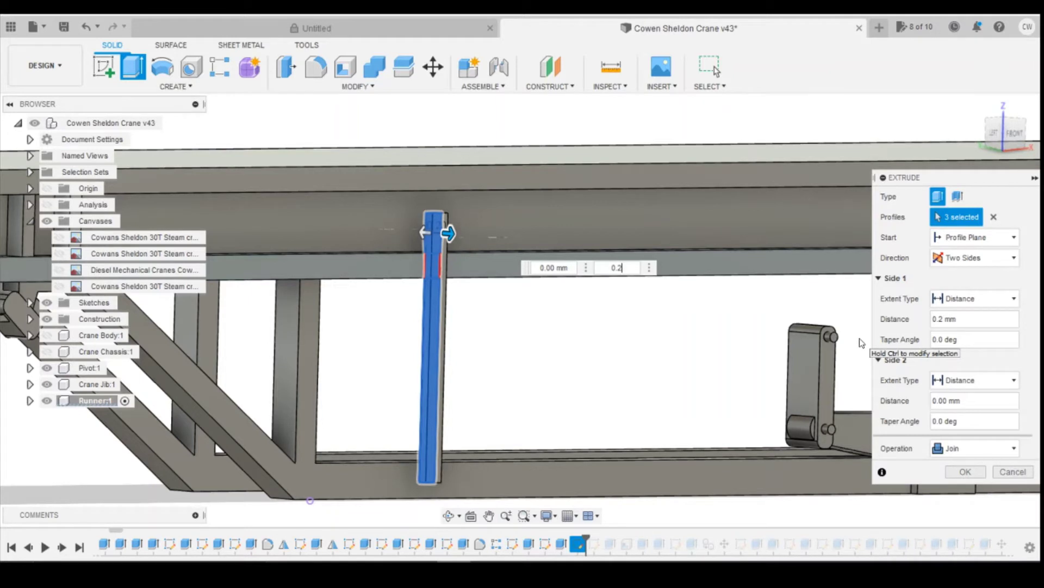
Set Side 2 of the strap extrusion to 0.5 mm inward with the Join operation, check its depth from the left, and complete it
{"action": "left_click", "coordinate": [414, 234]}
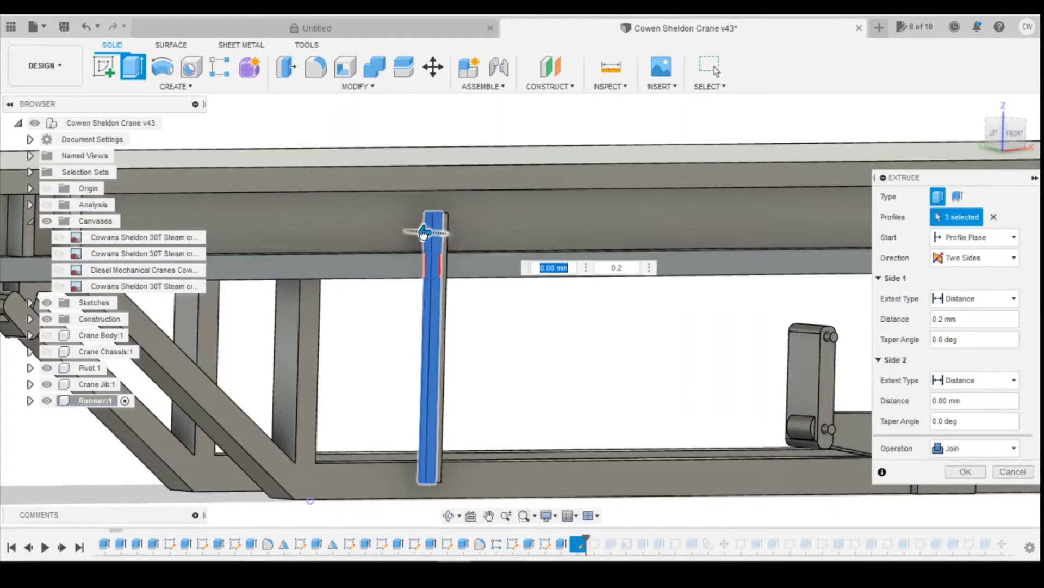
{"action": "mouse_move", "coordinate": [413, 234]}
{"action": "left_mouse_down"}
{"action": "mouse_move", "coordinate": [360, 224]}
{"action": "mouse_move", "coordinate": [423, 223]}
{"action": "left_mouse_up"}
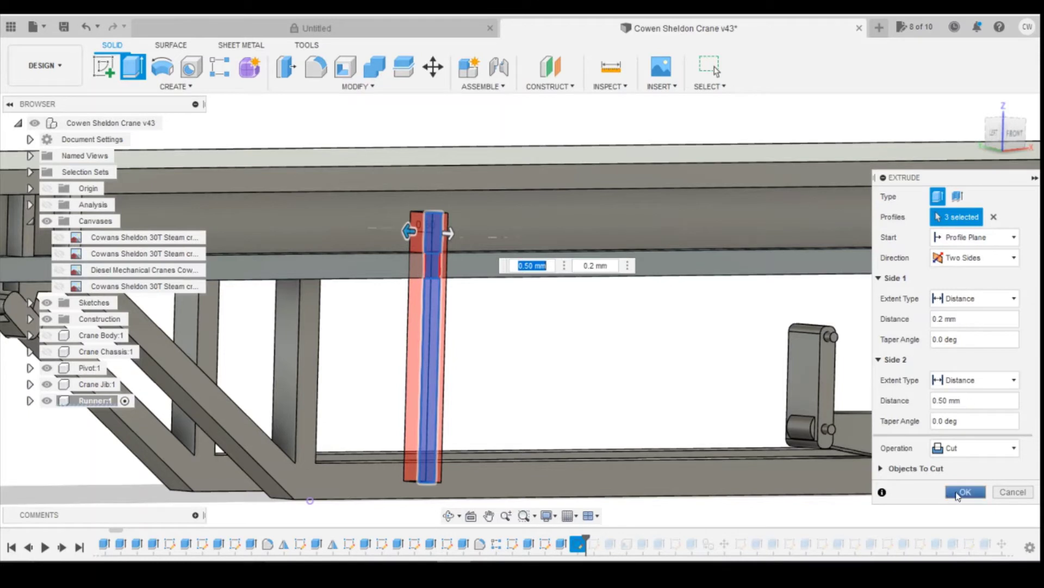
{"action": "left_click", "coordinate": [973, 448]}
{"action": "left_click", "coordinate": [955, 468]}
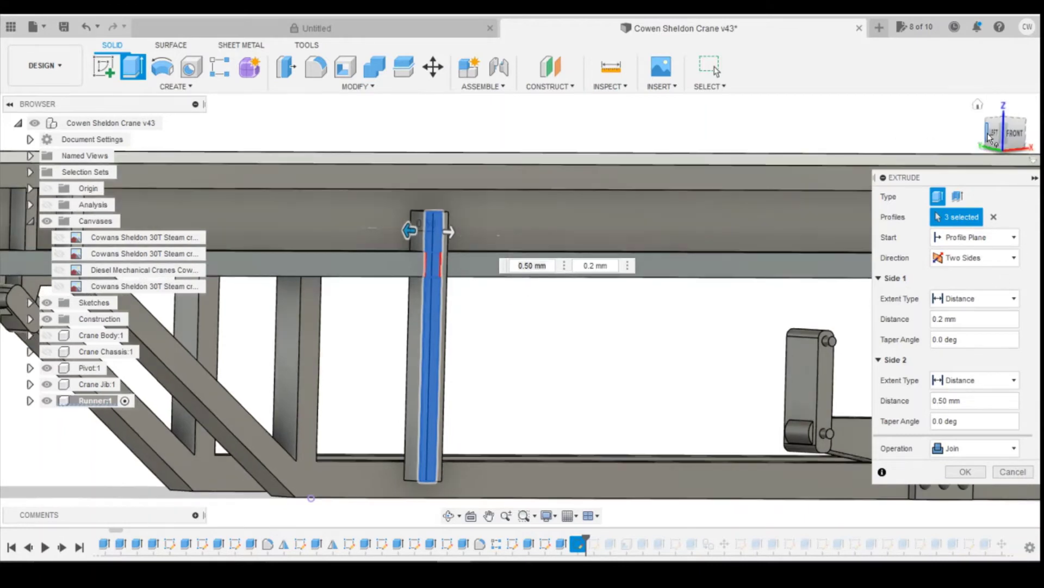
{"action": "mouse_move", "coordinate": [1004, 137]}
{"action": "left_mouse_down"}
{"action": "mouse_move", "coordinate": [1042, 132]}
{"action": "mouse_move", "coordinate": [1043, 155]}
{"action": "mouse_move", "coordinate": [1028, 128]}
{"action": "left_mouse_up"}
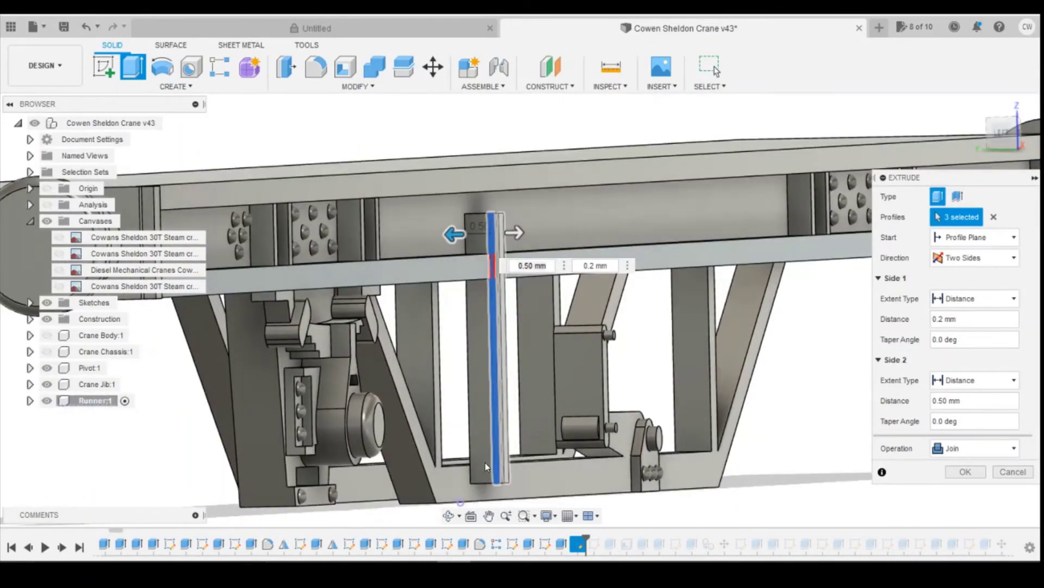
{"action": "left_click", "coordinate": [1000, 136]}
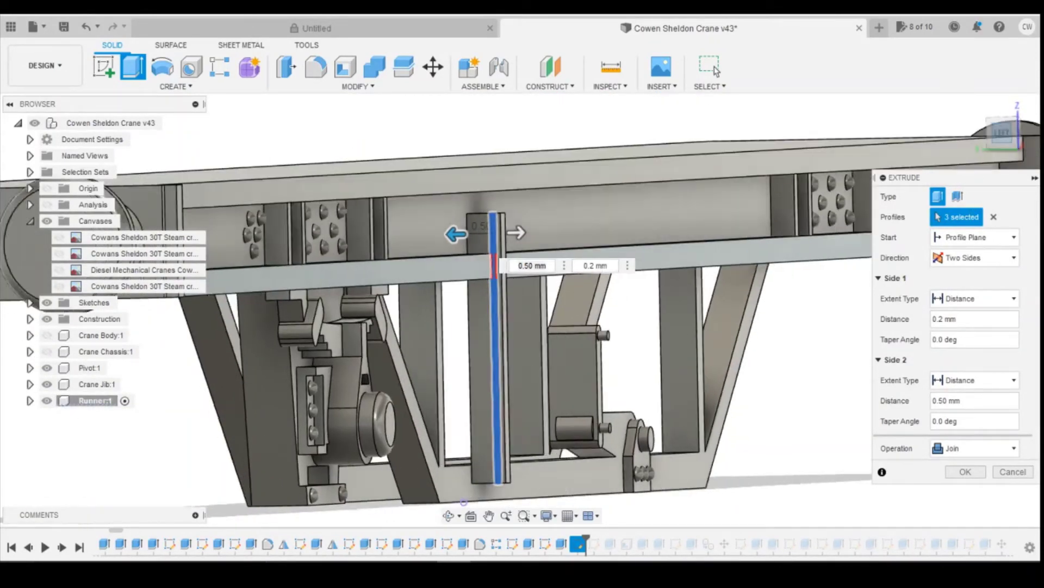
{"action": "left_click", "coordinate": [404, 523]}
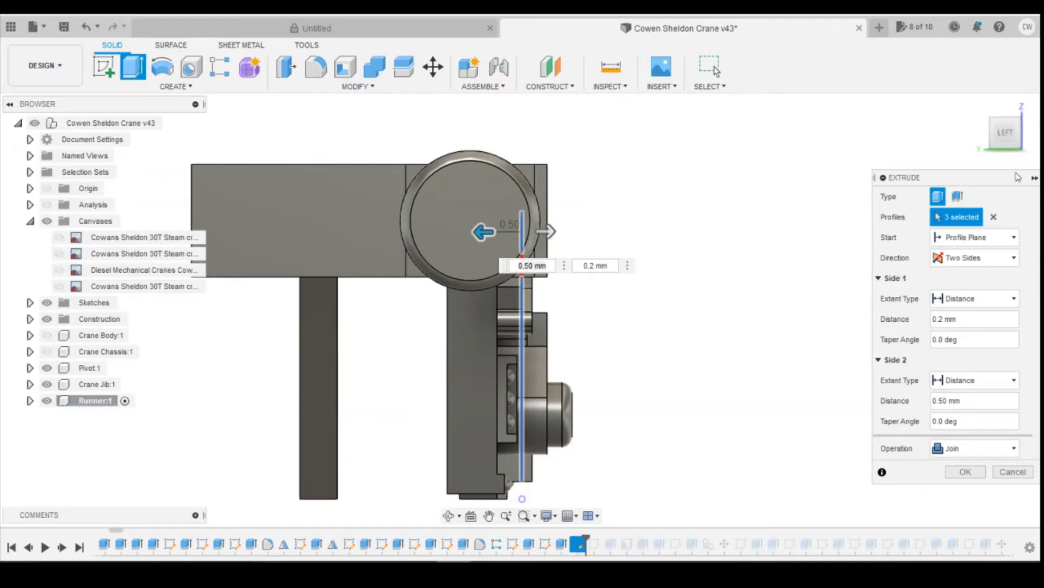
{"action": "left_click_drag", "start_coordinate": [999, 136], "coordinate": [966, 139]}
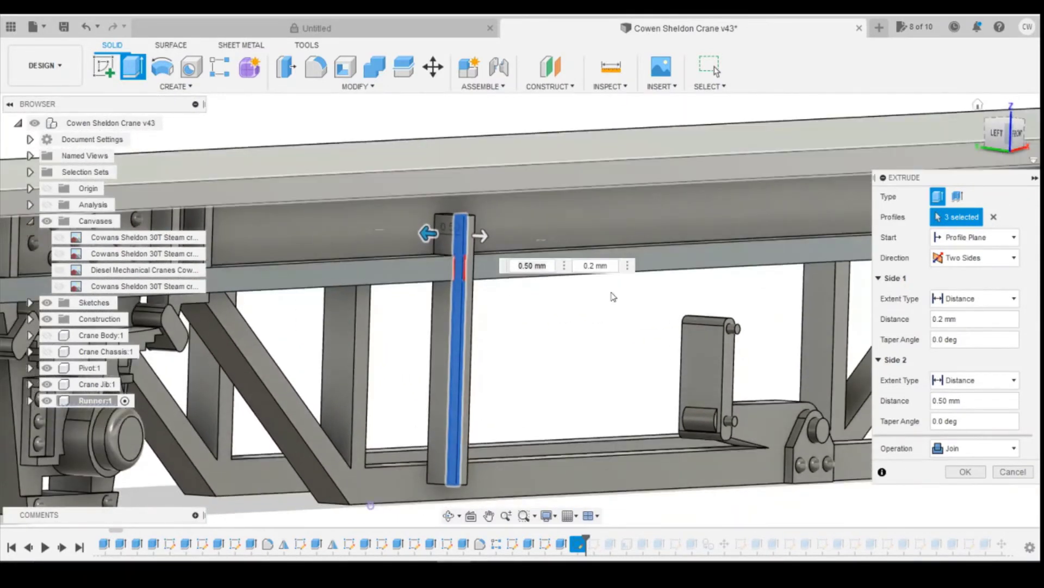
{"action": "left_click", "coordinate": [965, 472]}
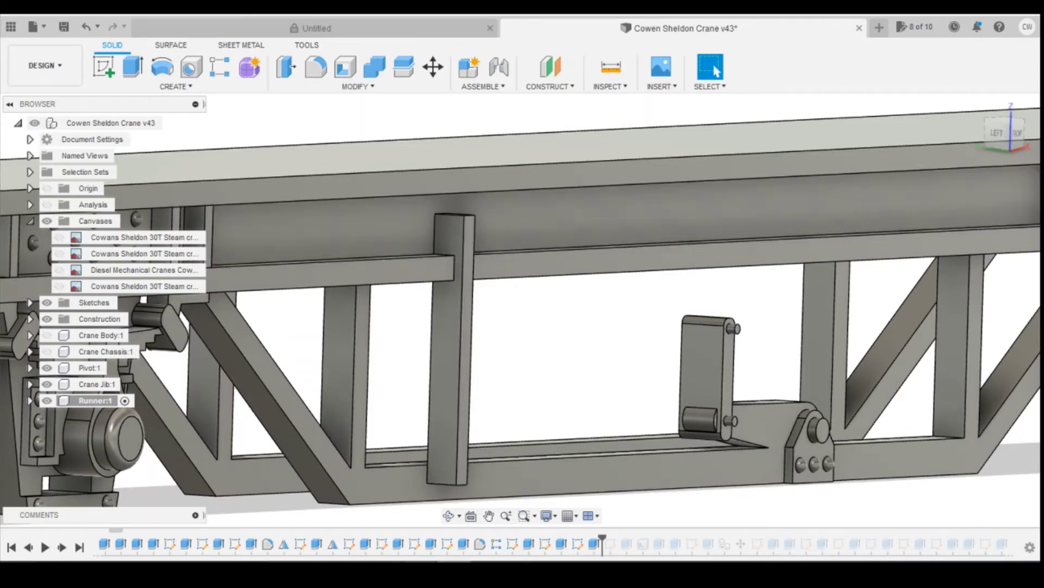
Check the strap in the wagon photo in Photos, then back in Fusion 360 change the strap extrusion's operation to New Body
{"action": "left_click", "coordinate": [416, 544]}
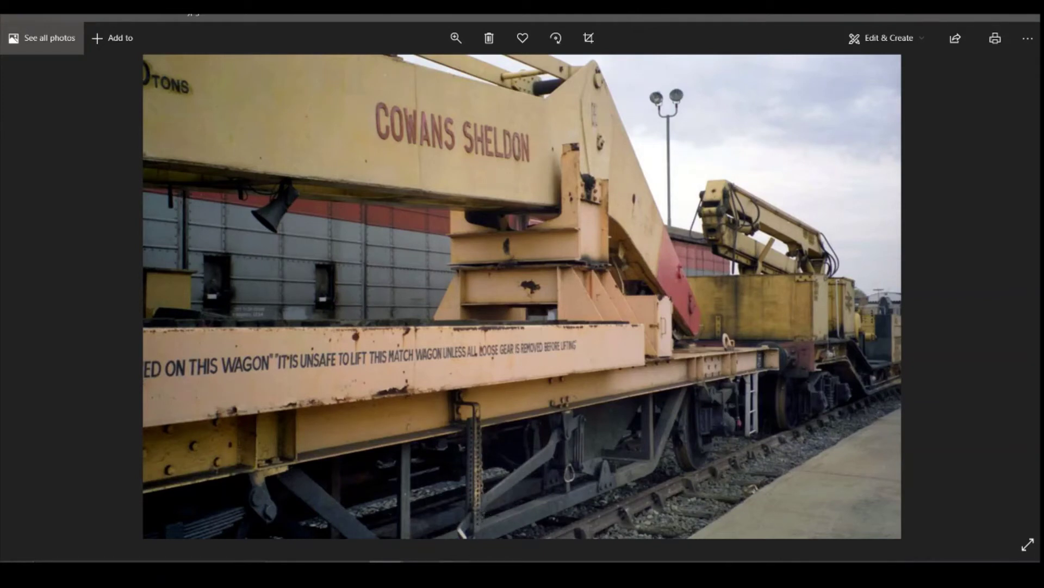
{"action": "left_click", "coordinate": [455, 570]}
{"action": "left_click", "coordinate": [598, 546]}
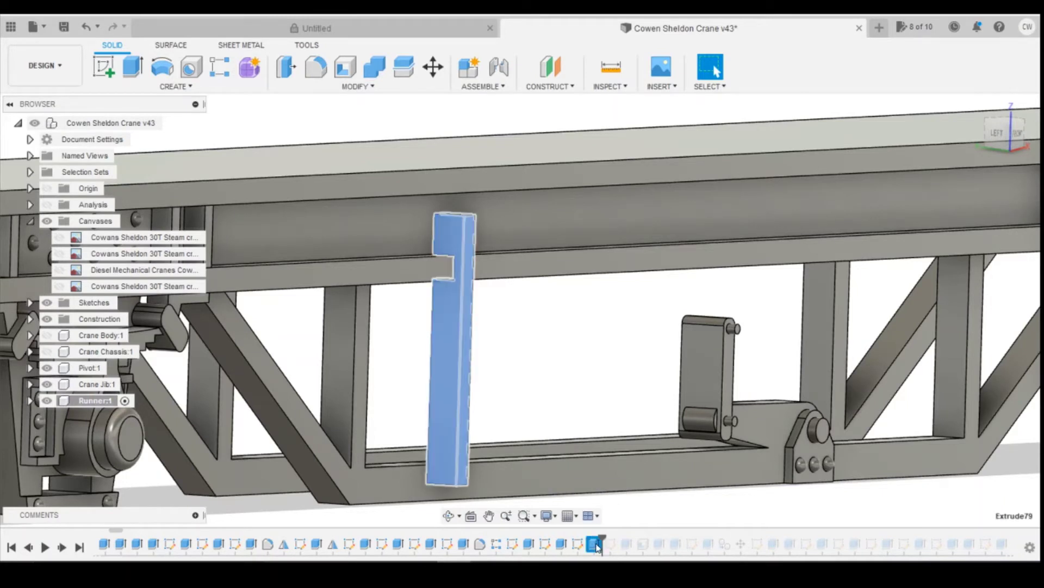
{"action": "right_click", "coordinate": [597, 547]}
{"action": "left_click", "coordinate": [646, 417]}
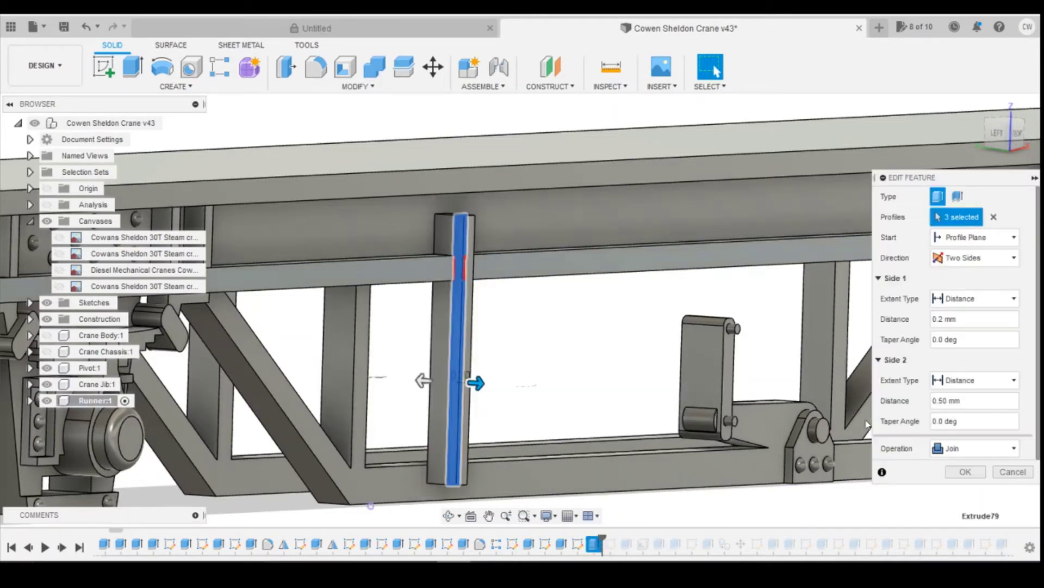
{"action": "left_click", "coordinate": [965, 448]}
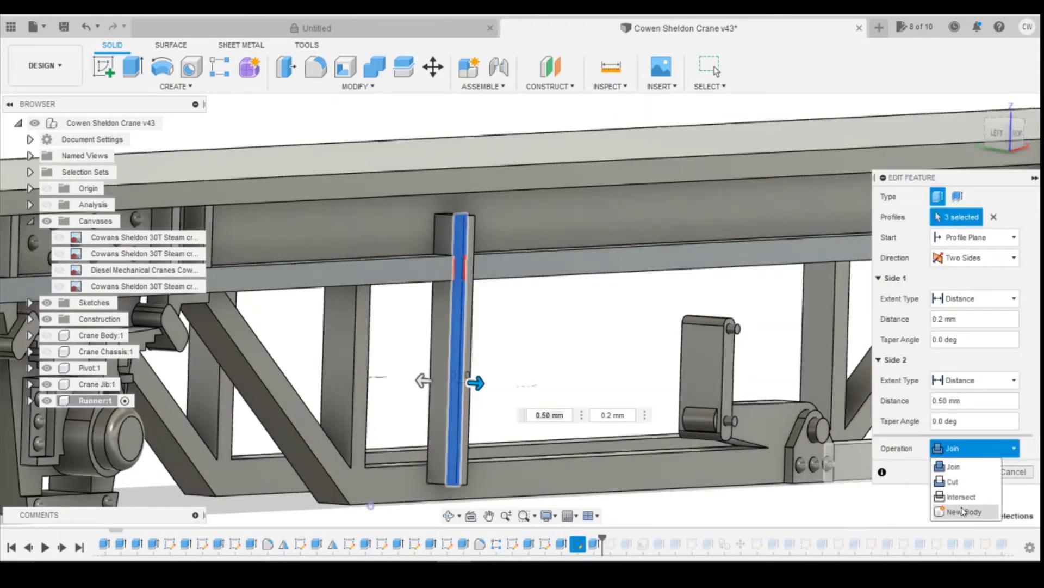
{"action": "left_click", "coordinate": [961, 512]}
{"action": "left_click", "coordinate": [966, 473]}
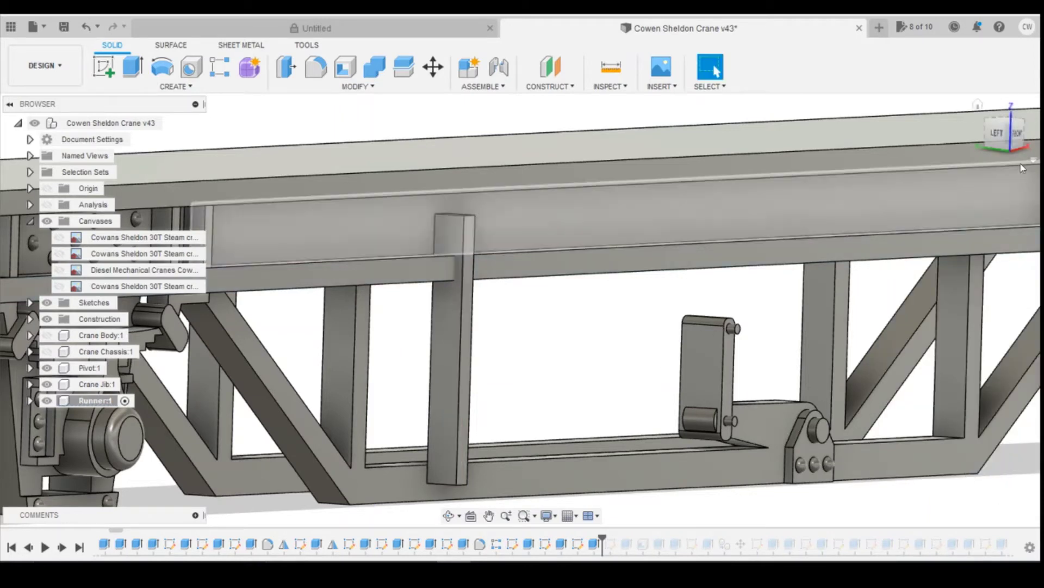
Show the first Cowans Sheldon reference canvas in the front view and start a sketch on the underframe beam's lower flange face
{"action": "left_click", "coordinate": [1012, 137]}
{"action": "left_click", "coordinate": [1014, 137]}
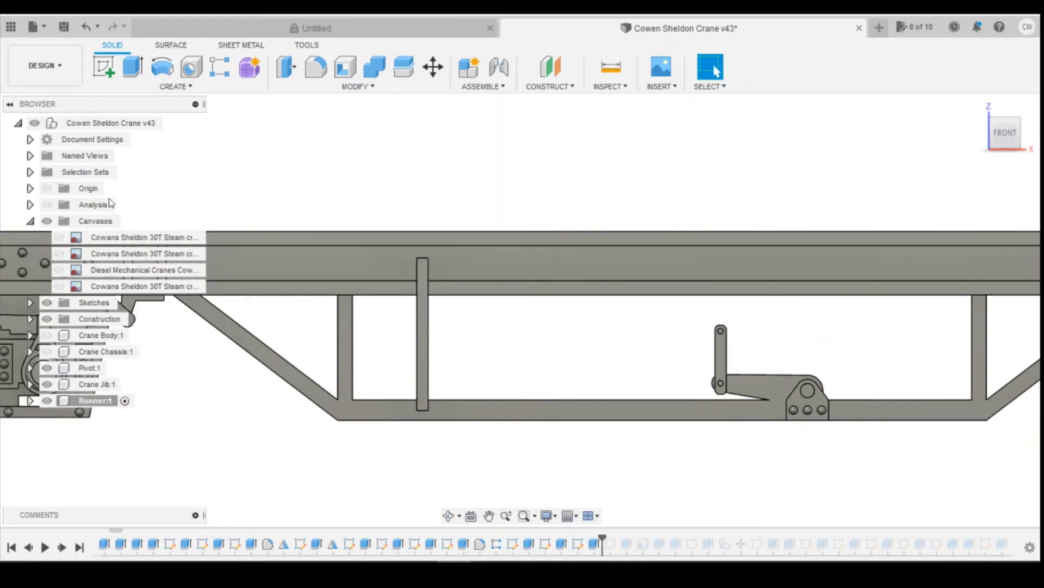
{"action": "left_click", "coordinate": [59, 237]}
{"action": "scroll", "coordinate": [761, 354], "scroll_direction": "up", "scroll_amount": 4}
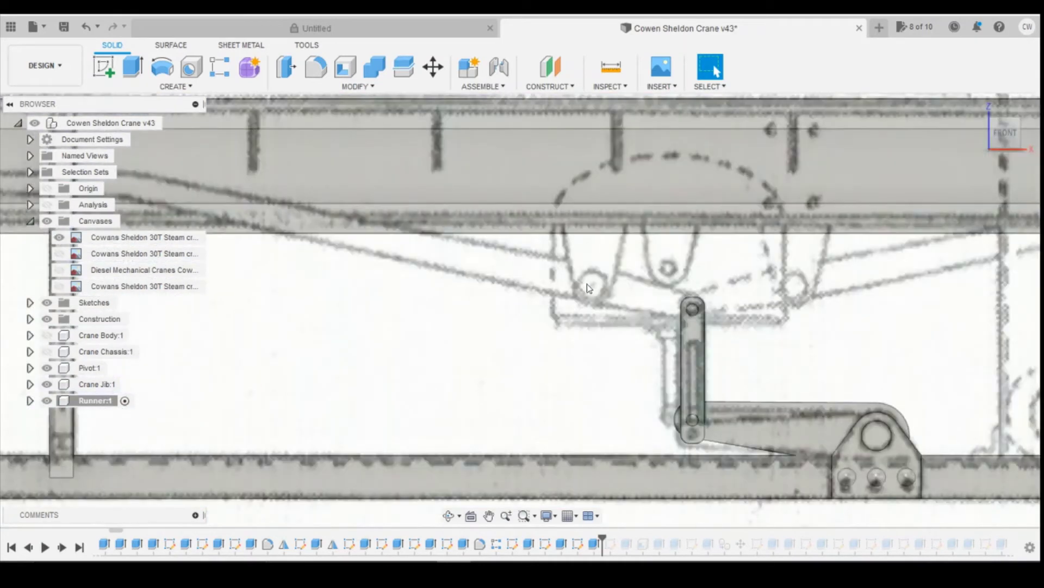
{"action": "left_click", "coordinate": [104, 66]}
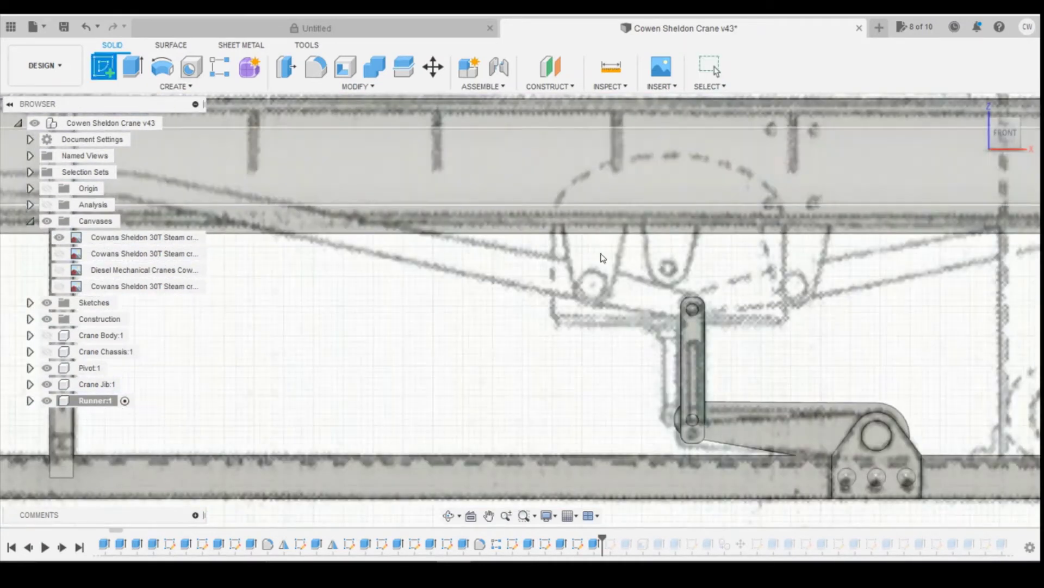
{"action": "left_click", "coordinate": [589, 228]}
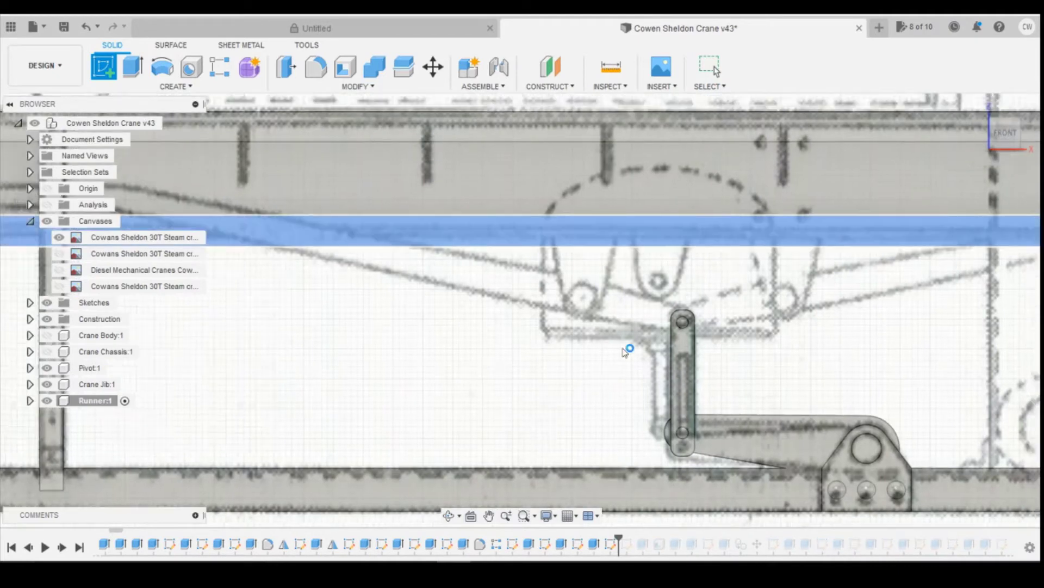
Check the underframe's hanging brackets in the wagon photo in Photos, then return to Fusion 360
{"action": "mouse_move", "coordinate": [386, 560]}
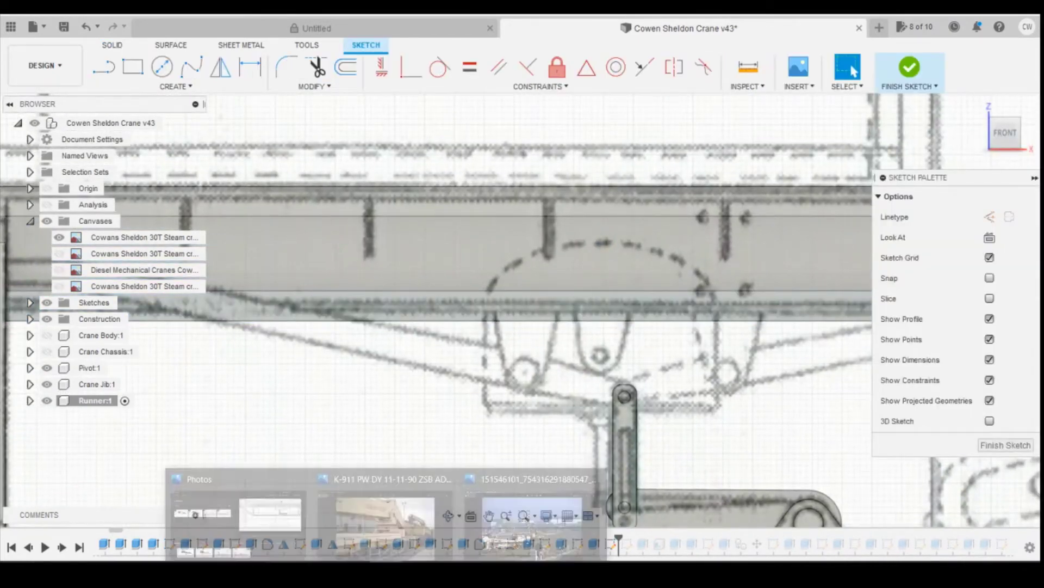
{"action": "left_click", "coordinate": [417, 548]}
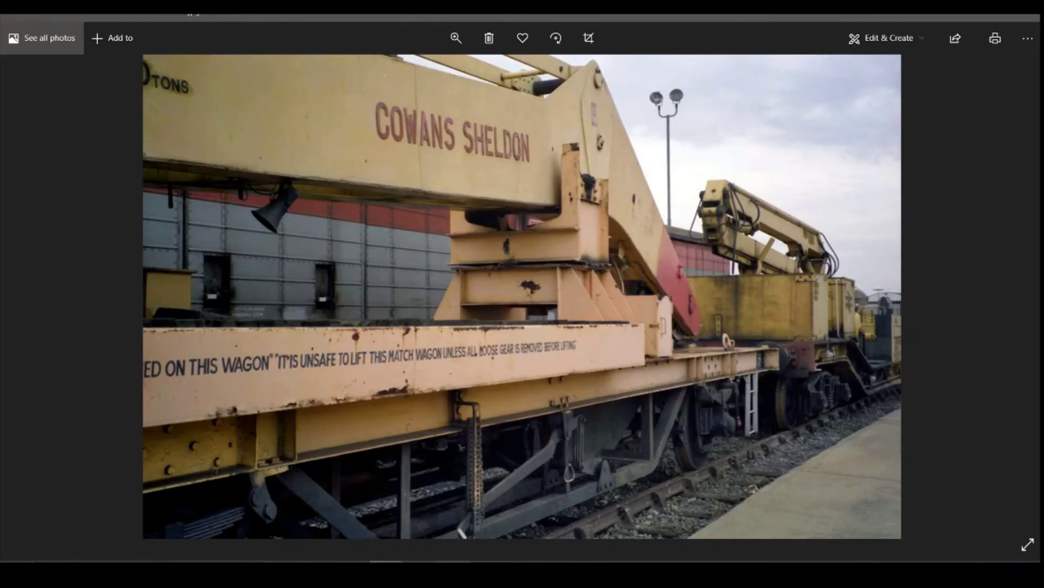
{"action": "key", "text": "alt+Tab"}
Try to trace the left hanging bracket's sloping sides from the beam's lower edge with two crossing lines, about 3.2 and 2.8 mm long
{"action": "left_click", "coordinate": [103, 67]}
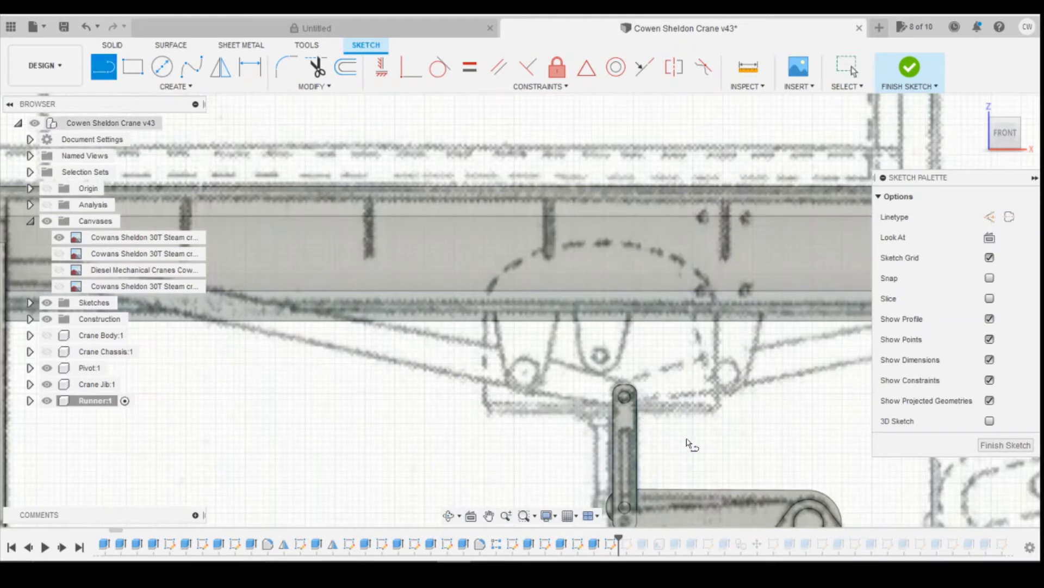
{"action": "left_click", "coordinate": [559, 320]}
{"action": "left_click", "coordinate": [500, 488]}
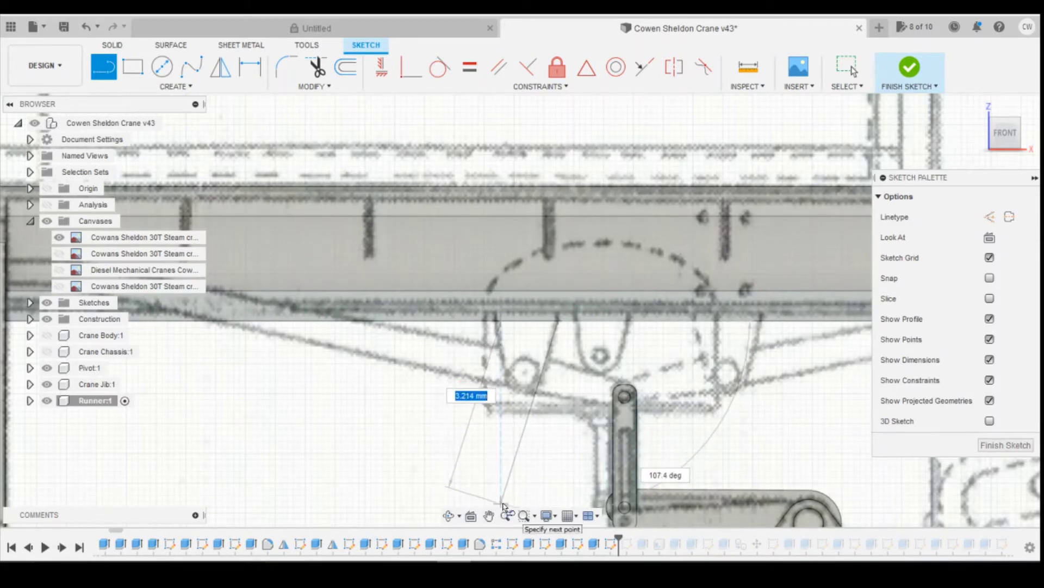
{"action": "left_click", "coordinate": [502, 503]}
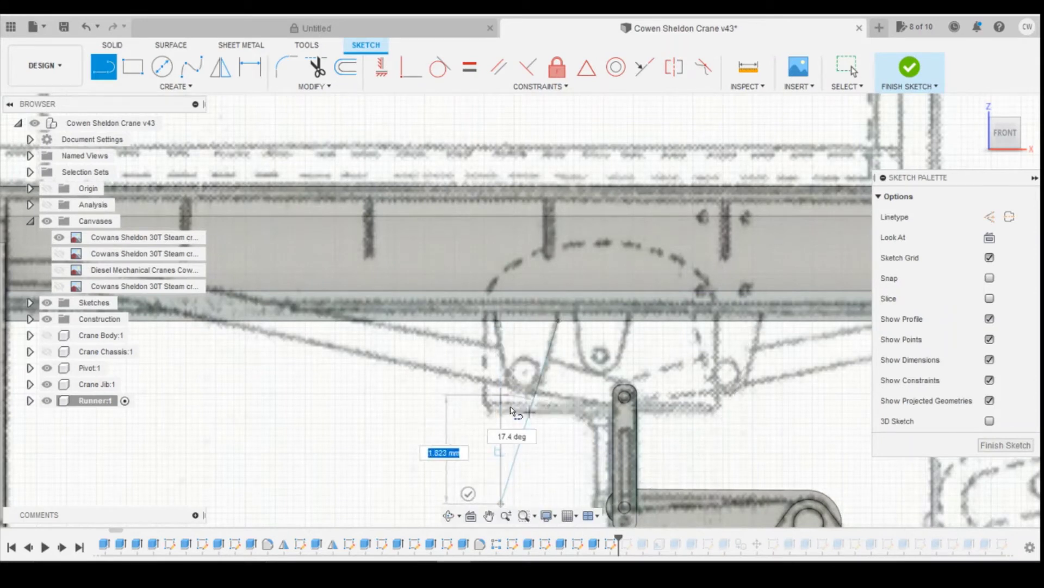
{"action": "key", "text": "Escape"}
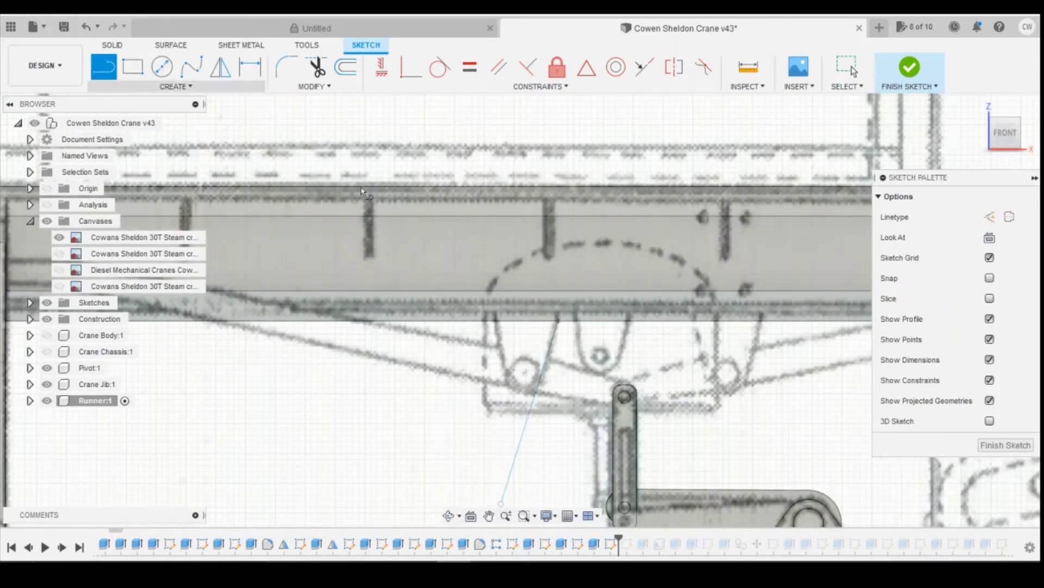
{"action": "scroll", "coordinate": [496, 325], "scroll_direction": "up", "scroll_amount": 3}
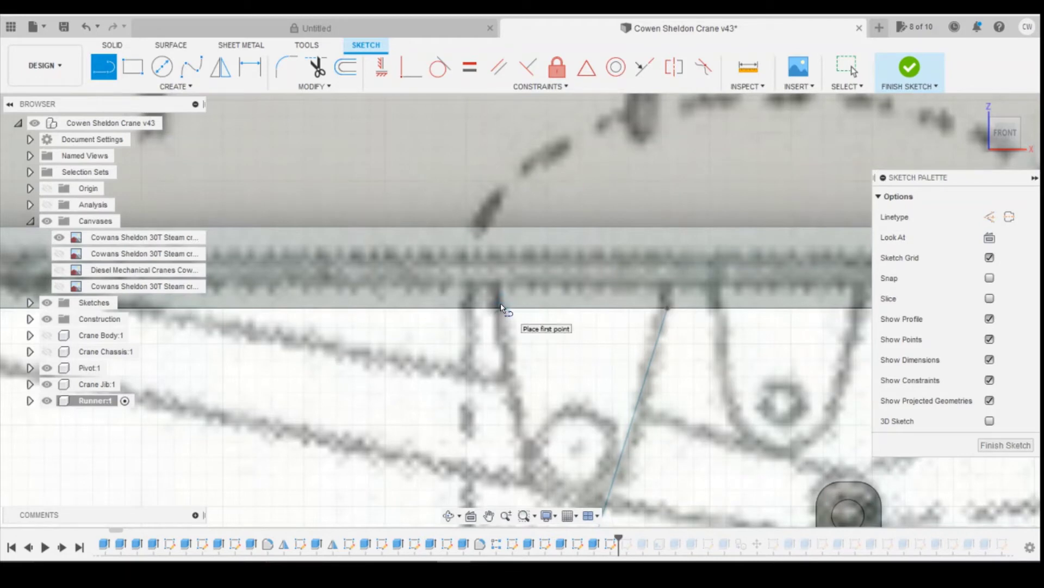
{"action": "left_click", "coordinate": [501, 308]}
{"action": "scroll", "coordinate": [500, 336], "scroll_direction": "down", "scroll_amount": 3}
{"action": "scroll", "coordinate": [563, 476], "scroll_direction": "up", "scroll_amount": 3}
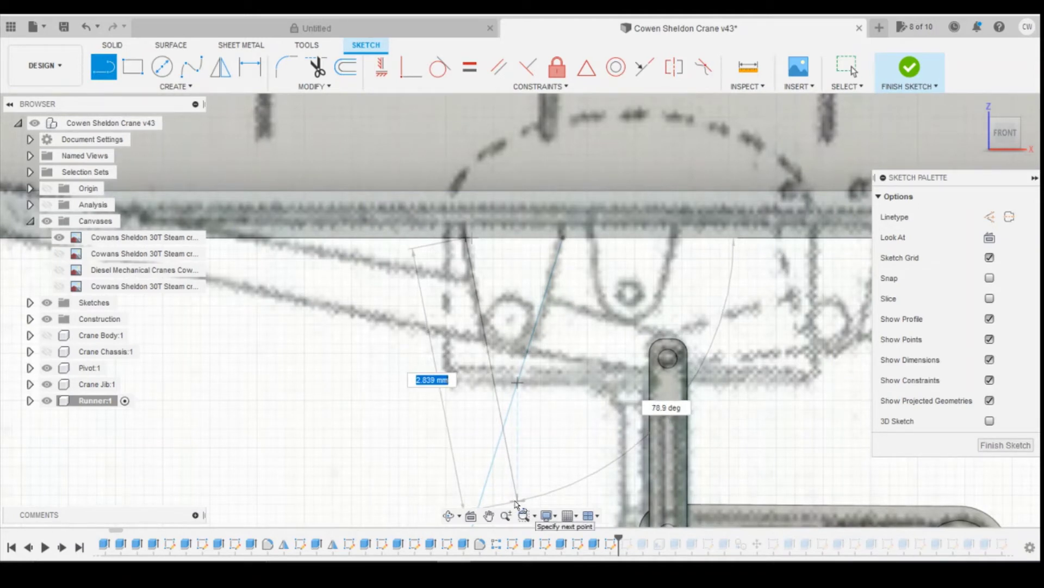
{"action": "left_click", "coordinate": [516, 501]}
{"action": "key", "text": "Escape"}
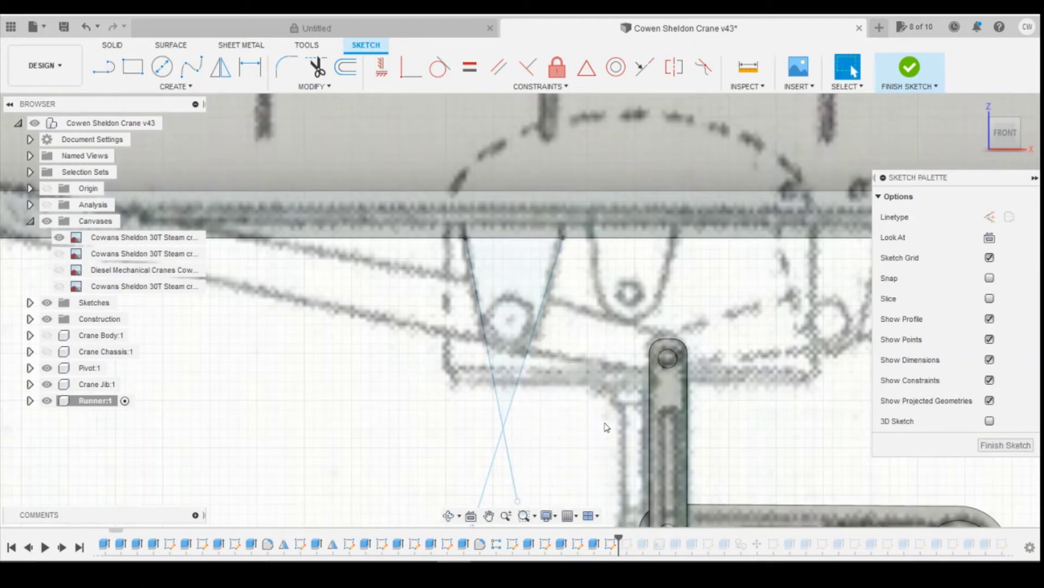
Trim the line ends beyond the crossing, fillet the bracket's lower tip with a 0.25 mm radius, and finish the sketch
{"action": "left_click", "coordinate": [316, 66]}
{"action": "left_click", "coordinate": [492, 465]}
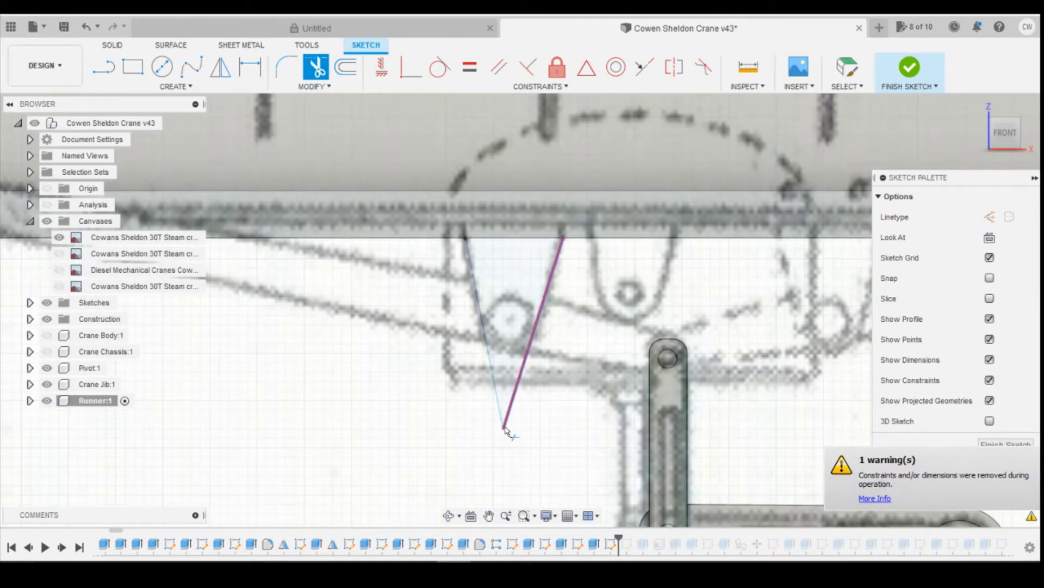
{"action": "left_click", "coordinate": [103, 68]}
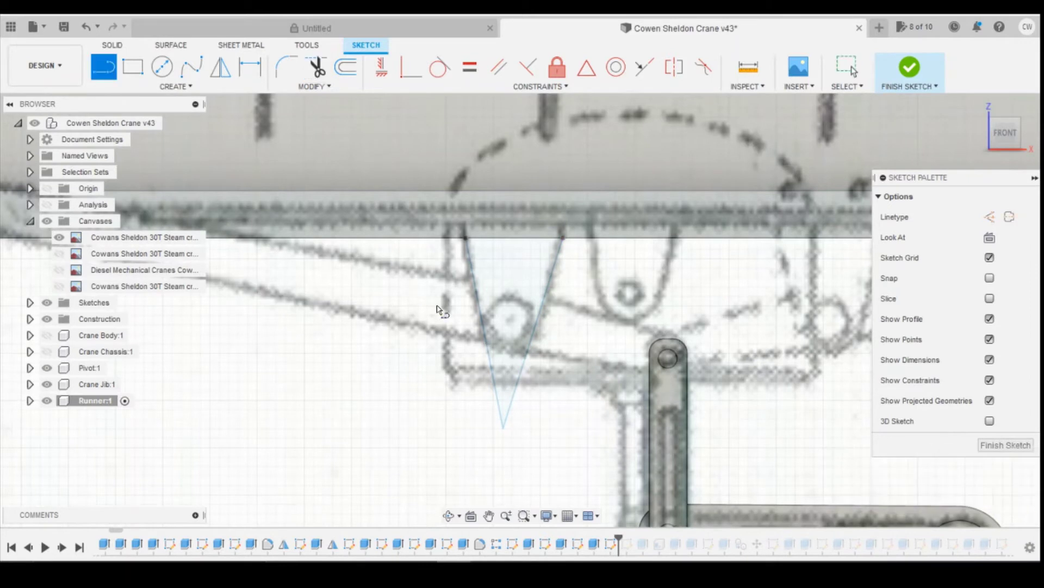
{"action": "left_click", "coordinate": [278, 68]}
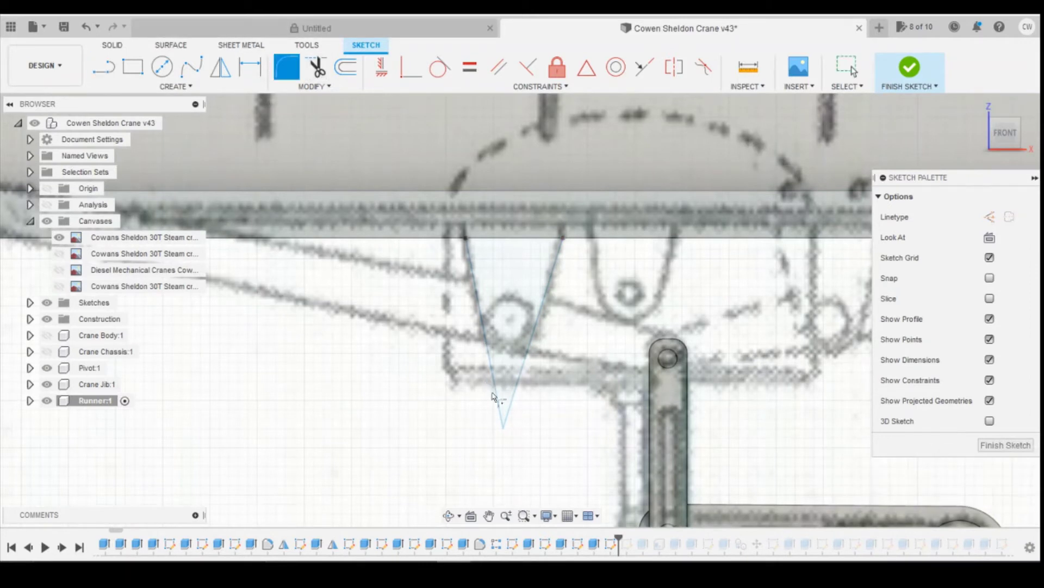
{"action": "left_click", "coordinate": [503, 419]}
{"action": "left_click_drag", "start_coordinate": [510, 289], "coordinate": [507, 366]}
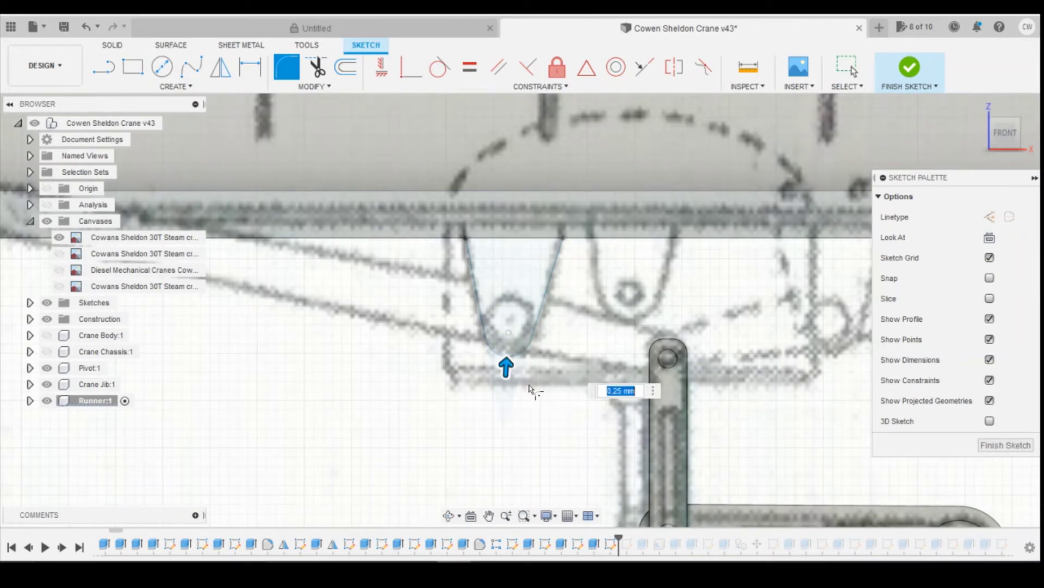
{"action": "left_click", "coordinate": [1013, 451]}
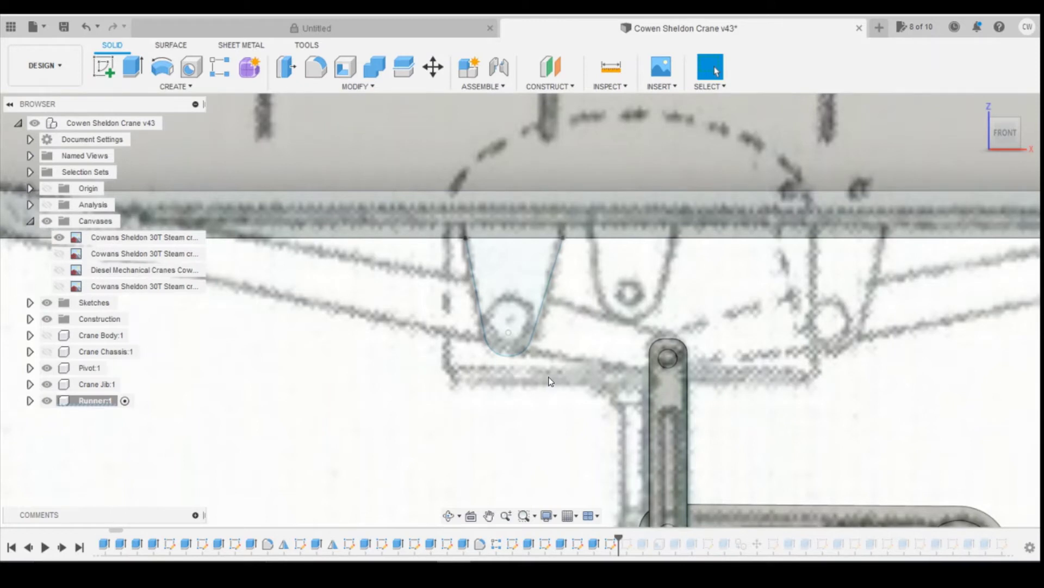
Undo the finished sketch, fillet, trim and both bracket lines to return to an empty open sketch
{"action": "left_click", "coordinate": [85, 28]}
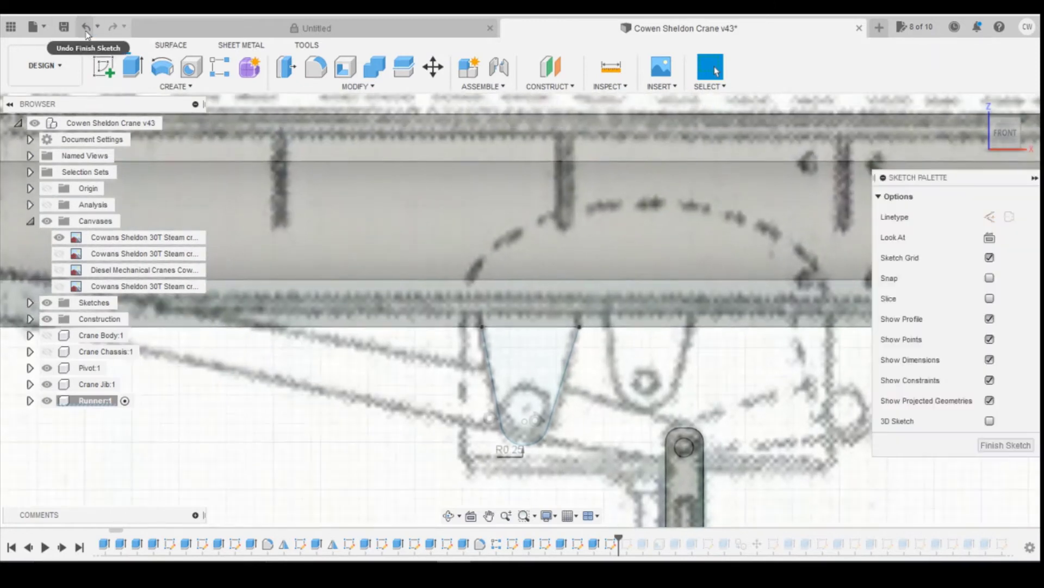
{"action": "left_click", "coordinate": [86, 31]}
{"action": "left_click", "coordinate": [86, 31]}
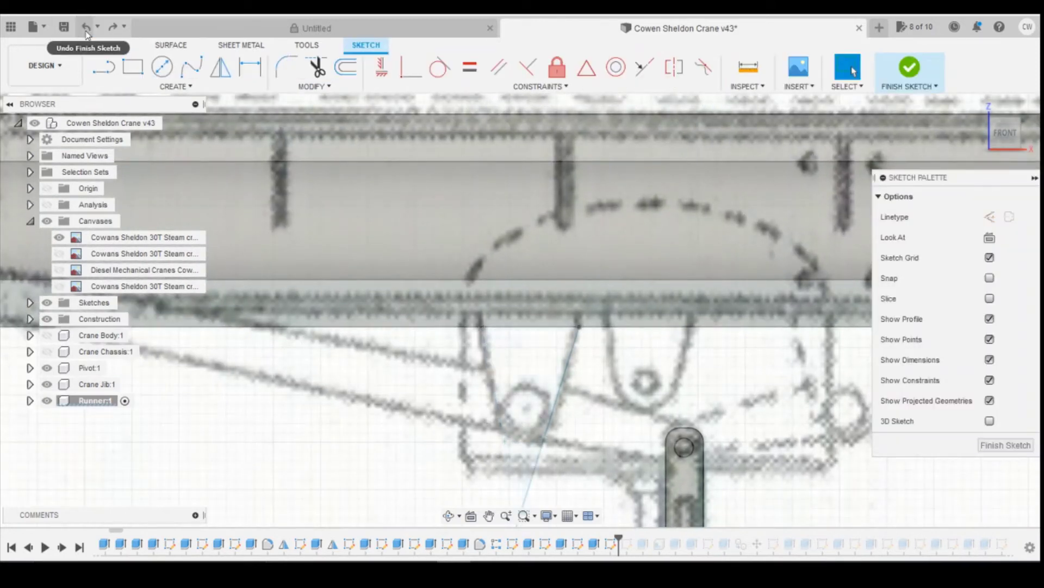
{"action": "left_click", "coordinate": [86, 30]}
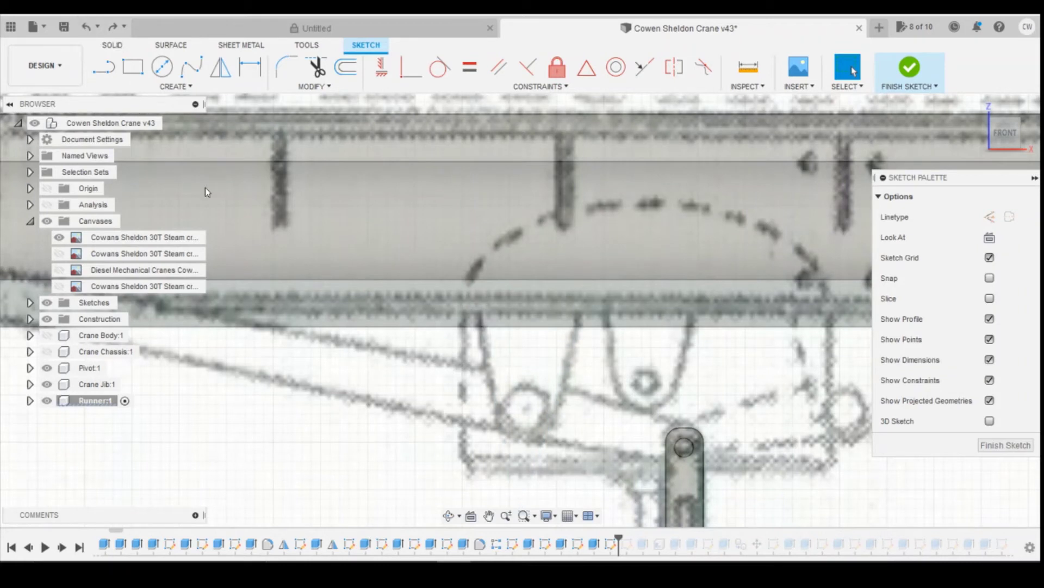
Sketch the left hanging bracket's horizontal top edge along the beam's lower edge and dimension it to 1 mm
{"action": "scroll", "coordinate": [204, 187], "scroll_direction": "down", "scroll_amount": 3}
{"action": "left_click", "coordinate": [100, 68]}
{"action": "scroll", "coordinate": [502, 274], "scroll_direction": "up", "scroll_amount": 3}
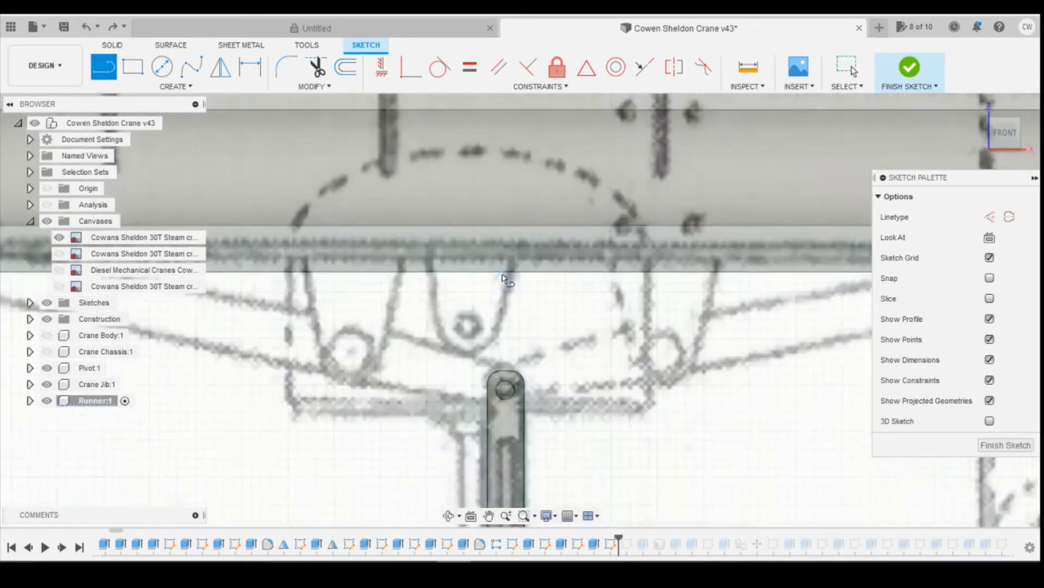
{"action": "left_click", "coordinate": [400, 277]}
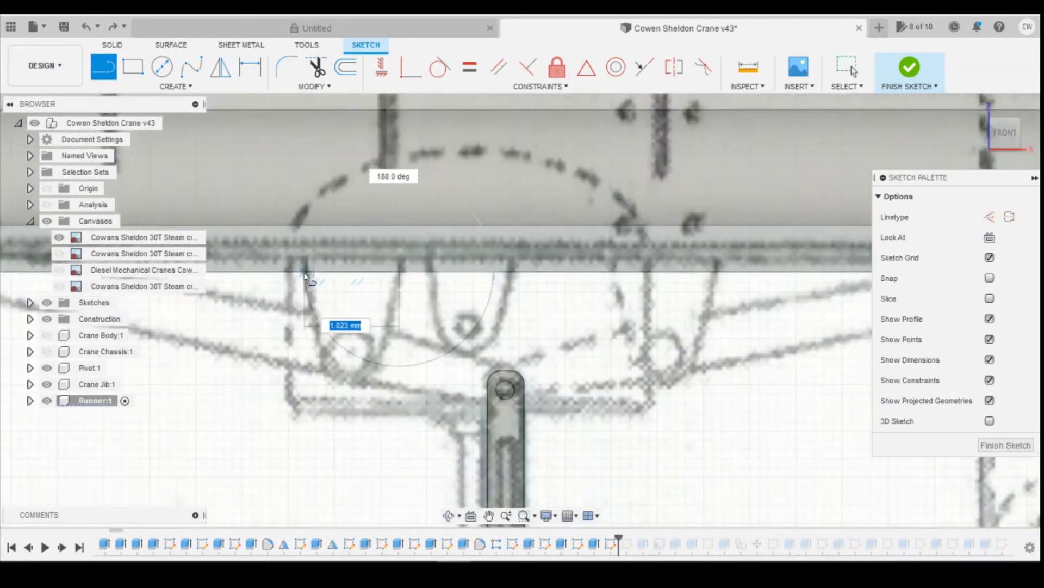
{"action": "left_click", "coordinate": [305, 272]}
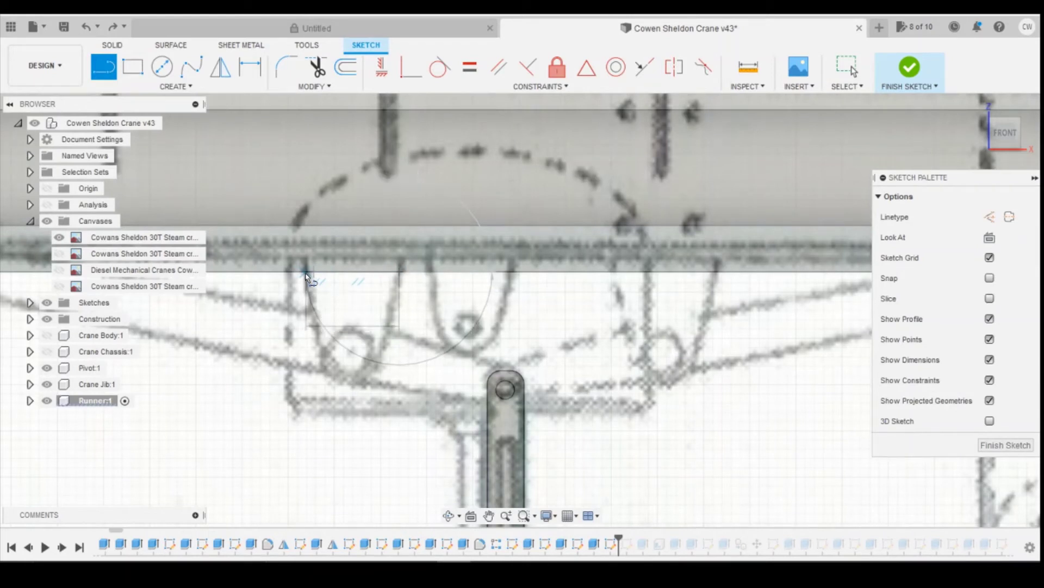
{"action": "key", "text": "Escape"}
{"action": "key", "text": "d"}
{"action": "left_click", "coordinate": [363, 271]}
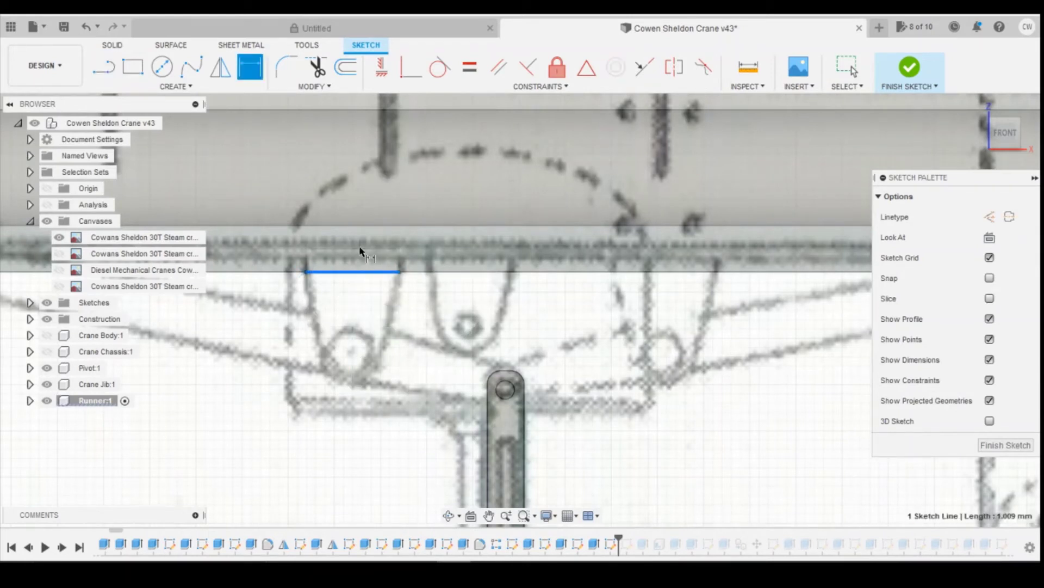
{"action": "left_click", "coordinate": [359, 249]}
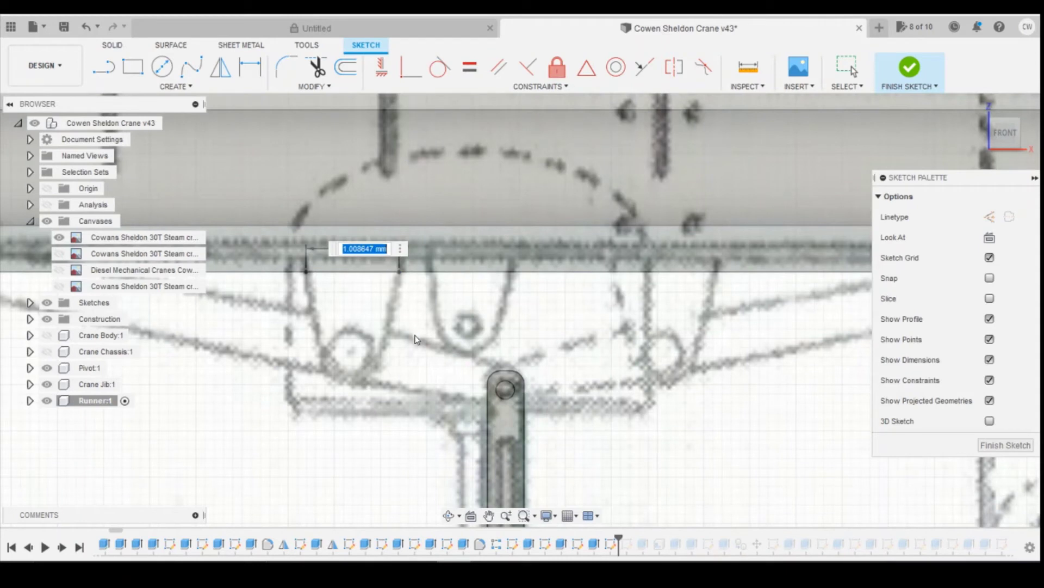
{"action": "type", "text": "1"}
{"action": "key", "text": "Return"}
Draw the bracket's two sloping sides from the top edge's endpoints, each about 2.06 mm long, meeting at a point below
{"action": "key", "text": "l"}
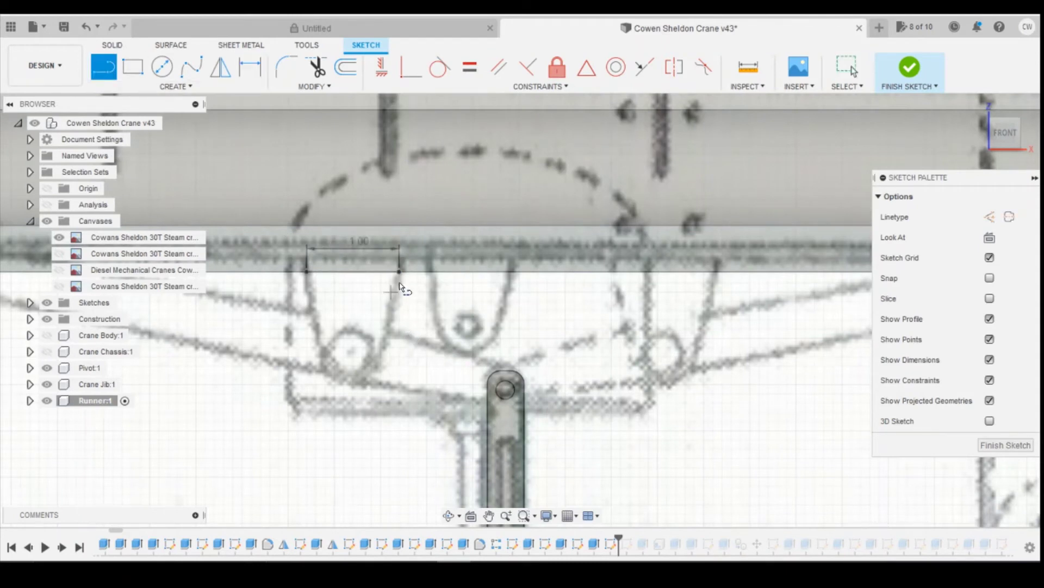
{"action": "left_click", "coordinate": [400, 272]}
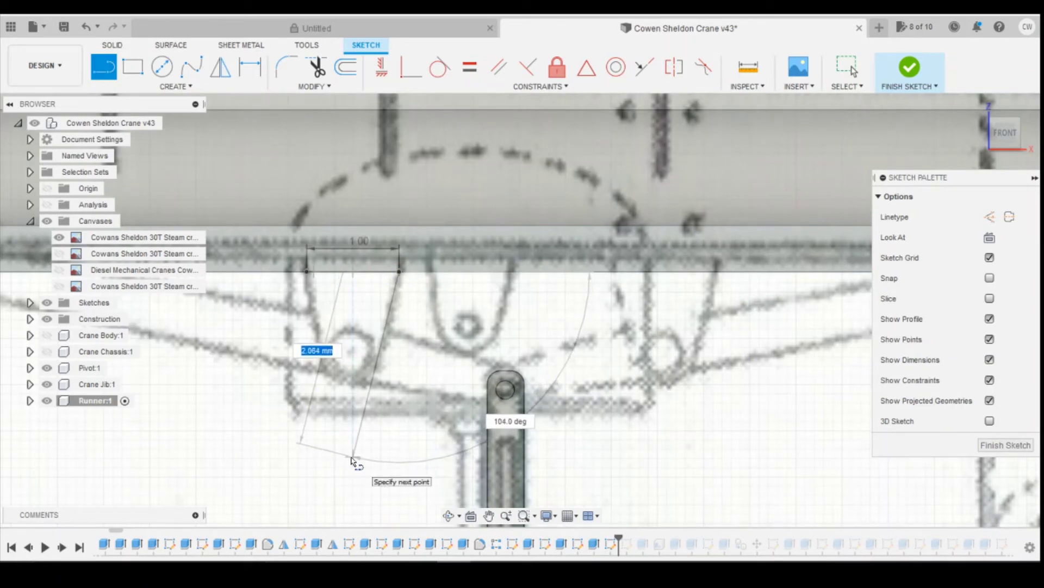
{"action": "left_click", "coordinate": [353, 457]}
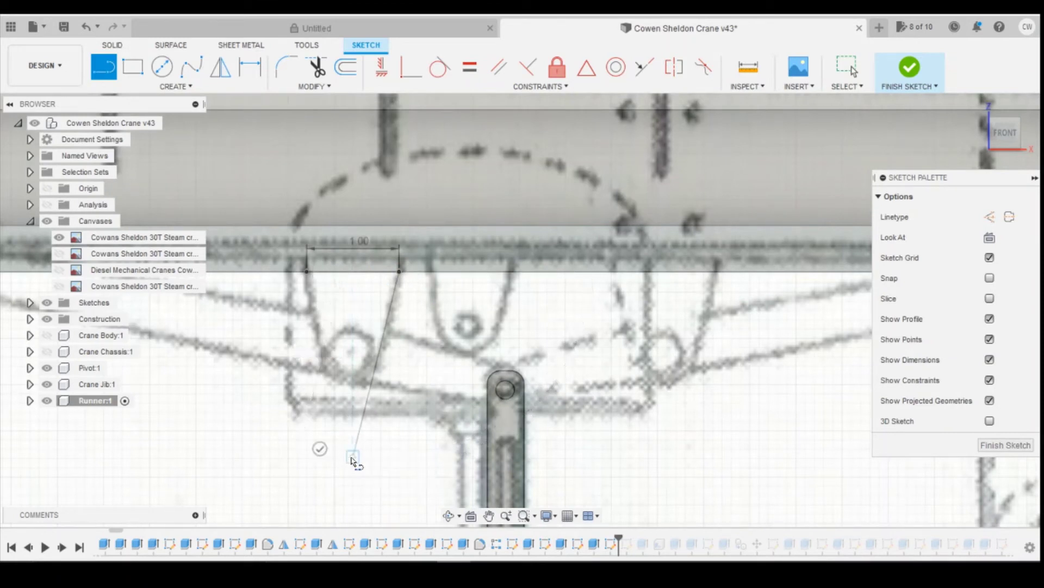
{"action": "left_click", "coordinate": [307, 272]}
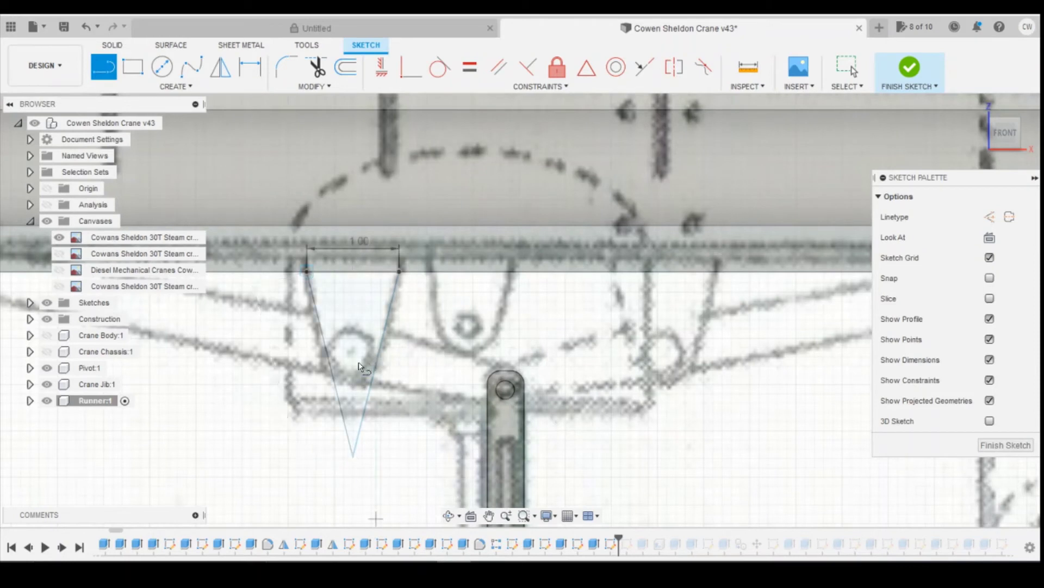
Round the bracket's lower tip with a 0.25 mm sketch fillet to match the canvas outline
{"action": "left_click", "coordinate": [286, 67]}
{"action": "left_click", "coordinate": [351, 450]}
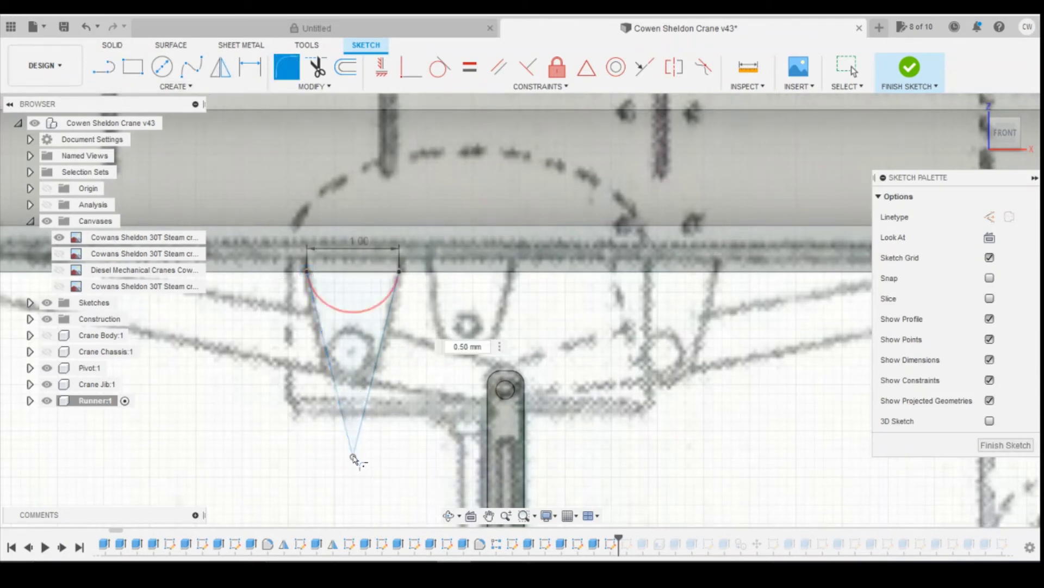
{"action": "left_click_drag", "start_coordinate": [352, 320], "coordinate": [354, 395]}
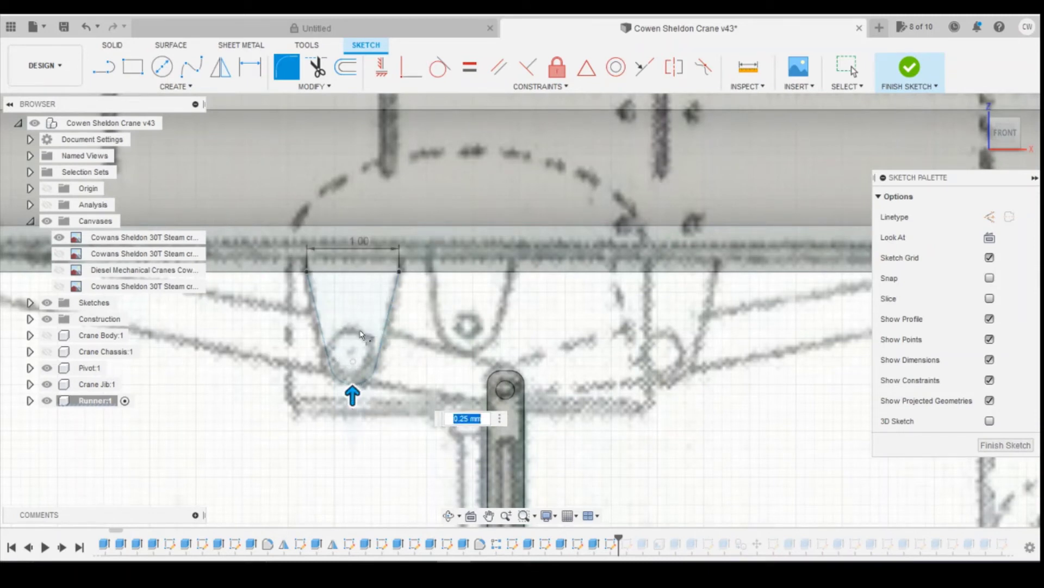
{"action": "key", "text": "Return"}
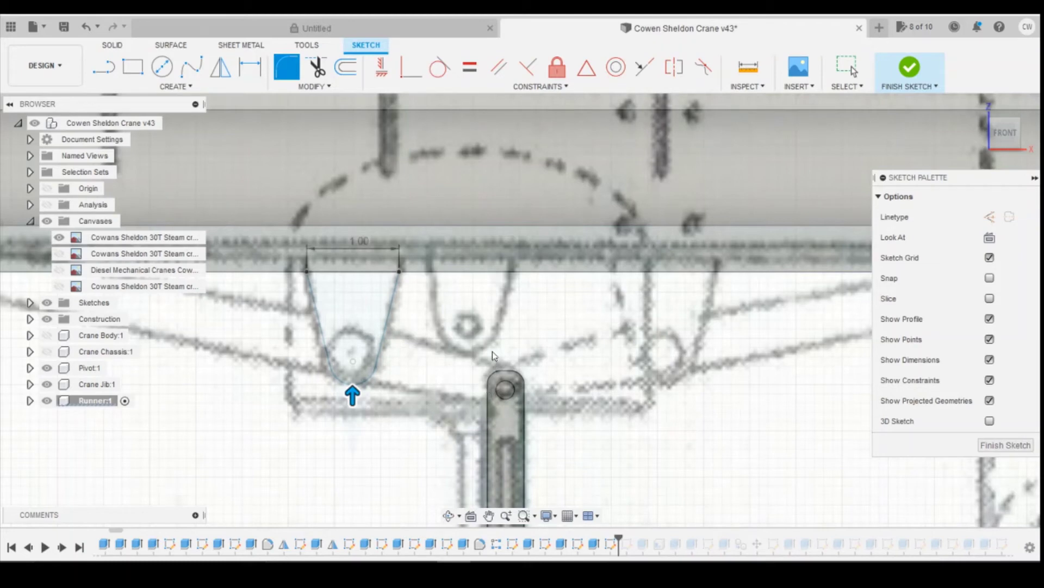
{"action": "key", "text": "Escape"}
Dimension the horizontal distance from the hanging bracket's upper right corner to the underframe truss's upper right corner
{"action": "scroll", "coordinate": [652, 479], "scroll_direction": "down", "scroll_amount": 3}
{"action": "scroll", "coordinate": [490, 463], "scroll_direction": "down", "scroll_amount": 3}
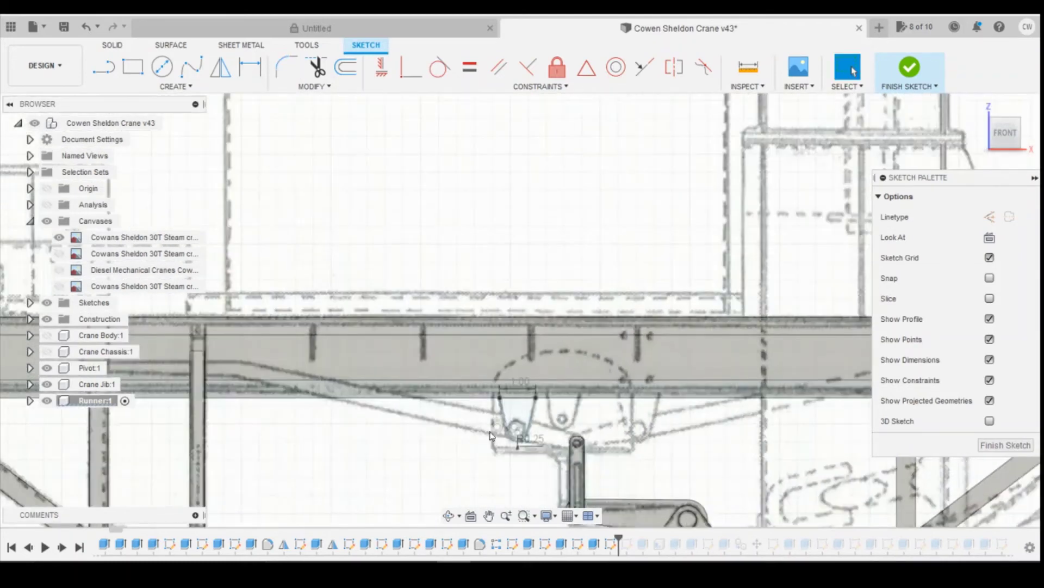
{"action": "scroll", "coordinate": [484, 438], "scroll_direction": "up", "scroll_amount": 5}
{"action": "scroll", "coordinate": [505, 424], "scroll_direction": "down", "scroll_amount": 3}
{"action": "key", "text": "d"}
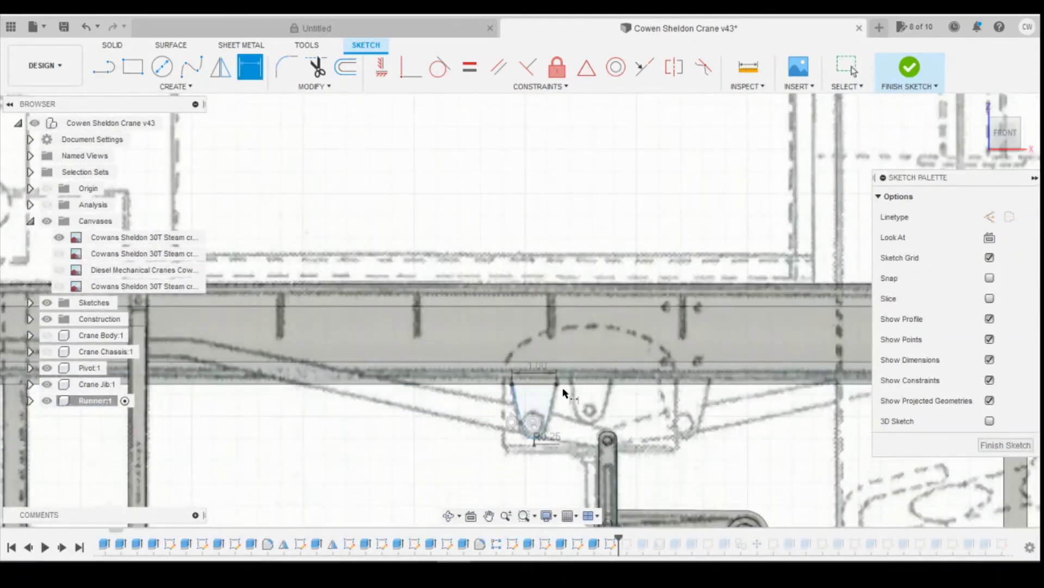
{"action": "scroll", "coordinate": [426, 416], "scroll_direction": "down", "scroll_amount": 4}
{"action": "scroll", "coordinate": [670, 415], "scroll_direction": "up", "scroll_amount": 3}
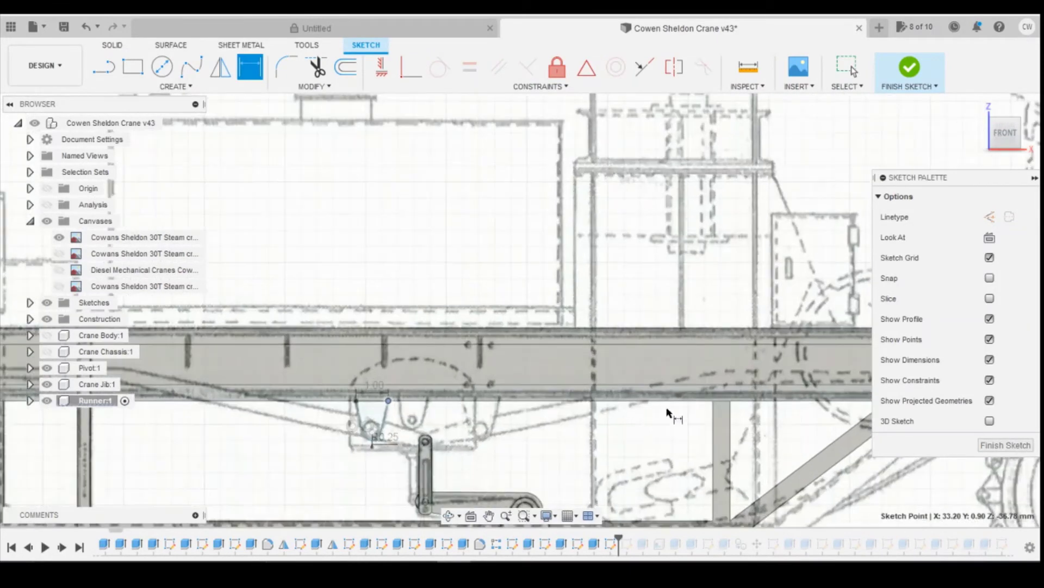
{"action": "scroll", "coordinate": [777, 411], "scroll_direction": "down", "scroll_amount": 3}
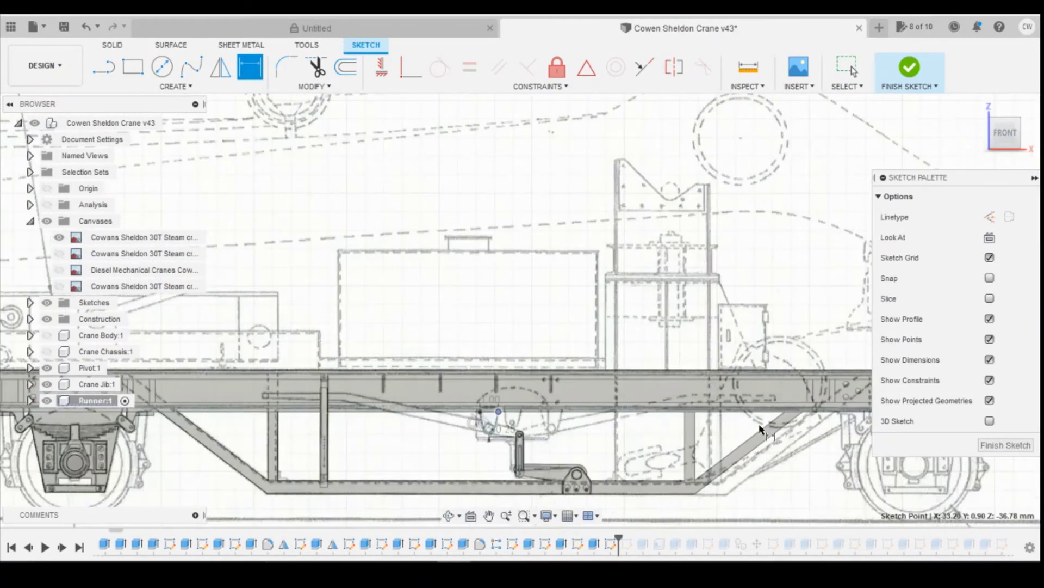
{"action": "left_click", "coordinate": [784, 412]}
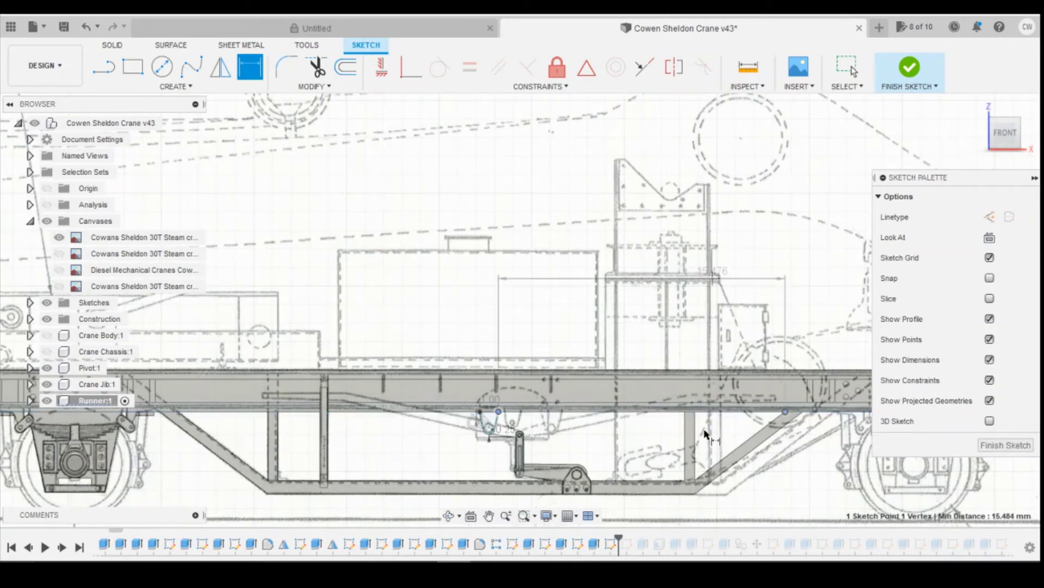
{"action": "key", "text": "Escape"}
Dimension the vertical distance from the bracket's upper right corner to the start of its rounded tip
{"action": "scroll", "coordinate": [476, 414], "scroll_direction": "up", "scroll_amount": 5}
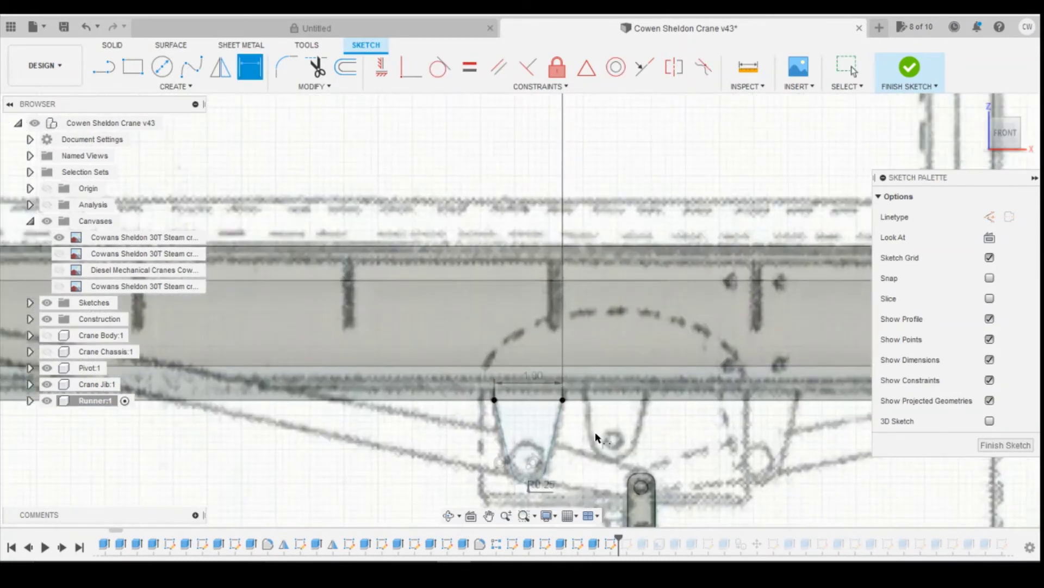
{"action": "left_click", "coordinate": [564, 401]}
{"action": "left_click", "coordinate": [545, 470]}
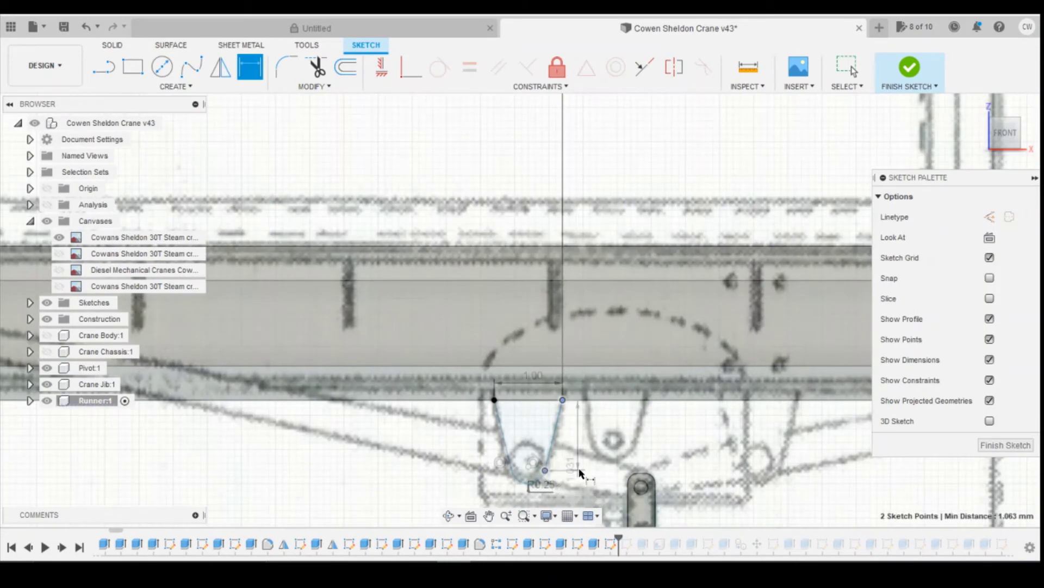
{"action": "key", "text": "Escape"}
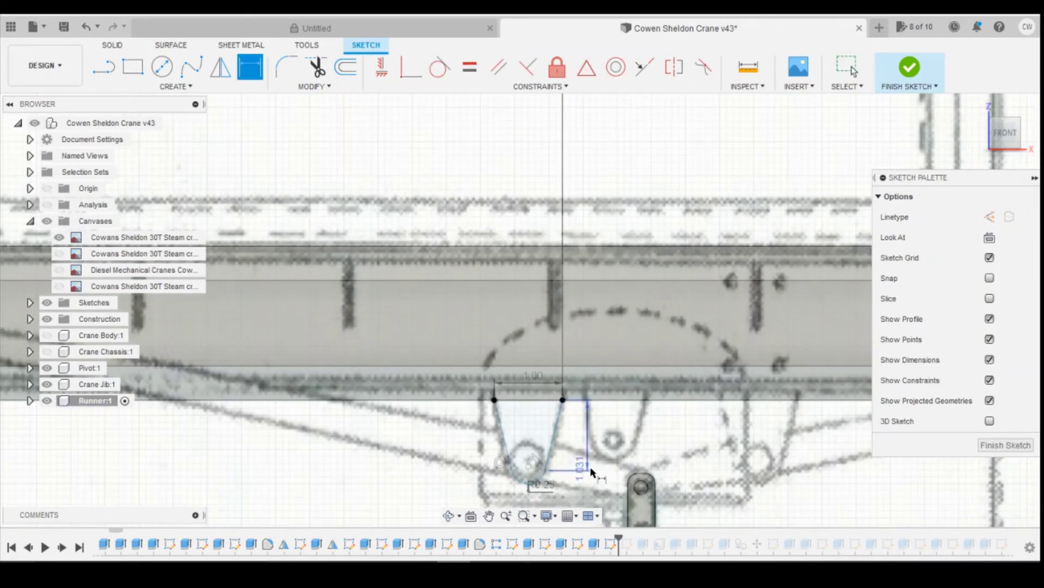
{"action": "scroll", "coordinate": [550, 452], "scroll_direction": "up", "scroll_amount": 3}
{"action": "scroll", "coordinate": [733, 393], "scroll_direction": "down", "scroll_amount": 2}
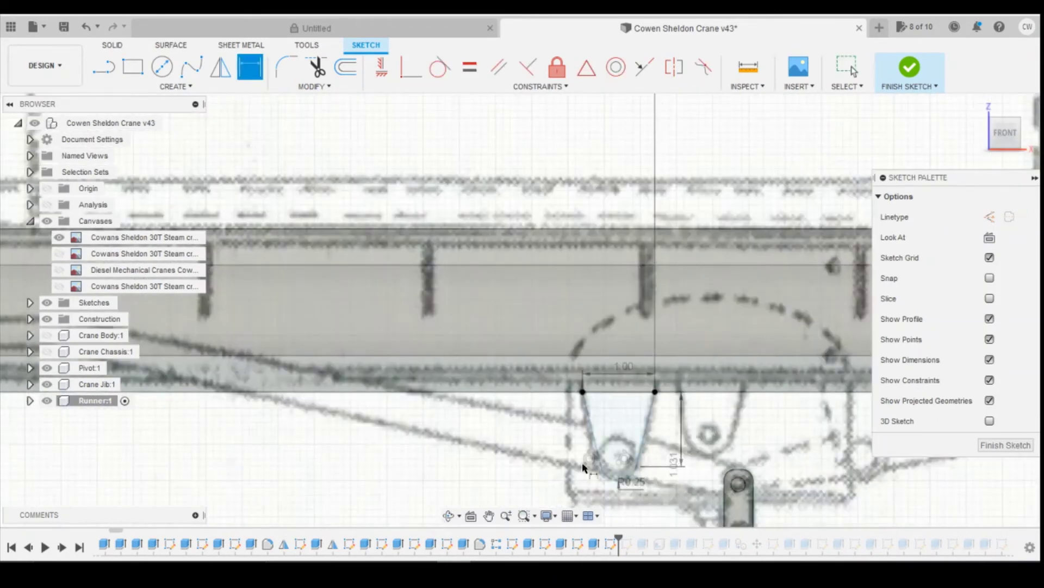
{"action": "scroll", "coordinate": [583, 467], "scroll_direction": "down", "scroll_amount": 1}
{"action": "scroll", "coordinate": [588, 436], "scroll_direction": "down", "scroll_amount": 1}
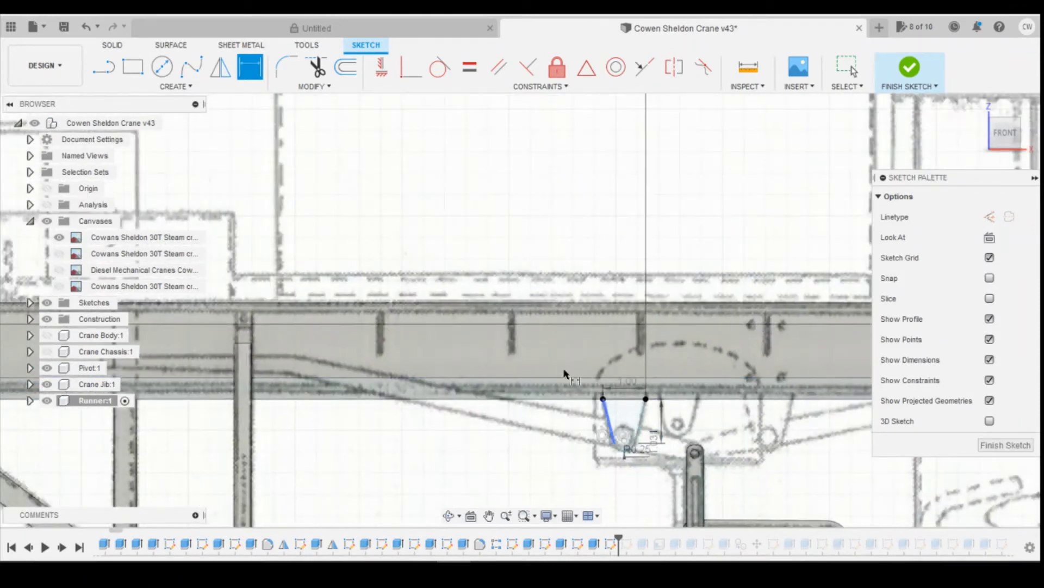
{"action": "scroll", "coordinate": [587, 399], "scroll_direction": "up", "scroll_amount": 2}
{"action": "key", "text": "Escape"}
Extrude the closed hanging bracket profile by -0.80 mm as a new body in the Runner component
{"action": "left_click", "coordinate": [642, 421]}
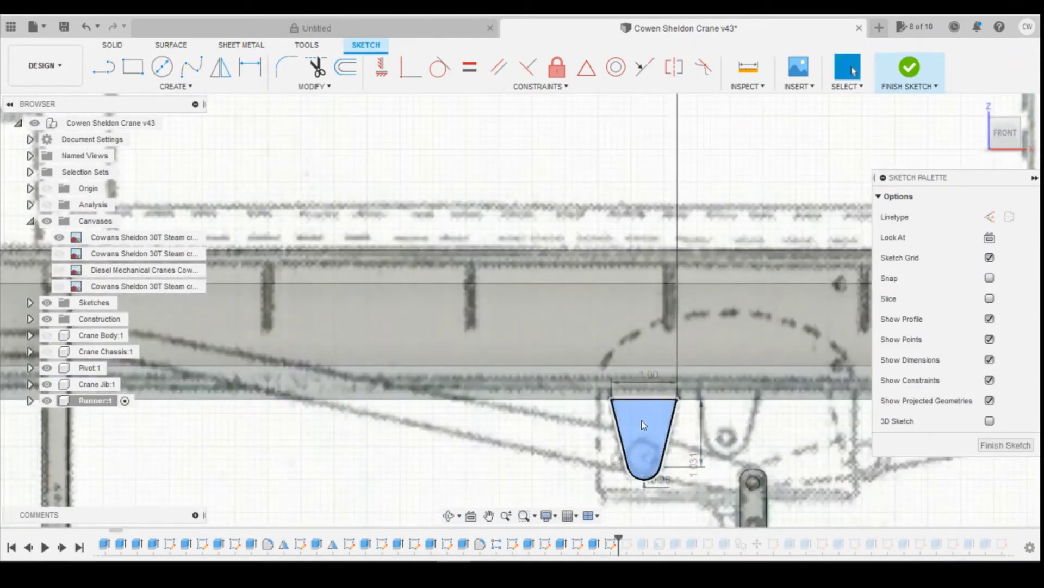
{"action": "right_click", "coordinate": [642, 425]}
{"action": "left_click", "coordinate": [635, 282]}
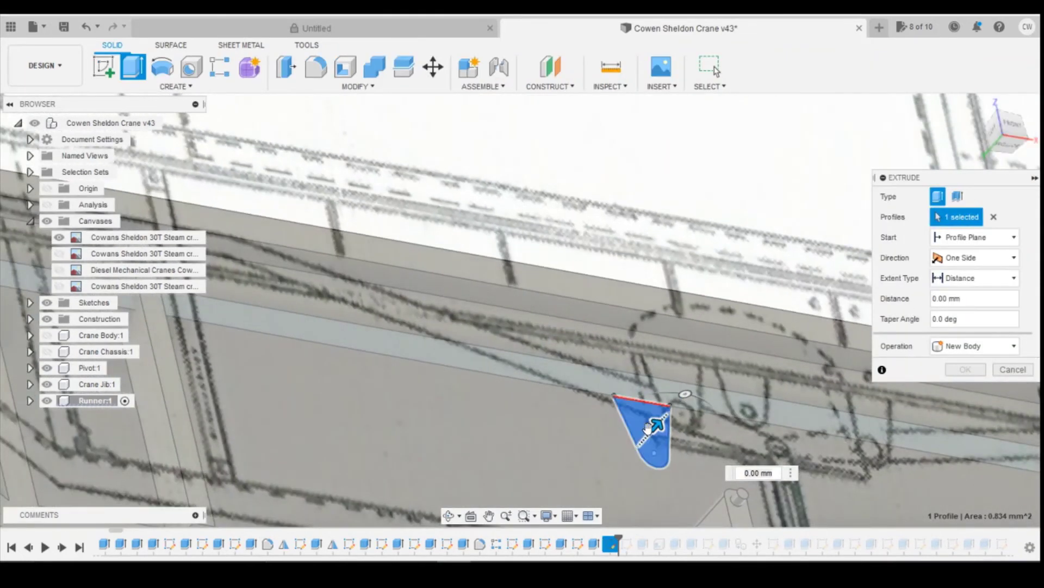
{"action": "left_click_drag", "start_coordinate": [659, 428], "coordinate": [616, 469]}
{"action": "left_click", "coordinate": [980, 346]}
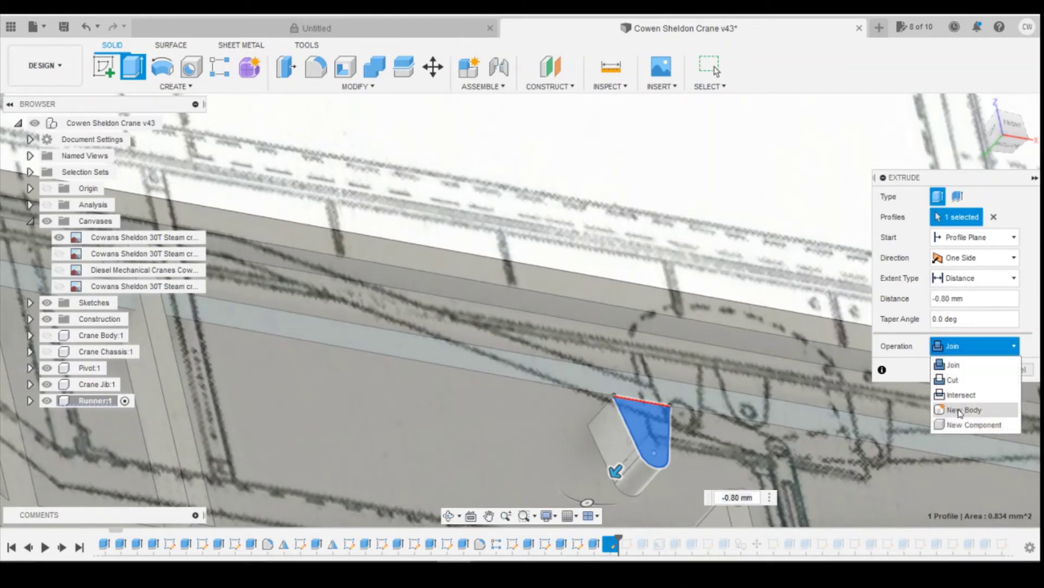
{"action": "left_click", "coordinate": [959, 405]}
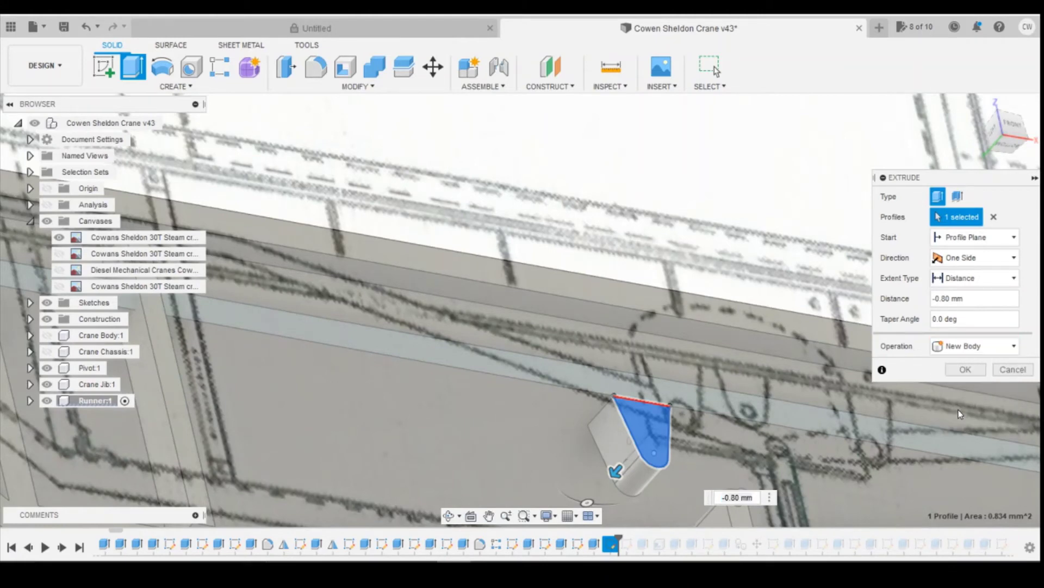
{"action": "left_click", "coordinate": [30, 400]}
{"action": "left_click", "coordinate": [42, 433]}
{"action": "scroll", "coordinate": [60, 435], "scroll_direction": "down", "scroll_amount": 1}
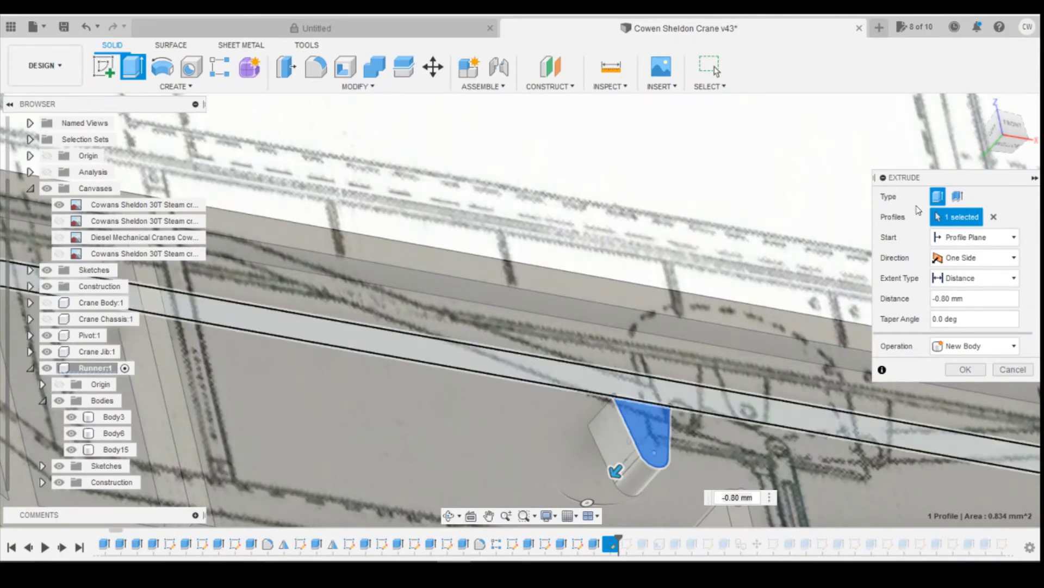
{"action": "left_click", "coordinate": [1011, 124]}
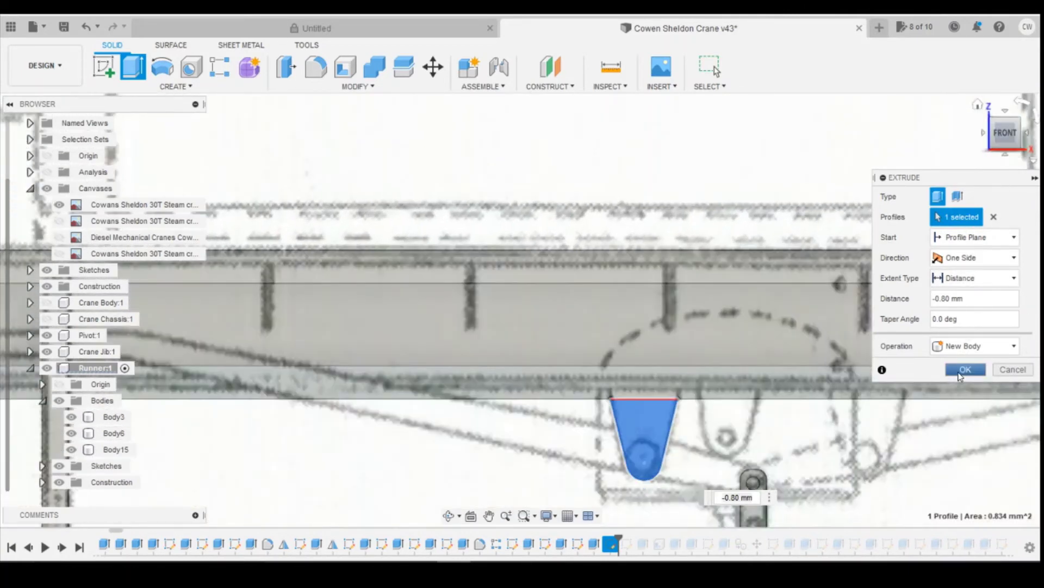
{"action": "left_click", "coordinate": [963, 369]}
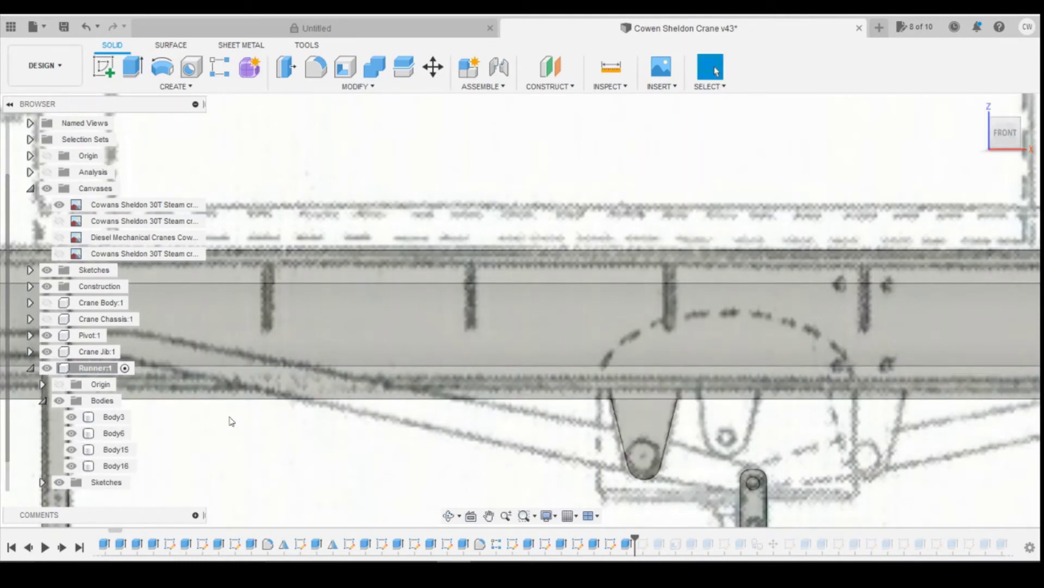
Hide and show Body6 to check which part of the runner wagon it represents
{"action": "scroll", "coordinate": [359, 389], "scroll_direction": "down", "scroll_amount": 5}
{"action": "scroll", "coordinate": [332, 375], "scroll_direction": "down", "scroll_amount": 4}
{"action": "scroll", "coordinate": [114, 443], "scroll_direction": "down", "scroll_amount": 2}
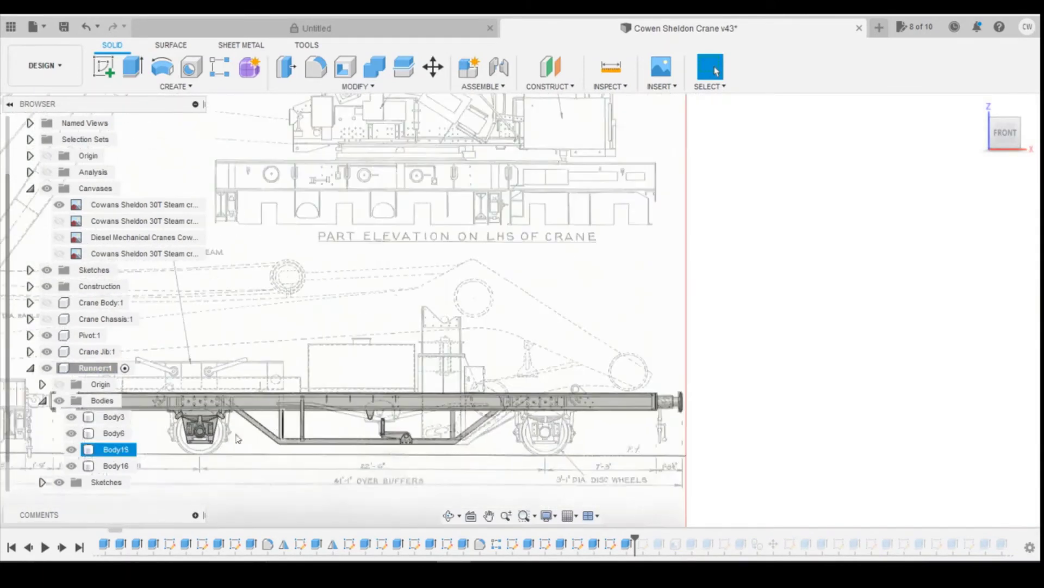
{"action": "left_click", "coordinate": [75, 433]}
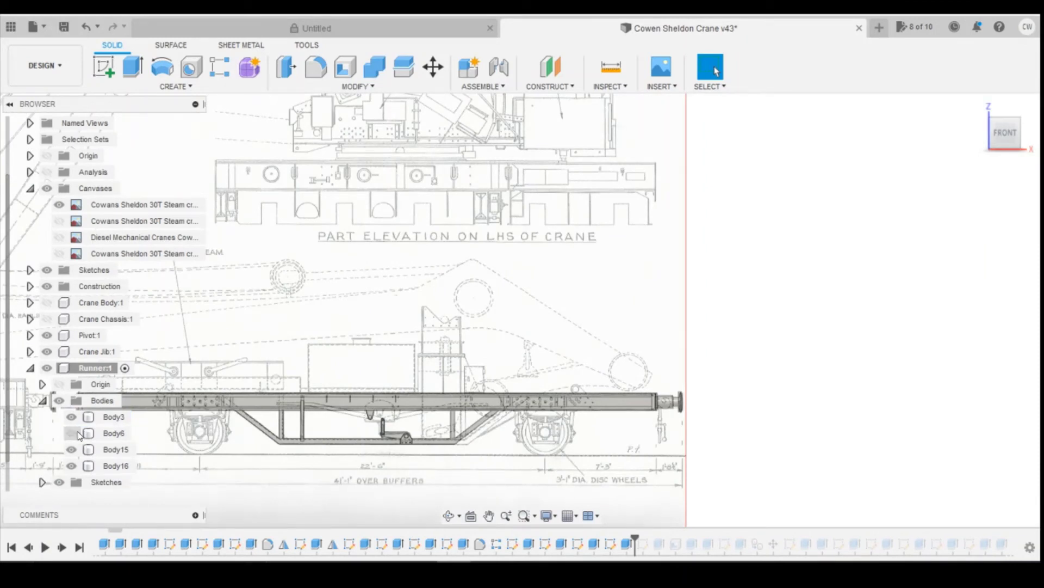
{"action": "left_click", "coordinate": [74, 433]}
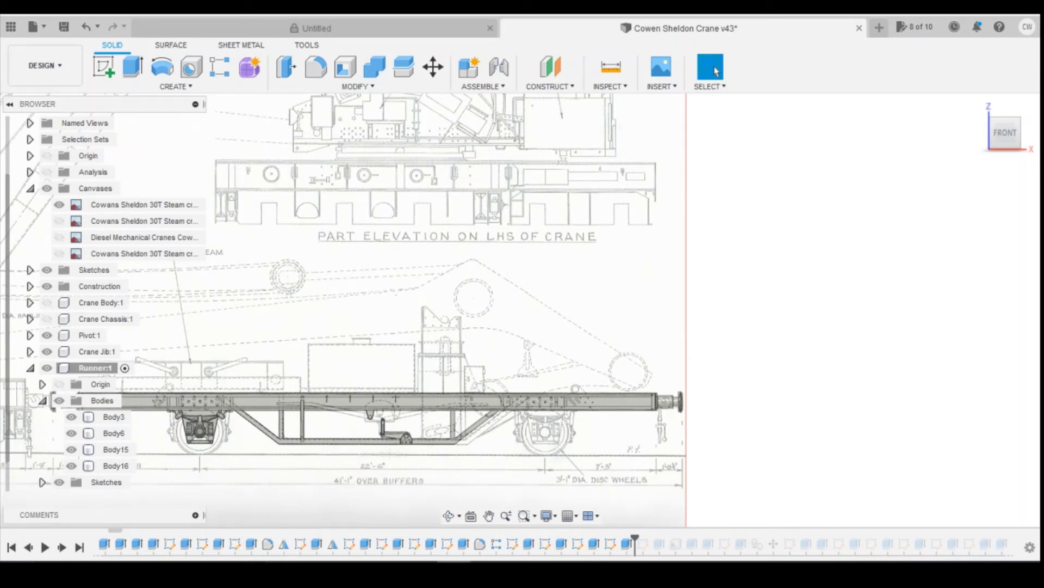
Roll the timeline forward to its last feature to restore the complete runner wagon
{"action": "mouse_move", "coordinate": [1013, 136]}
{"action": "left_mouse_down"}
{"action": "mouse_move", "coordinate": [986, 155]}
{"action": "mouse_move", "coordinate": [993, 148]}
{"action": "left_mouse_up"}
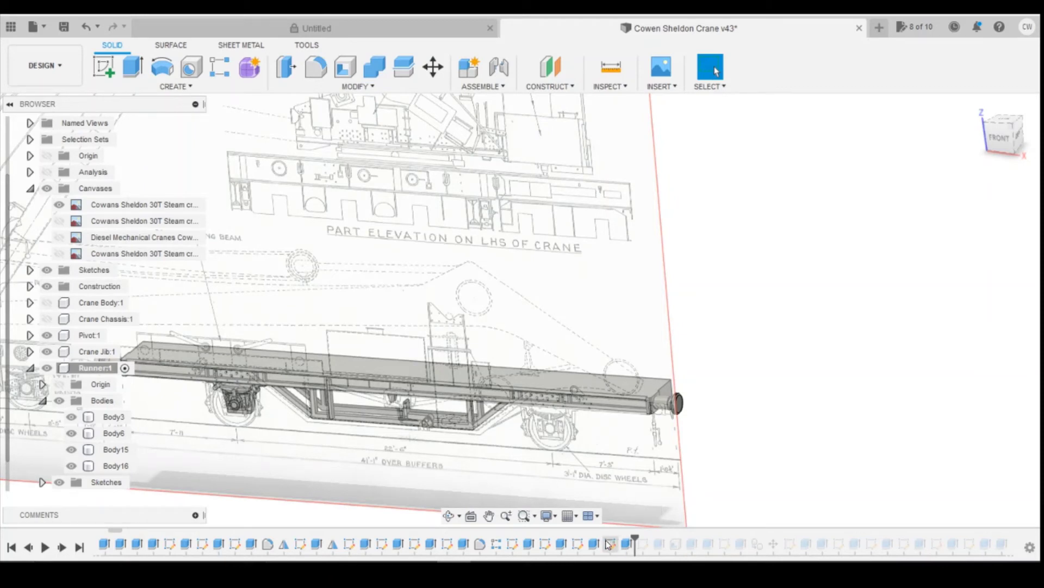
{"action": "left_click", "coordinate": [79, 547]}
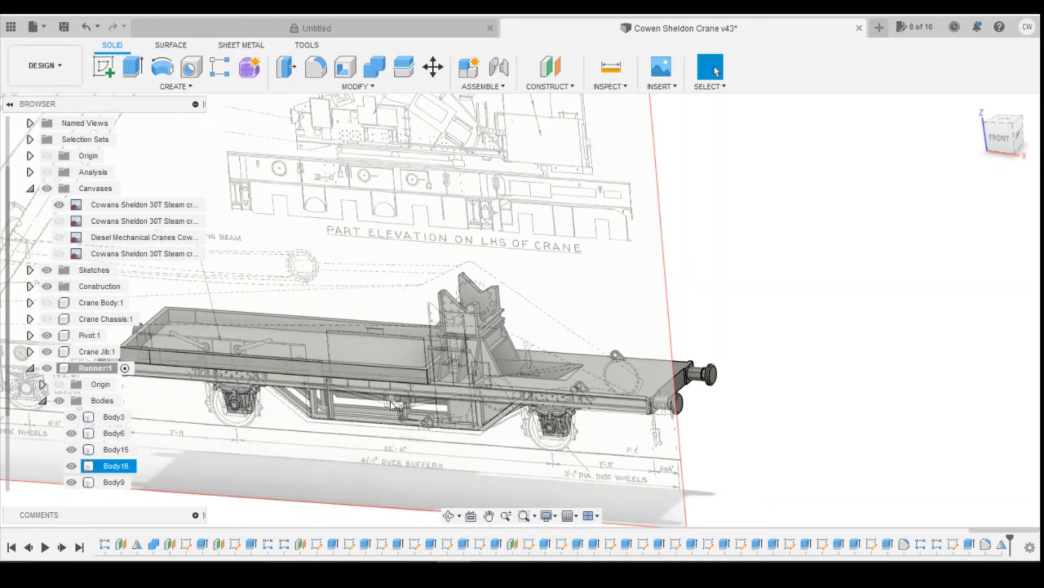
{"action": "left_click", "coordinate": [1001, 137]}
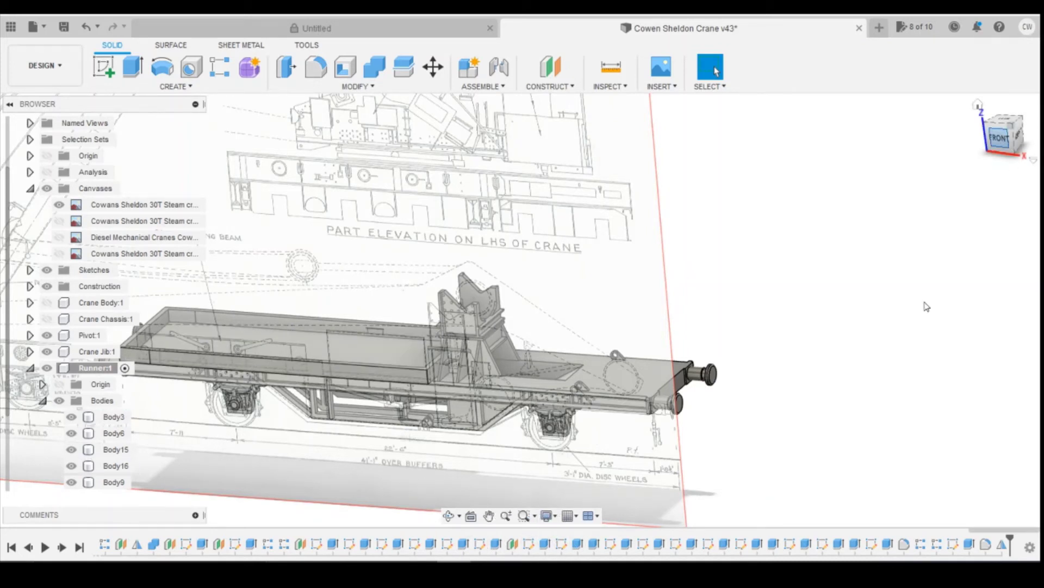
Look through the runner's timeline features, including Extrude45 and its neighbours, for a suitable point to roll back to
{"action": "scroll", "coordinate": [860, 536], "scroll_direction": "left", "scroll_amount": 4}
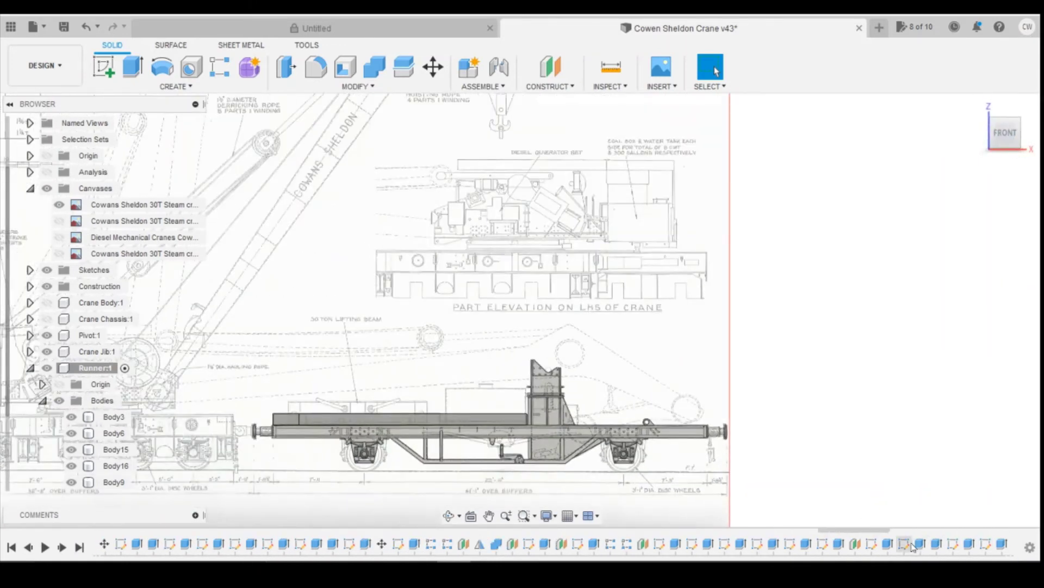
{"action": "scroll", "coordinate": [859, 542], "scroll_direction": "left", "scroll_amount": 3}
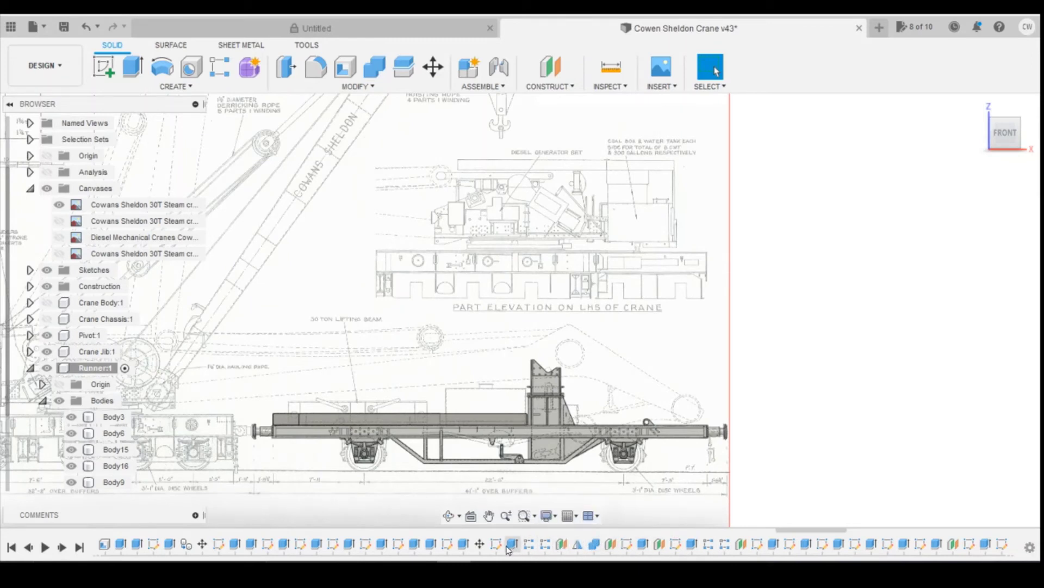
{"action": "scroll", "coordinate": [807, 546], "scroll_direction": "right", "scroll_amount": 5}
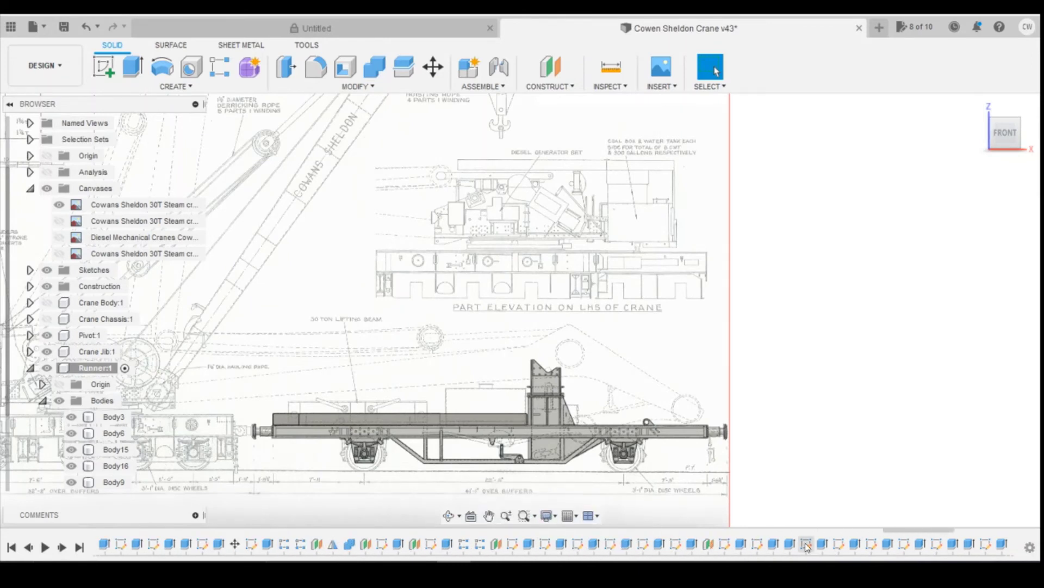
{"action": "scroll", "coordinate": [807, 547], "scroll_direction": "right", "scroll_amount": 4}
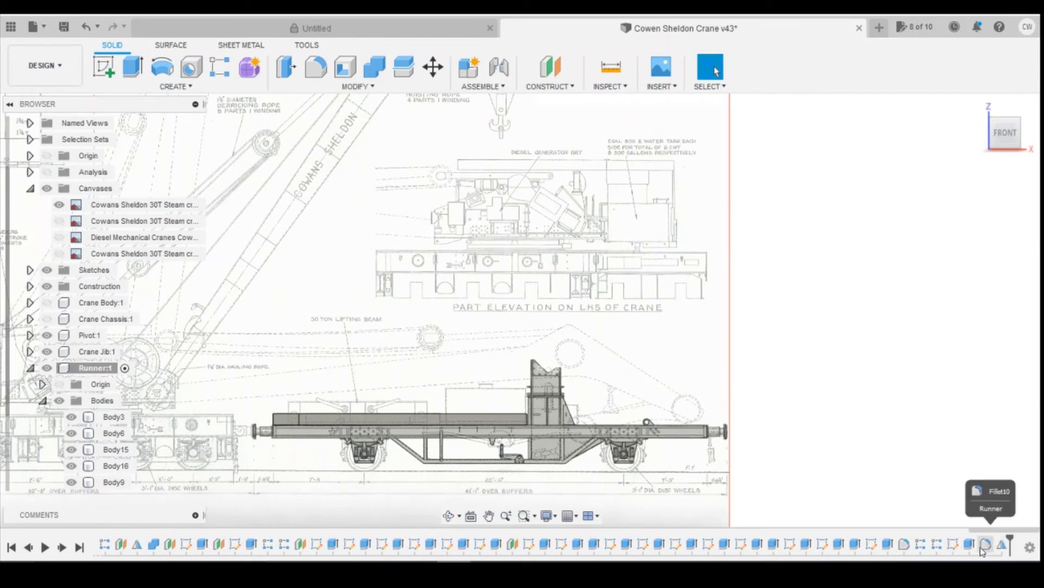
{"action": "scroll", "coordinate": [402, 548], "scroll_direction": "left", "scroll_amount": 4}
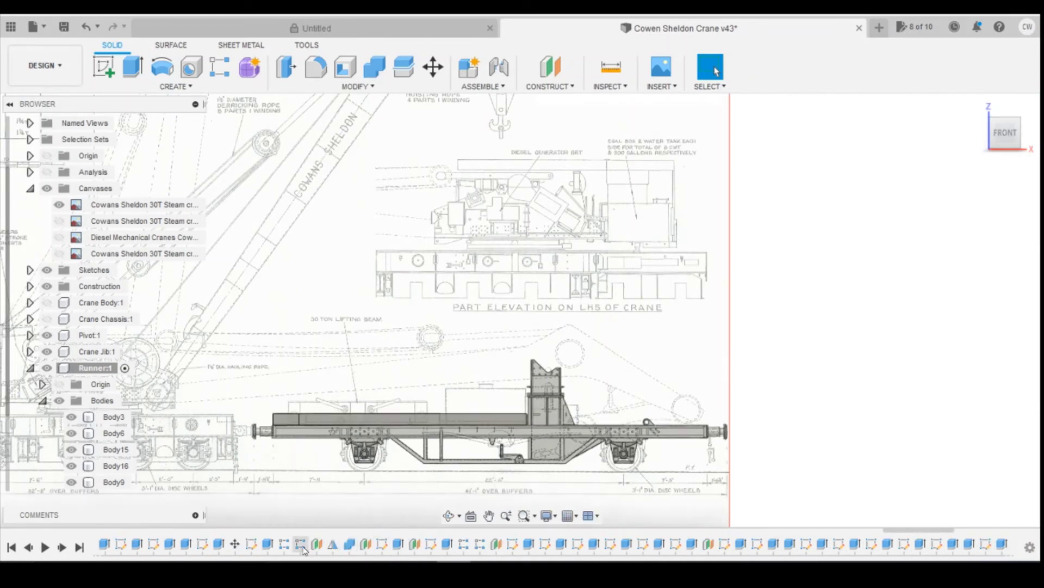
{"action": "scroll", "coordinate": [277, 547], "scroll_direction": "left", "scroll_amount": 4}
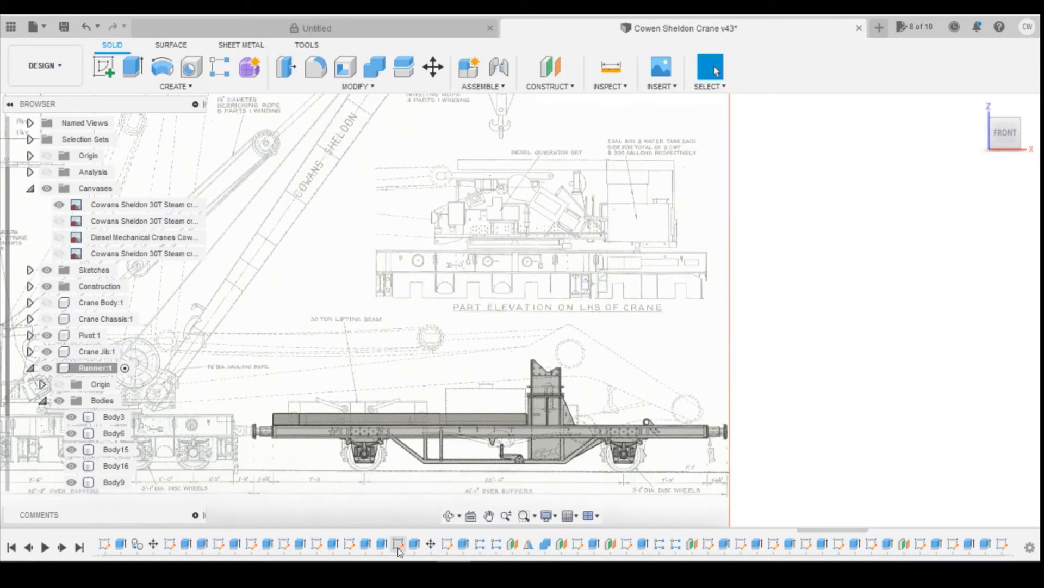
{"action": "right_click", "coordinate": [298, 544]}
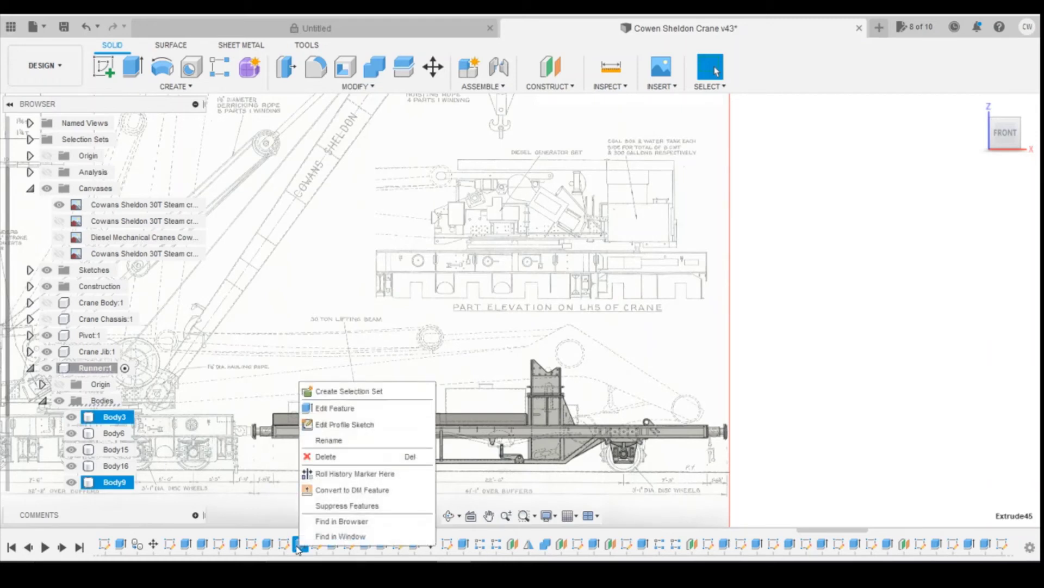
{"action": "key", "text": "Escape"}
{"action": "key", "text": "Escape"}
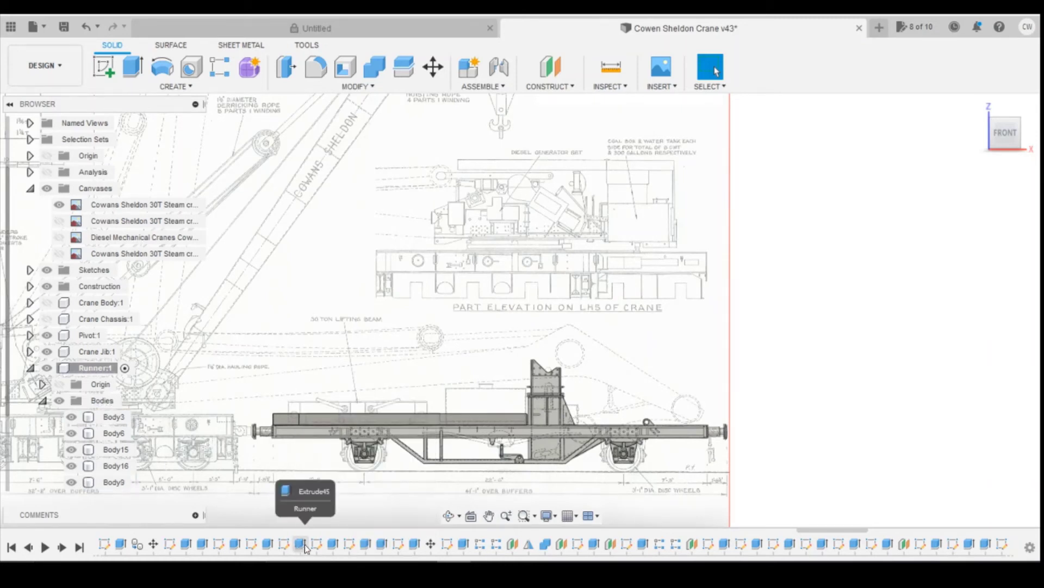
{"action": "left_click", "coordinate": [496, 447]}
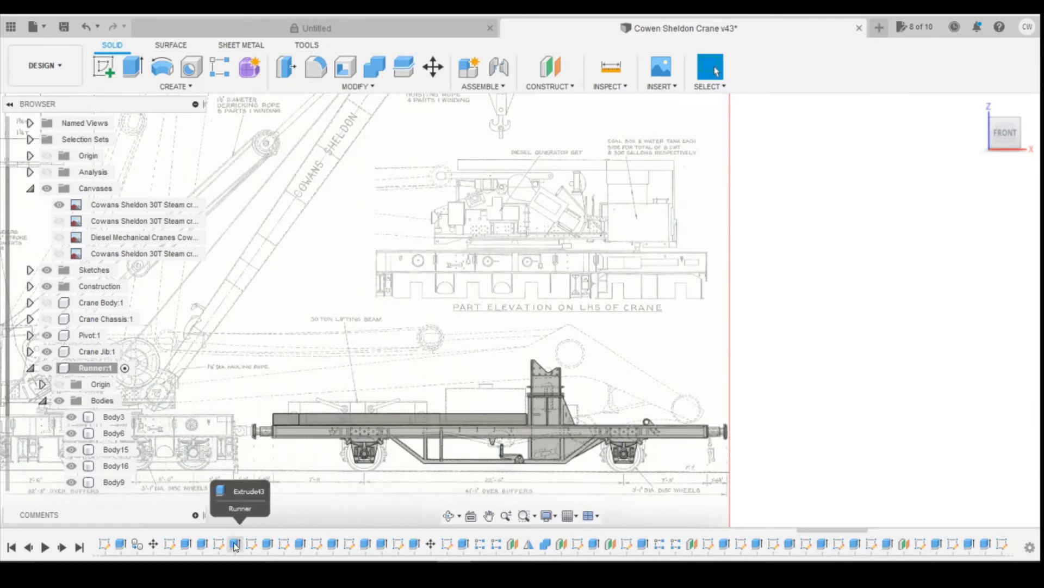
Roll the timeline back to Extrude45, review the runner's earlier features one at a time, and return to the last feature
{"action": "right_click", "coordinate": [300, 544]}
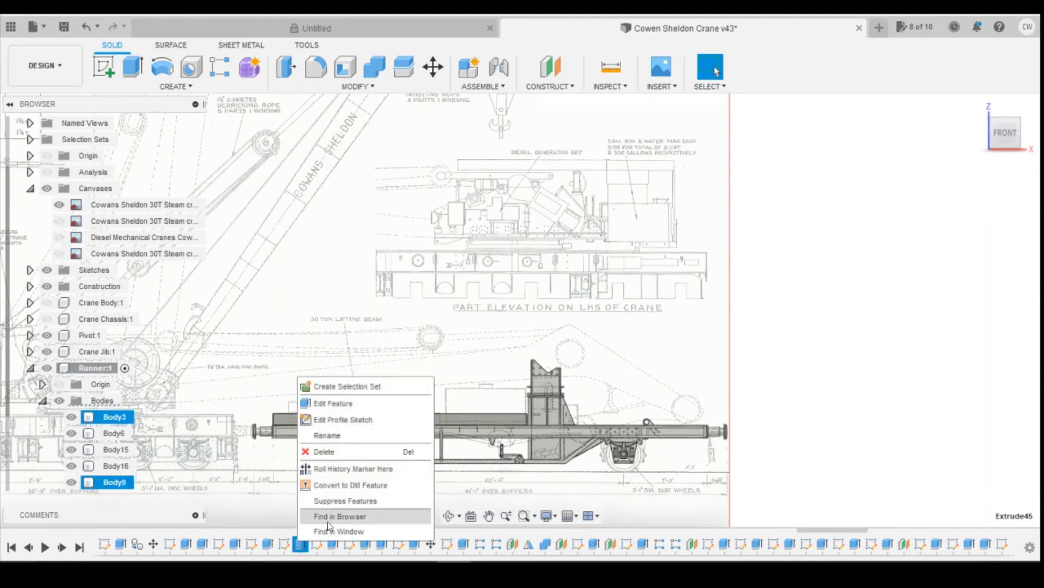
{"action": "left_click", "coordinate": [351, 469]}
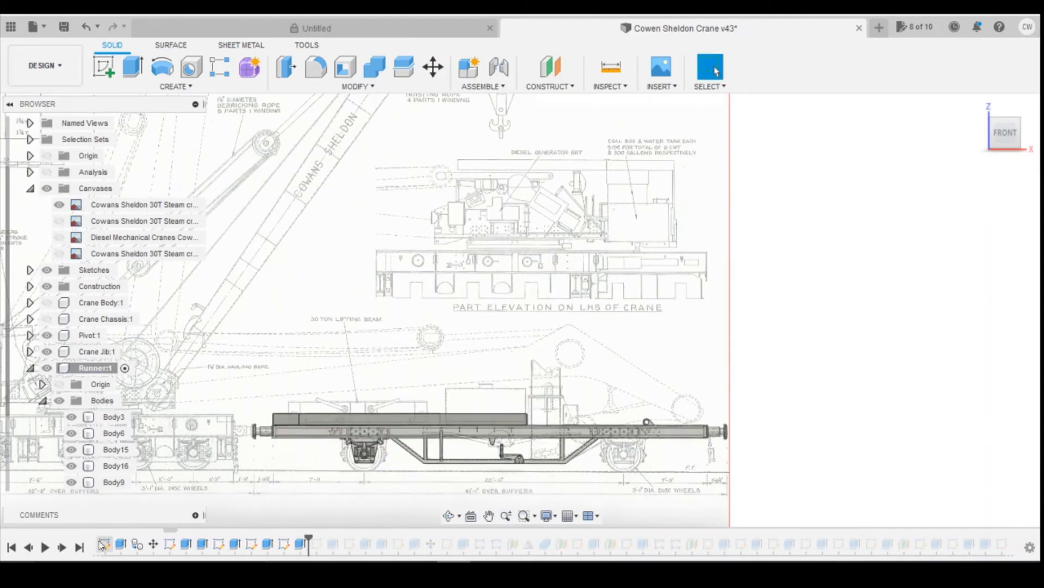
{"action": "left_click", "coordinate": [28, 549]}
{"action": "left_click", "coordinate": [29, 548]}
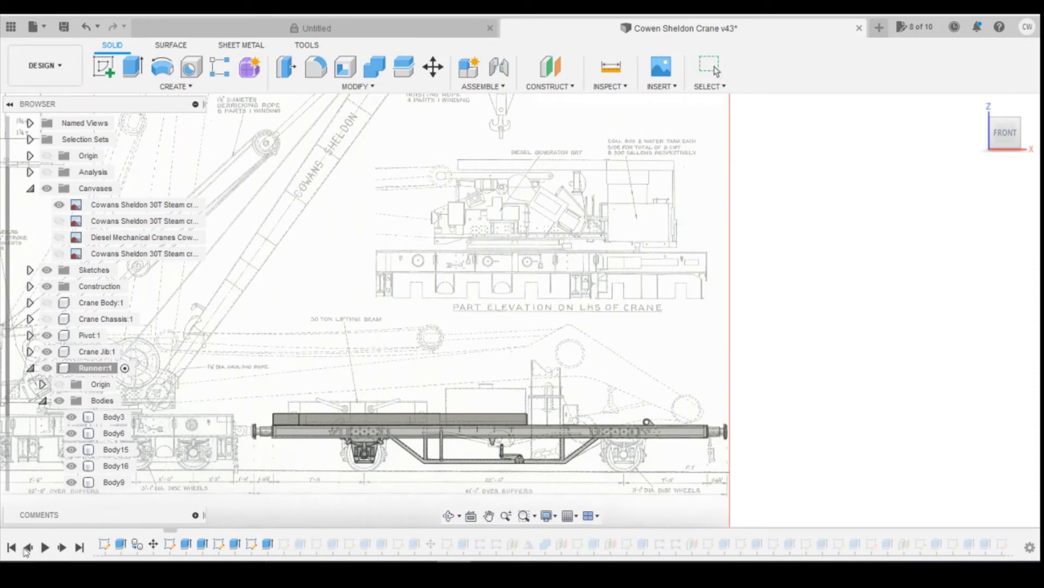
{"action": "left_click", "coordinate": [28, 548]}
{"action": "left_click", "coordinate": [28, 549]}
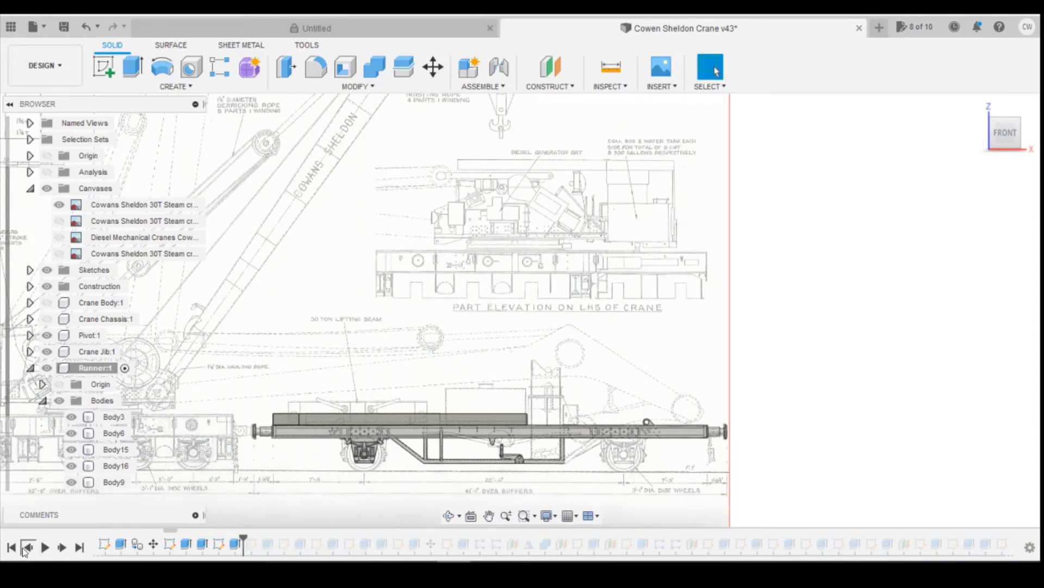
{"action": "left_click", "coordinate": [27, 549]}
{"action": "left_click", "coordinate": [28, 548]}
{"action": "left_click", "coordinate": [27, 548]}
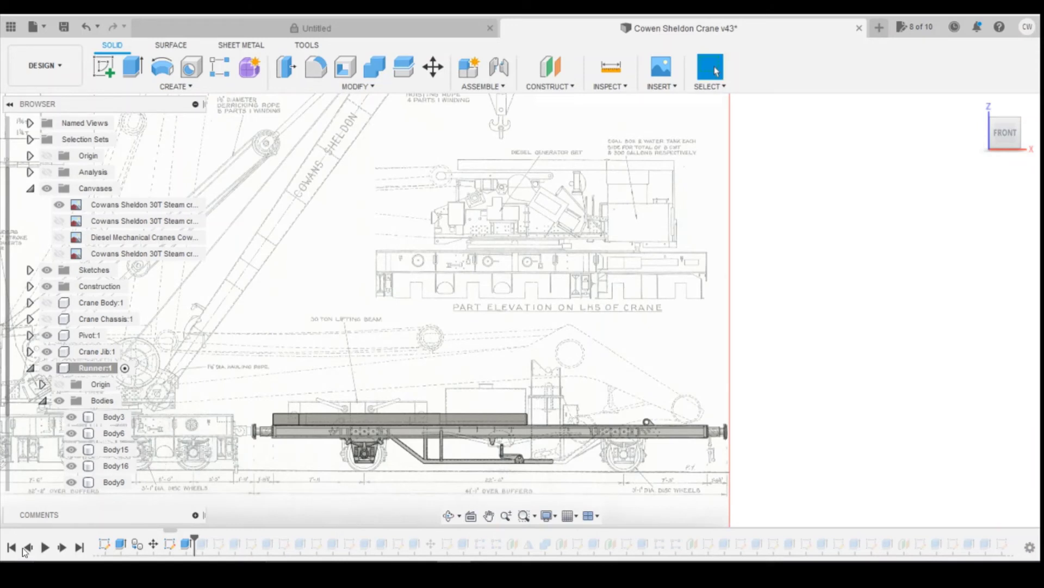
{"action": "left_click", "coordinate": [28, 548]}
{"action": "left_click", "coordinate": [27, 548]}
{"action": "left_click", "coordinate": [27, 548]}
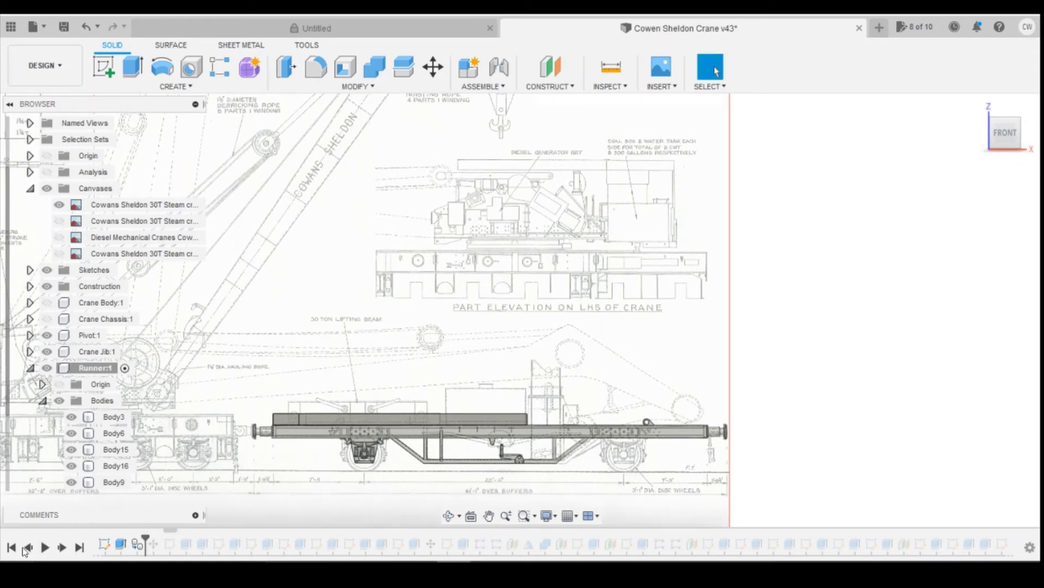
{"action": "left_click", "coordinate": [26, 548]}
{"action": "left_click", "coordinate": [26, 547]}
{"action": "left_click", "coordinate": [26, 548]}
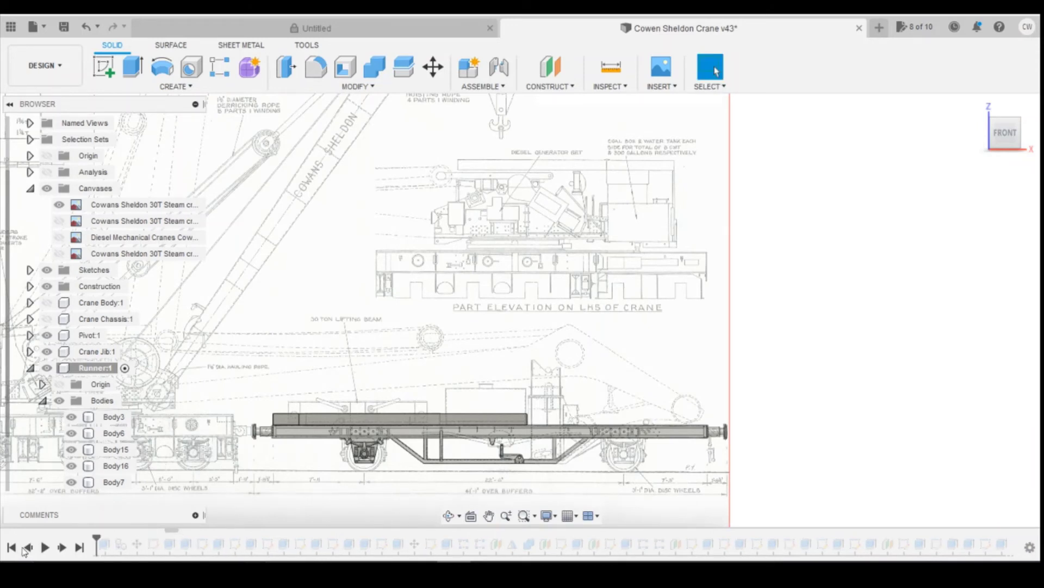
{"action": "scroll", "coordinate": [373, 501], "scroll_direction": "down", "scroll_amount": 3}
{"action": "scroll", "coordinate": [283, 549], "scroll_direction": "up", "scroll_amount": 7}
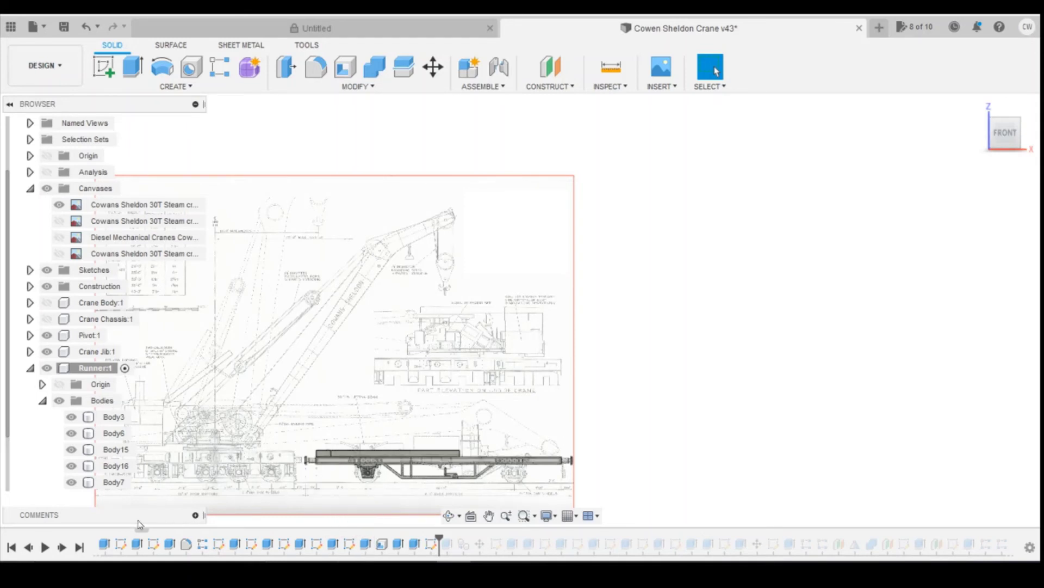
{"action": "left_click", "coordinate": [81, 549]}
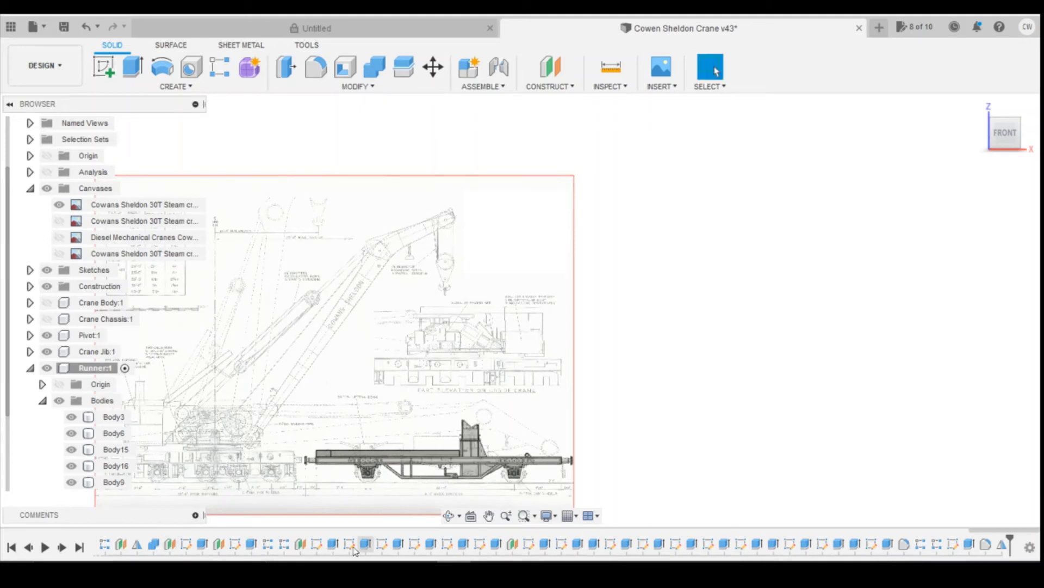
Try to move the consecutive features from Sketch70 to Extrude80 to another position in the runner's timeline
{"action": "scroll", "coordinate": [370, 550], "scroll_direction": "up", "scroll_amount": 5}
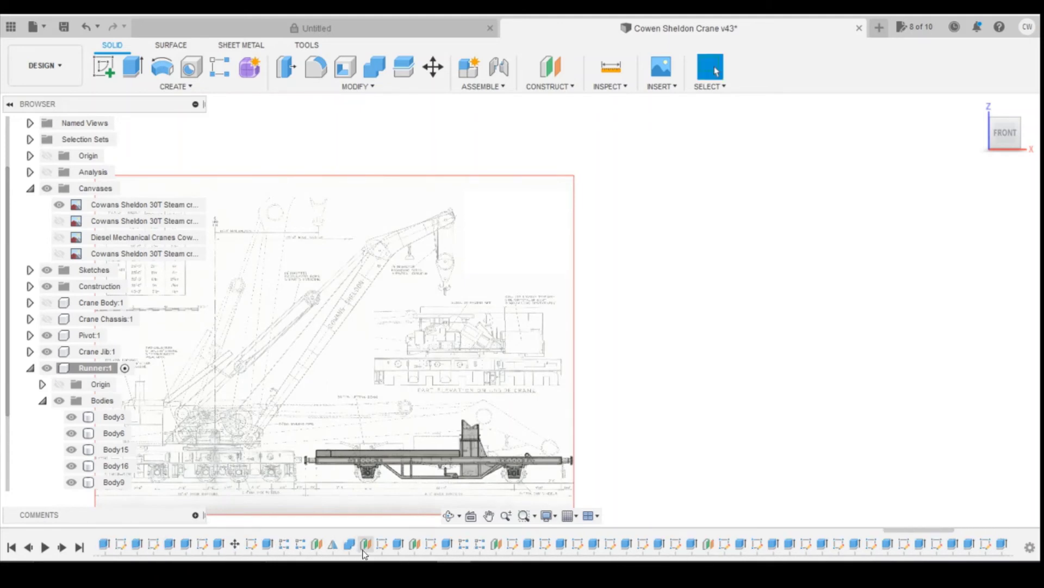
{"action": "scroll", "coordinate": [370, 550], "scroll_direction": "up", "scroll_amount": 4}
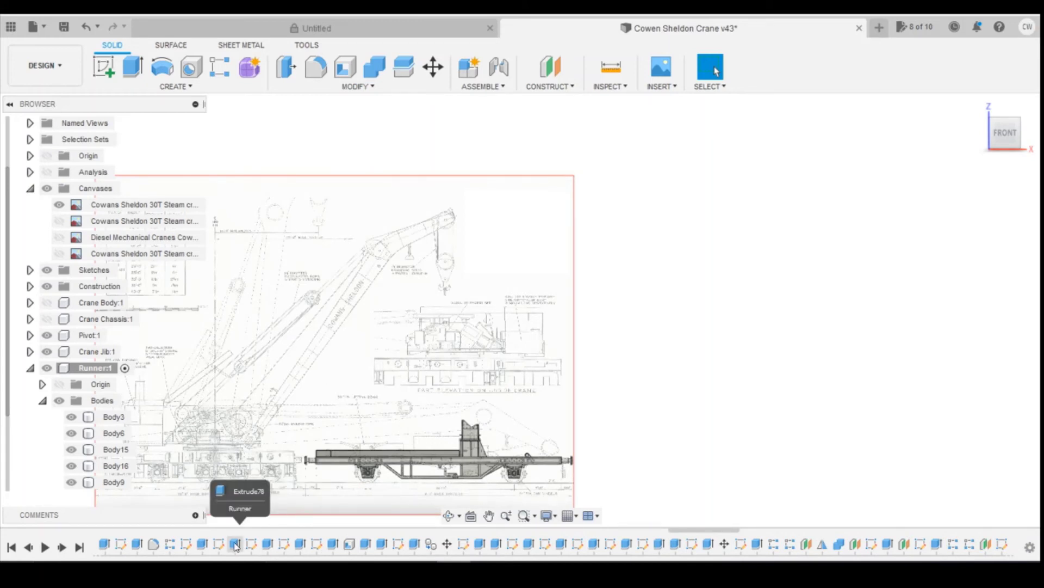
{"action": "left_click", "coordinate": [251, 543]}
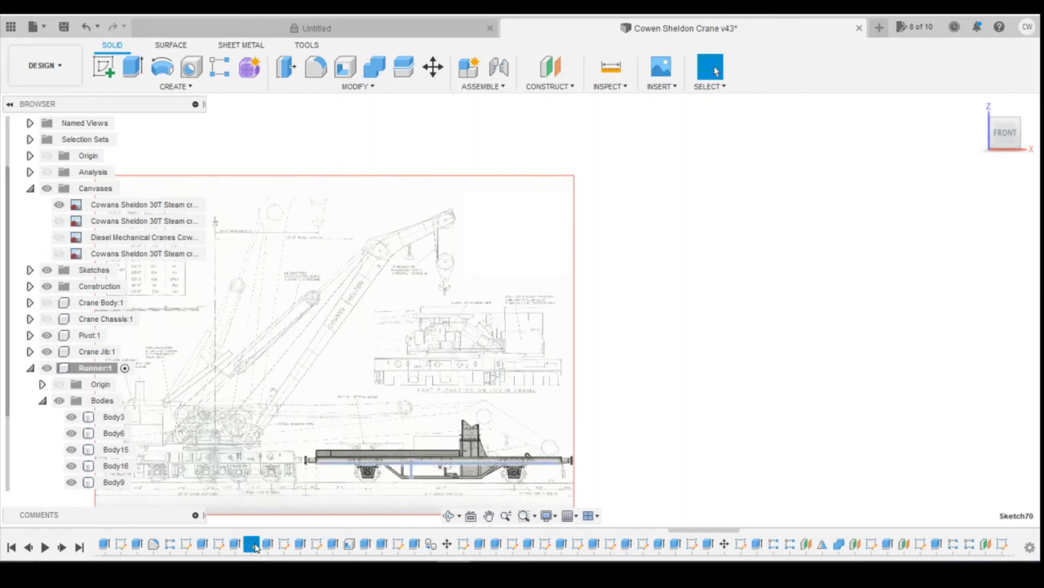
{"action": "left_click", "coordinate": [301, 547], "text": "shift"}
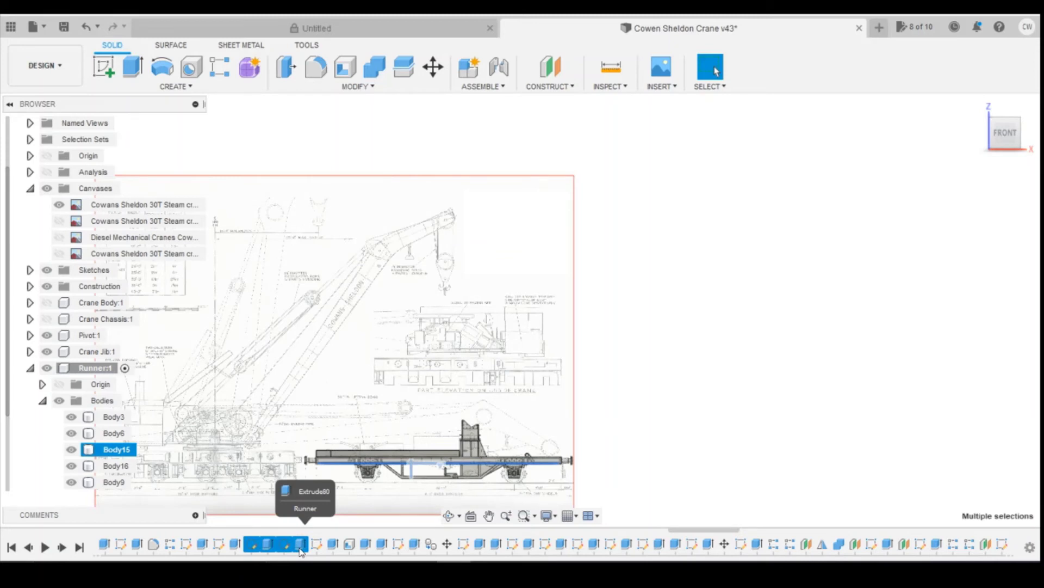
{"action": "right_click", "coordinate": [300, 547]}
{"action": "left_click", "coordinate": [276, 549]}
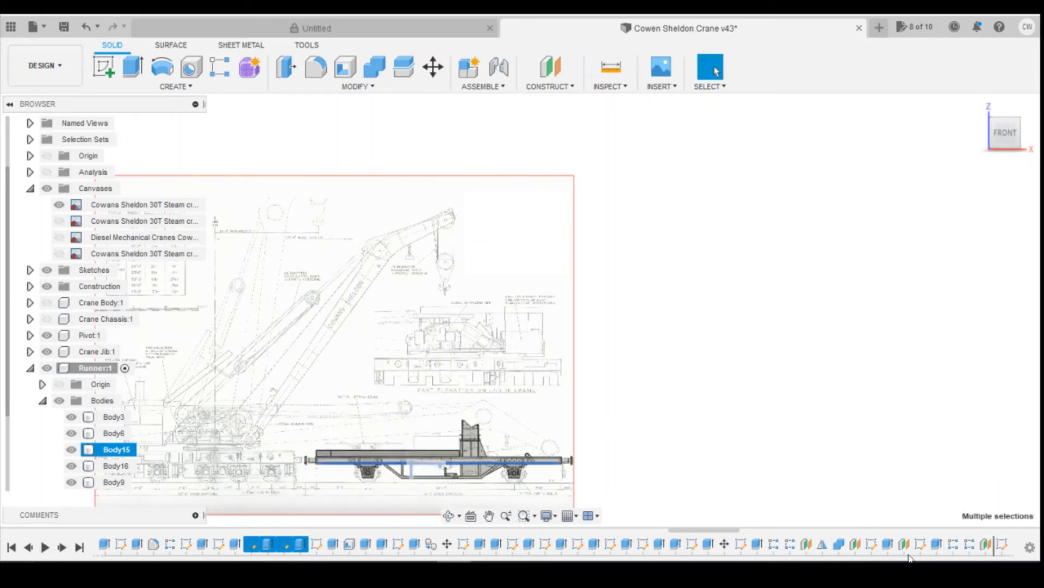
{"action": "scroll", "coordinate": [930, 549], "scroll_direction": "down", "scroll_amount": 10}
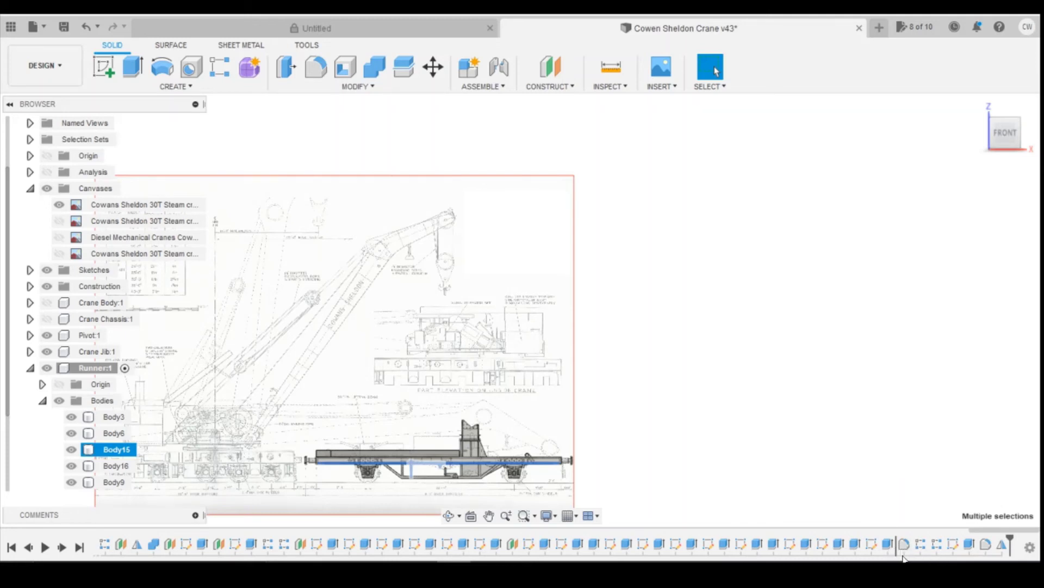
{"action": "scroll", "coordinate": [903, 557], "scroll_direction": "up", "scroll_amount": 3}
{"action": "scroll", "coordinate": [901, 552], "scroll_direction": "up", "scroll_amount": 5}
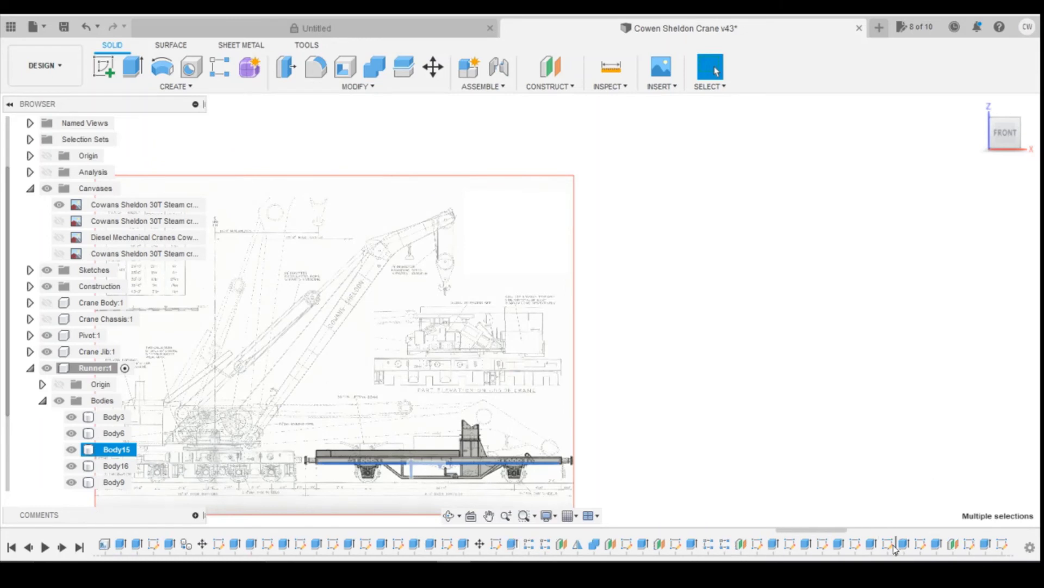
{"action": "scroll", "coordinate": [897, 550], "scroll_direction": "up", "scroll_amount": 5}
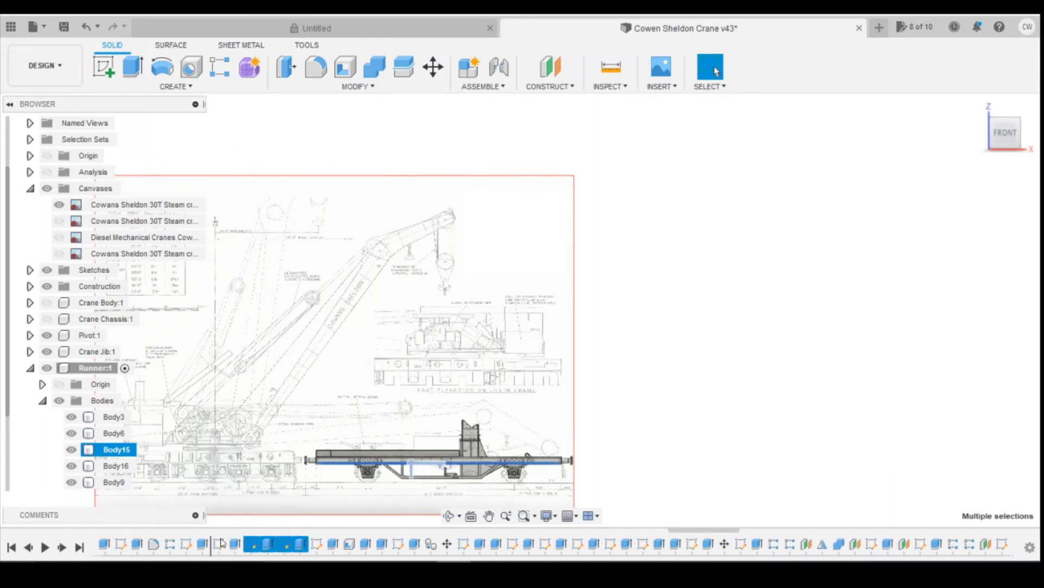
{"action": "mouse_move", "coordinate": [297, 543]}
{"action": "left_mouse_down"}
{"action": "mouse_move", "coordinate": [404, 544]}
{"action": "mouse_move", "coordinate": [276, 544]}
{"action": "left_mouse_up"}
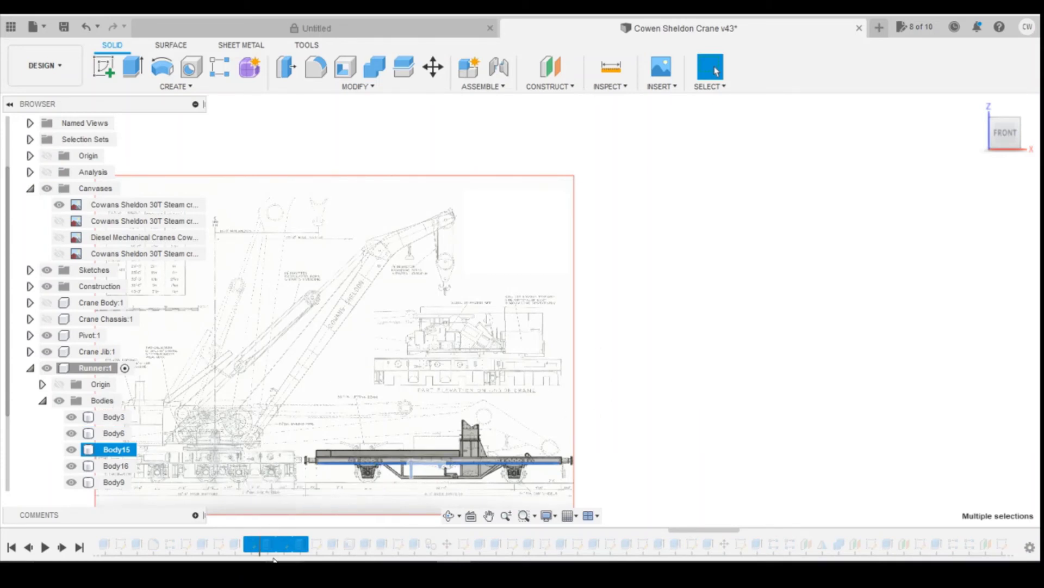
Undo and redo the last history marker roll to compare the runner wagon before and after it
{"action": "left_click", "coordinate": [86, 28]}
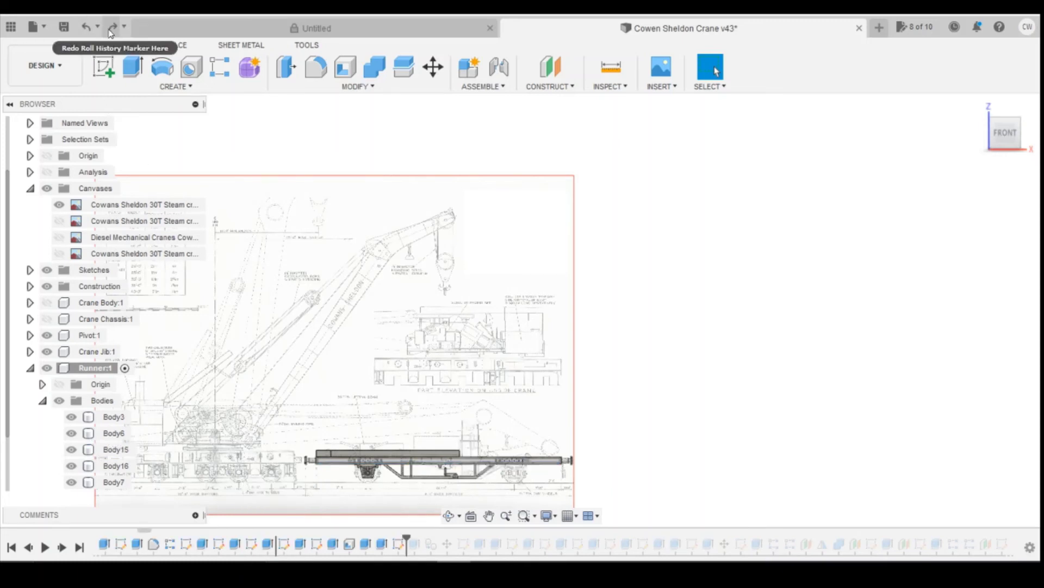
{"action": "left_click", "coordinate": [116, 28]}
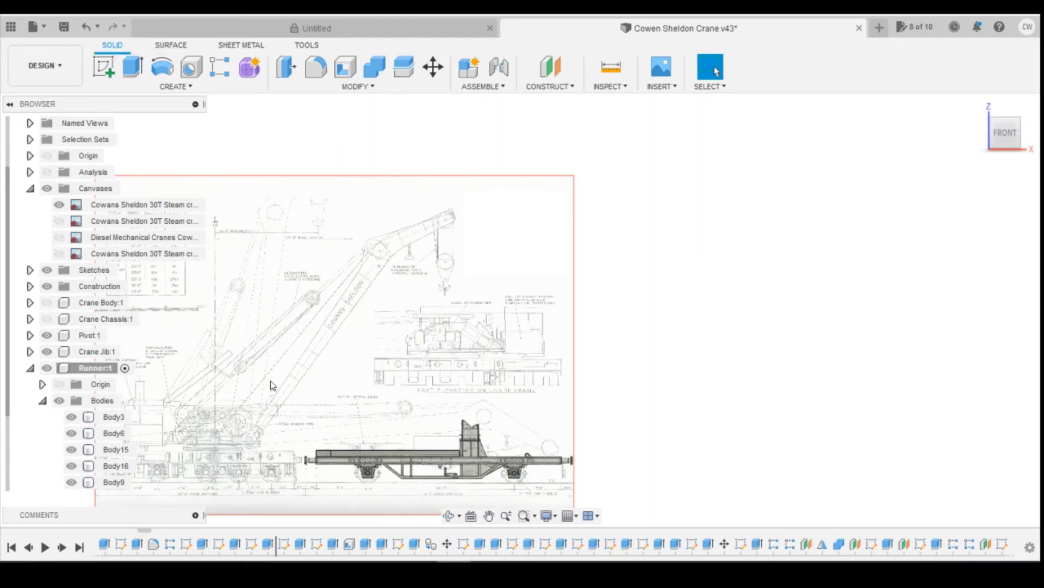
{"action": "mouse_move", "coordinate": [252, 539]}
{"action": "left_mouse_down"}
{"action": "mouse_move", "coordinate": [267, 543]}
{"action": "mouse_move", "coordinate": [227, 545]}
{"action": "mouse_move", "coordinate": [238, 546]}
{"action": "left_mouse_up"}
{"action": "left_click", "coordinate": [222, 545]}
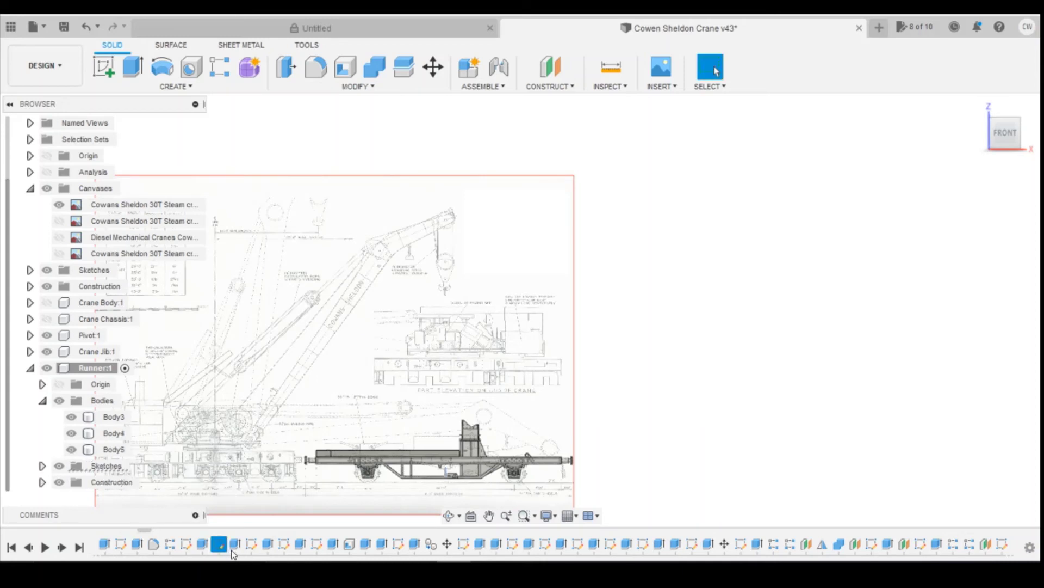
{"action": "left_click", "coordinate": [89, 26]}
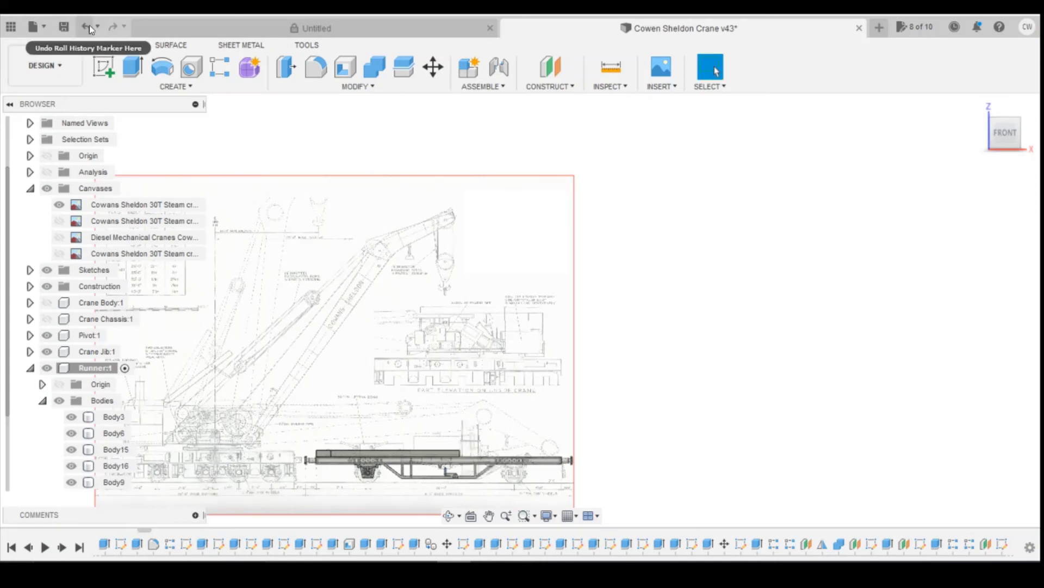
{"action": "left_click", "coordinate": [113, 27]}
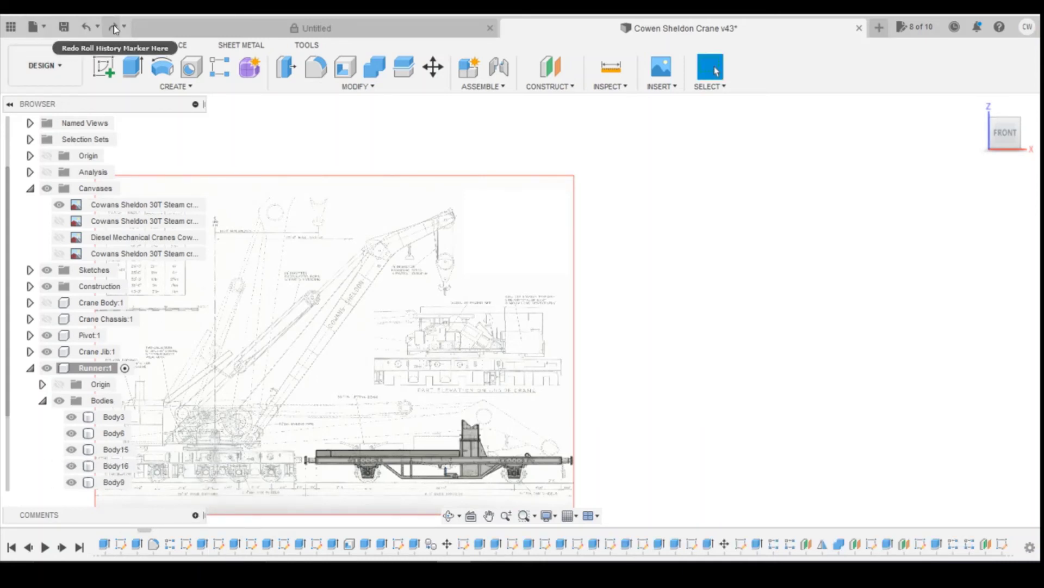
Move the consecutive features from Sketch70 to Extrude80 to directly after Mirror4 in the runner's timeline
{"action": "left_click", "coordinate": [300, 543]}
{"action": "left_click", "coordinate": [267, 544], "text": "shift"}
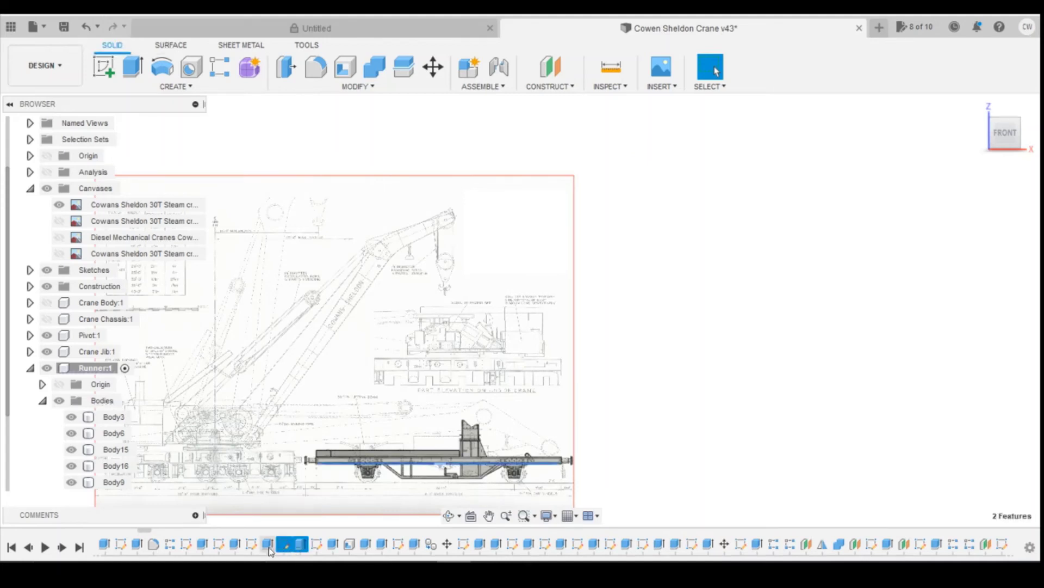
{"action": "left_click", "coordinate": [252, 547], "text": "shift"}
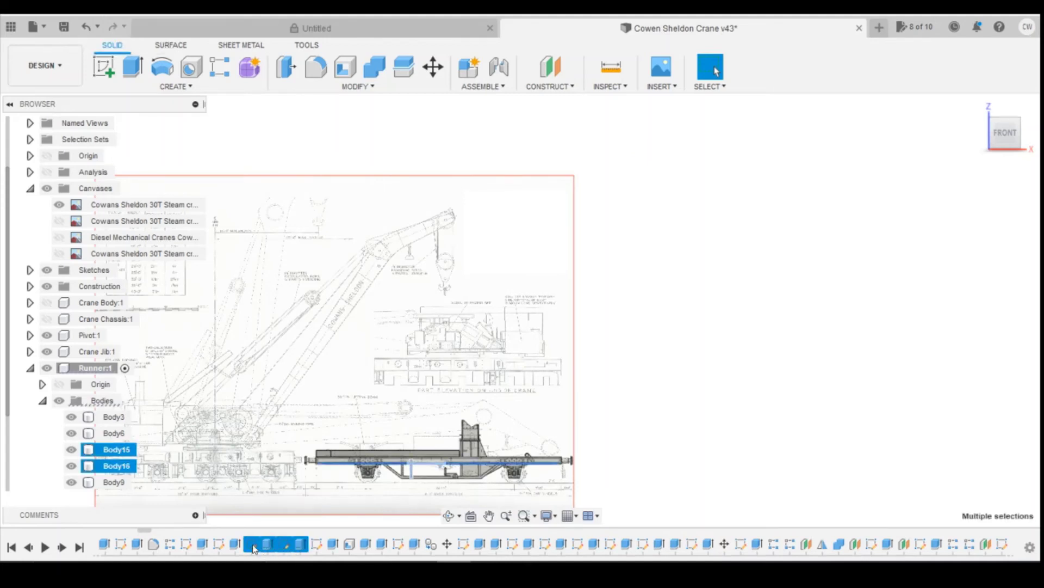
{"action": "right_click", "coordinate": [283, 547]}
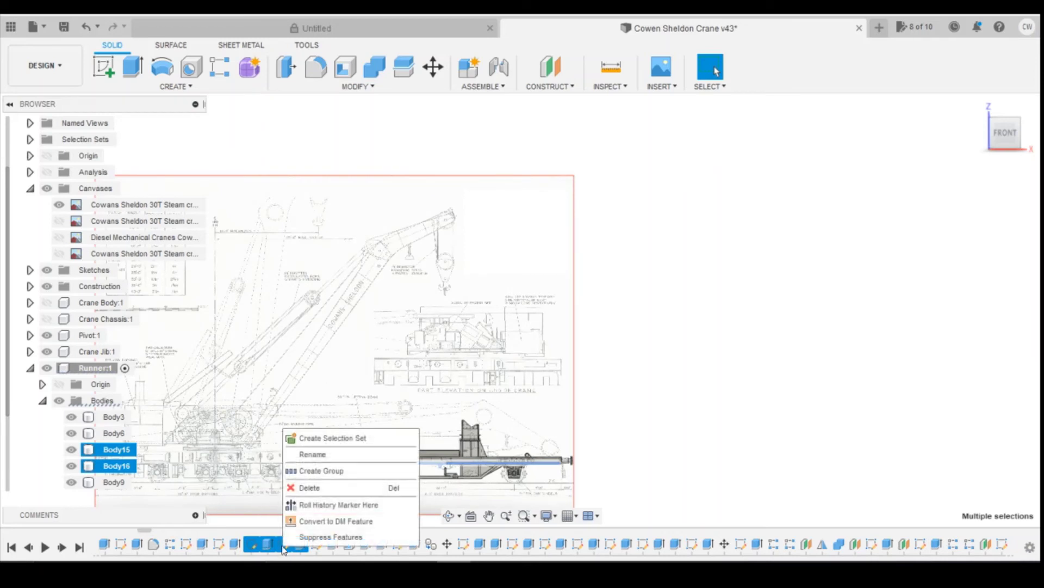
{"action": "left_click", "coordinate": [265, 548]}
{"action": "left_click", "coordinate": [266, 548]}
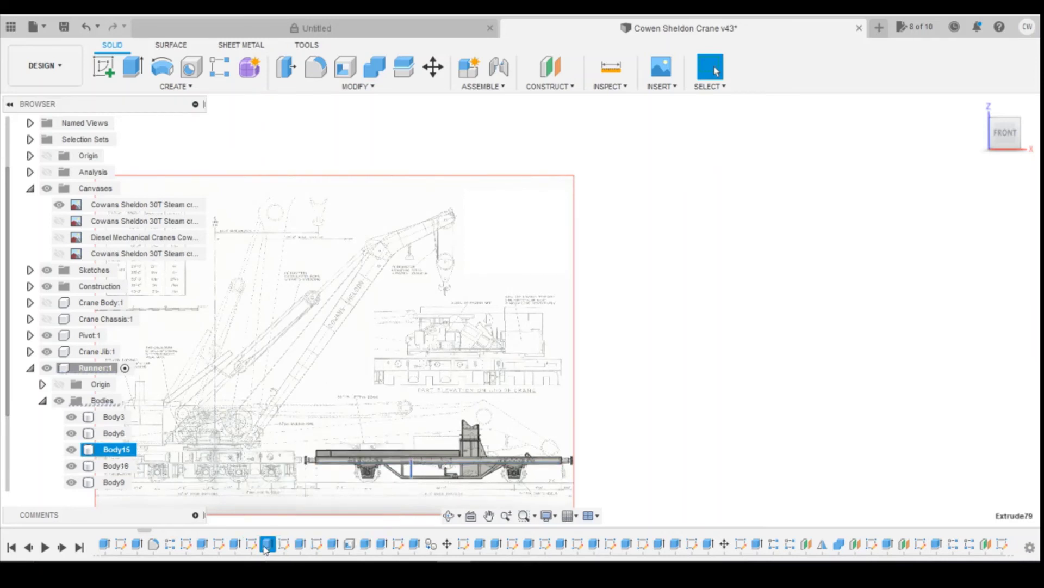
{"action": "left_click", "coordinate": [252, 545]}
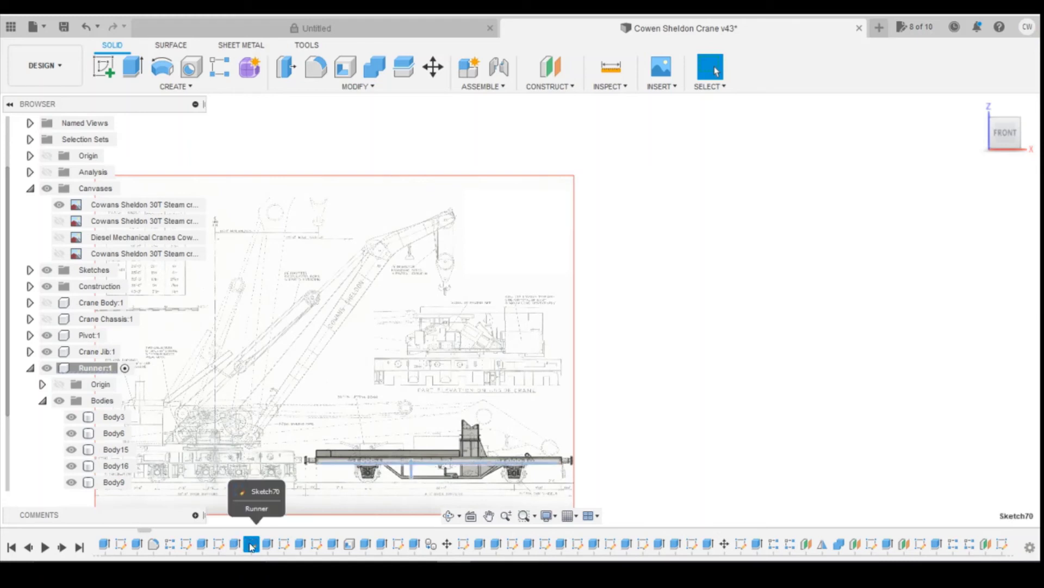
{"action": "left_click", "coordinate": [298, 544], "text": "shift"}
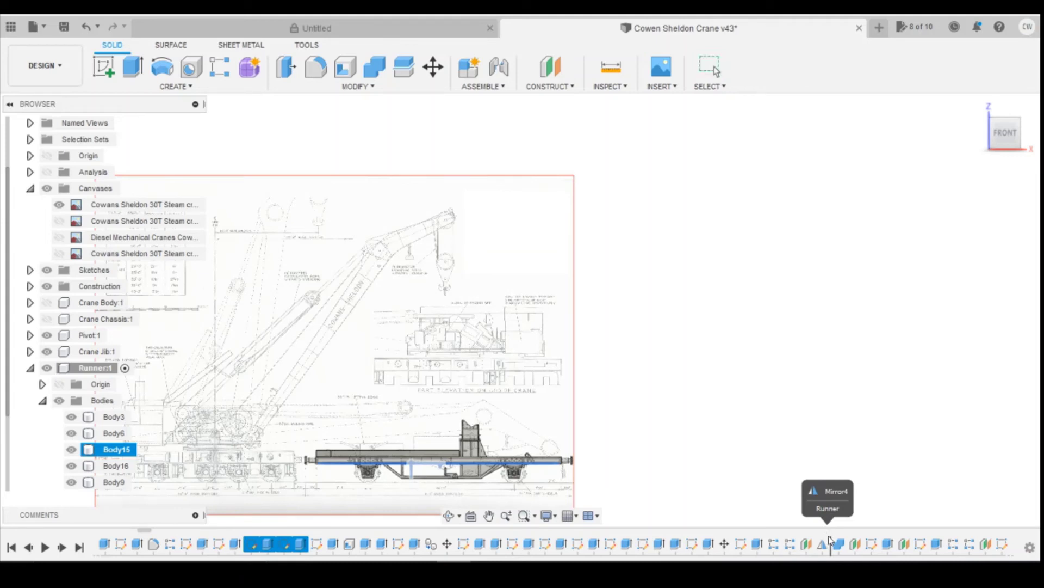
{"action": "left_click_drag", "start_coordinate": [831, 540], "coordinate": [831, 543]}
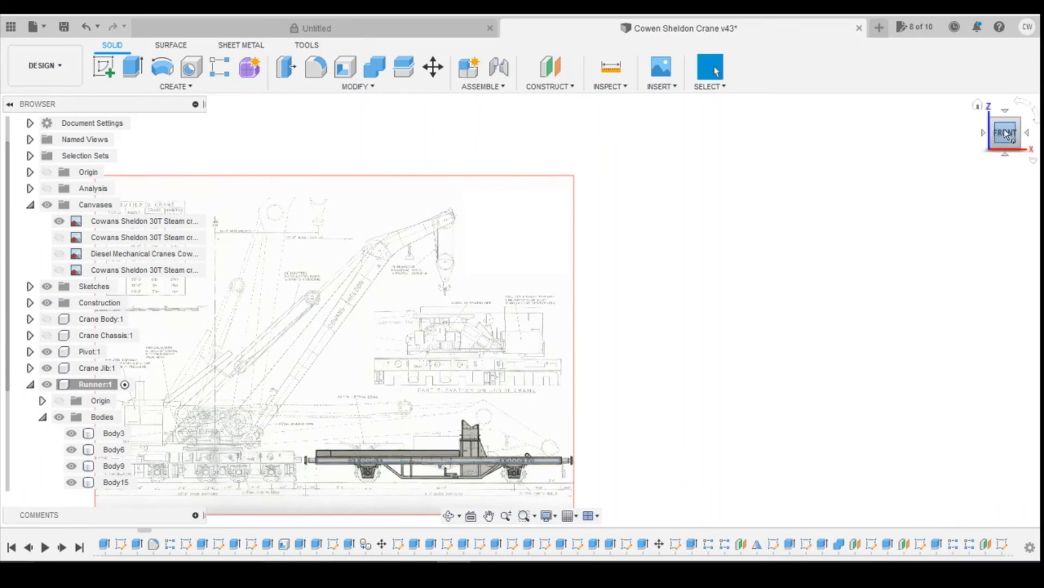
Examine the runner wagon's underframe and hanging brackets up close from an angle and from the front after the timeline reorder
{"action": "mouse_move", "coordinate": [1006, 134]}
{"action": "left_mouse_down"}
{"action": "mouse_move", "coordinate": [920, 142]}
{"action": "mouse_move", "coordinate": [996, 139]}
{"action": "left_mouse_up"}
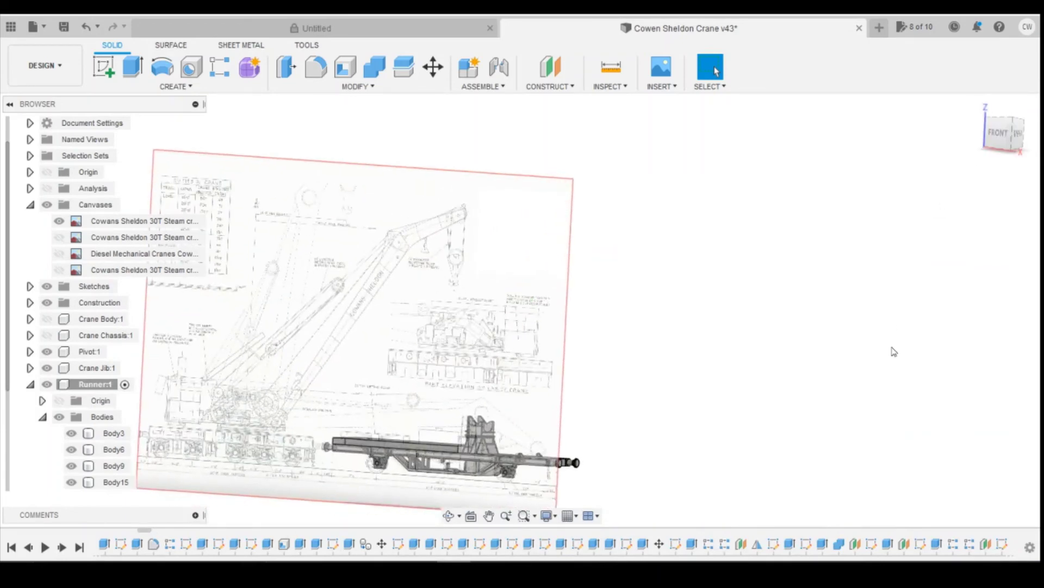
{"action": "scroll", "coordinate": [780, 526], "scroll_direction": "up", "scroll_amount": 1}
{"action": "scroll", "coordinate": [805, 544], "scroll_direction": "down", "scroll_amount": 3}
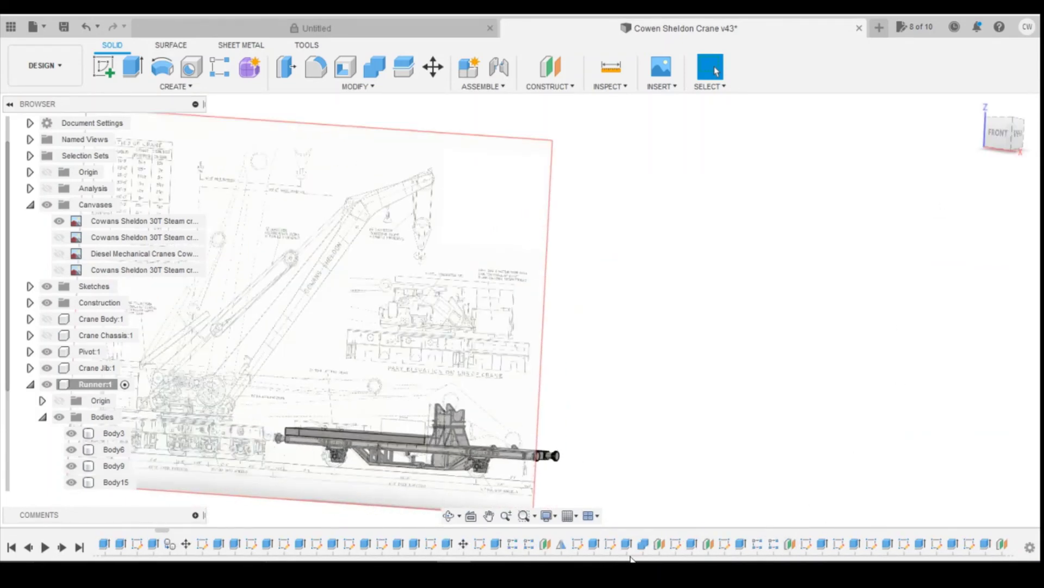
{"action": "scroll", "coordinate": [642, 548], "scroll_direction": "up", "scroll_amount": 2}
{"action": "scroll", "coordinate": [403, 471], "scroll_direction": "up", "scroll_amount": 6}
{"action": "scroll", "coordinate": [402, 472], "scroll_direction": "up", "scroll_amount": 5}
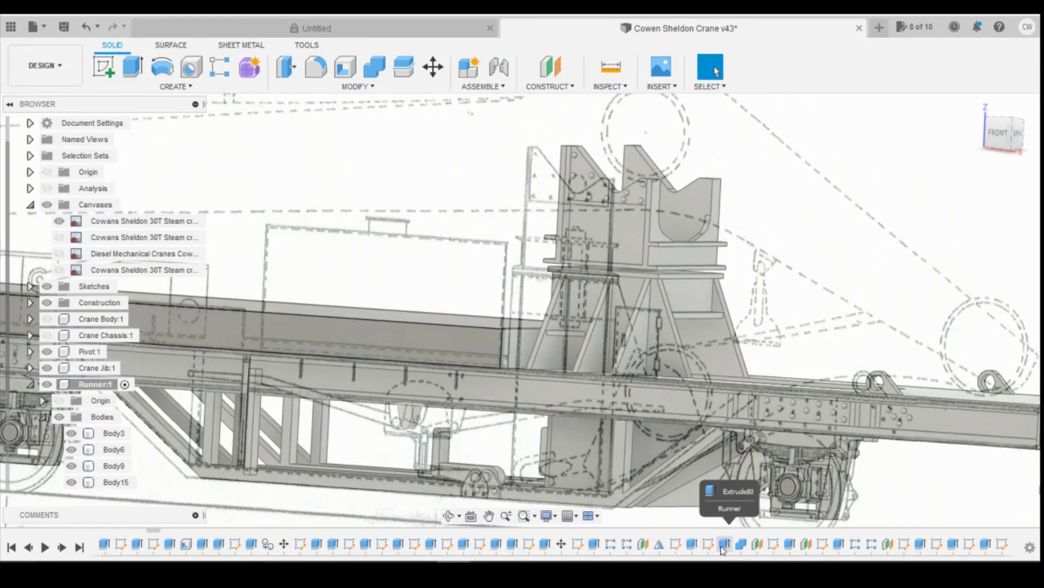
{"action": "left_click", "coordinate": [995, 134]}
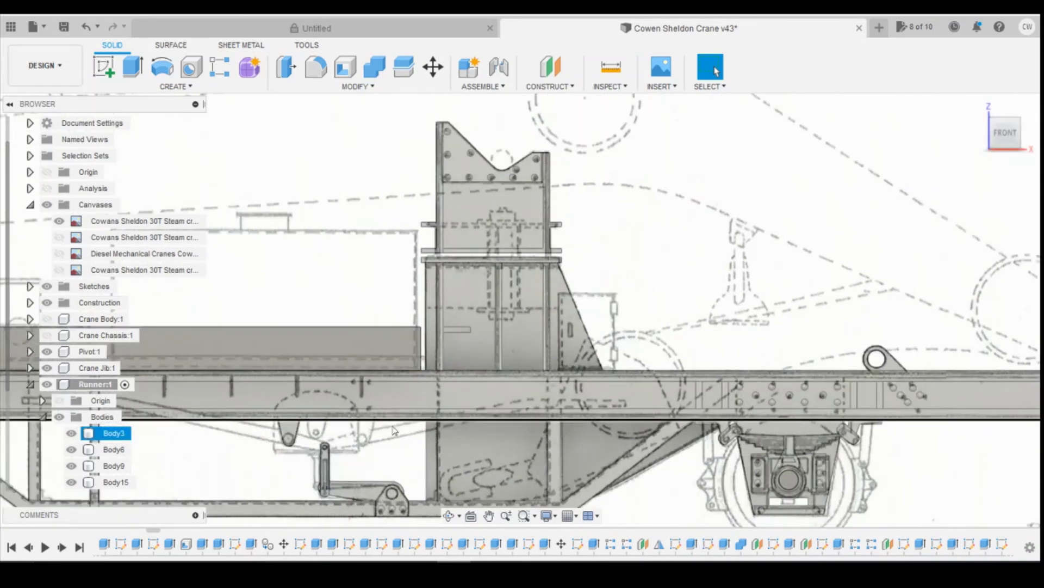
{"action": "scroll", "coordinate": [395, 430], "scroll_direction": "up", "scroll_amount": 2}
{"action": "scroll", "coordinate": [395, 431], "scroll_direction": "down", "scroll_amount": 5}
{"action": "scroll", "coordinate": [255, 434], "scroll_direction": "up", "scroll_amount": 4}
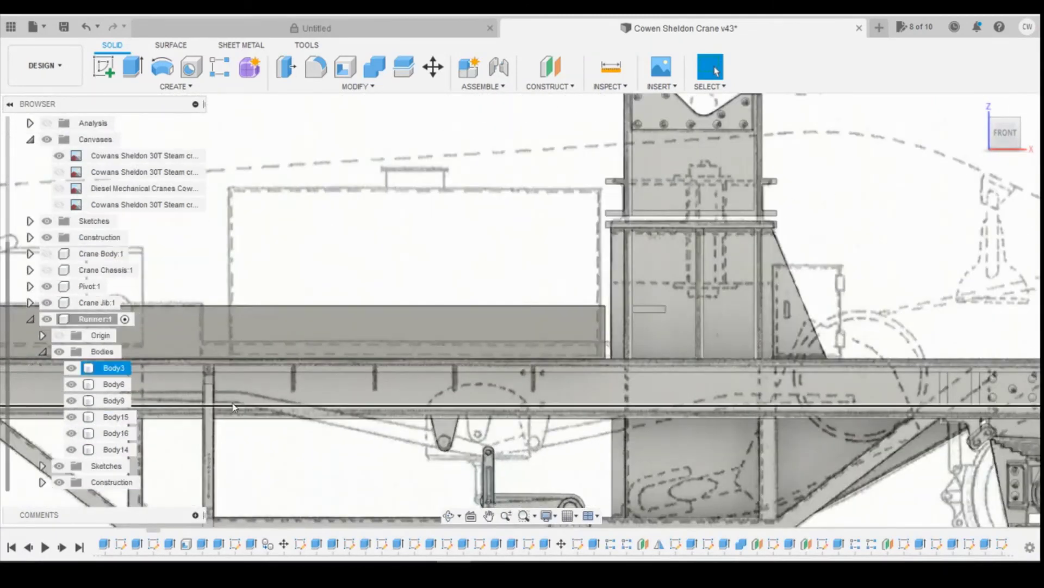
{"action": "scroll", "coordinate": [330, 406], "scroll_direction": "up", "scroll_amount": 2}
{"action": "scroll", "coordinate": [559, 456], "scroll_direction": "down", "scroll_amount": 2}
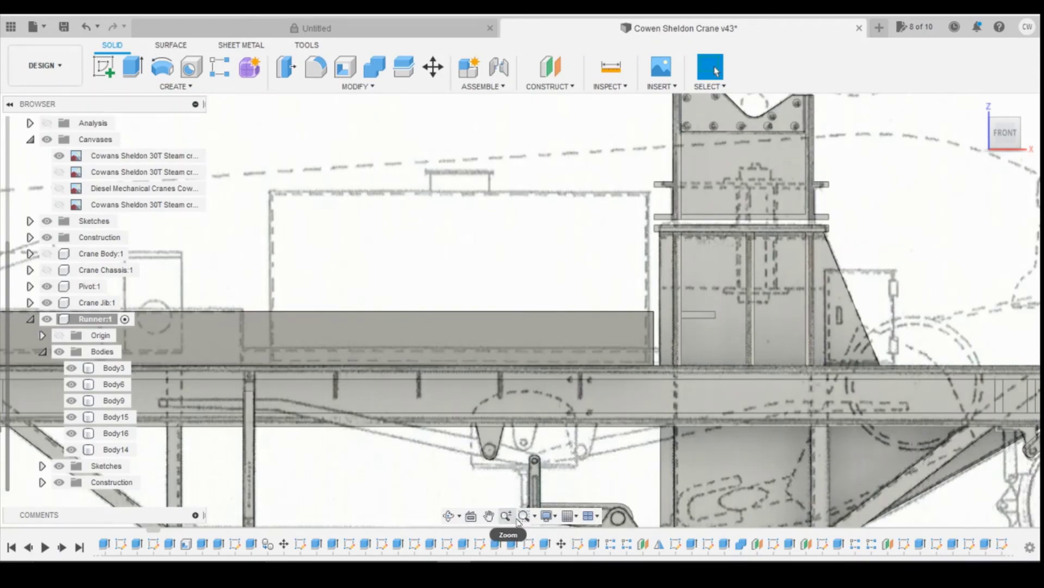
{"action": "key", "text": "alt+Tab"}
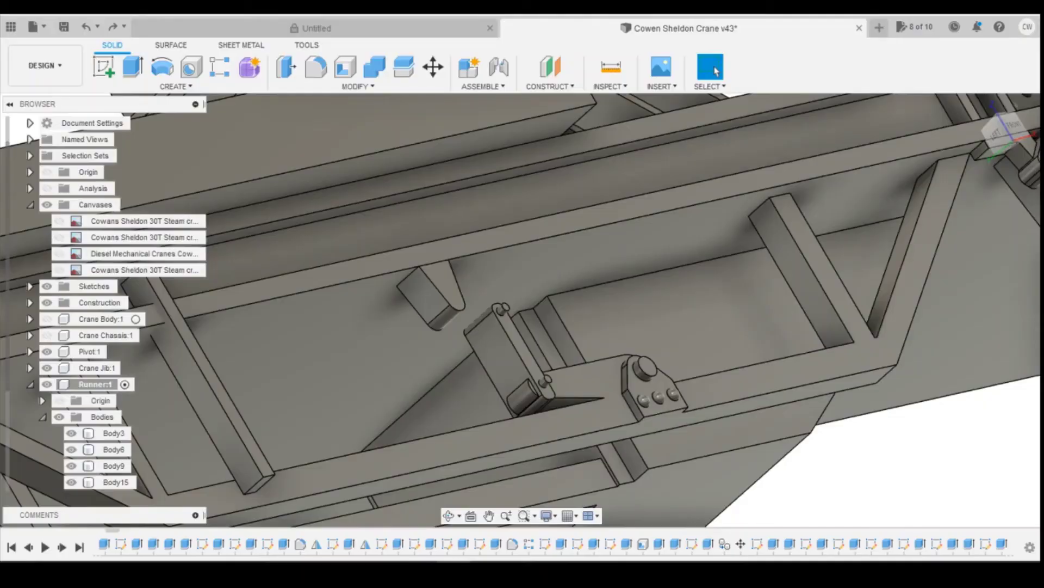
Extrude the end face of the runner's tapered hanging bracket 0.60 mm as a Join
{"action": "left_click", "coordinate": [498, 307]}
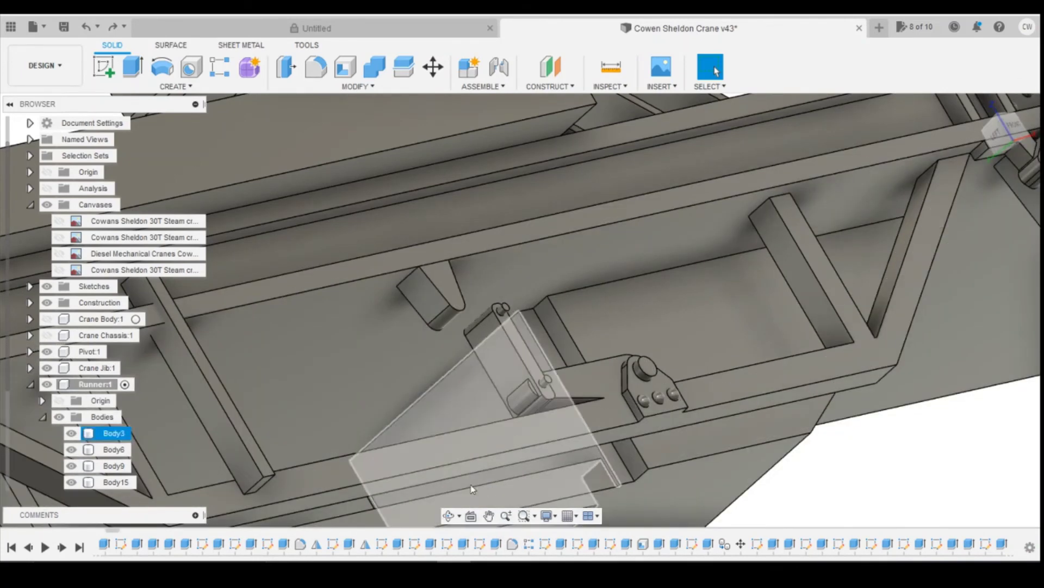
{"action": "left_click", "coordinate": [751, 304]}
{"action": "mouse_move", "coordinate": [997, 140]}
{"action": "left_mouse_down"}
{"action": "mouse_move", "coordinate": [1016, 107]}
{"action": "mouse_move", "coordinate": [1004, 135]}
{"action": "left_mouse_up"}
{"action": "left_click", "coordinate": [442, 298]}
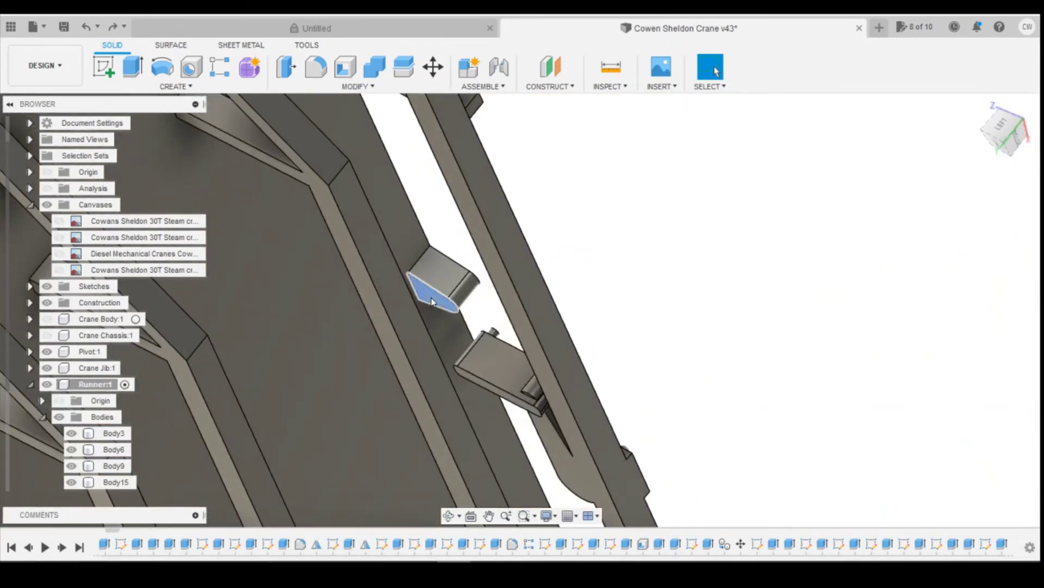
{"action": "right_click", "coordinate": [440, 296]}
{"action": "key", "text": "Escape"}
{"action": "key", "text": "e"}
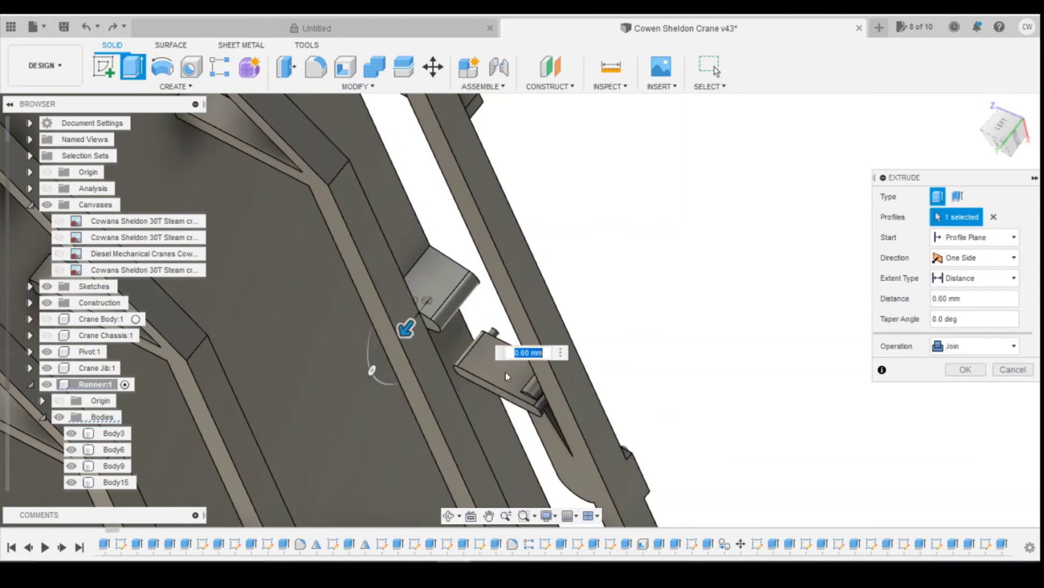
{"action": "left_click_drag", "start_coordinate": [1007, 132], "coordinate": [971, 180]}
{"action": "left_click", "coordinate": [965, 370]}
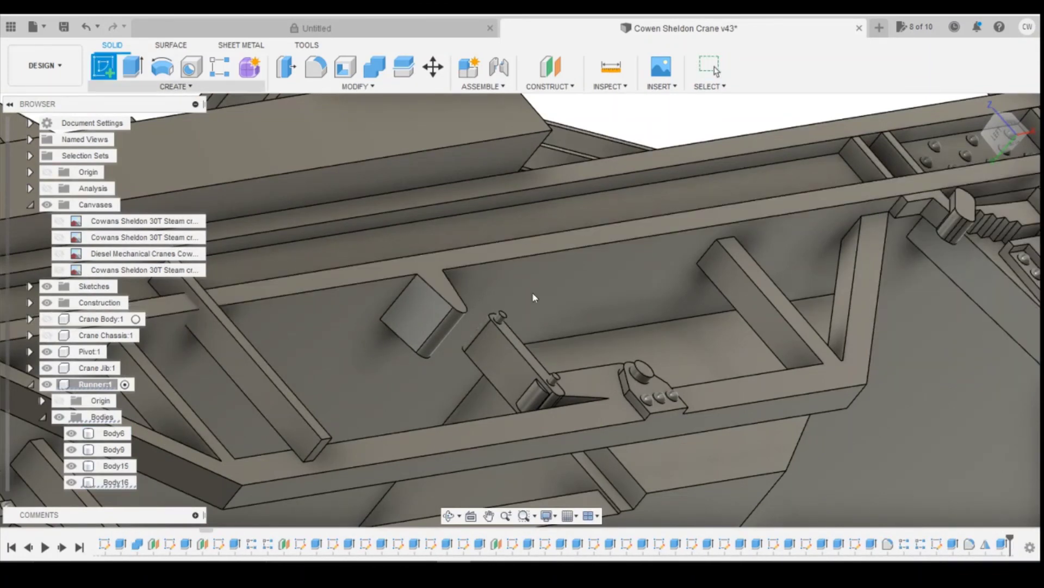
Sketch a line between the two upper corners of the tapered bracket on the front face of the runner's beam
{"action": "left_click", "coordinate": [443, 286]}
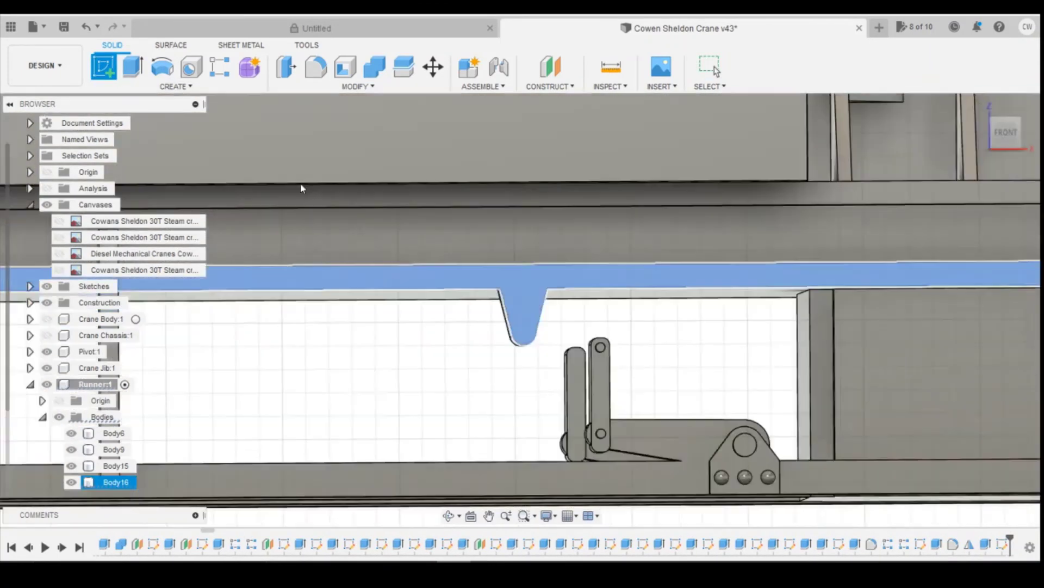
{"action": "left_click", "coordinate": [505, 291]}
{"action": "left_click", "coordinate": [551, 291]}
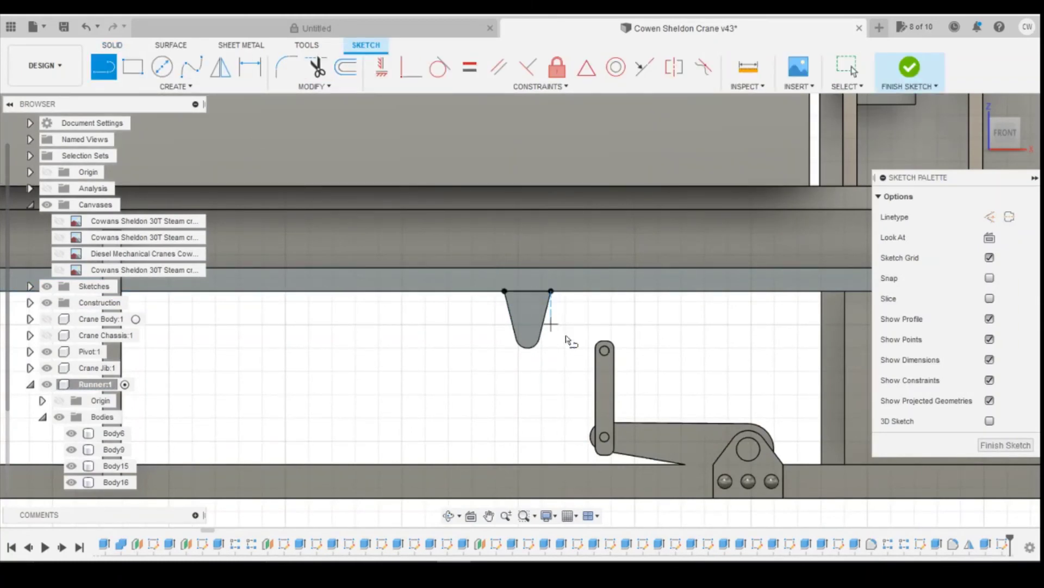
{"action": "left_click", "coordinate": [909, 70]}
Try to extrude the tapered bracket's profile back by 0.4 mm to line up with the face of the neighbouring vertical link
{"action": "left_click", "coordinate": [443, 286]}
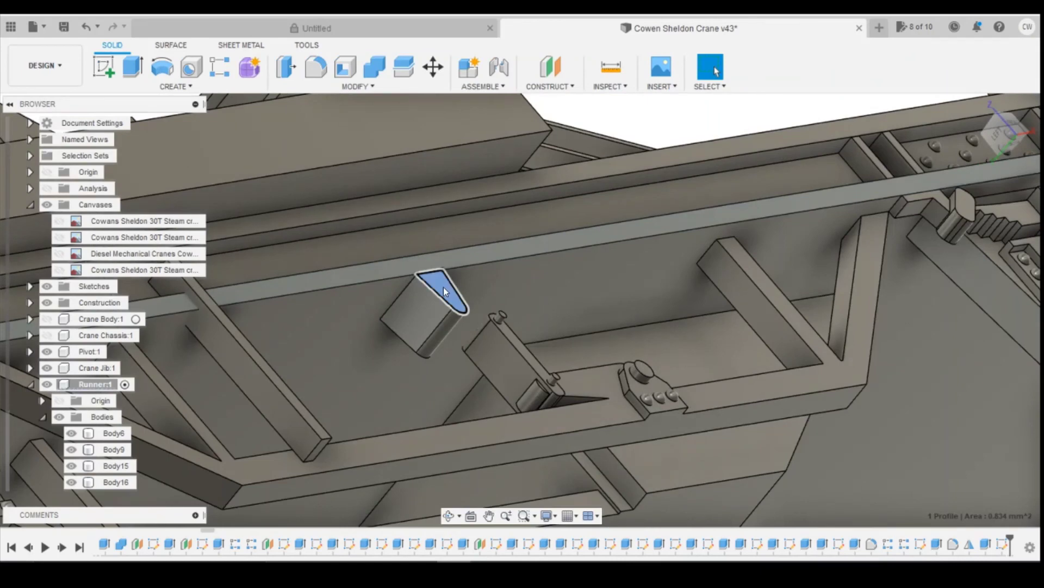
{"action": "right_click", "coordinate": [443, 286]}
{"action": "left_click", "coordinate": [436, 348]}
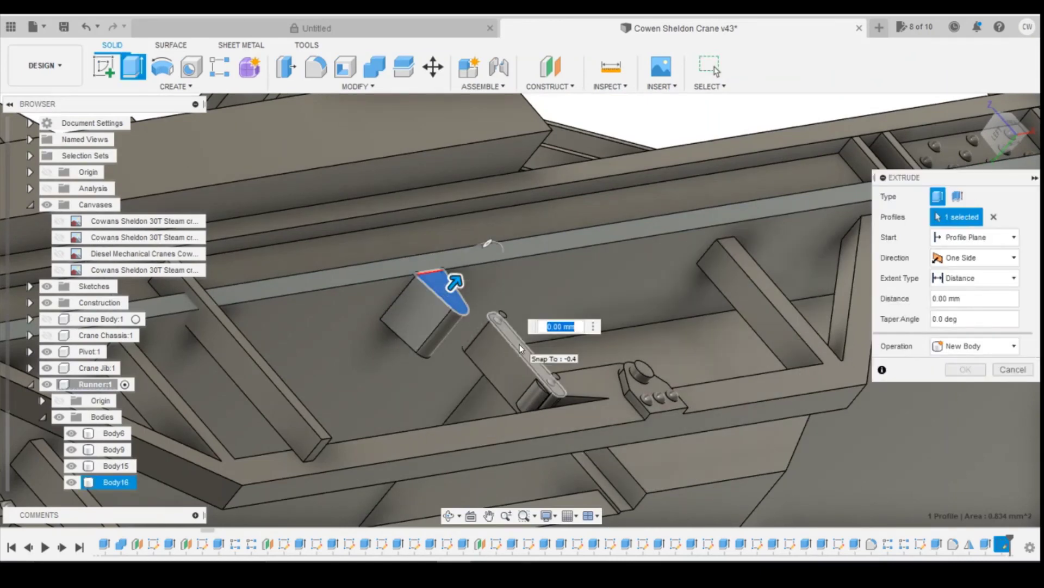
{"action": "left_click", "coordinate": [519, 344]}
{"action": "left_click", "coordinate": [966, 389]}
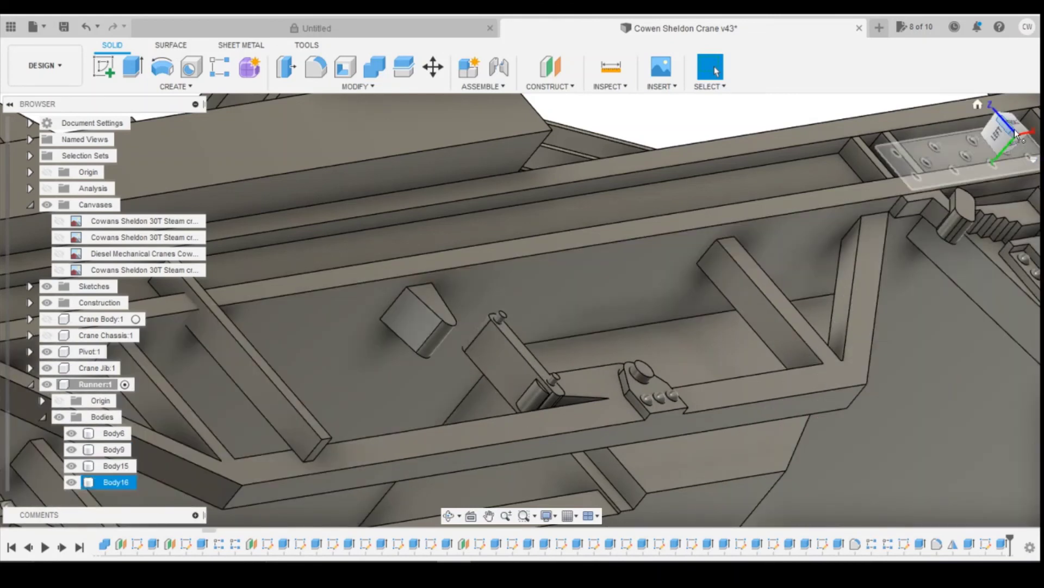
Step the history marker back and forth through the bracket's latest features to compare the underframe at each stage
{"action": "left_click_drag", "start_coordinate": [1016, 135], "coordinate": [1034, 130]}
{"action": "left_click", "coordinate": [1006, 135]}
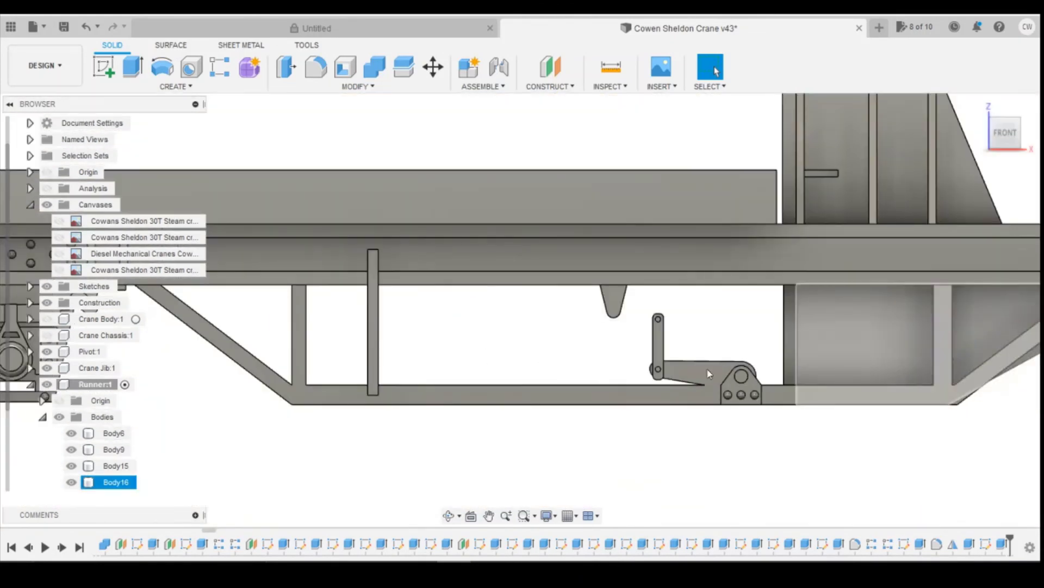
{"action": "left_click", "coordinate": [274, 402]}
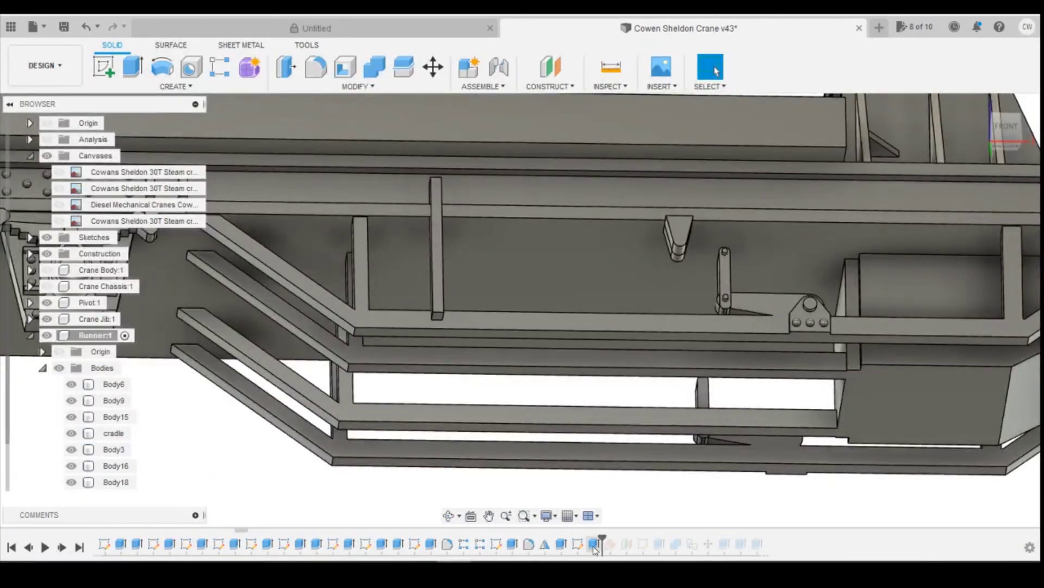
{"action": "left_click", "coordinate": [681, 231]}
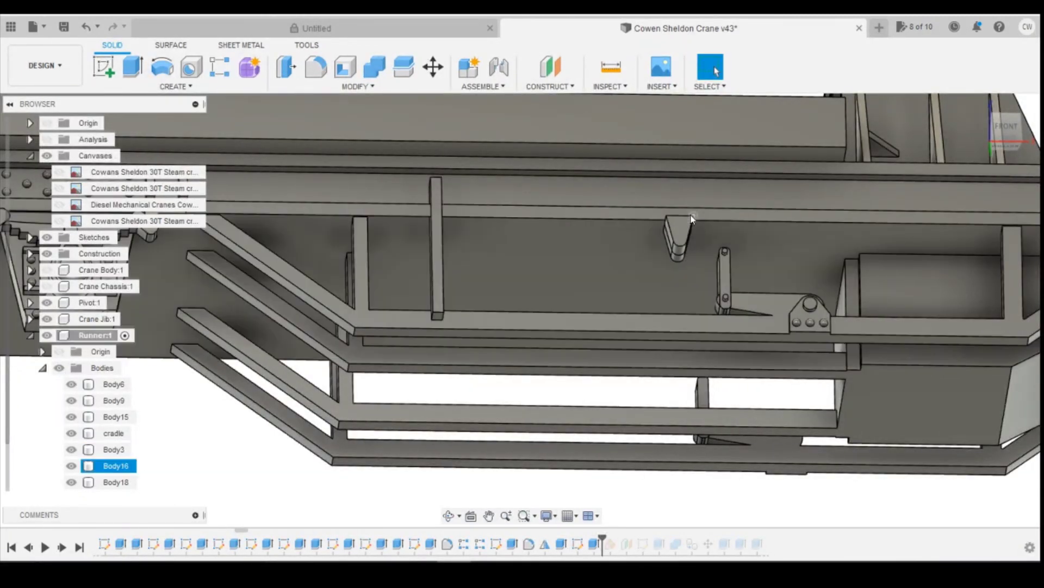
{"action": "left_click", "coordinate": [439, 381]}
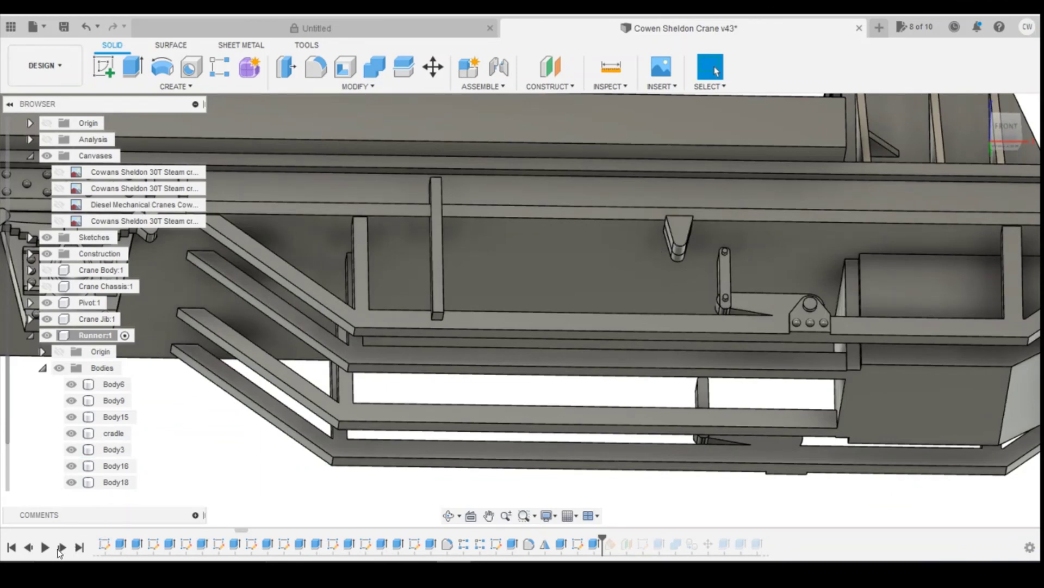
{"action": "left_click", "coordinate": [61, 547]}
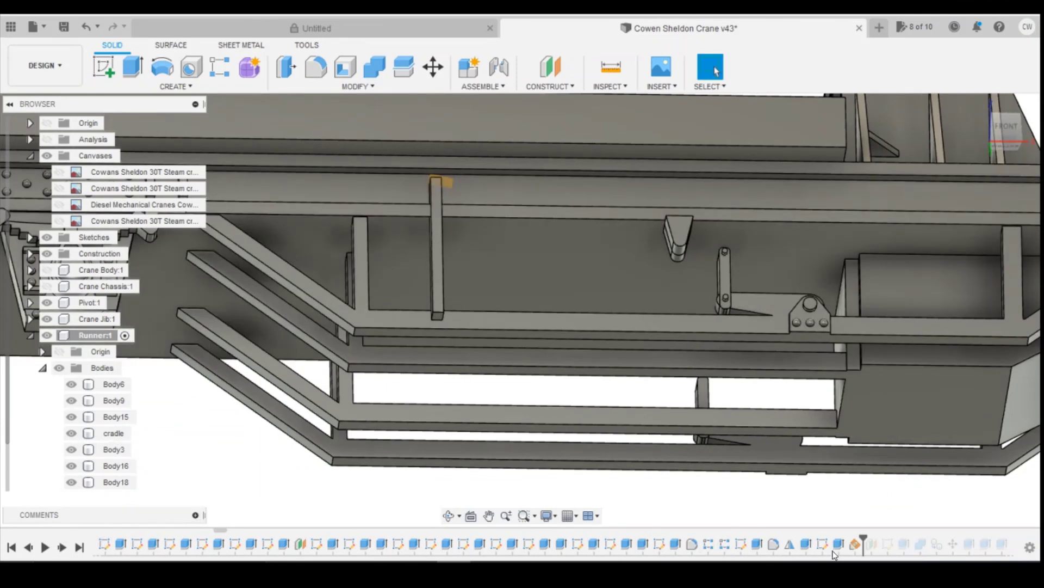
{"action": "left_click", "coordinate": [32, 550]}
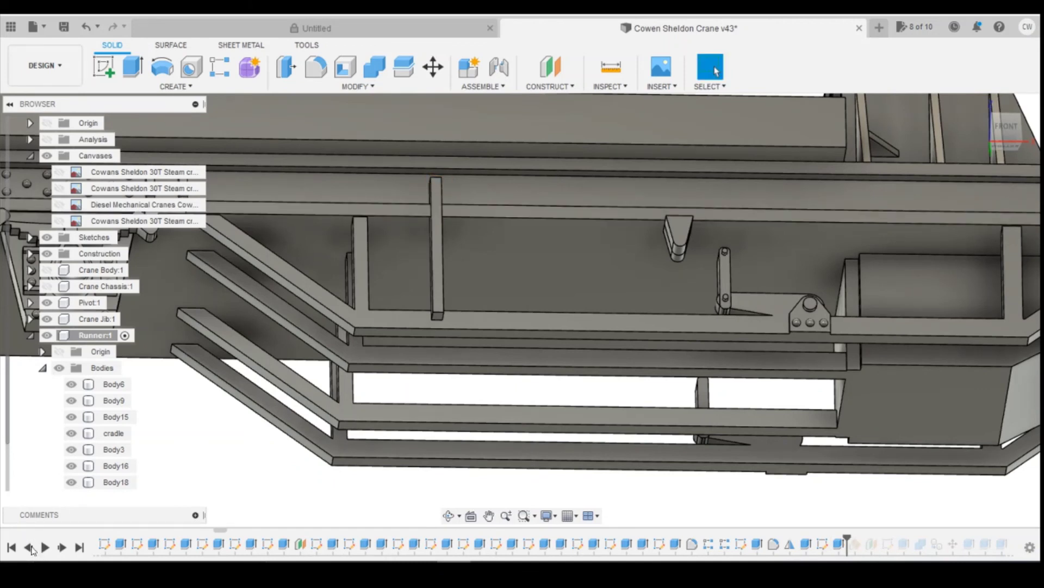
{"action": "left_click", "coordinate": [33, 550]}
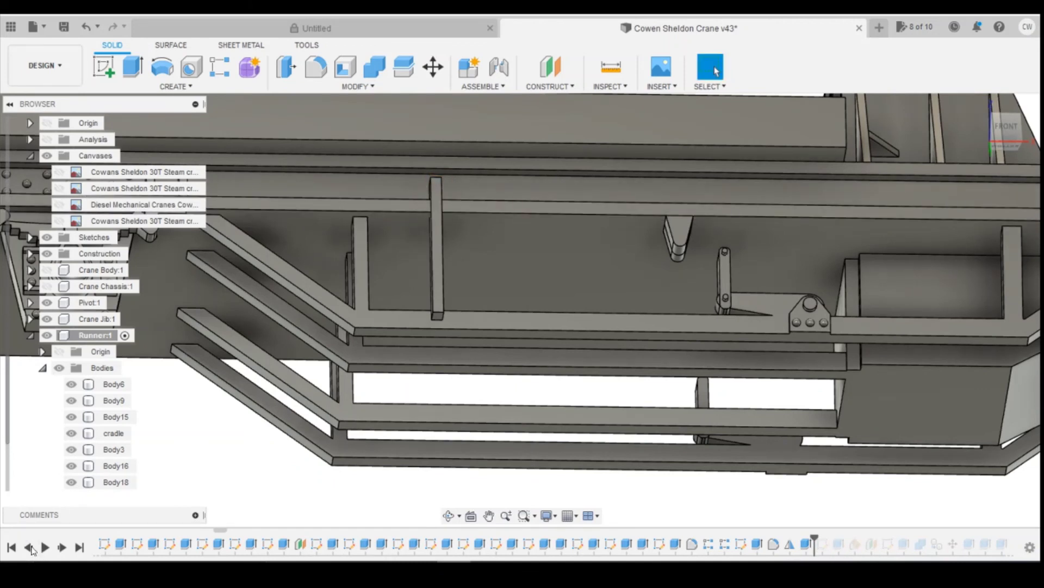
{"action": "left_click", "coordinate": [32, 550]}
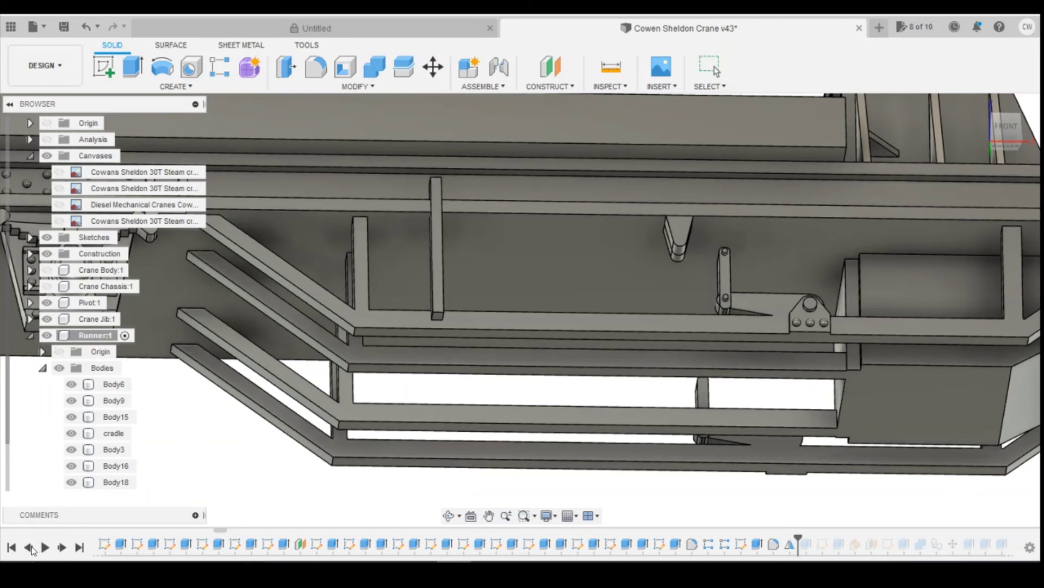
{"action": "left_click", "coordinate": [64, 547]}
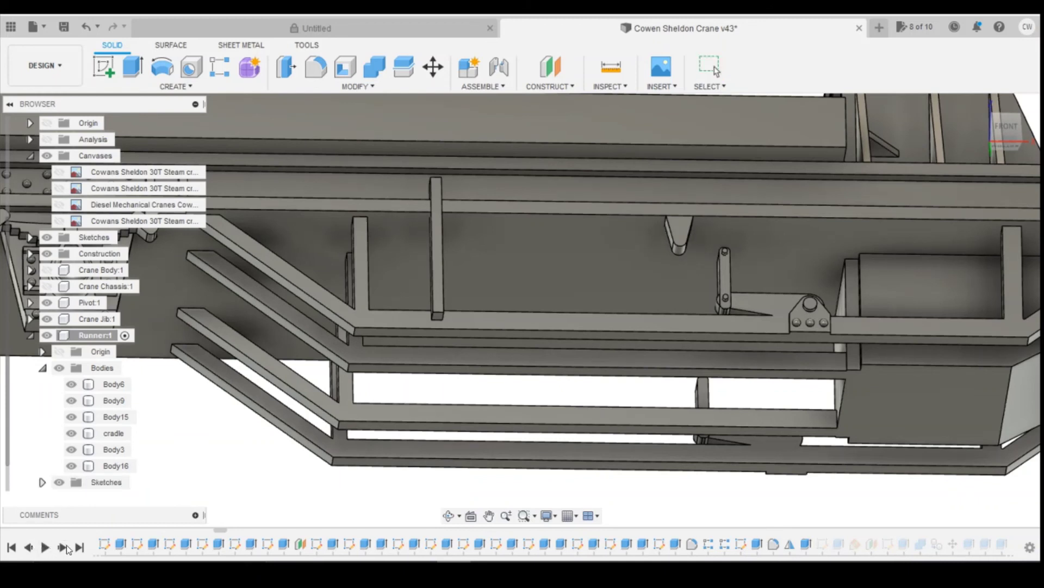
{"action": "left_click", "coordinate": [64, 548]}
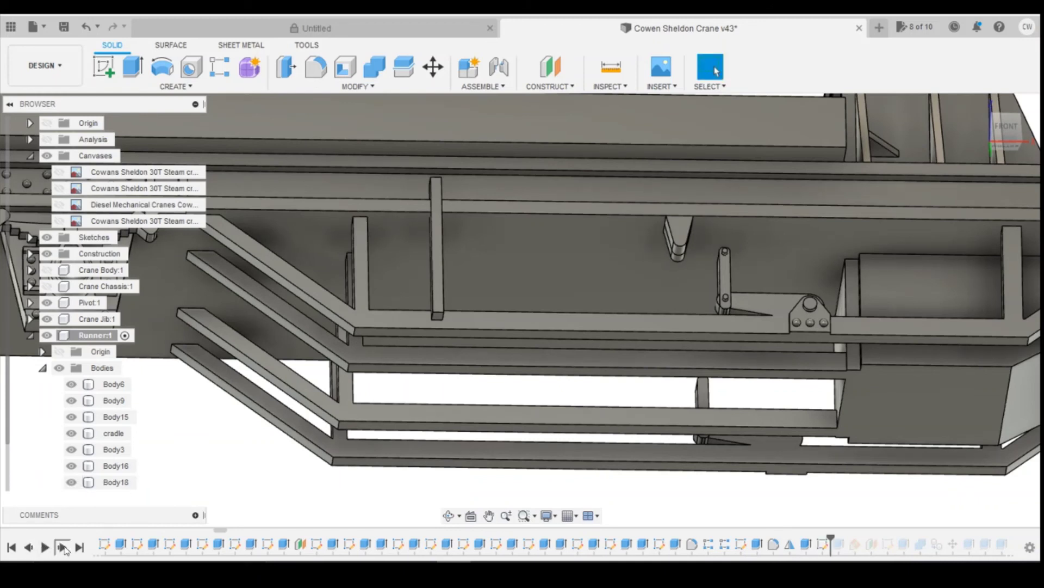
{"action": "left_click", "coordinate": [63, 547]}
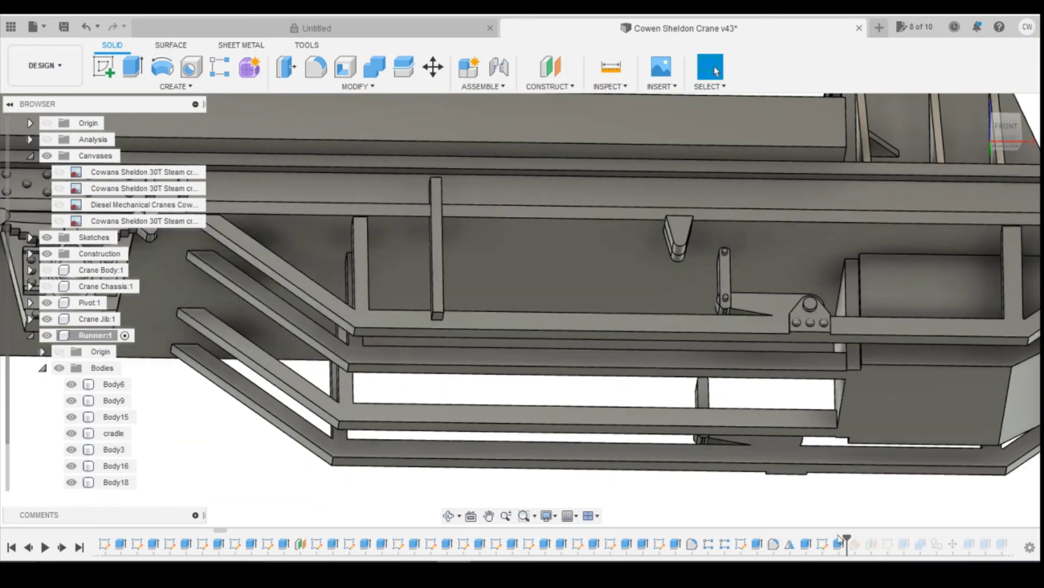
Delete the Extrude82 feature and roll the history marker to the end of the timeline
{"action": "right_click", "coordinate": [843, 541]}
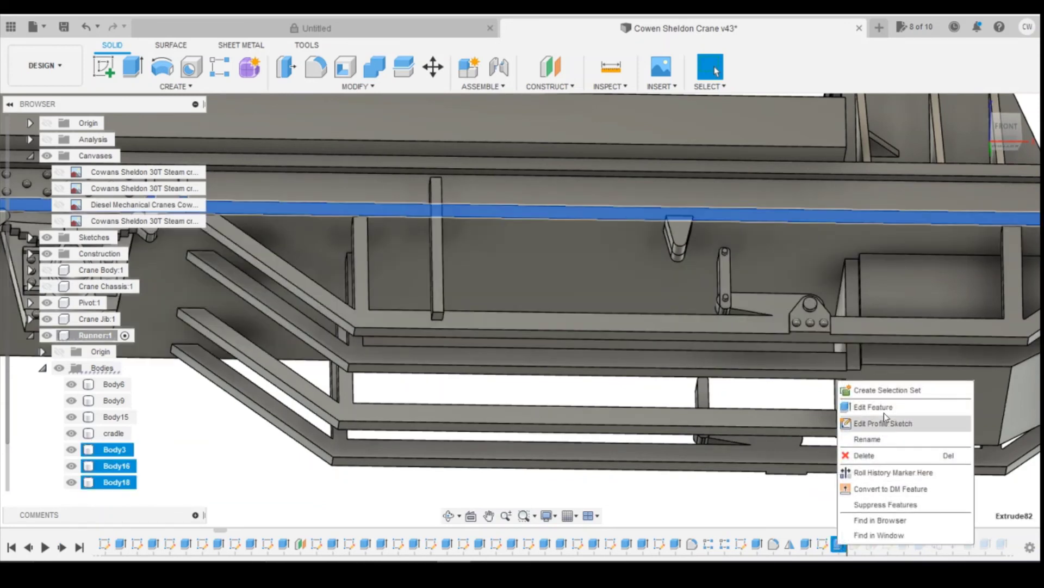
{"action": "left_click", "coordinate": [875, 453]}
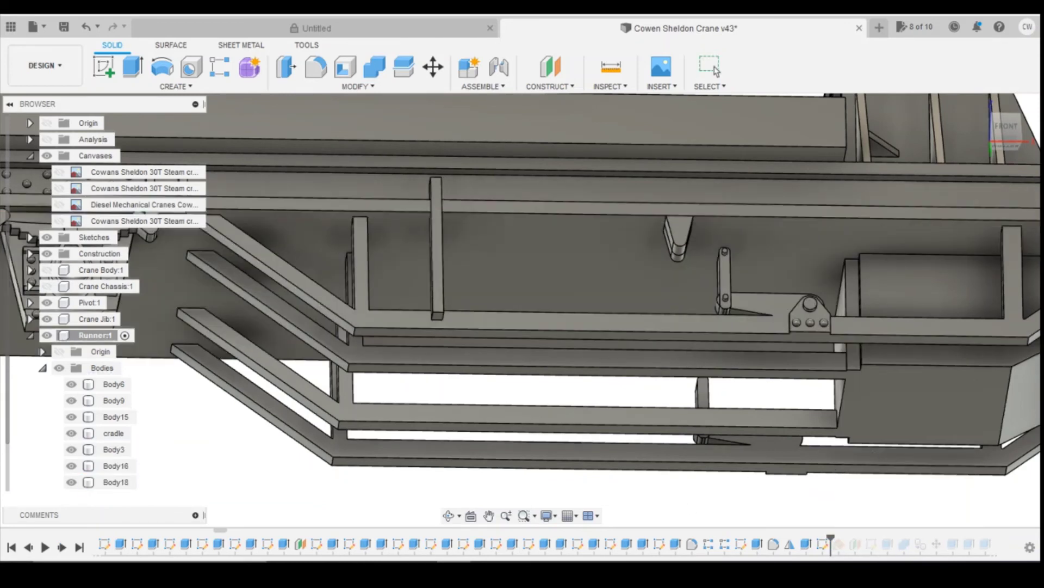
{"action": "left_click", "coordinate": [79, 546]}
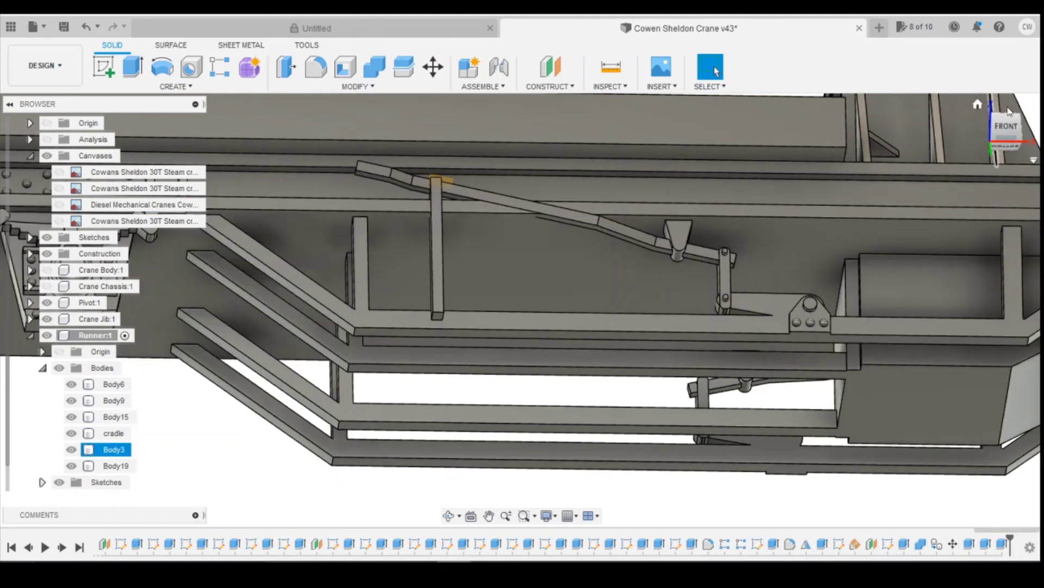
Examine the runner's brackets and levers from below, and the whole wagon from the home and front views
{"action": "left_click", "coordinate": [1009, 145]}
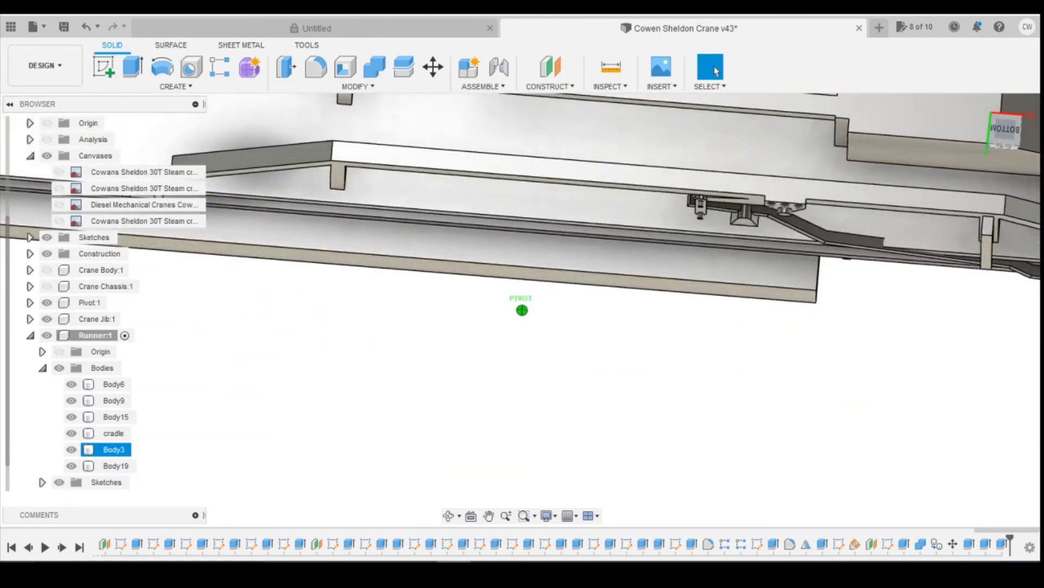
{"action": "left_click", "coordinate": [1010, 143]}
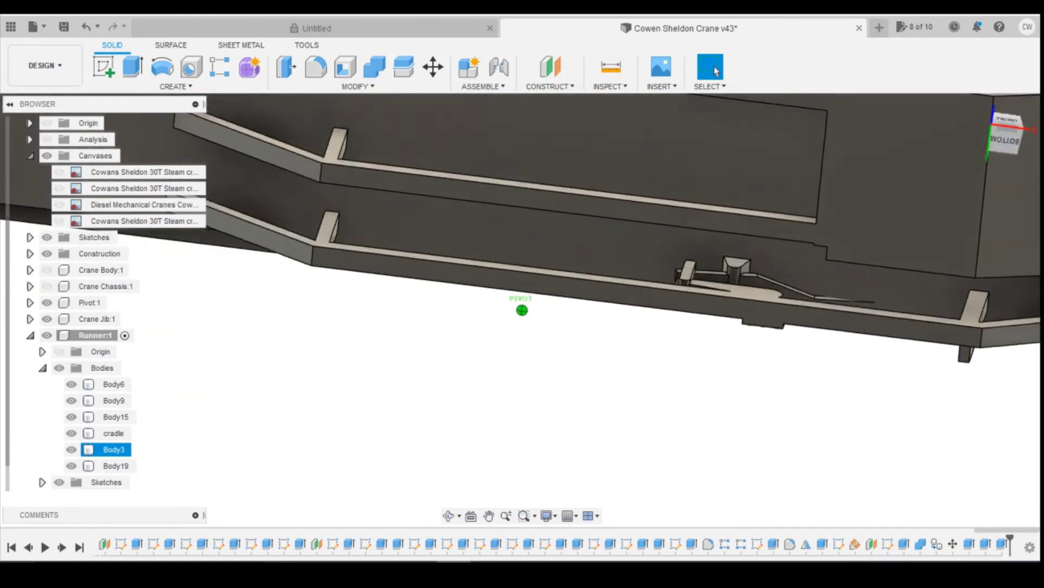
{"action": "left_click", "coordinate": [1010, 143]}
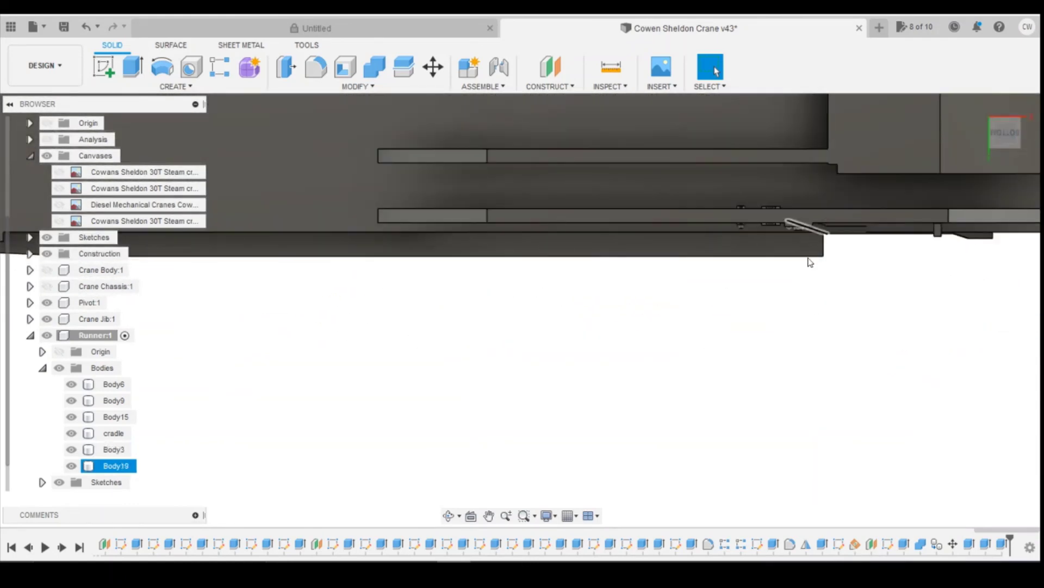
{"action": "scroll", "coordinate": [756, 173], "scroll_direction": "down", "scroll_amount": 5}
{"action": "scroll", "coordinate": [771, 166], "scroll_direction": "up", "scroll_amount": 8}
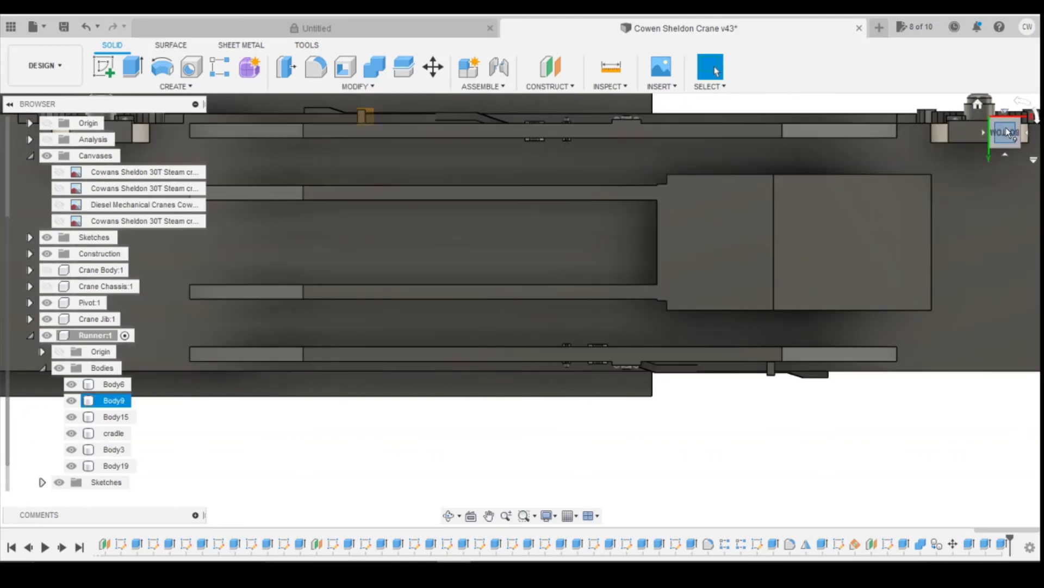
{"action": "mouse_move", "coordinate": [1005, 132]}
{"action": "left_mouse_down"}
{"action": "mouse_move", "coordinate": [1004, 142]}
{"action": "mouse_move", "coordinate": [1005, 108]}
{"action": "left_mouse_up"}
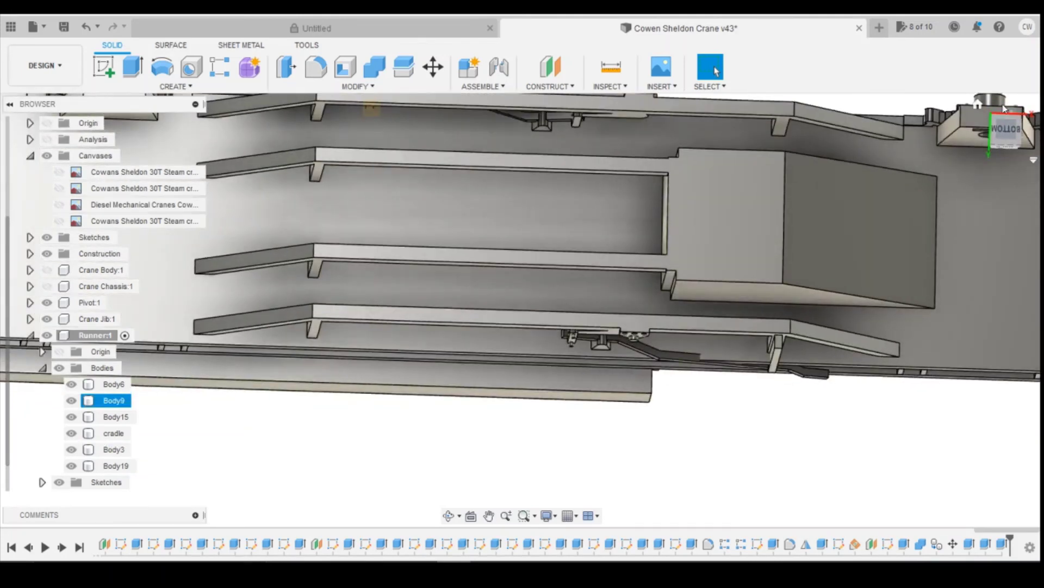
{"action": "left_click", "coordinate": [979, 107]}
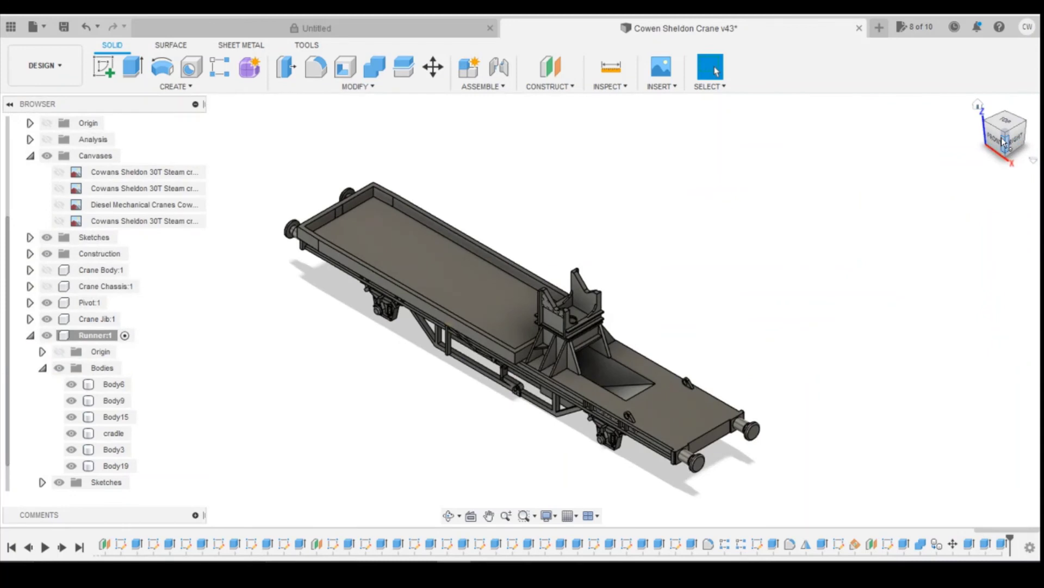
{"action": "left_click", "coordinate": [996, 139]}
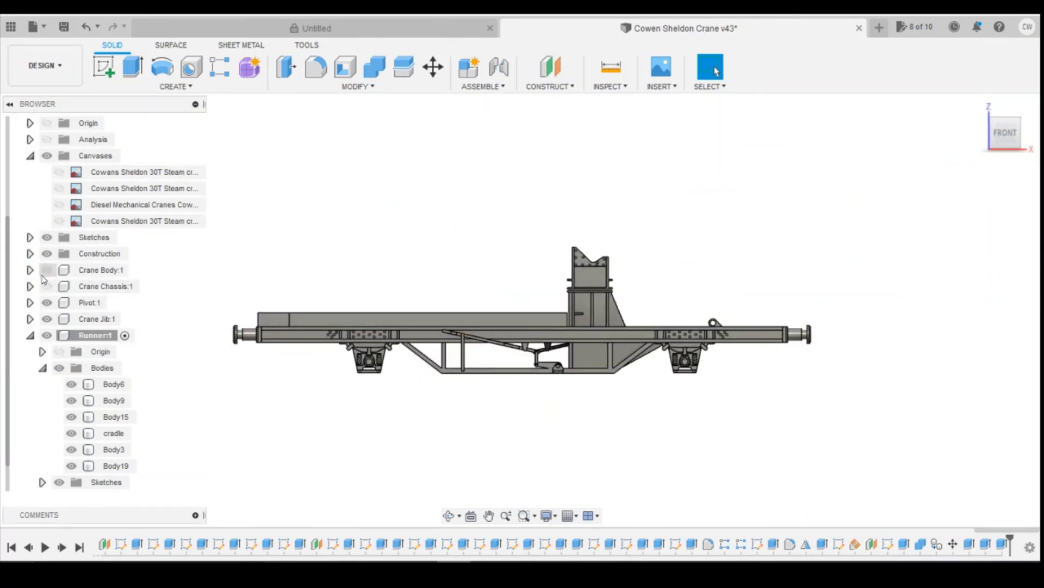
Show the Crane Body and Crane Chassis components alongside the runner and check the underframe linkage close up from the front
{"action": "left_click_drag", "start_coordinate": [49, 270], "coordinate": [50, 289]}
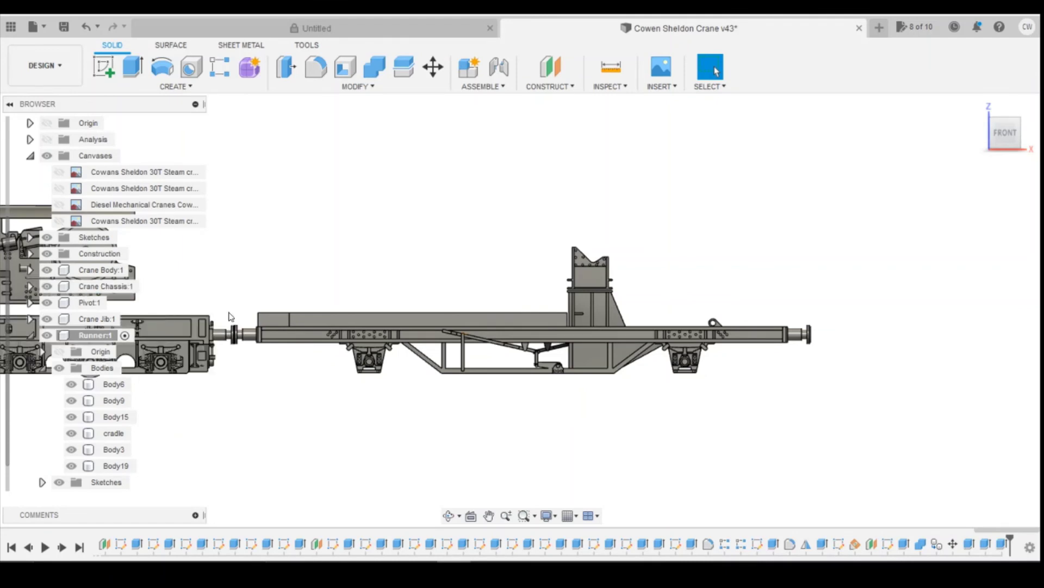
{"action": "scroll", "coordinate": [472, 411], "scroll_direction": "down", "scroll_amount": 2}
{"action": "scroll", "coordinate": [555, 396], "scroll_direction": "up", "scroll_amount": 3}
{"action": "scroll", "coordinate": [510, 393], "scroll_direction": "up", "scroll_amount": 4}
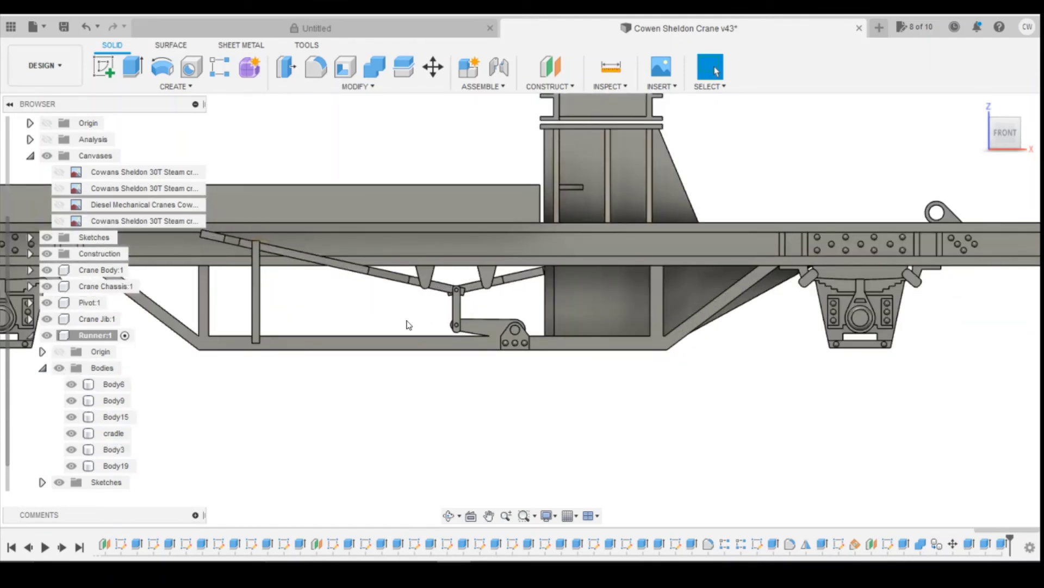
{"action": "left_click", "coordinate": [1028, 134]}
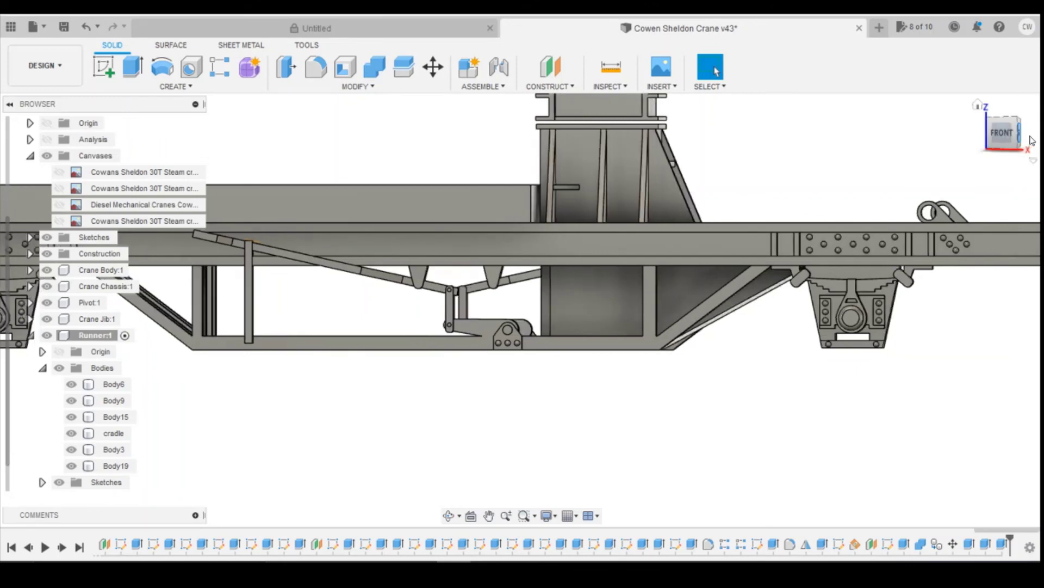
Start a sketch on the circular pivot face of the riveted bracket on the runner's back side
{"action": "left_click", "coordinate": [1028, 134]}
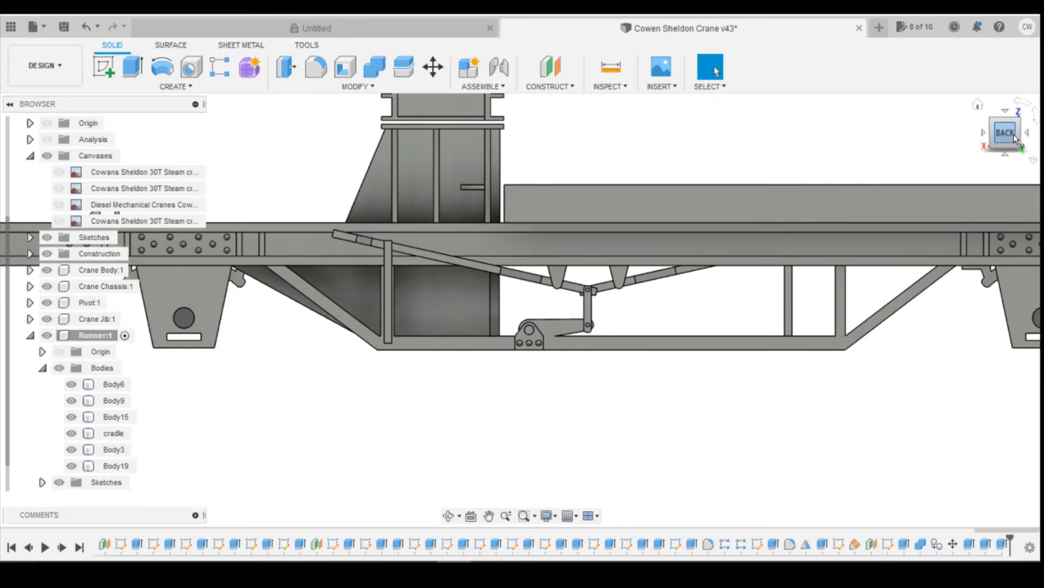
{"action": "left_click_drag", "start_coordinate": [1006, 134], "coordinate": [1009, 101]}
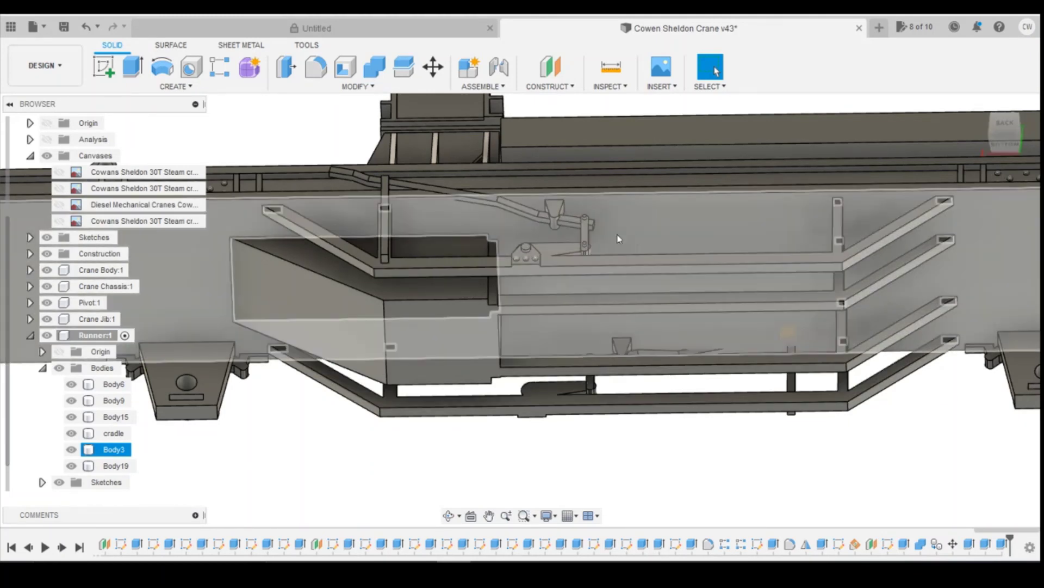
{"action": "scroll", "coordinate": [575, 262], "scroll_direction": "up", "scroll_amount": 2}
{"action": "left_click", "coordinate": [1004, 124]}
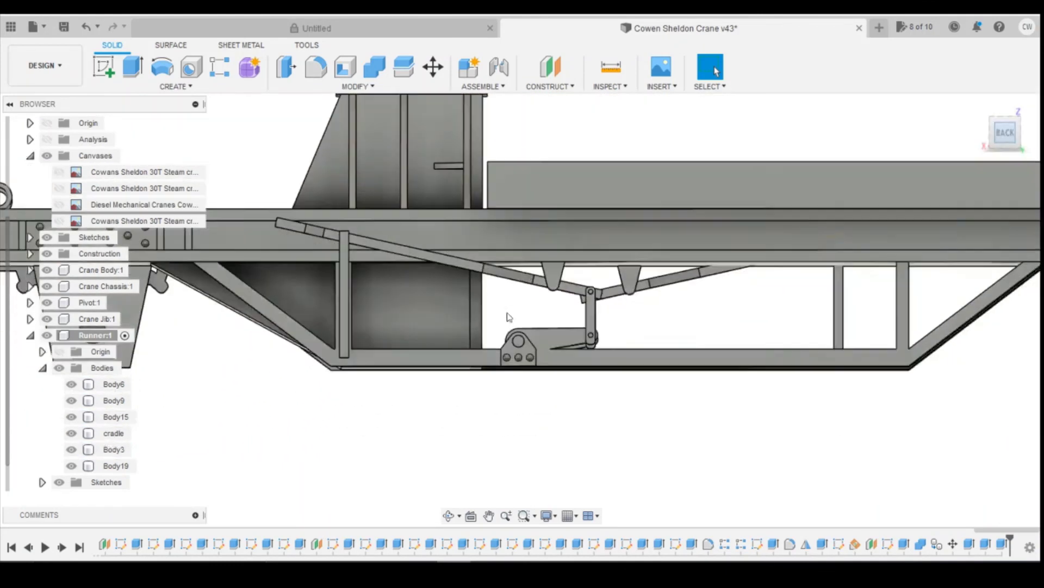
{"action": "left_click", "coordinate": [520, 345]}
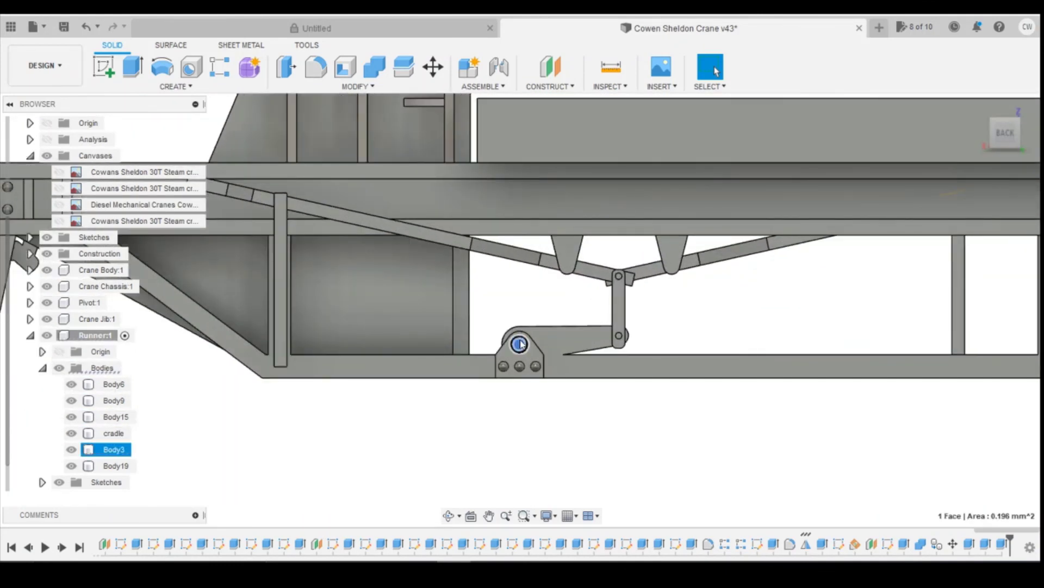
{"action": "right_click", "coordinate": [521, 344]}
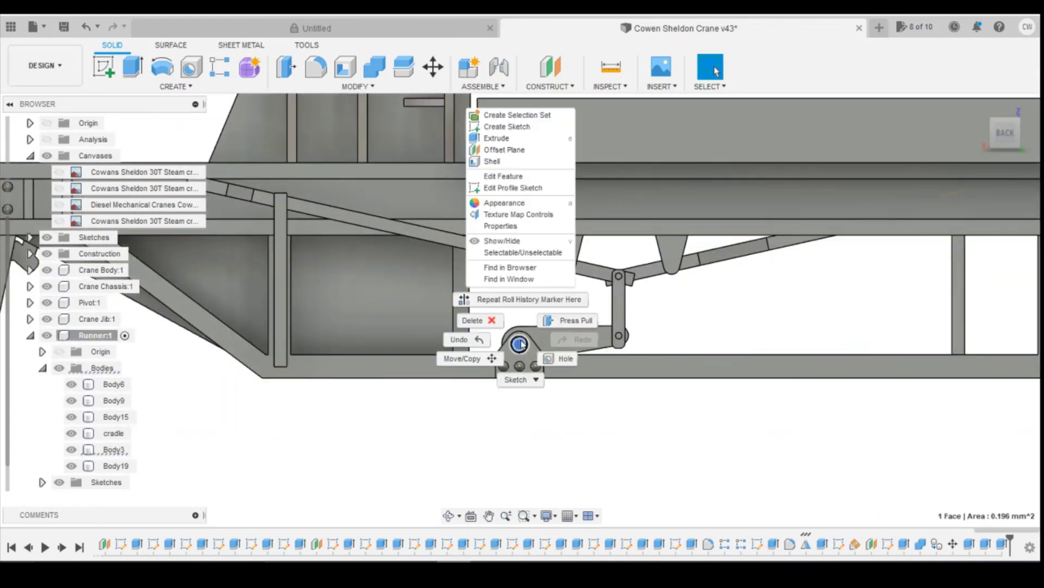
{"action": "left_click", "coordinate": [518, 139]}
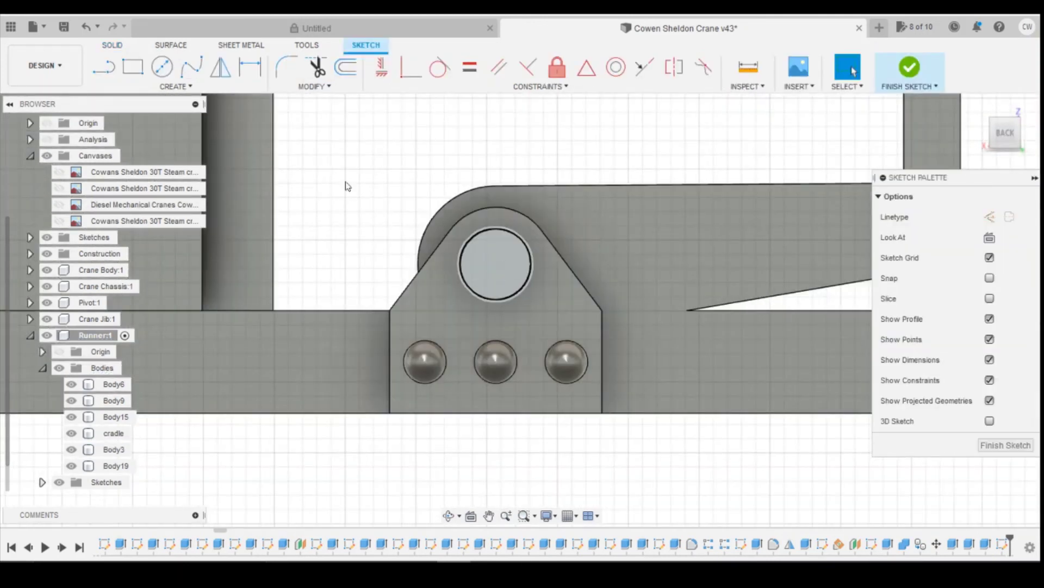
Draw a 0.5 mm diameter circle centred on the bracket's pivot, matching the round face's edge
{"action": "key", "text": "c"}
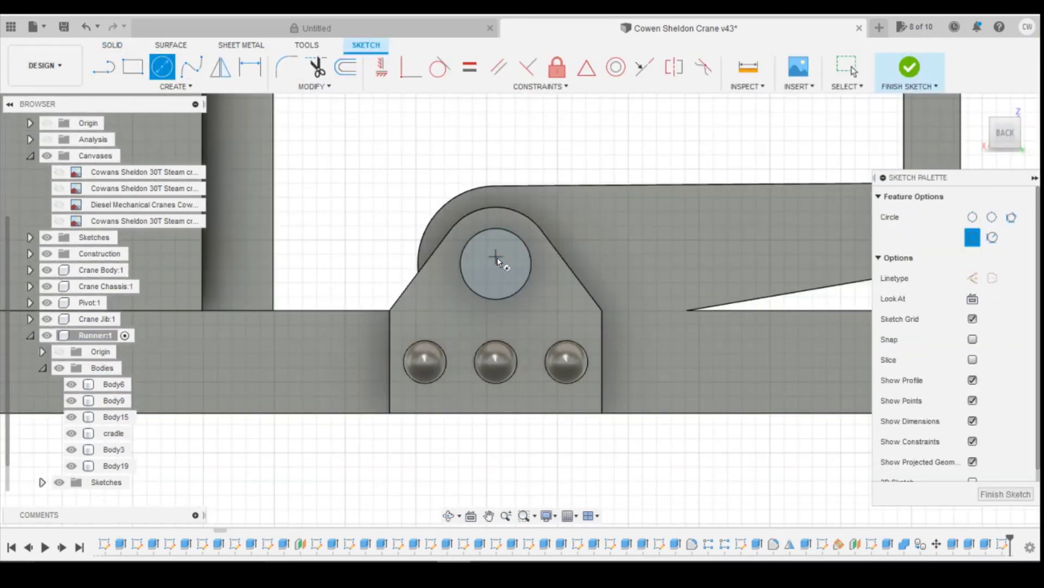
{"action": "key", "text": "Escape"}
{"action": "left_click", "coordinate": [163, 70]}
{"action": "left_click", "coordinate": [495, 265]}
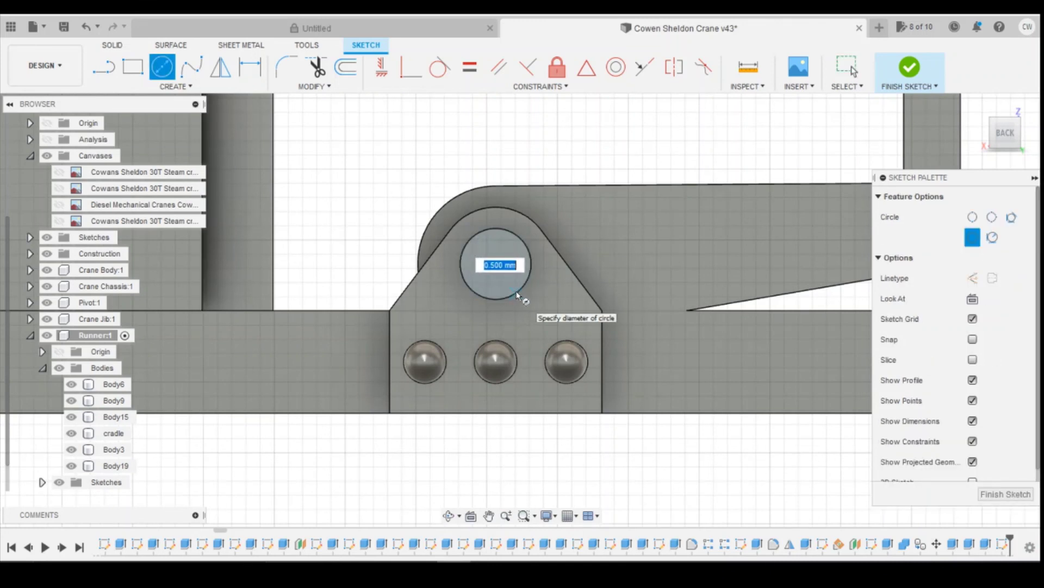
{"action": "left_click", "coordinate": [518, 295]}
{"action": "key", "text": "Escape"}
Extrude the pivot circle -13.05 mm across the wagon as a cross shaft, using the Join operation
{"action": "left_click", "coordinate": [516, 262]}
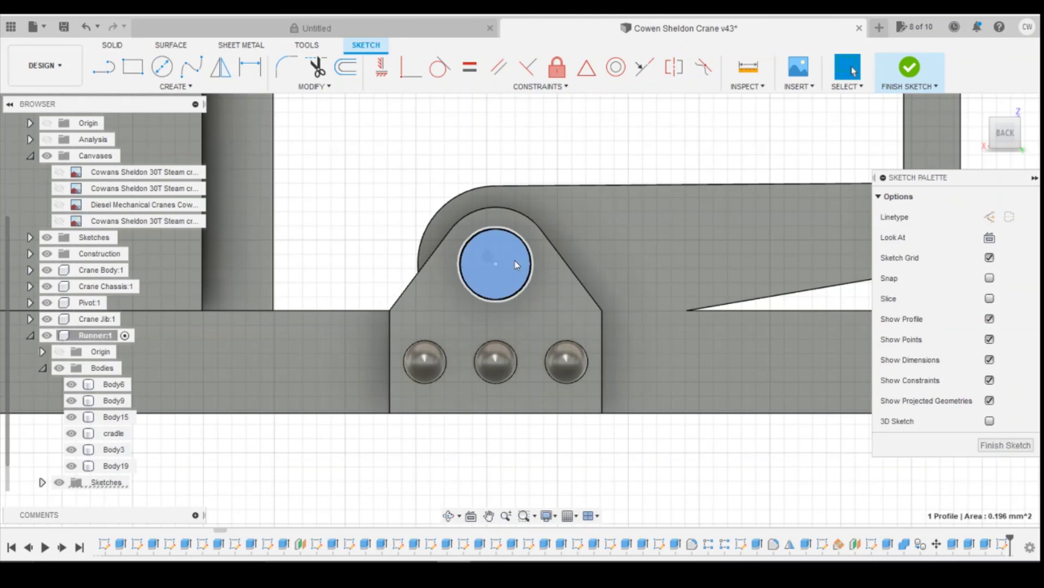
{"action": "right_click", "coordinate": [516, 262]}
{"action": "left_click", "coordinate": [505, 324]}
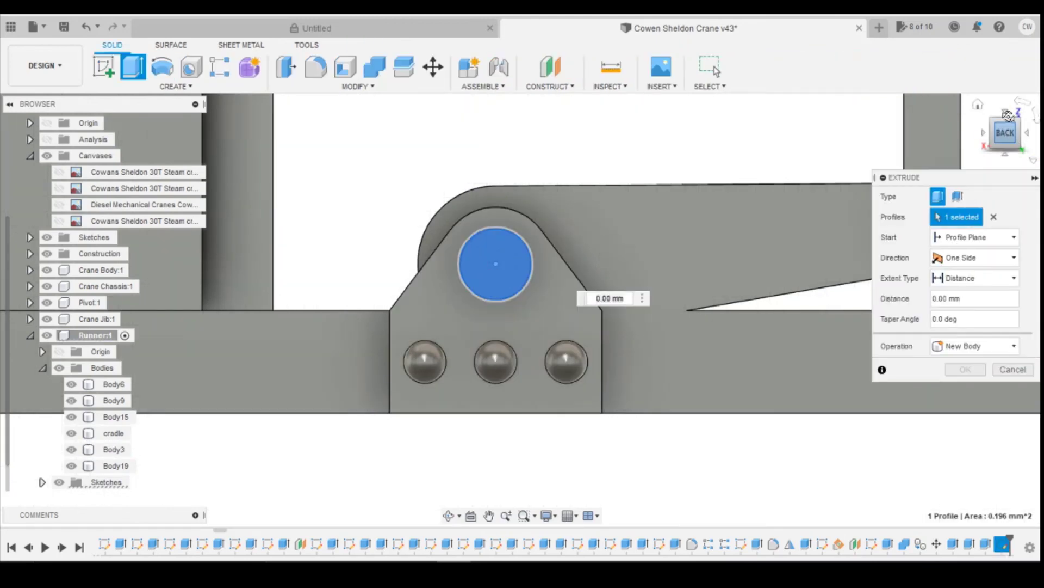
{"action": "scroll", "coordinate": [835, 272], "scroll_direction": "down", "scroll_amount": 3}
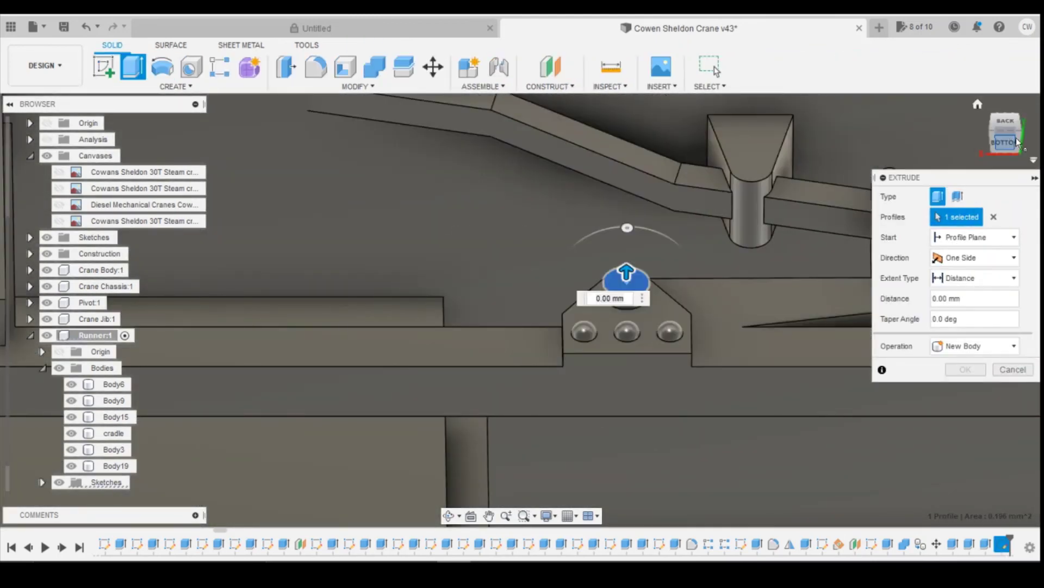
{"action": "left_click", "coordinate": [994, 151]}
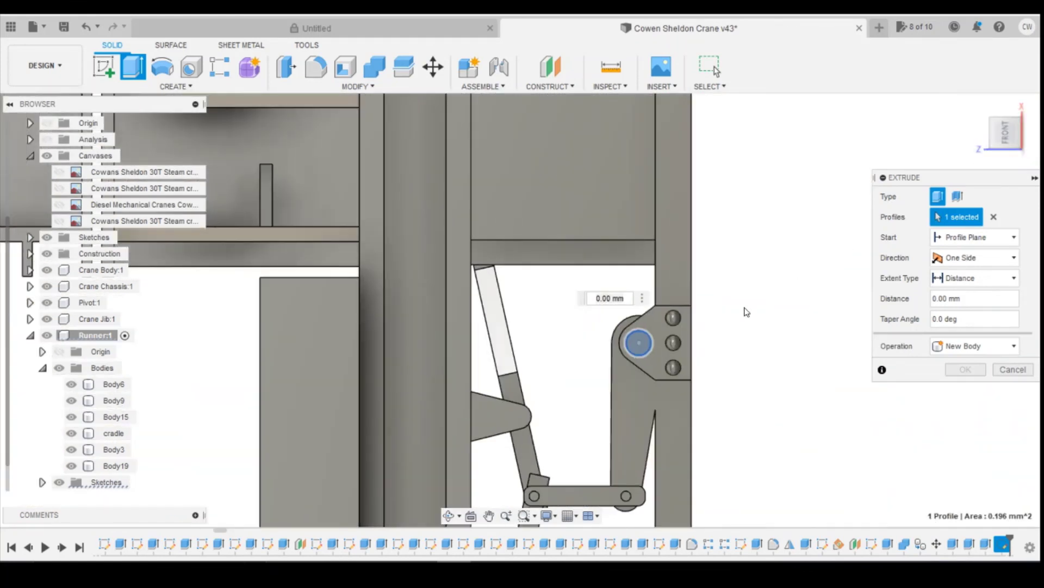
{"action": "left_click_drag", "start_coordinate": [636, 341], "coordinate": [714, 360]}
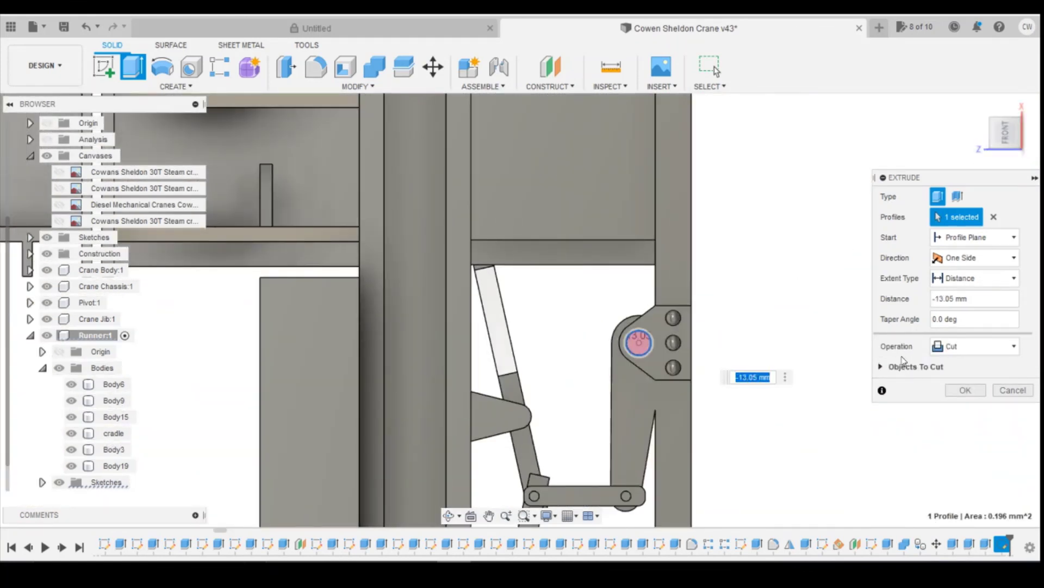
{"action": "left_click", "coordinate": [953, 348]}
{"action": "left_click", "coordinate": [951, 366]}
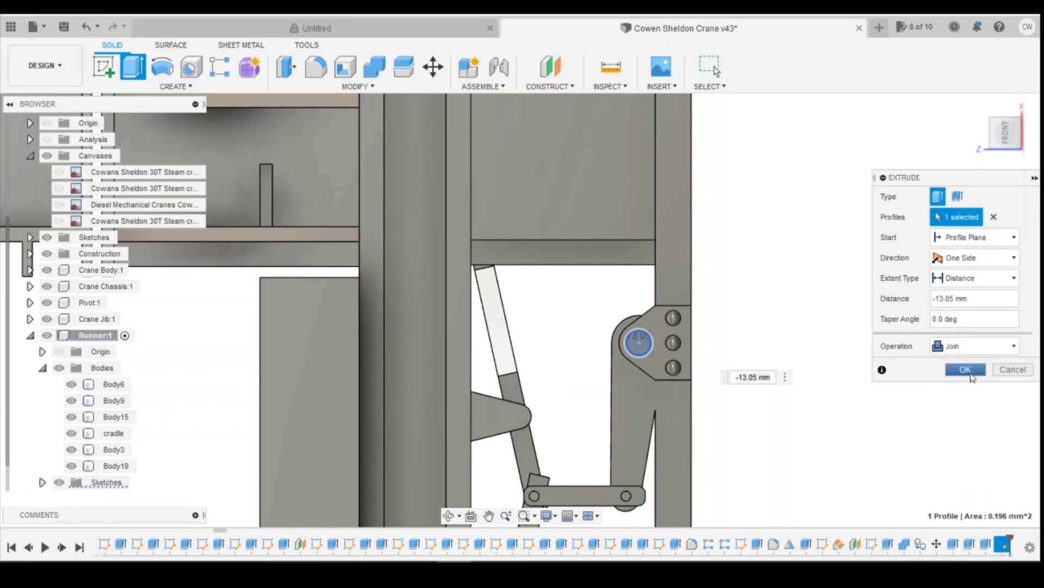
{"action": "left_click", "coordinate": [971, 376]}
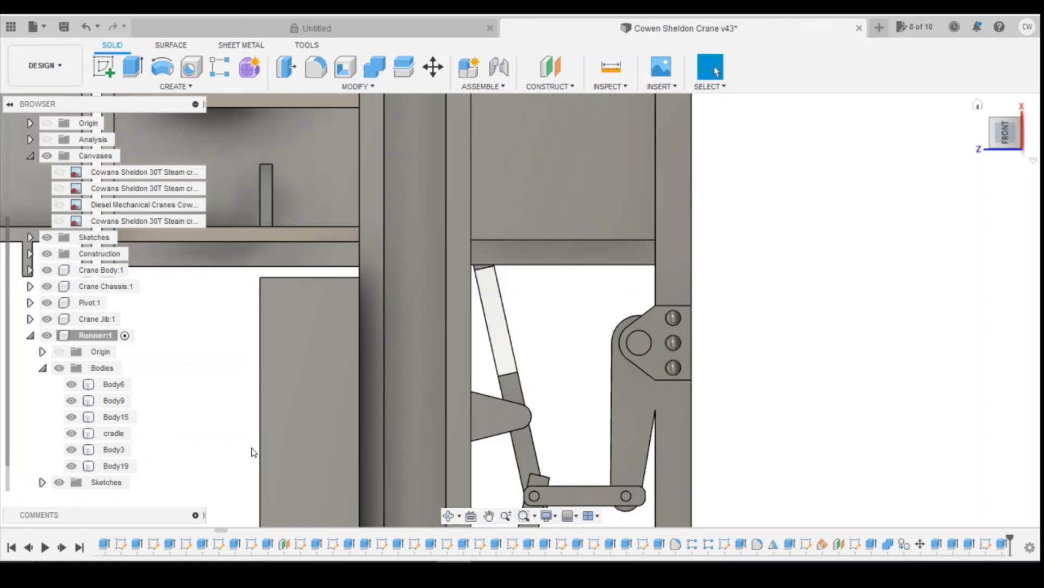
Examine the cross shaft from below and check which underframe parts Body19 and Body15 represent
{"action": "left_click", "coordinate": [978, 107]}
{"action": "middle_click_drag", "start_coordinate": [521, 299], "coordinate": [549, 309], "text": "shift"}
{"action": "scroll", "coordinate": [674, 232], "scroll_direction": "up", "scroll_amount": 5}
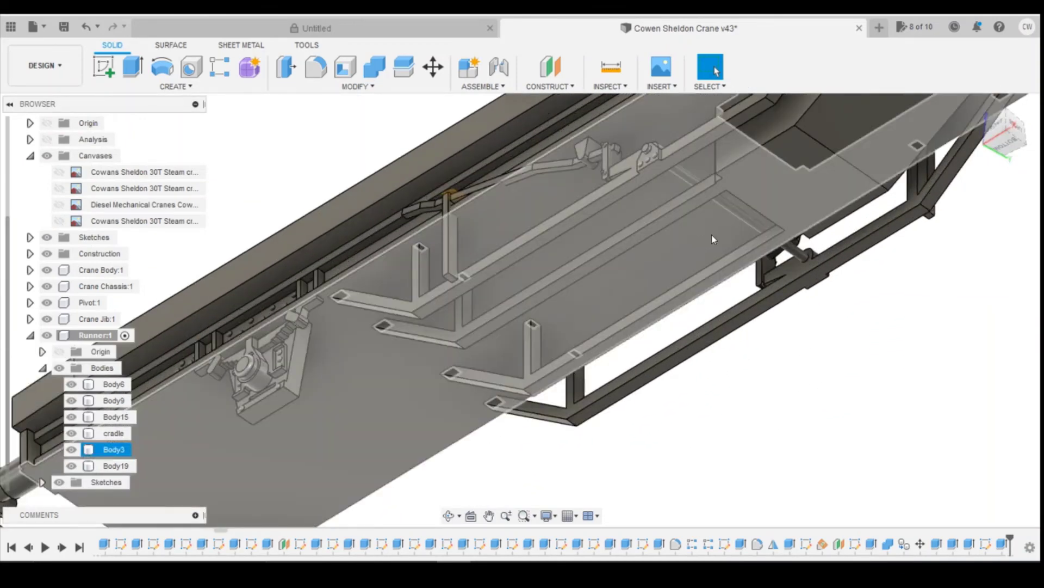
{"action": "left_click", "coordinate": [748, 217]}
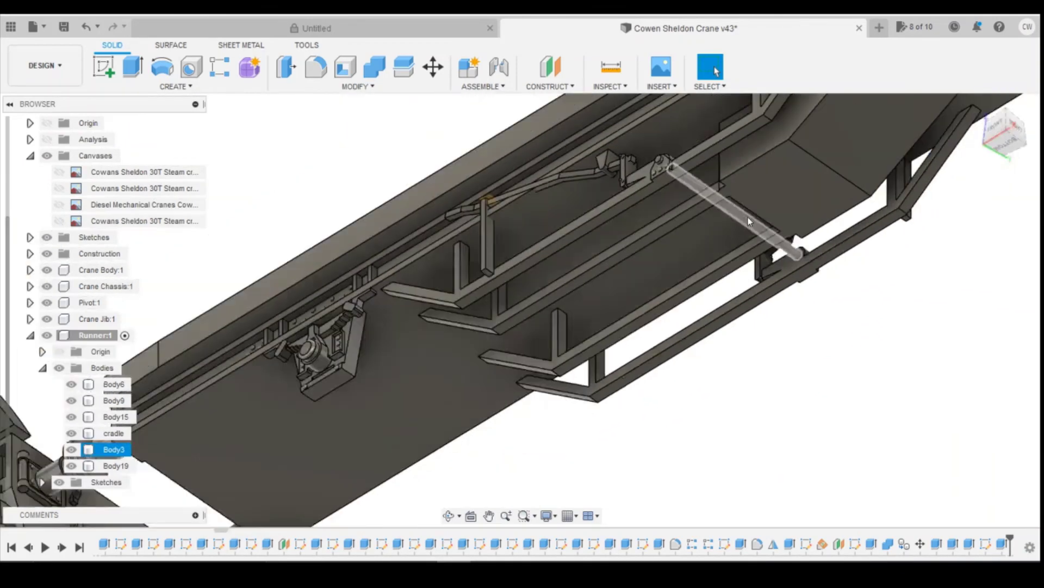
{"action": "left_click", "coordinate": [76, 467]}
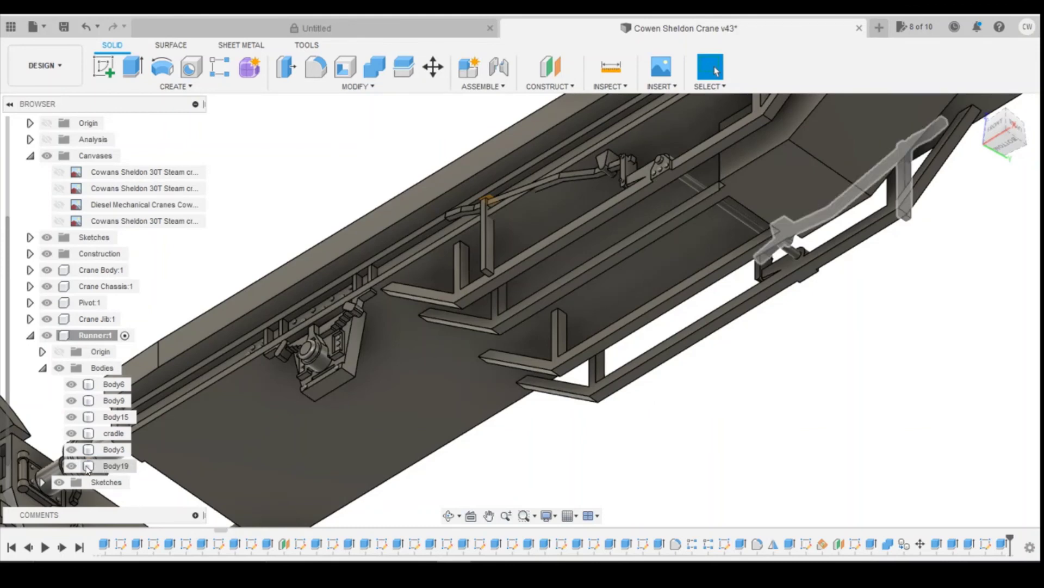
{"action": "left_click", "coordinate": [72, 465]}
{"action": "left_click", "coordinate": [80, 417]}
{"action": "left_click", "coordinate": [78, 421]}
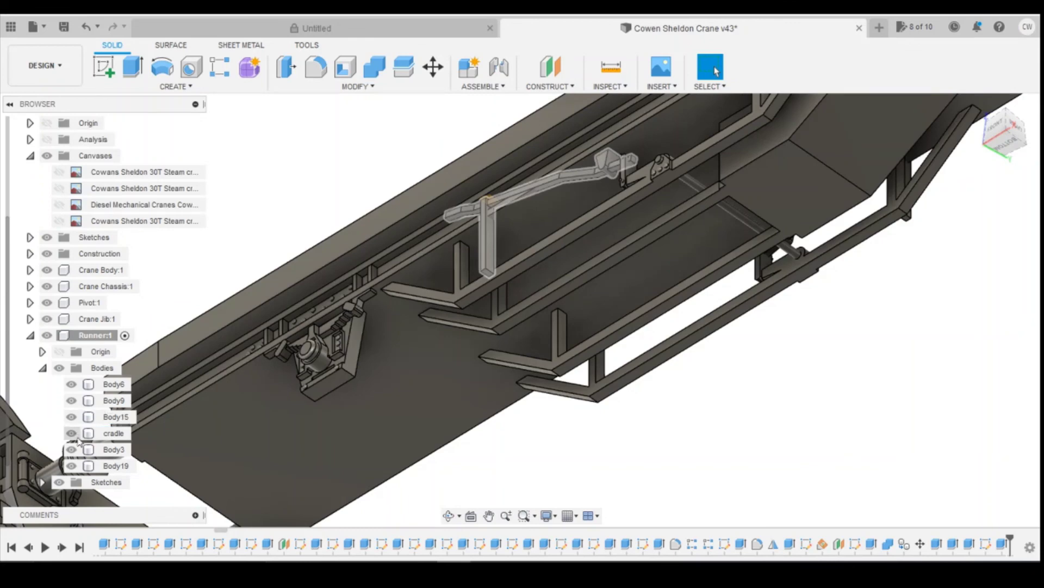
Combine Body19 and Body15 into the runner's main body, Body3, with the Join operation
{"action": "left_click", "coordinate": [387, 74]}
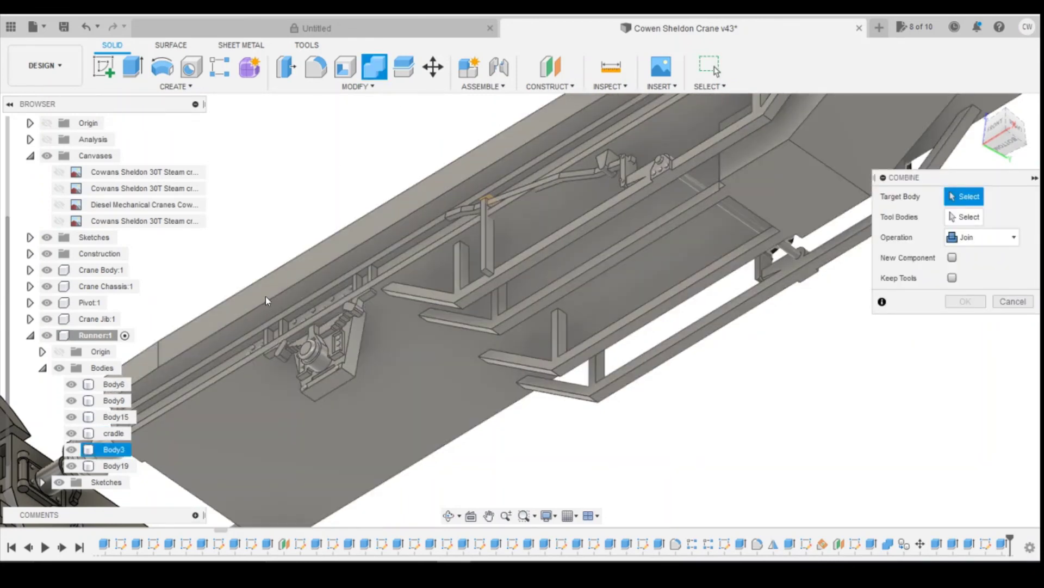
{"action": "left_click", "coordinate": [265, 298]}
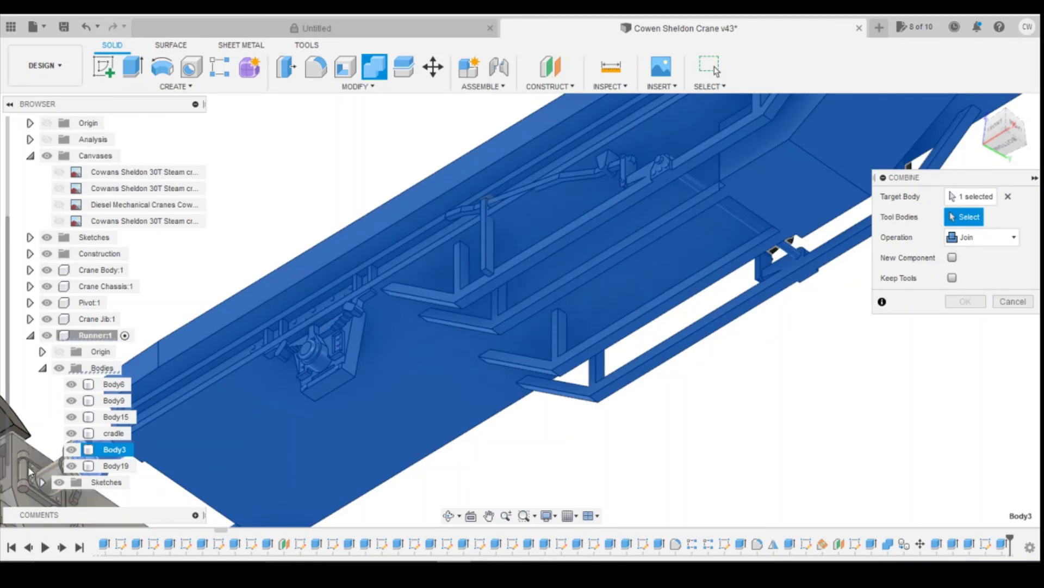
{"action": "left_click", "coordinate": [116, 465]}
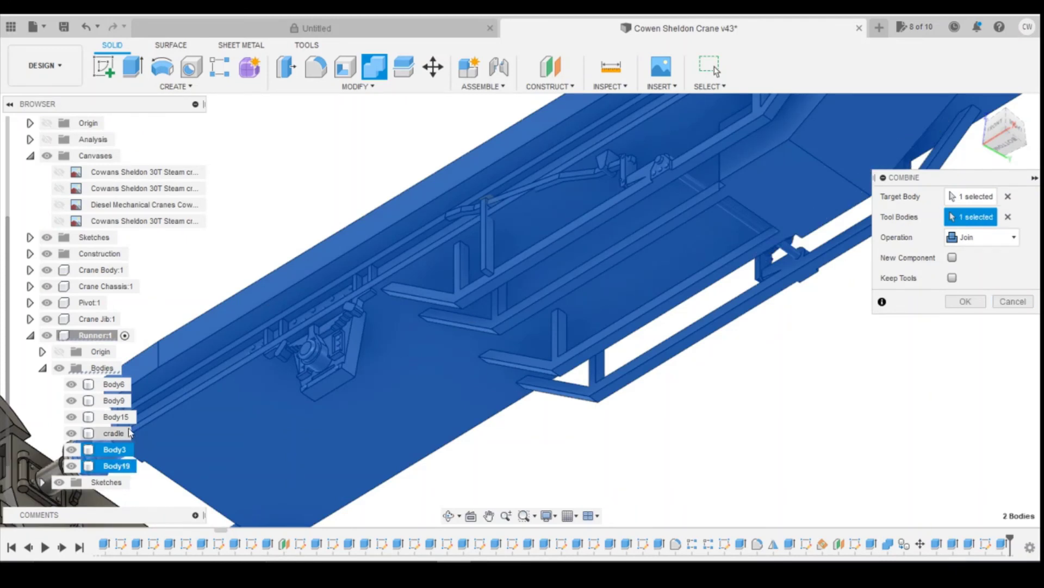
{"action": "left_click", "coordinate": [125, 418]}
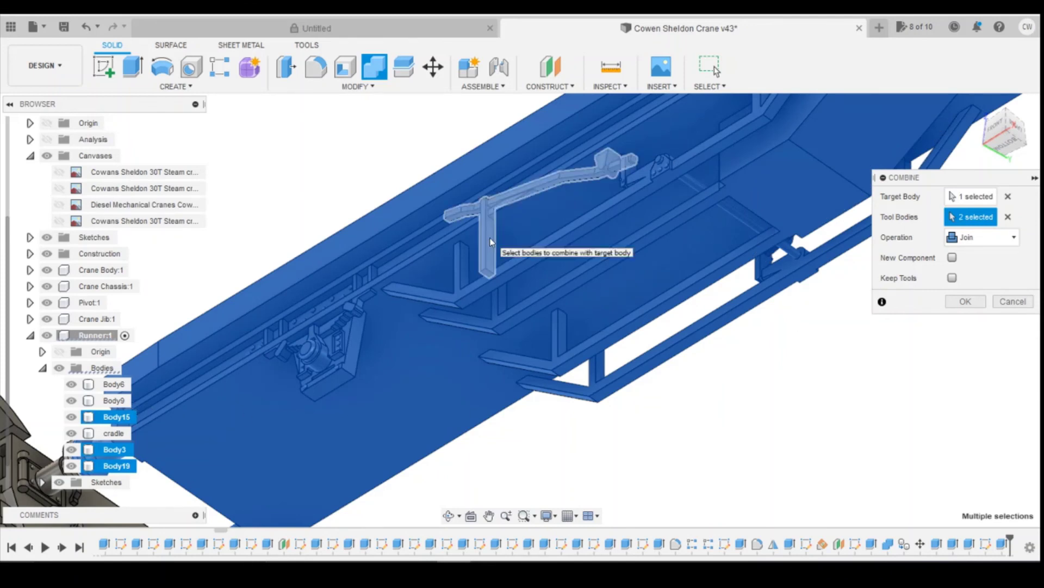
{"action": "left_click", "coordinate": [970, 301]}
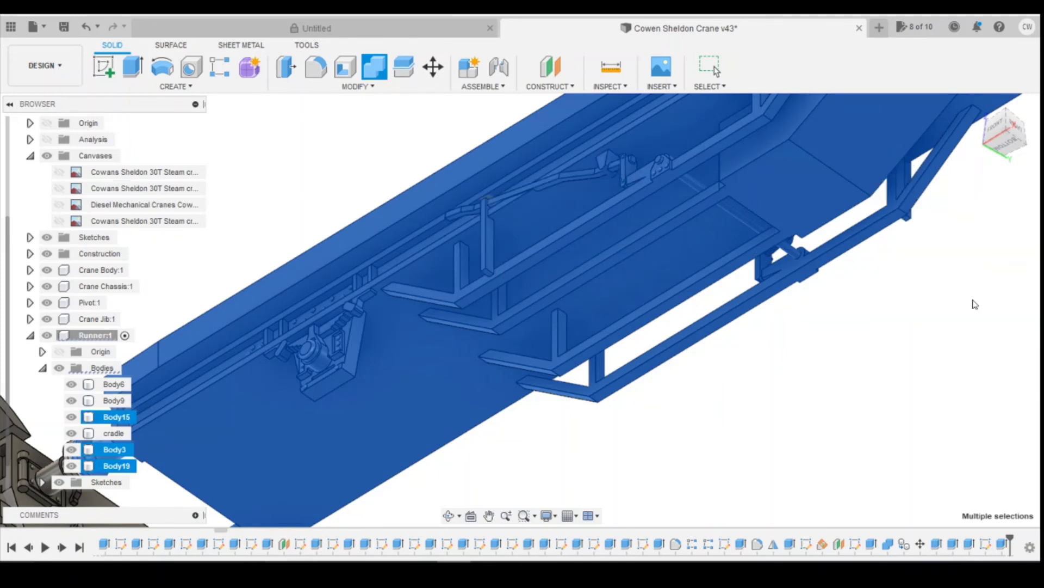
Examine the runner wagon and its underframe linkage from the front and from angled views above and towards the buffer end
{"action": "left_click", "coordinate": [996, 130]}
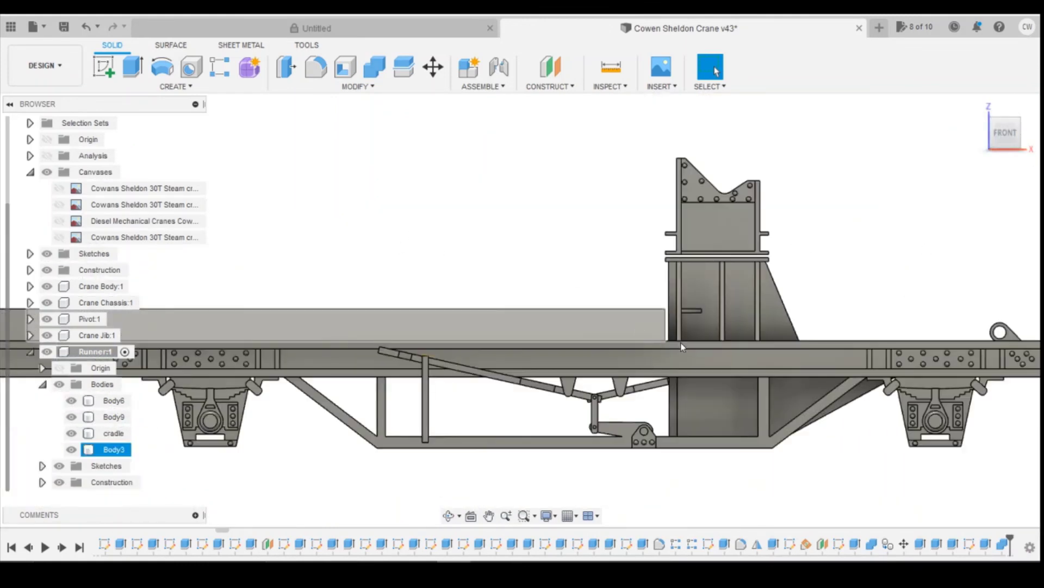
{"action": "scroll", "coordinate": [607, 280], "scroll_direction": "down", "scroll_amount": 3}
{"action": "scroll", "coordinate": [593, 401], "scroll_direction": "up", "scroll_amount": 3}
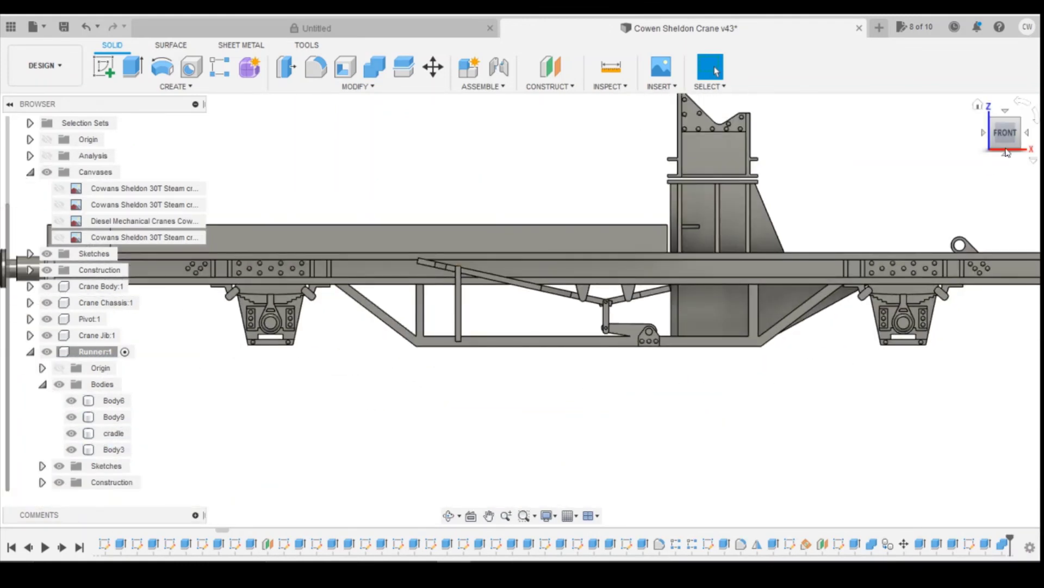
{"action": "left_click_drag", "start_coordinate": [999, 132], "coordinate": [995, 150]}
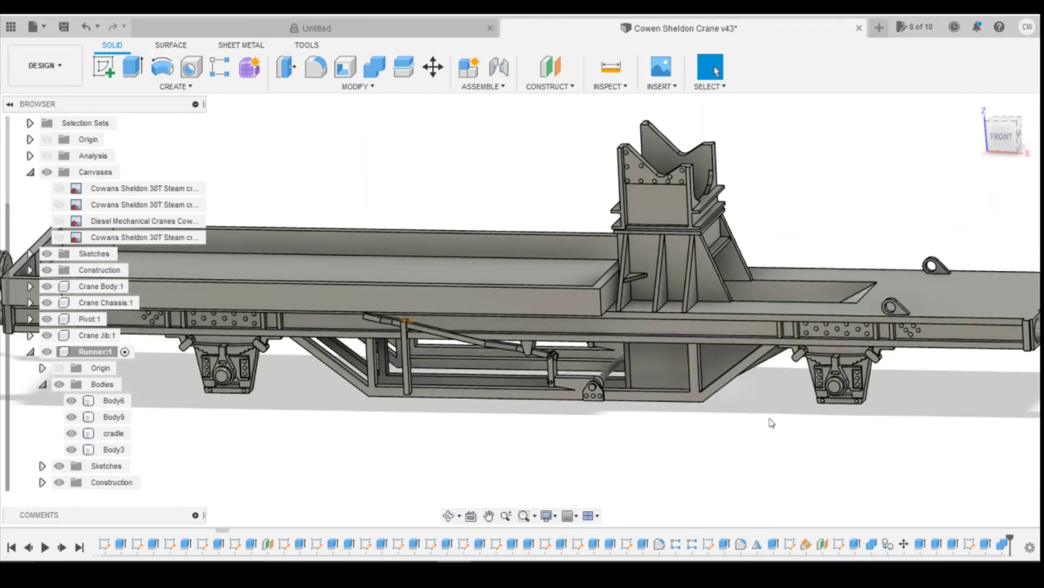
{"action": "scroll", "coordinate": [579, 418], "scroll_direction": "down", "scroll_amount": 2}
{"action": "scroll", "coordinate": [579, 417], "scroll_direction": "up", "scroll_amount": 2}
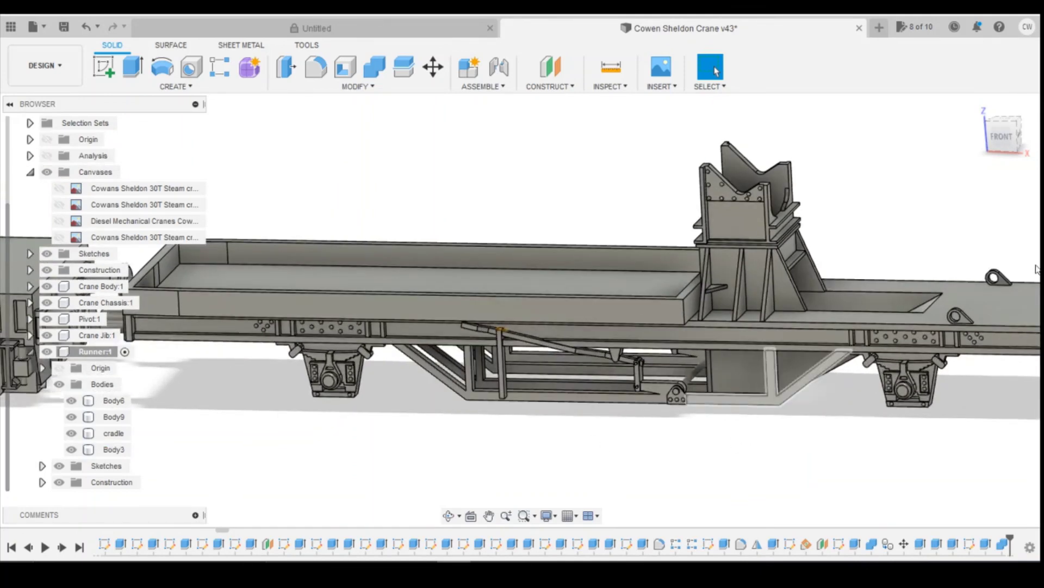
{"action": "left_click", "coordinate": [1008, 140]}
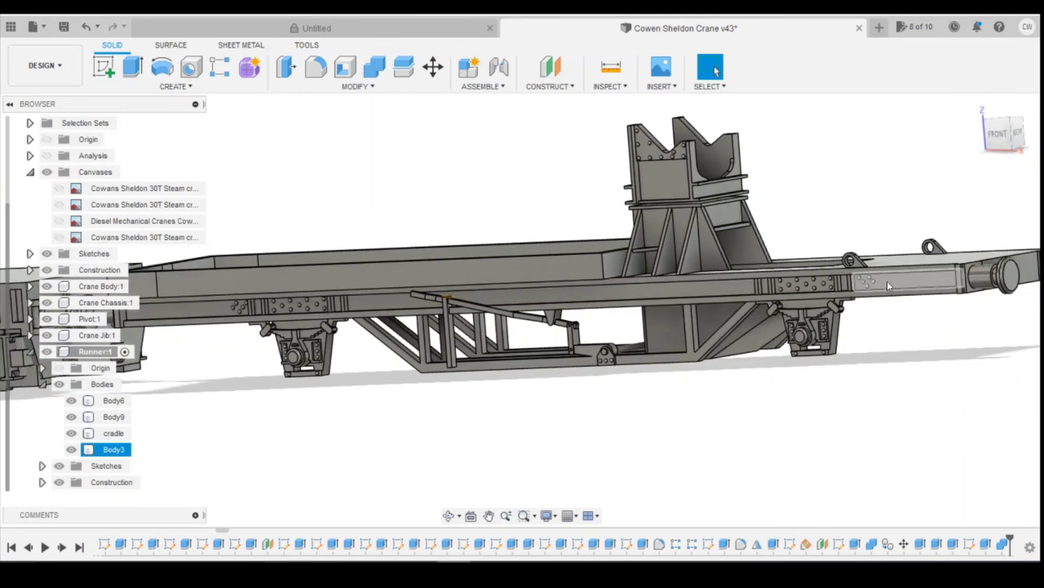